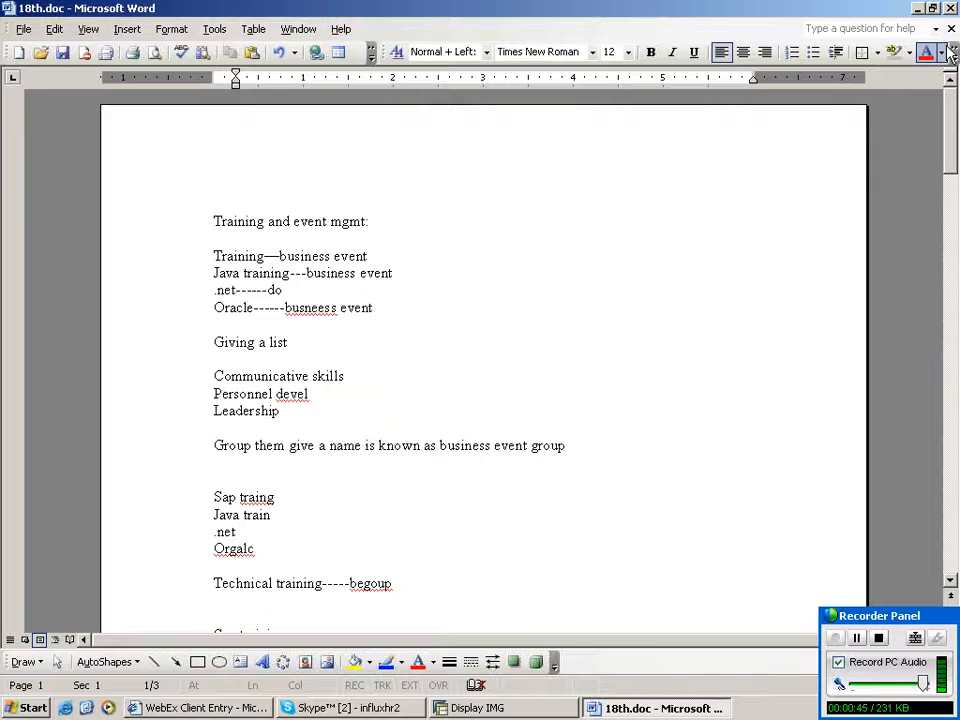
- Scroll through the training and event management notes to review their contents
scroll(950, 55, "down", 1)
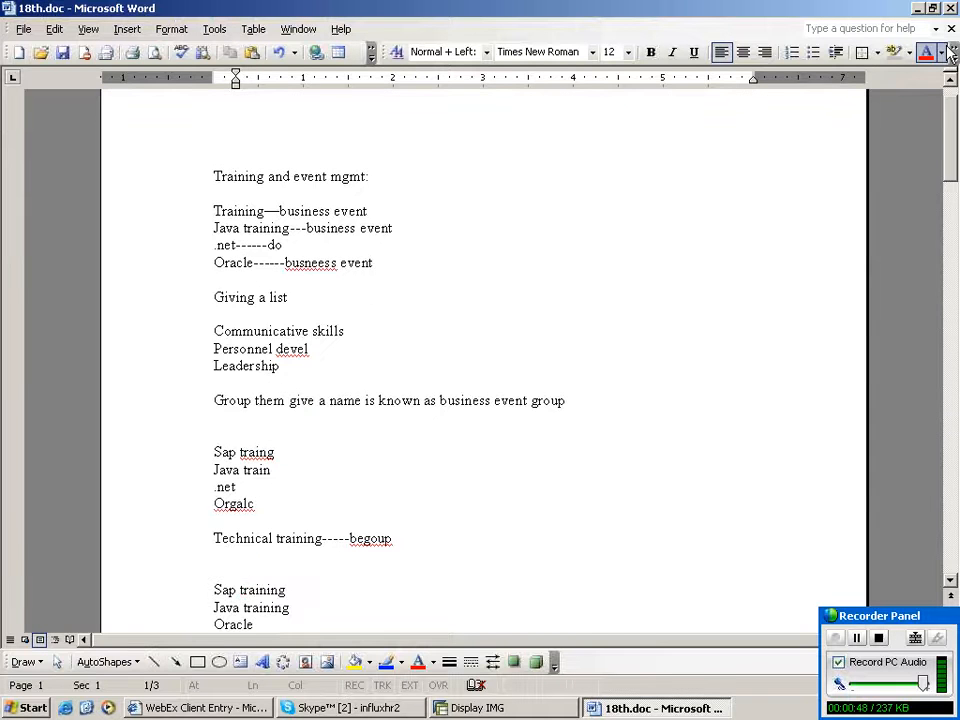
scroll(950, 55, "down", 4)
scroll(950, 55, "down", 3)
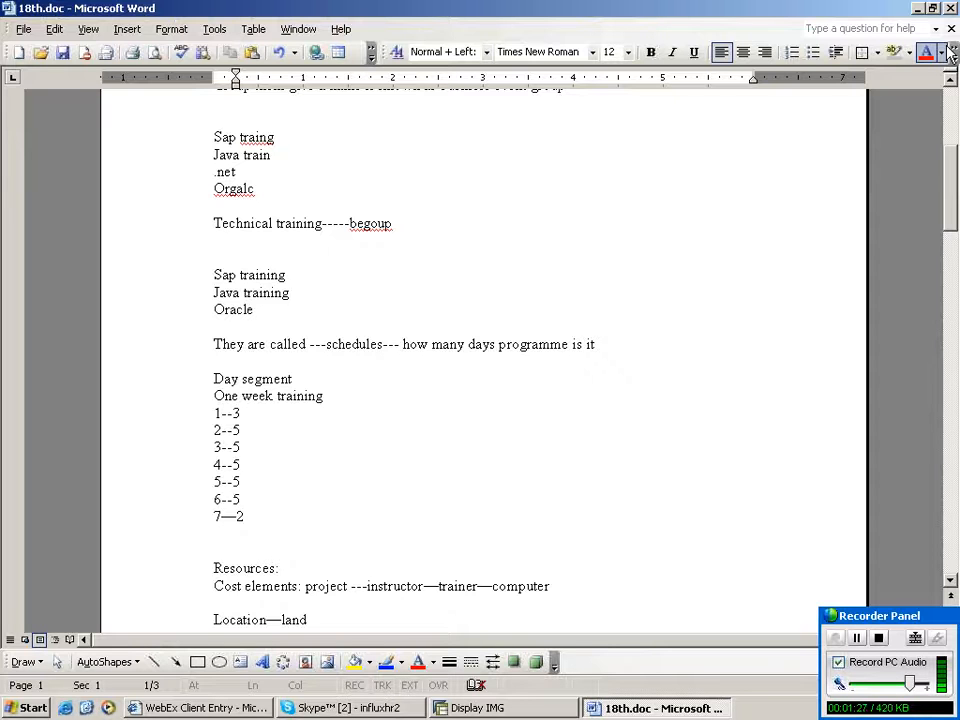
scroll(951, 55, "down", 3)
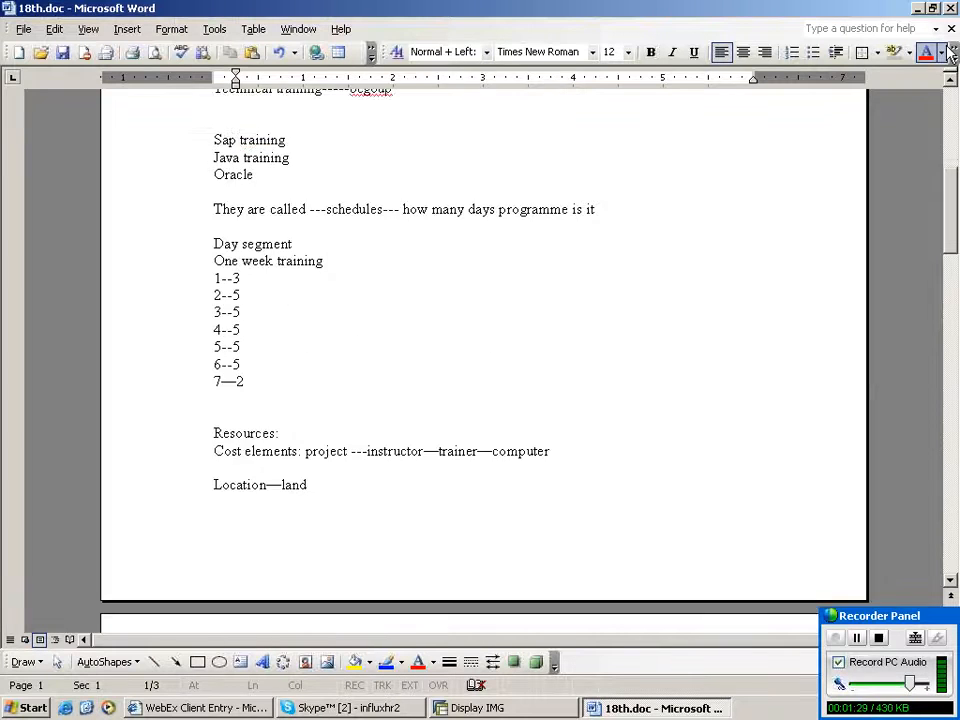
scroll(951, 55, "down", 1)
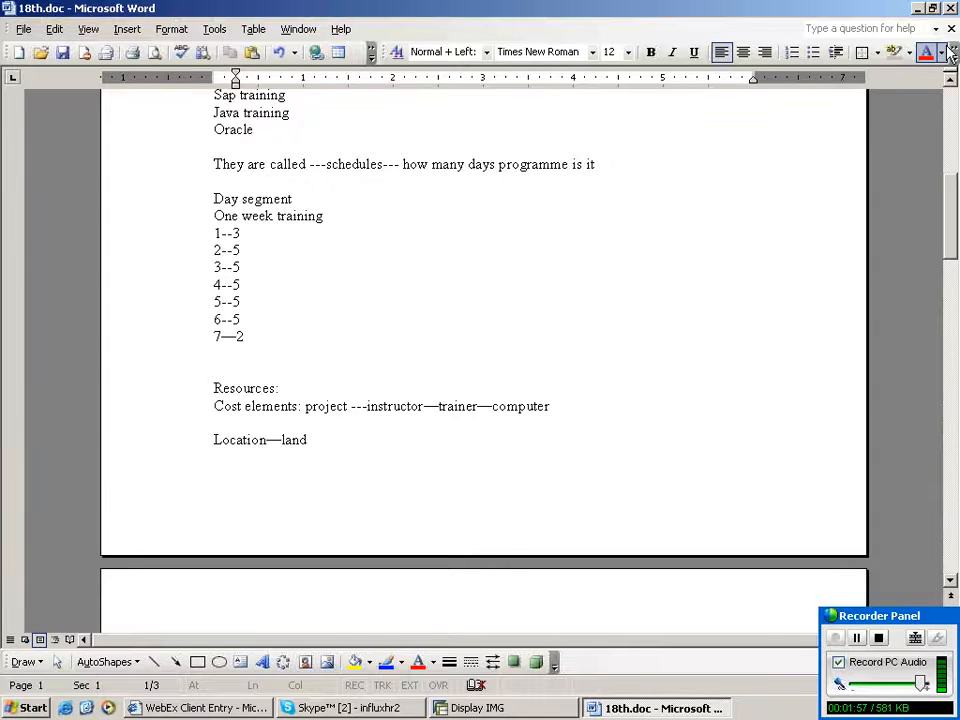
scroll(950, 55, "down", 3)
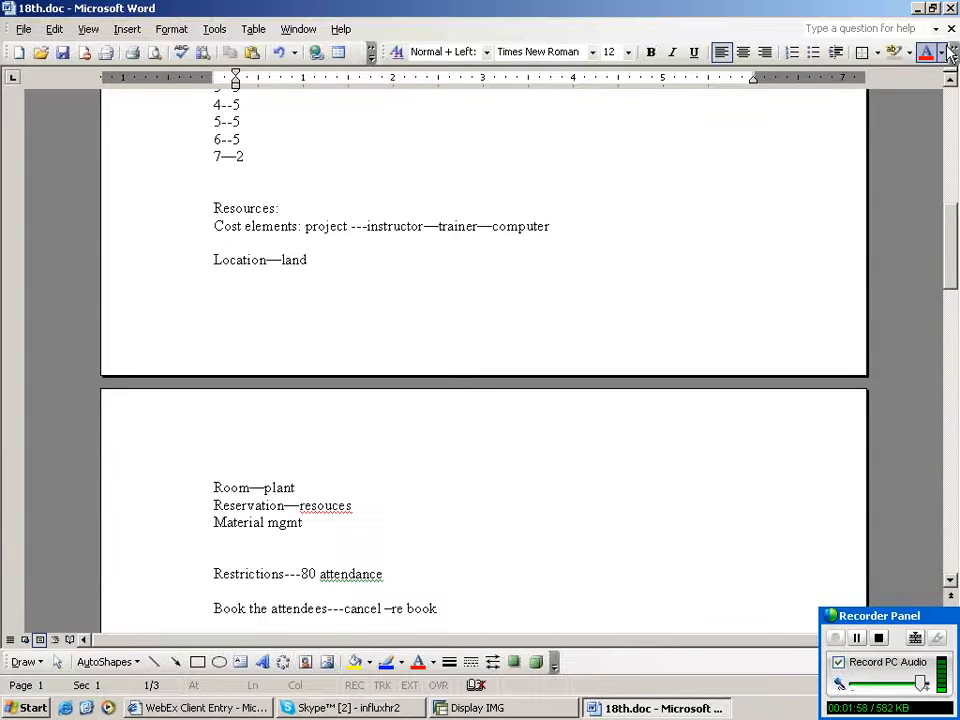
scroll(950, 55, "down", 2)
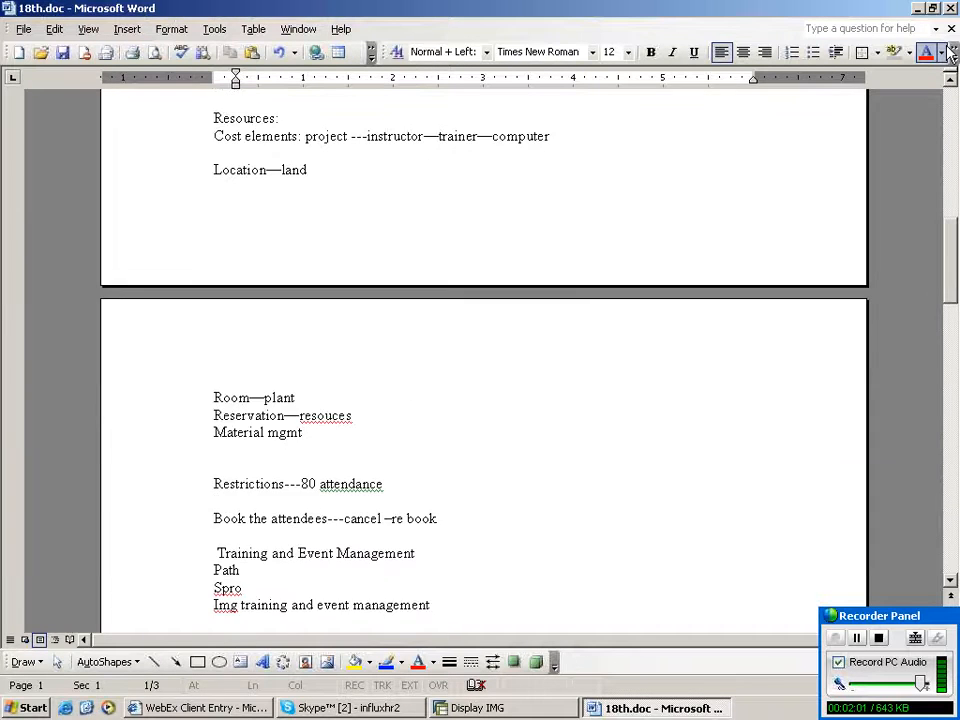
scroll(950, 55, "down", 2)
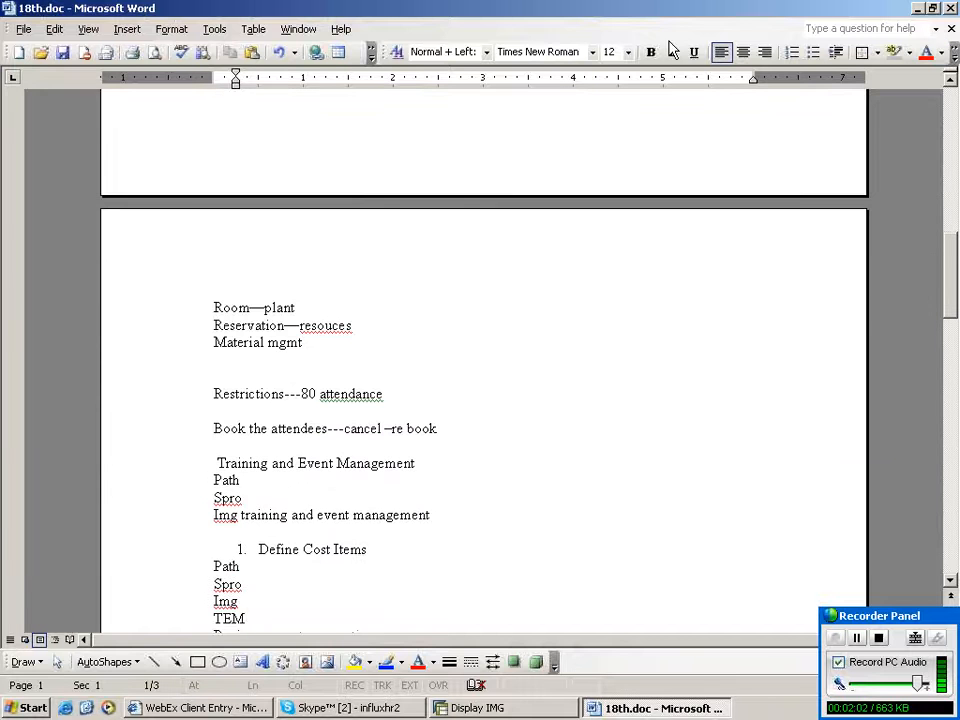
scroll(525, 371, "down", 3)
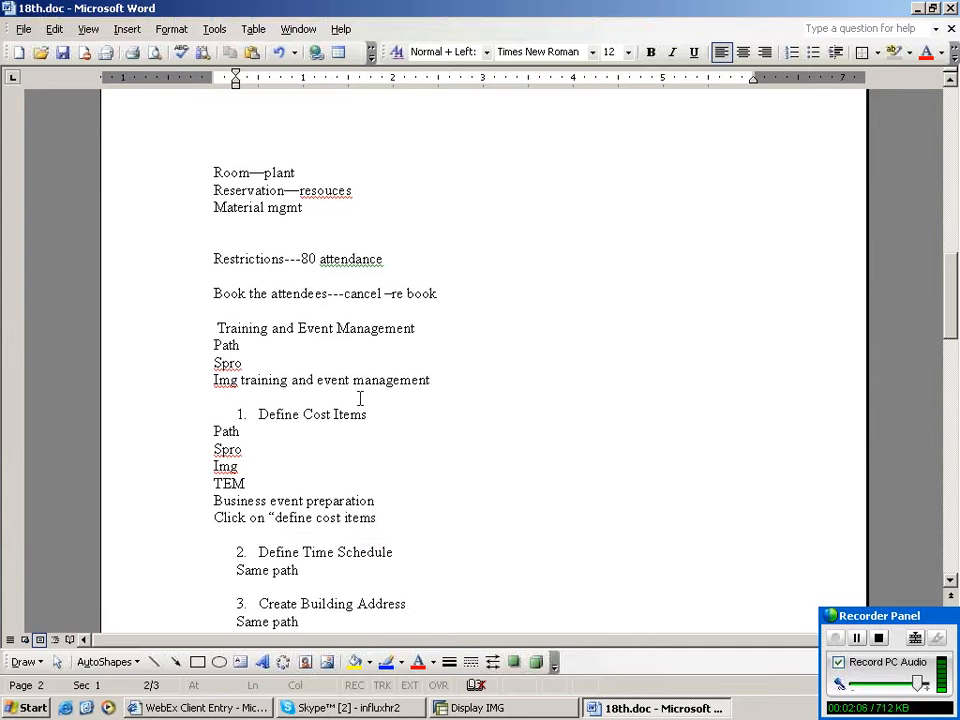
- Split the "Img training and event management" line so "training and event management" starts a new line
left_click(447, 293)
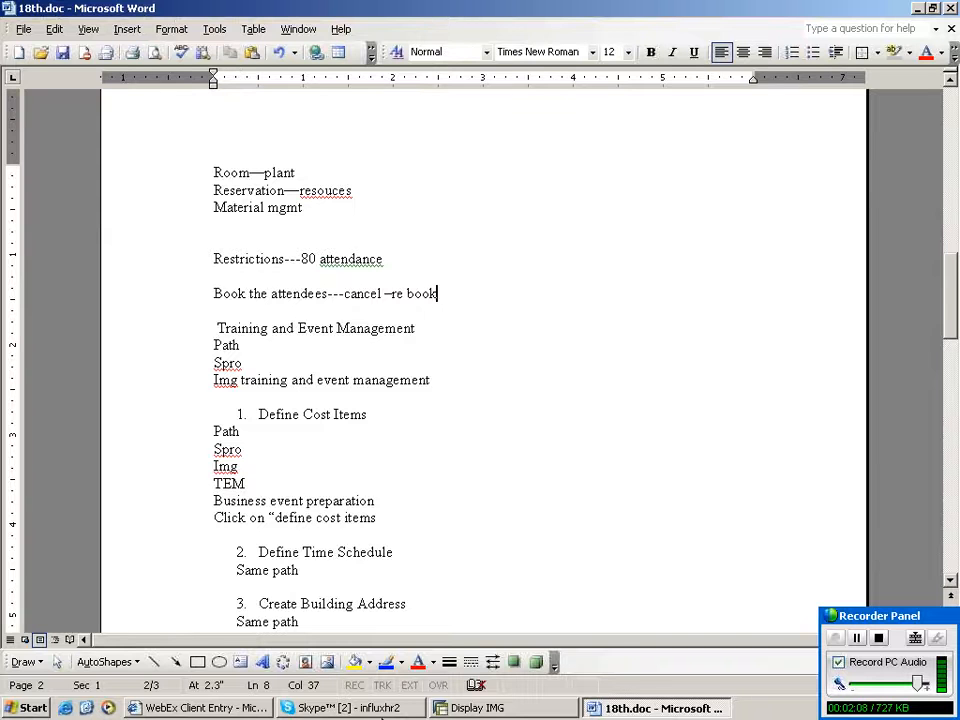
left_click(438, 328)
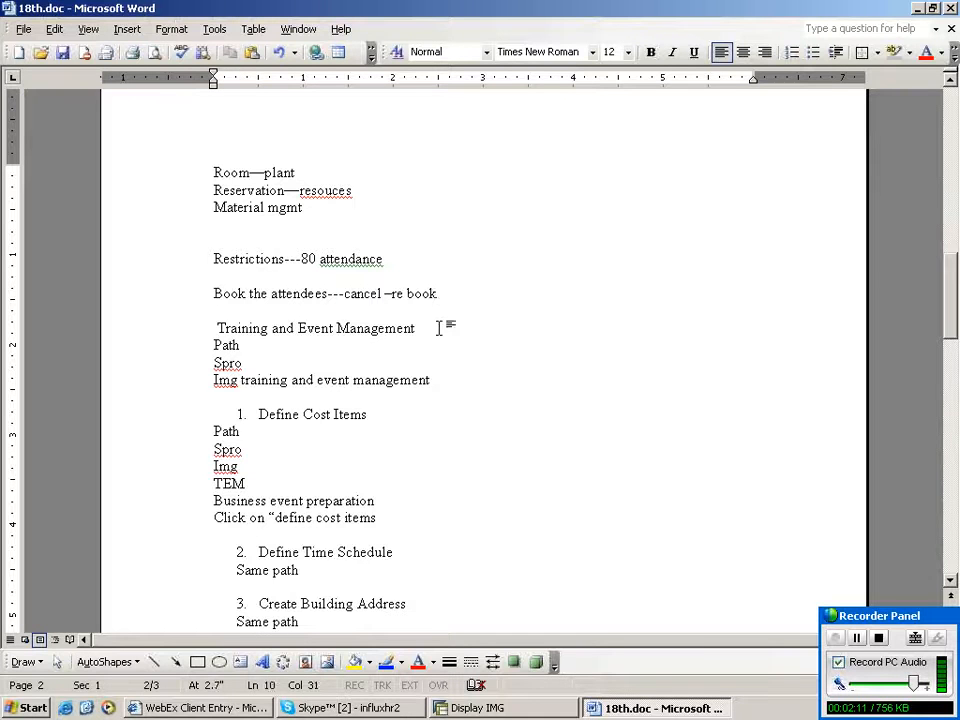
left_click(248, 364)
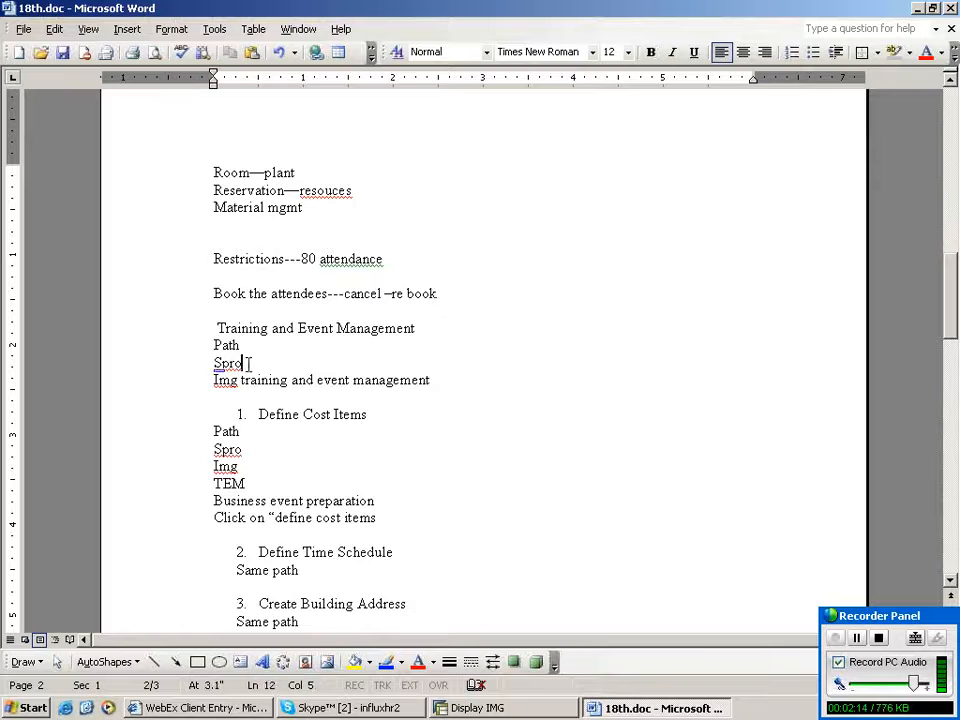
left_click(248, 387)
key("Return")
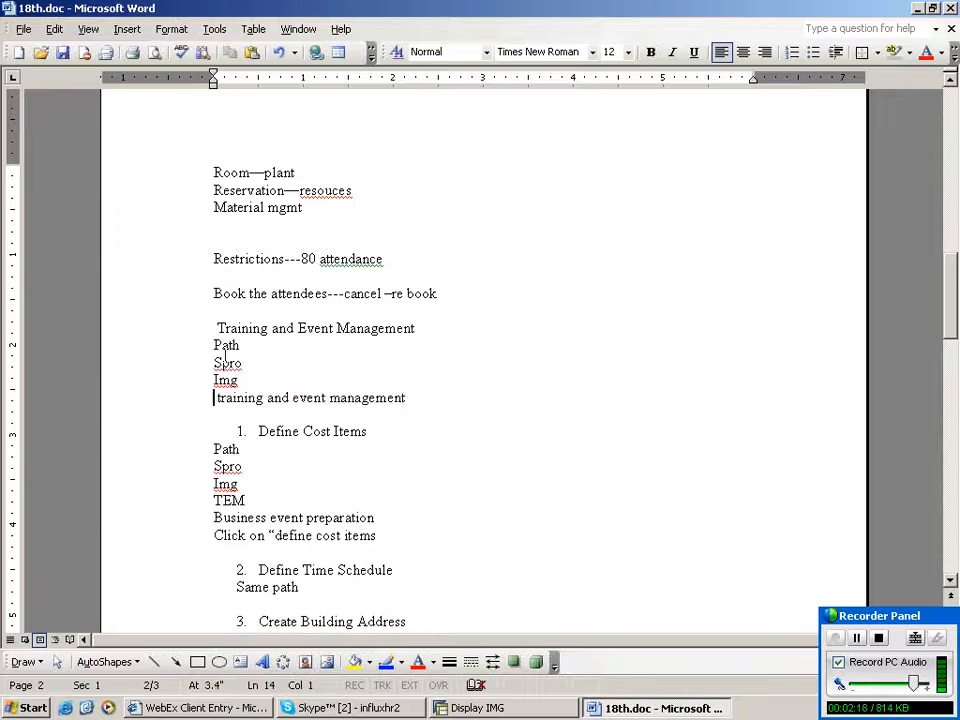
- Highlight the Training and Event Management path block, from its heading to "training and event management", in gray
left_click_drag(214, 328, 405, 399)
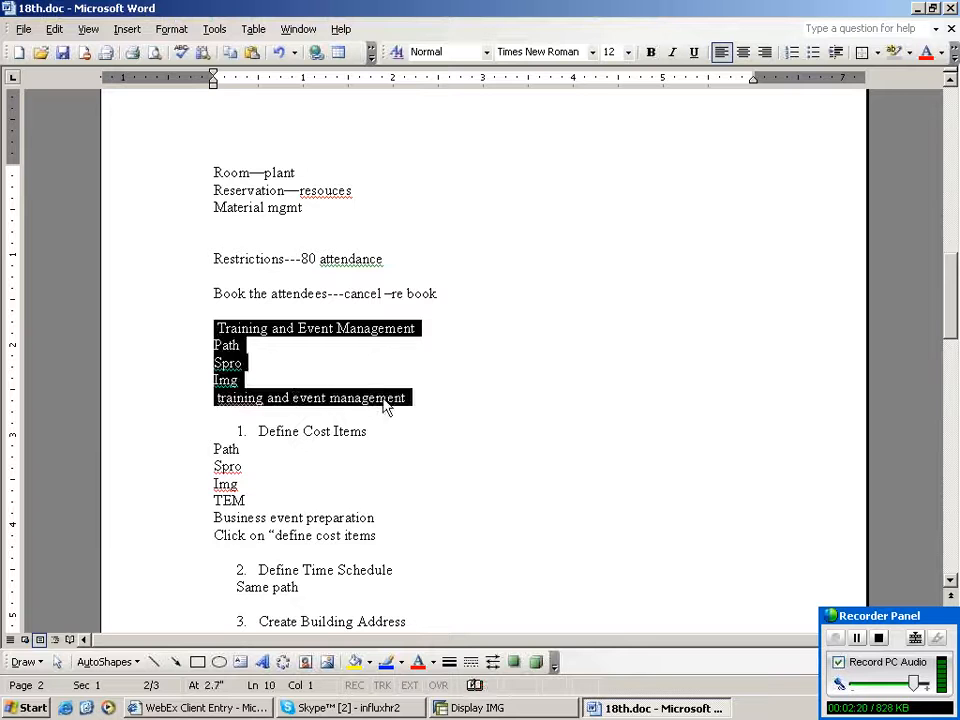
left_click(893, 53)
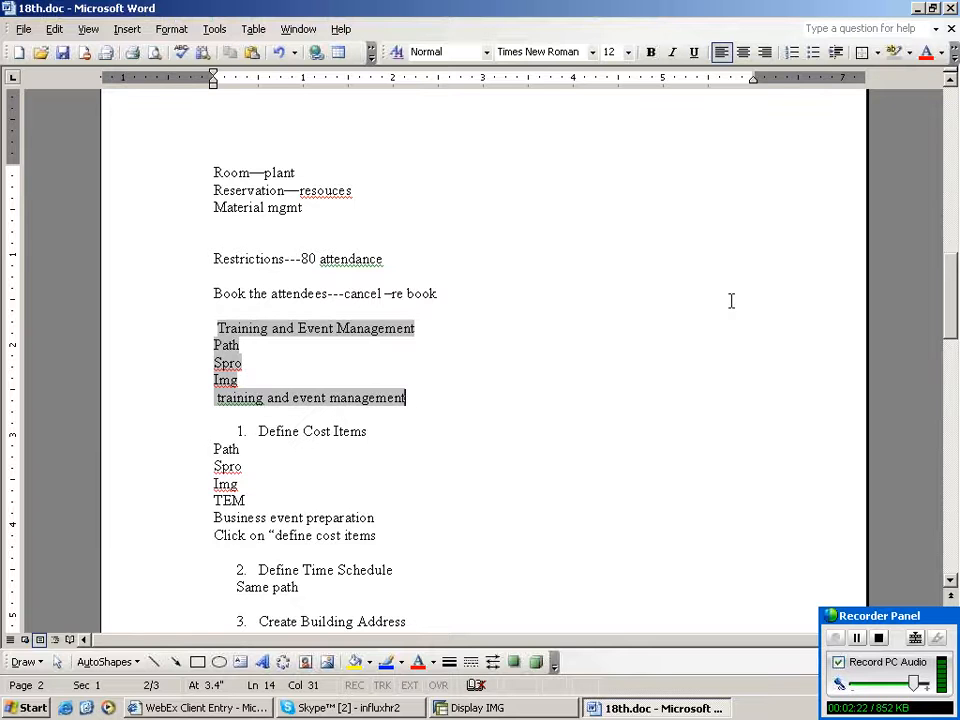
- Switch to the SAP Display IMG window and expand the Training and Event Management node
scroll(581, 399, "down", 3)
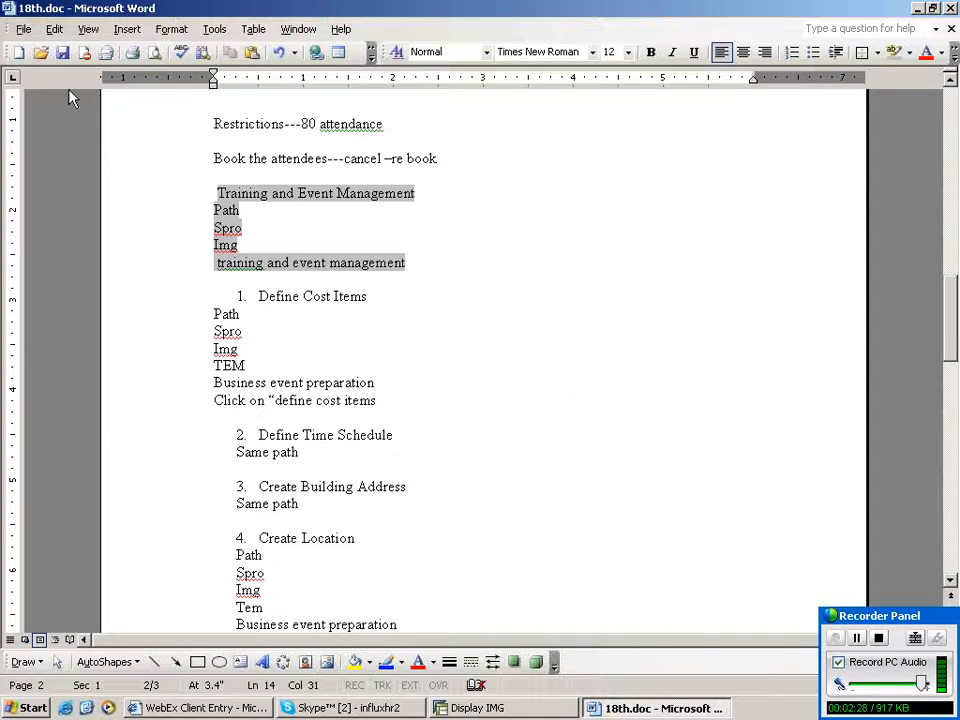
left_click(538, 712)
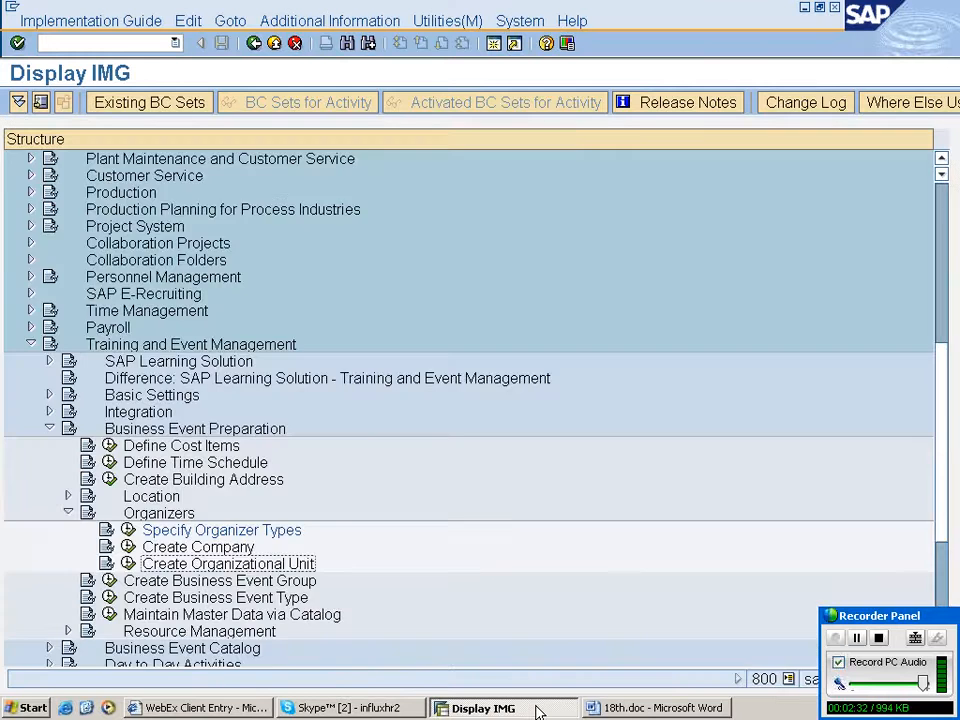
left_click(30, 344)
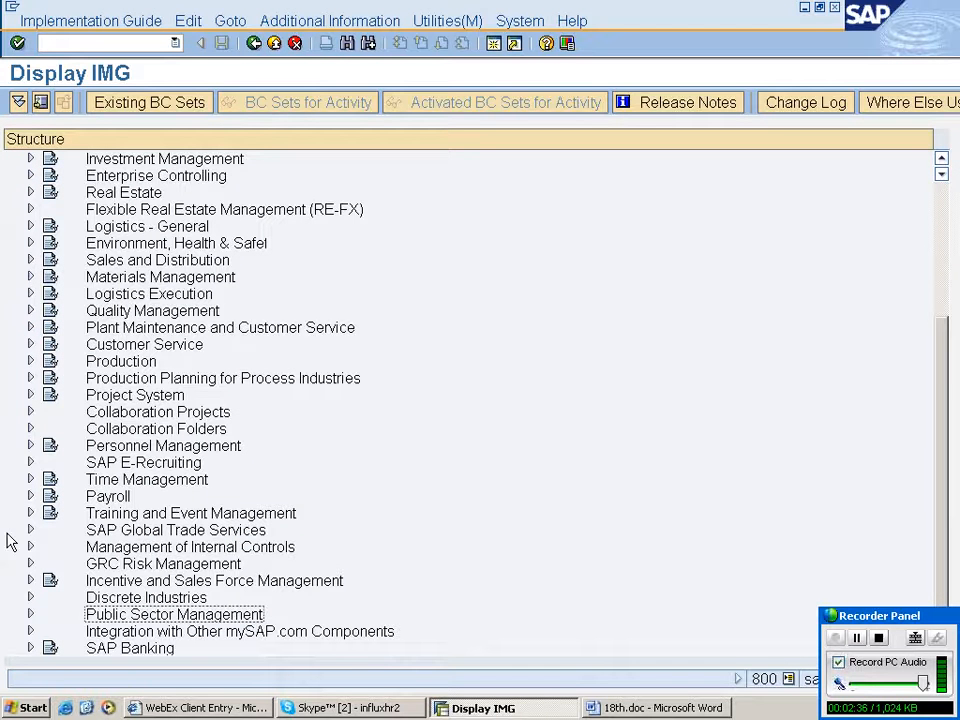
left_click(128, 514)
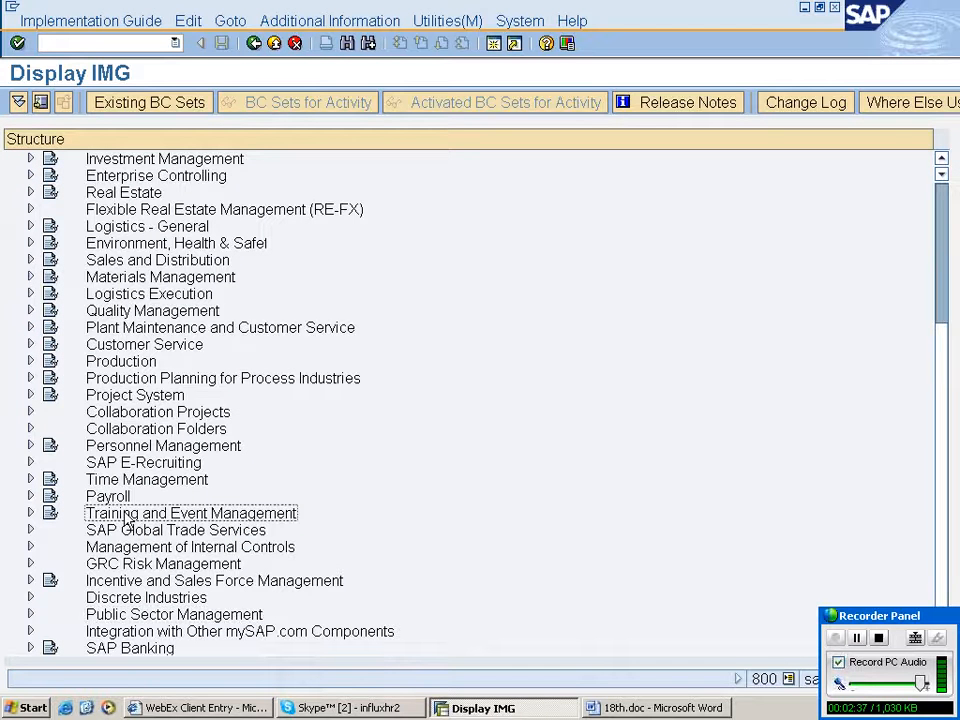
left_click(30, 513)
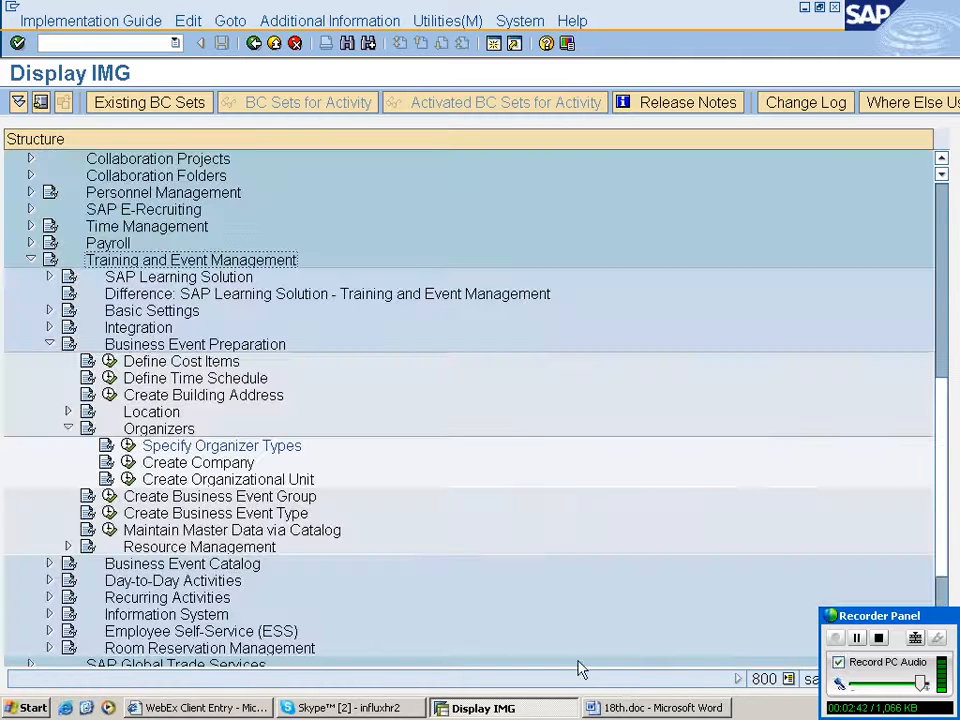
left_click(645, 710)
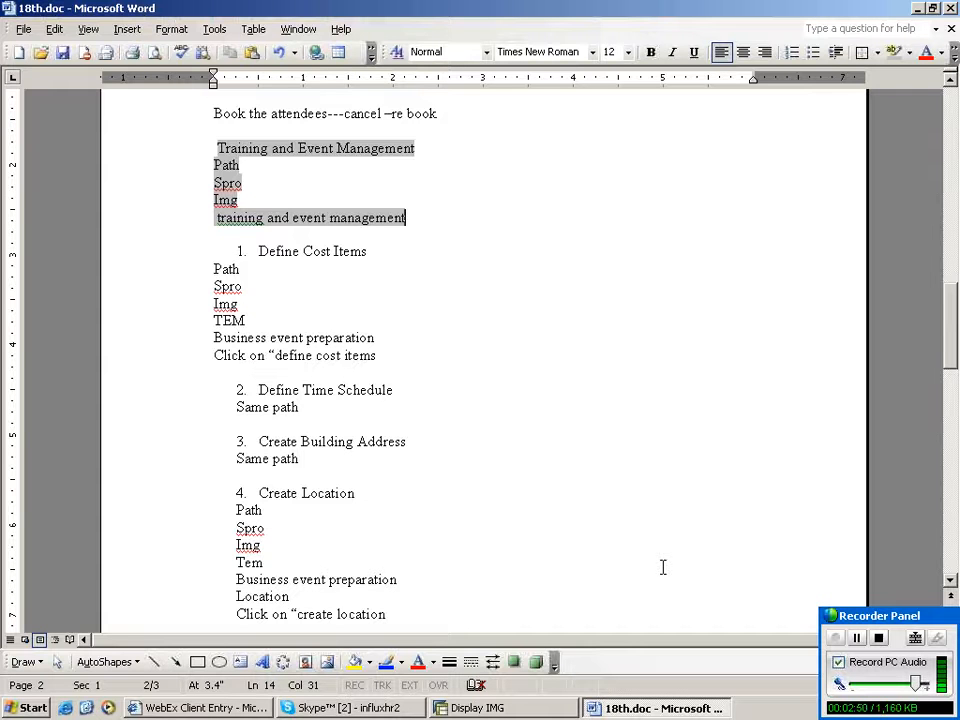
left_click(246, 286)
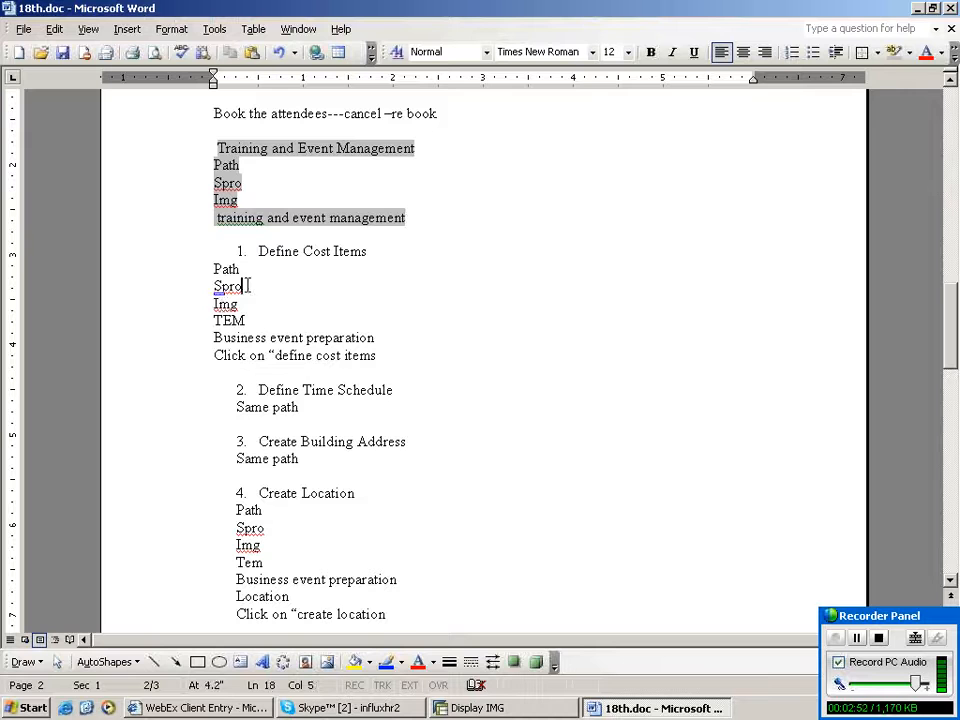
left_click(248, 319)
key("Down")
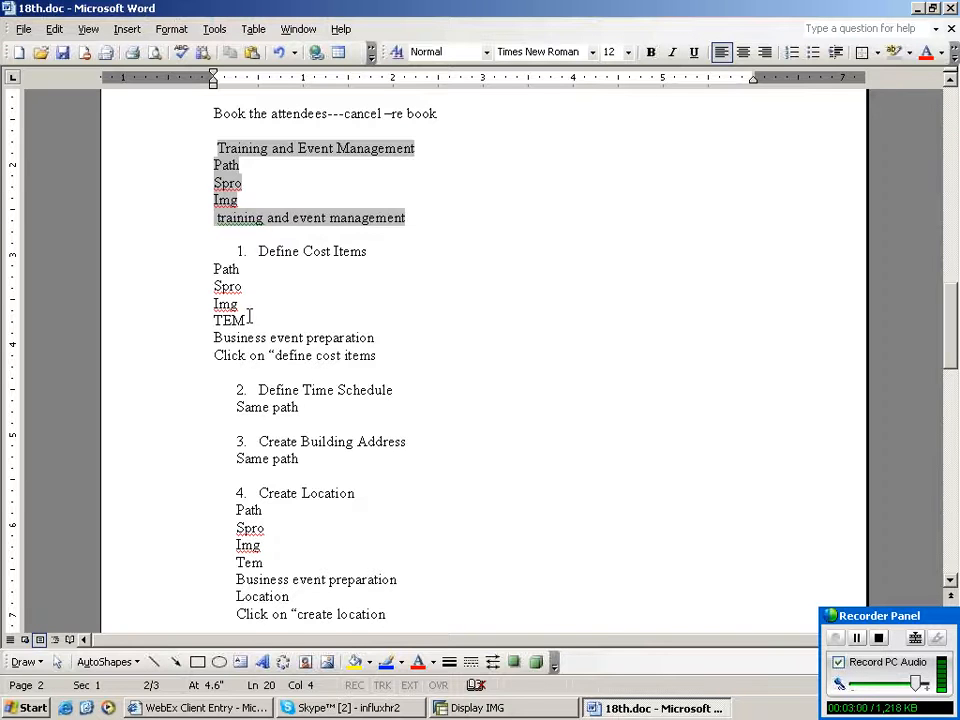
key("Return")
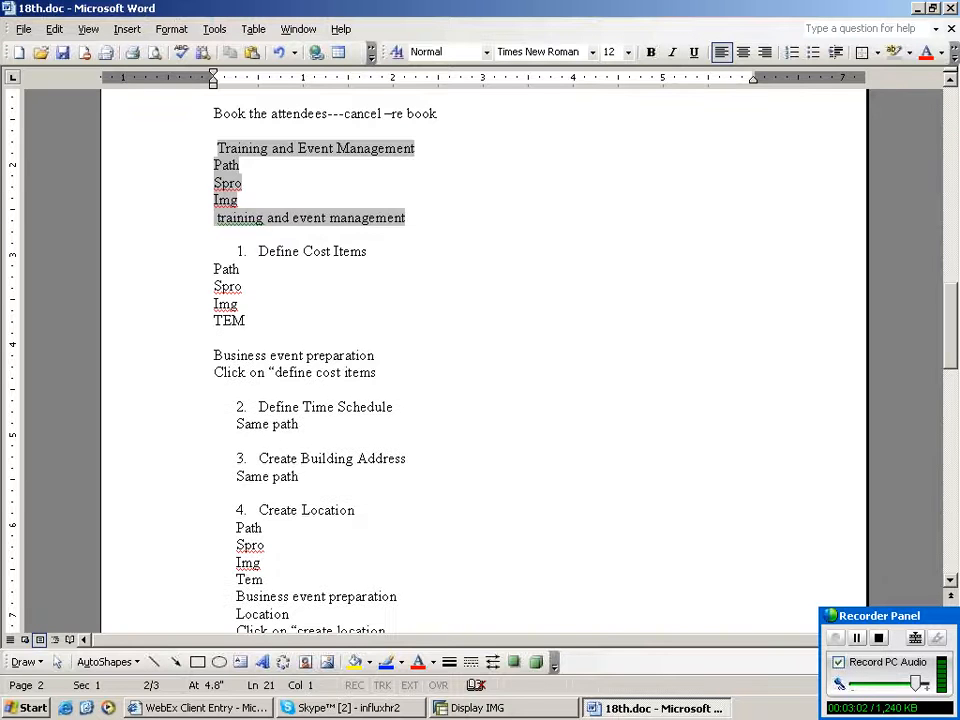
key("Return")
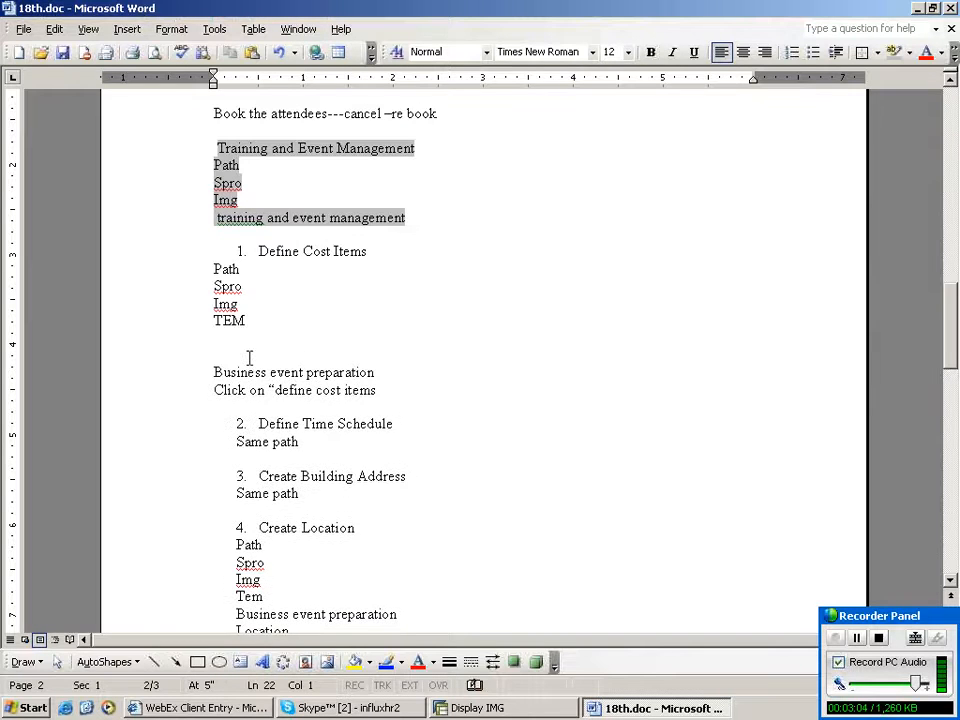
key("BackSpace")
key("BackSpace")
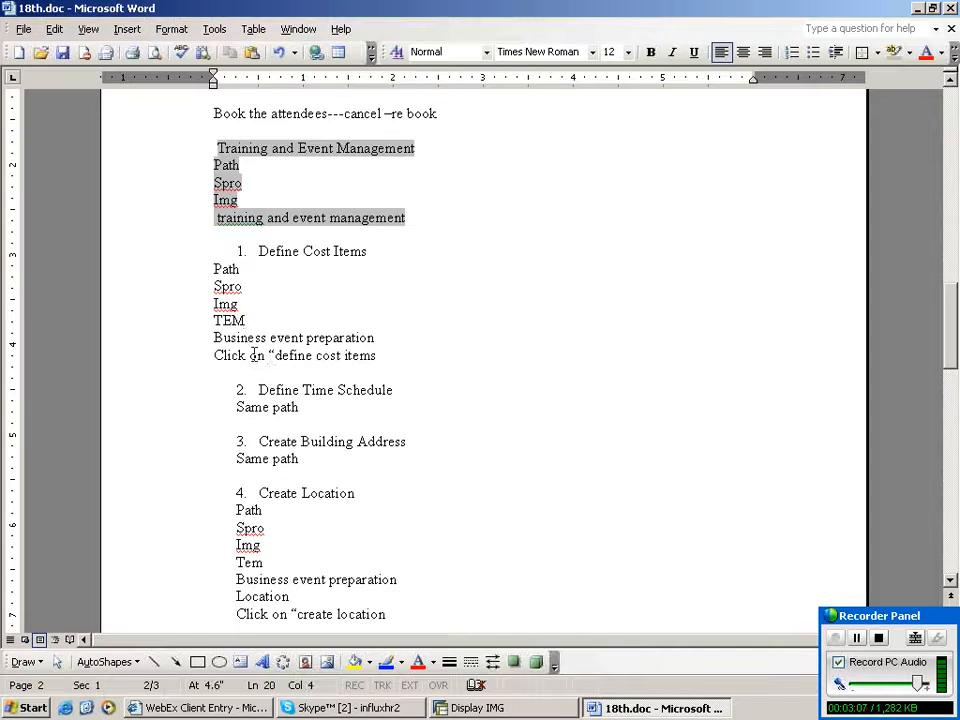
left_click(390, 358)
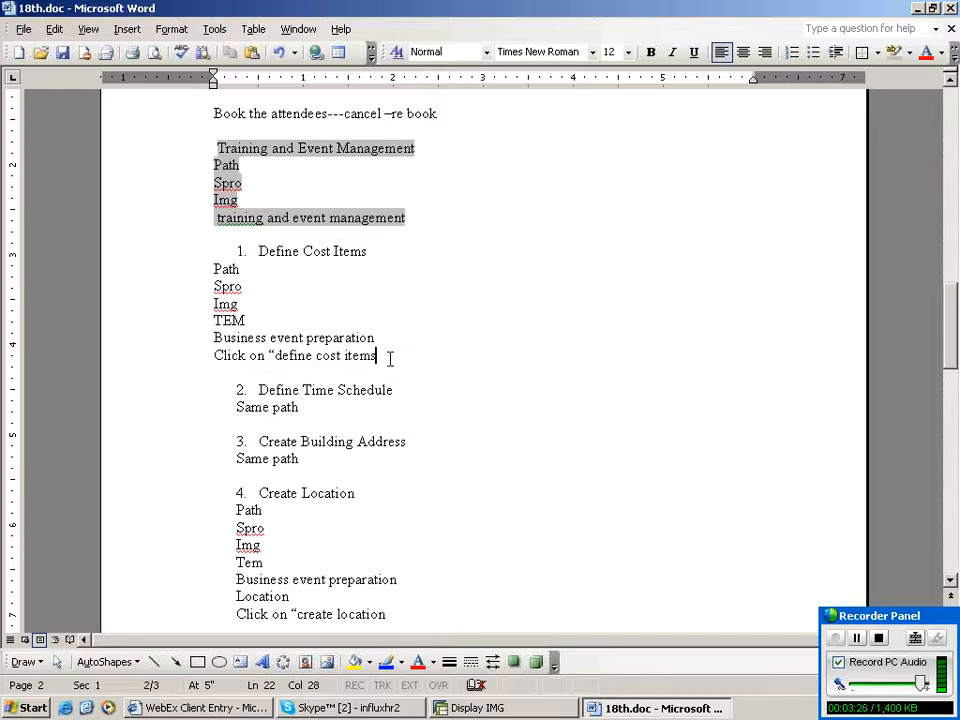
- Return to the Display IMG and collapse the Organizers and Business Event Preparation nodes
left_click(503, 710)
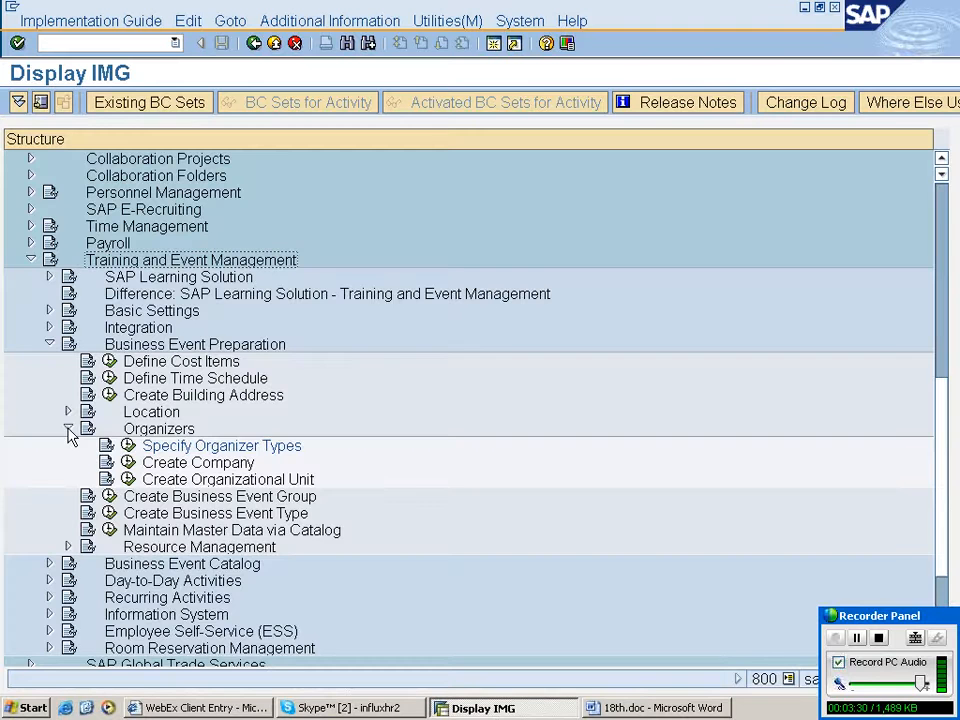
left_click(68, 429)
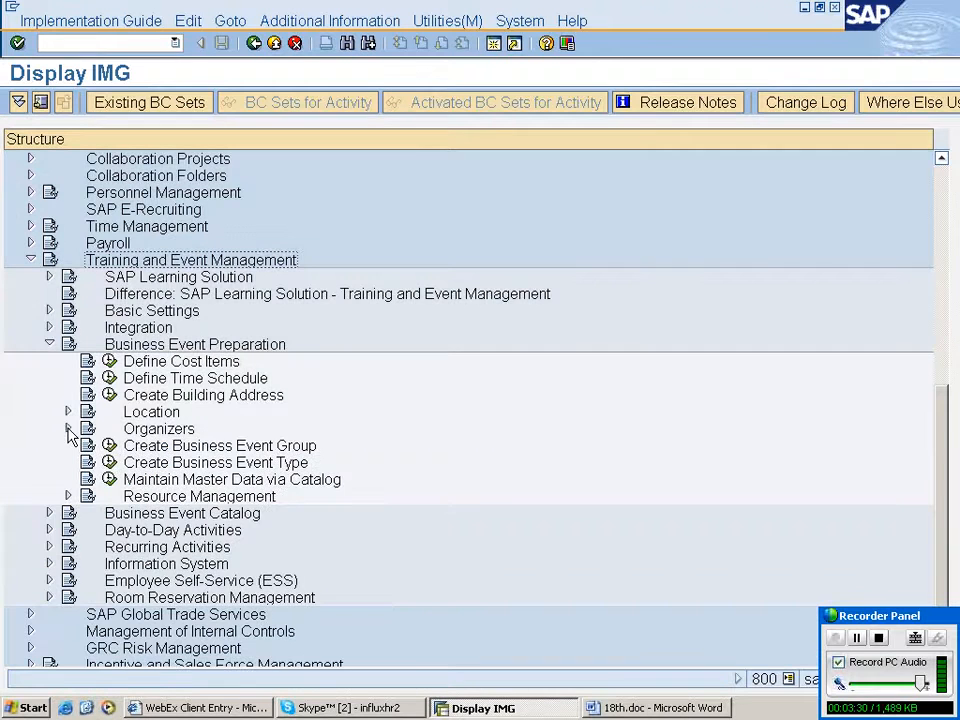
left_click(50, 345)
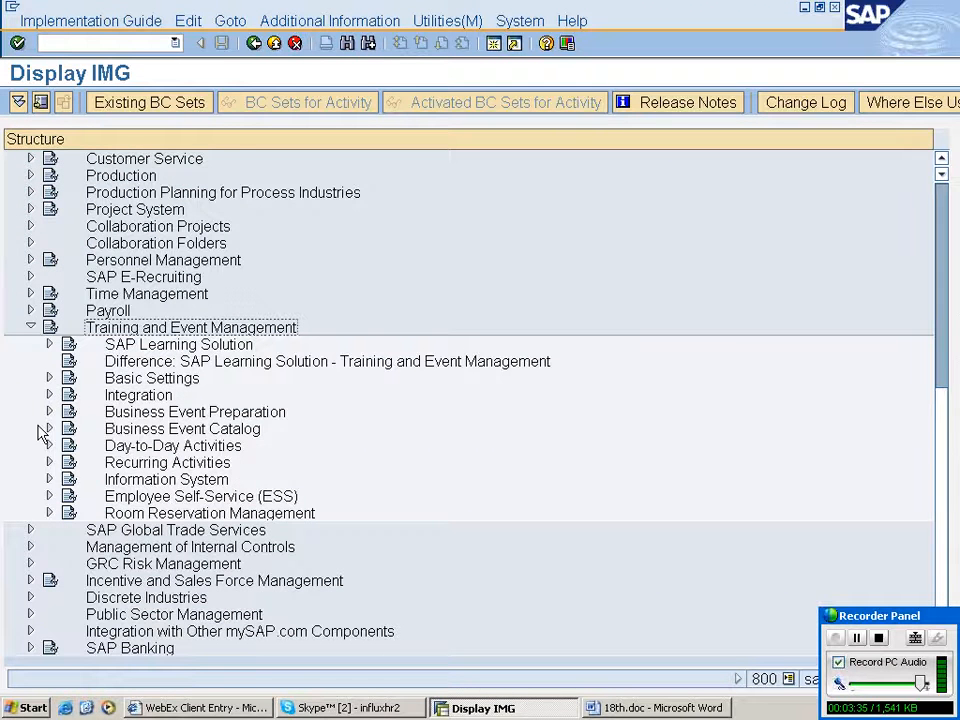
- Explore the Basic Settings and Integration branches, opening Materials Management under Integration
left_click(49, 378)
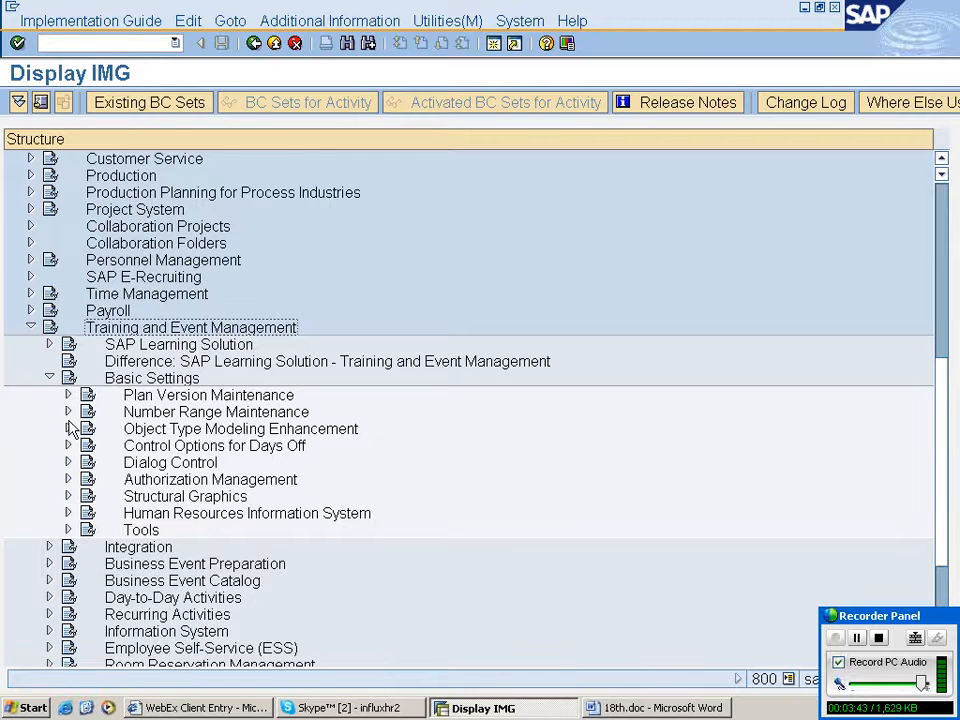
left_click(49, 377)
left_click(49, 394)
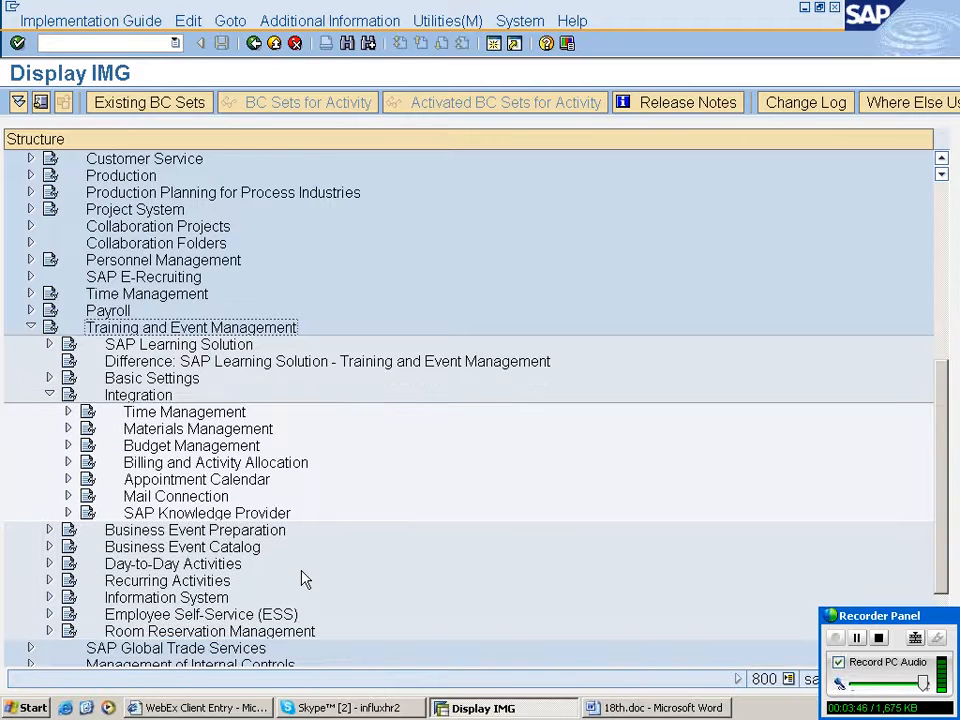
scroll(305, 580, "down", 1)
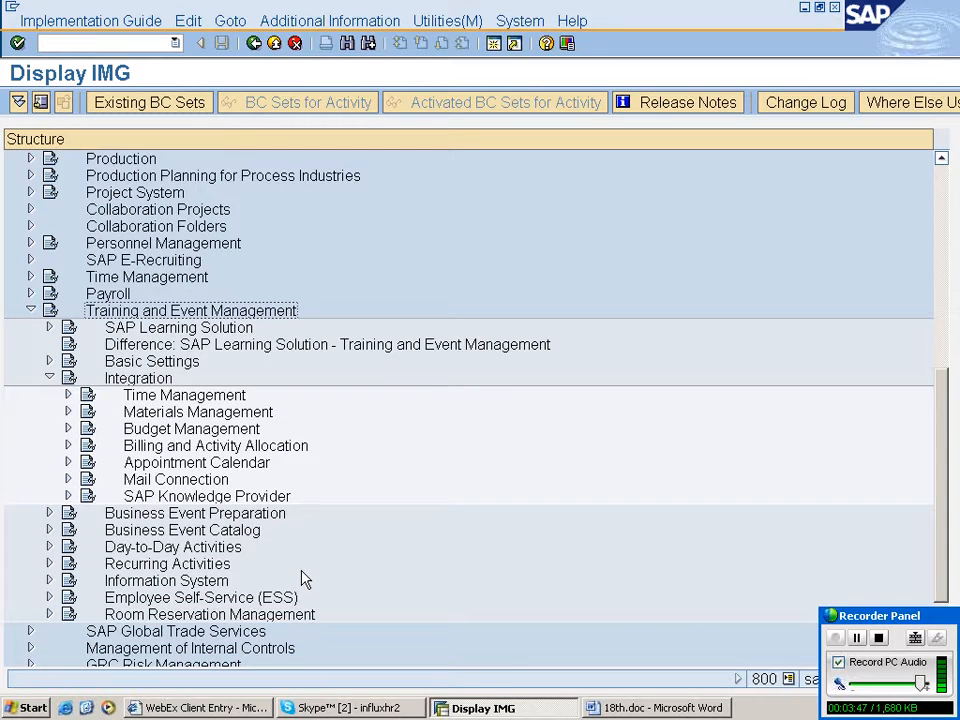
left_click(228, 417)
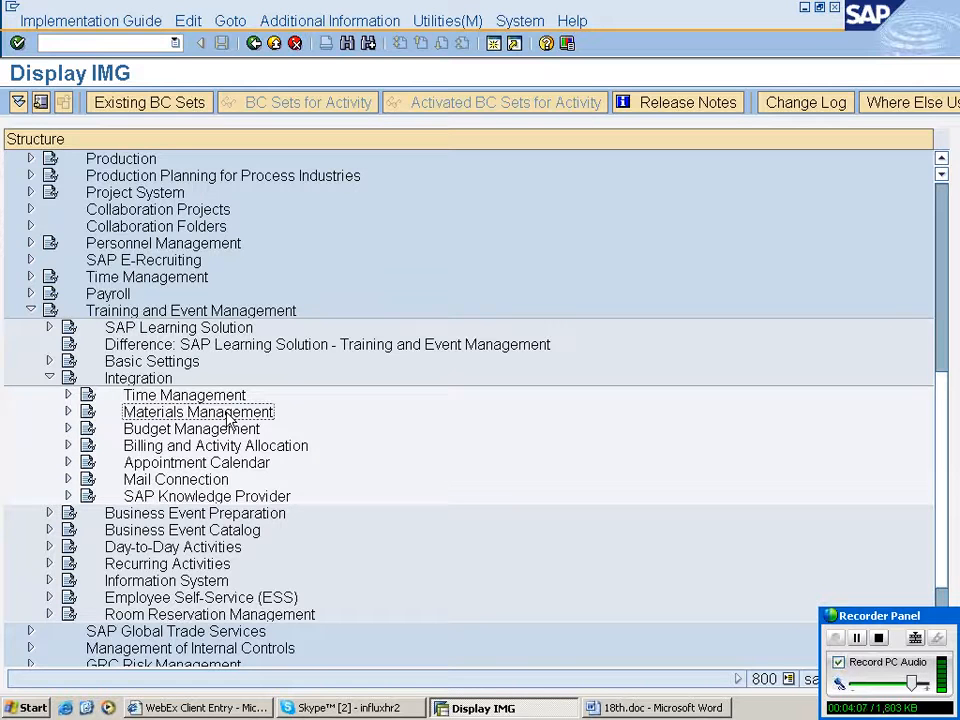
left_click(68, 411)
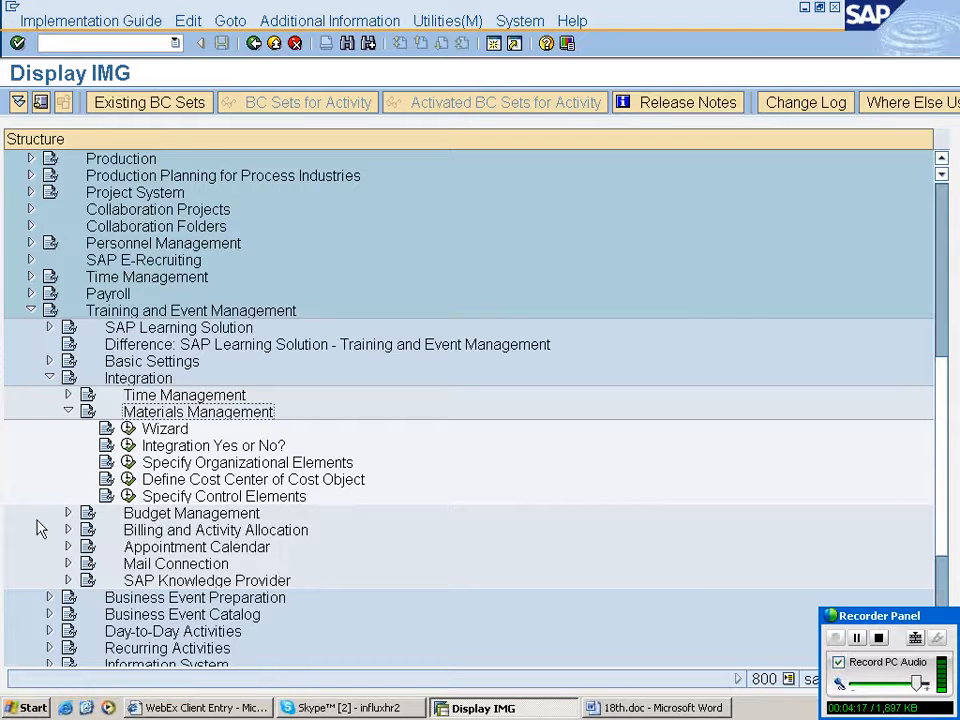
- Collapse Integration, expand Business Event Preparation and select its Define Cost Items activity
left_click(50, 378)
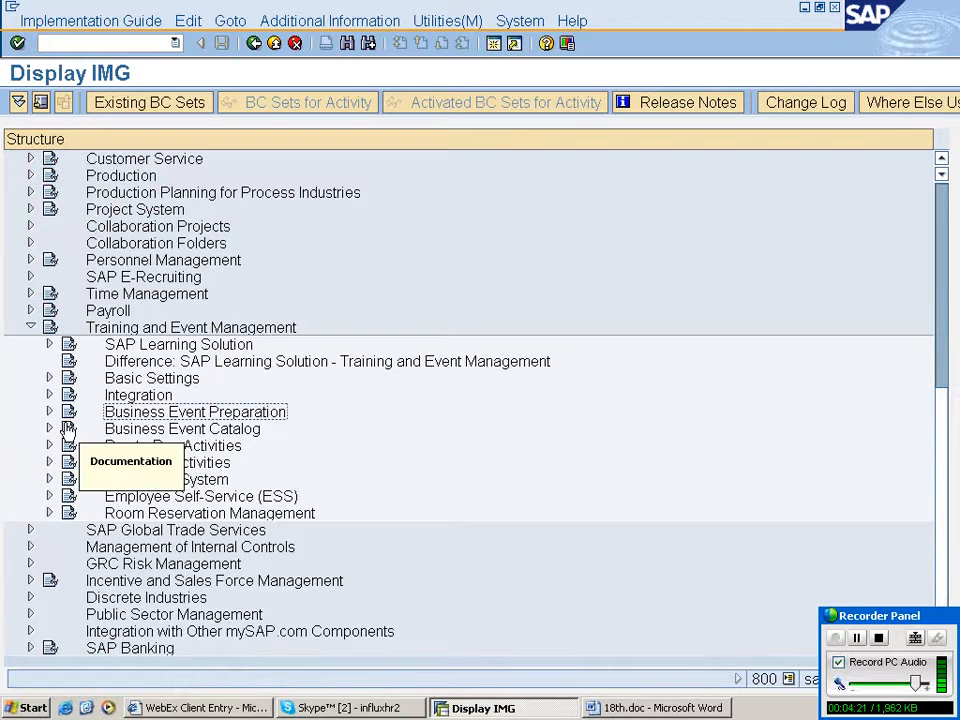
left_click(49, 411)
left_click(157, 432)
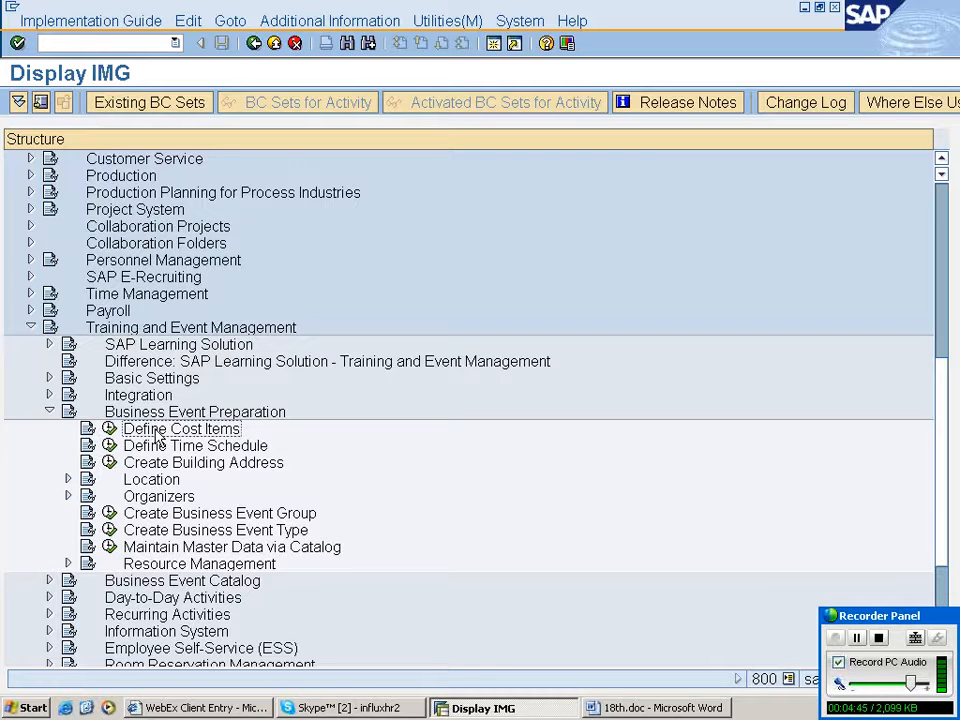
- Open the Define Cost Items activity and examine the texts of existing cost items
left_click(109, 429)
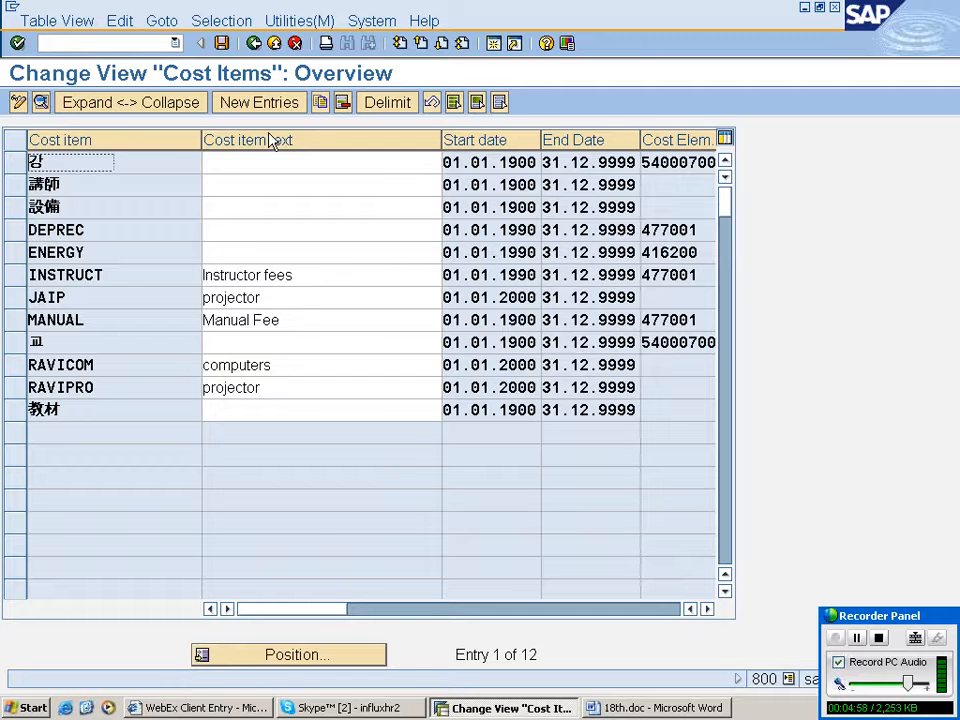
left_click(276, 365)
left_click(280, 389)
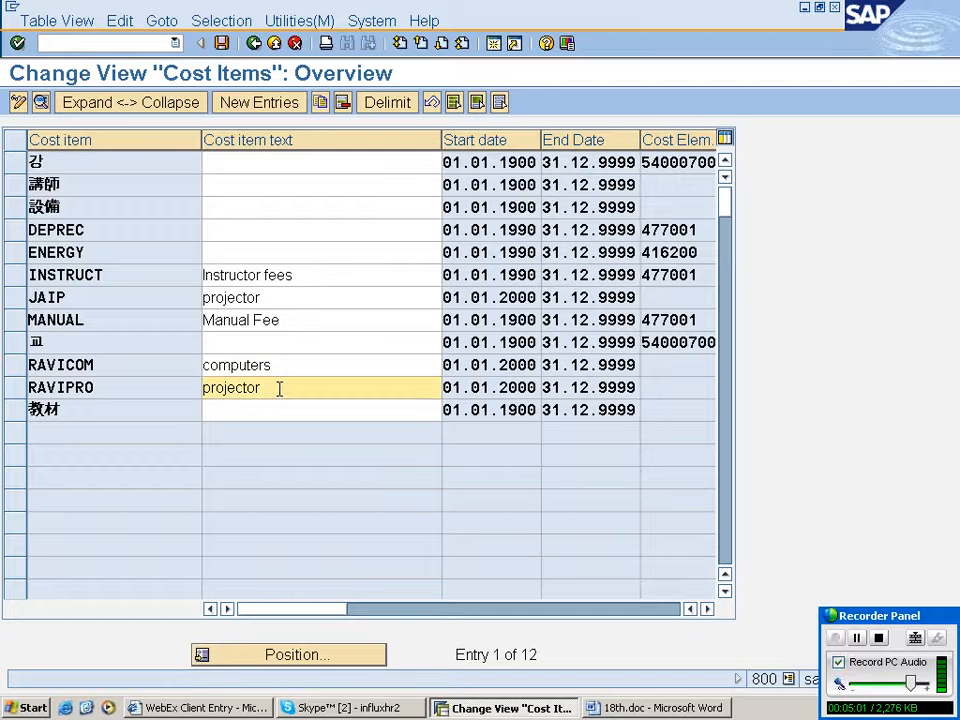
left_click(296, 321)
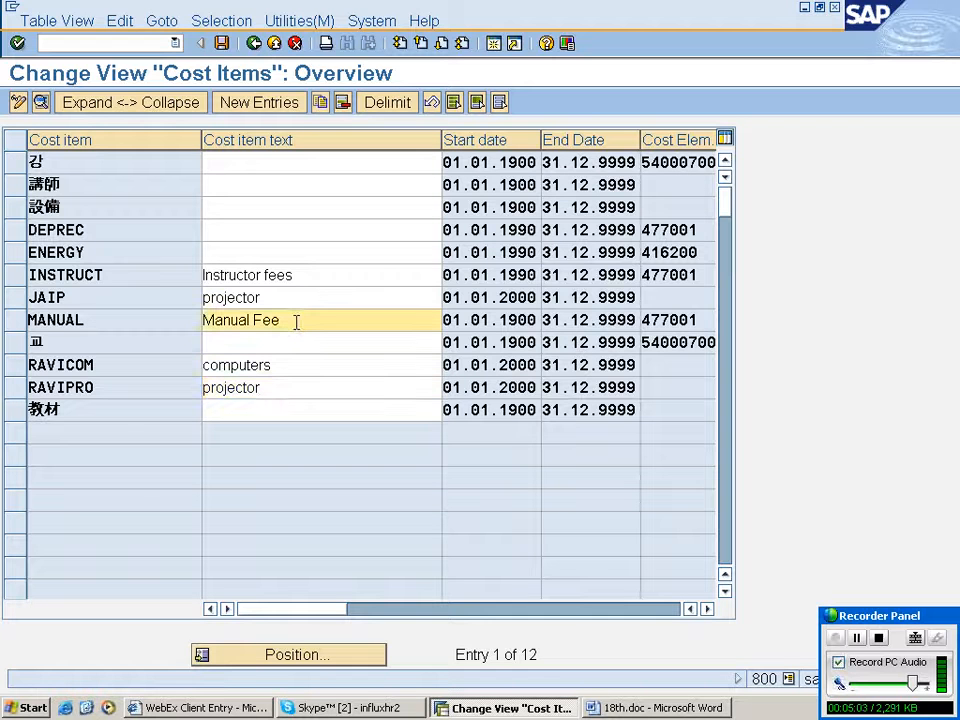
left_click(307, 276)
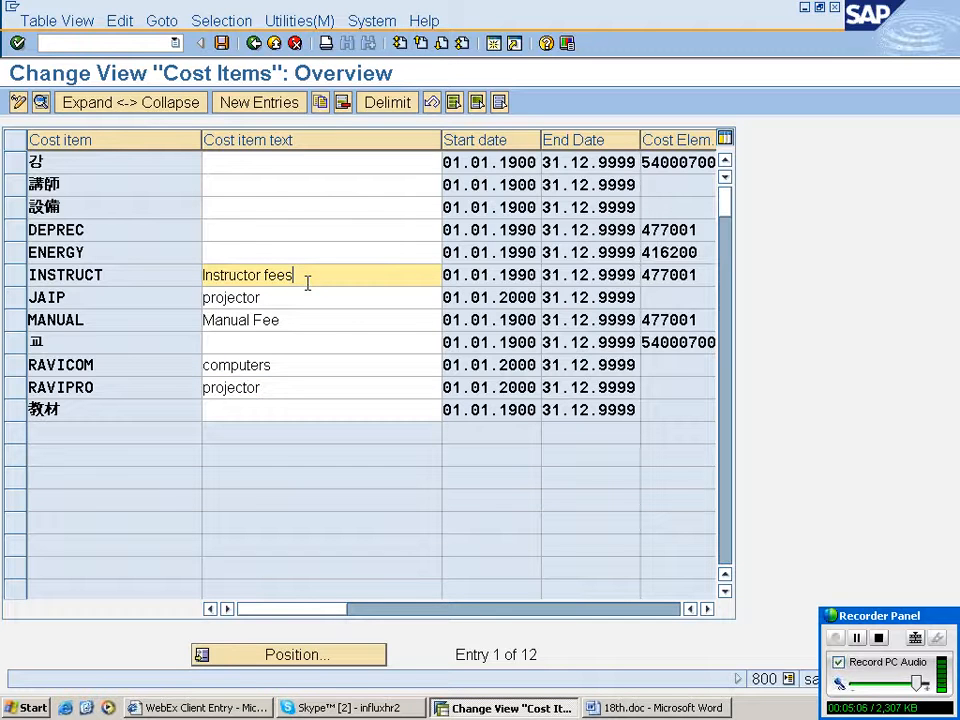
- Create a new cost item entry with code rahupr and text projector
left_click(284, 104)
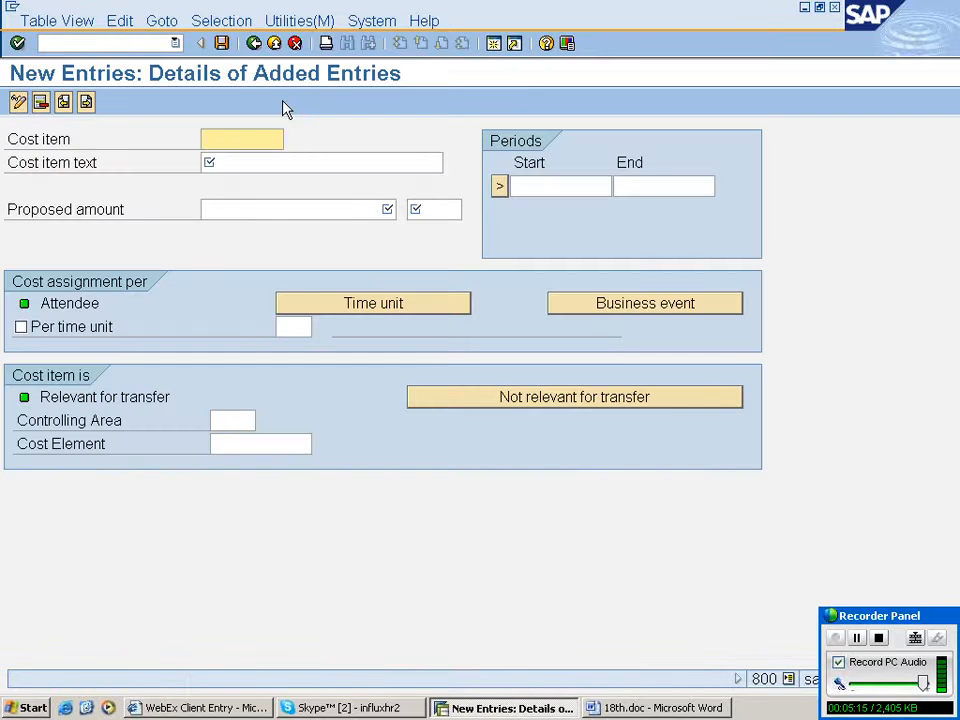
left_click(244, 135)
type("rahupr")
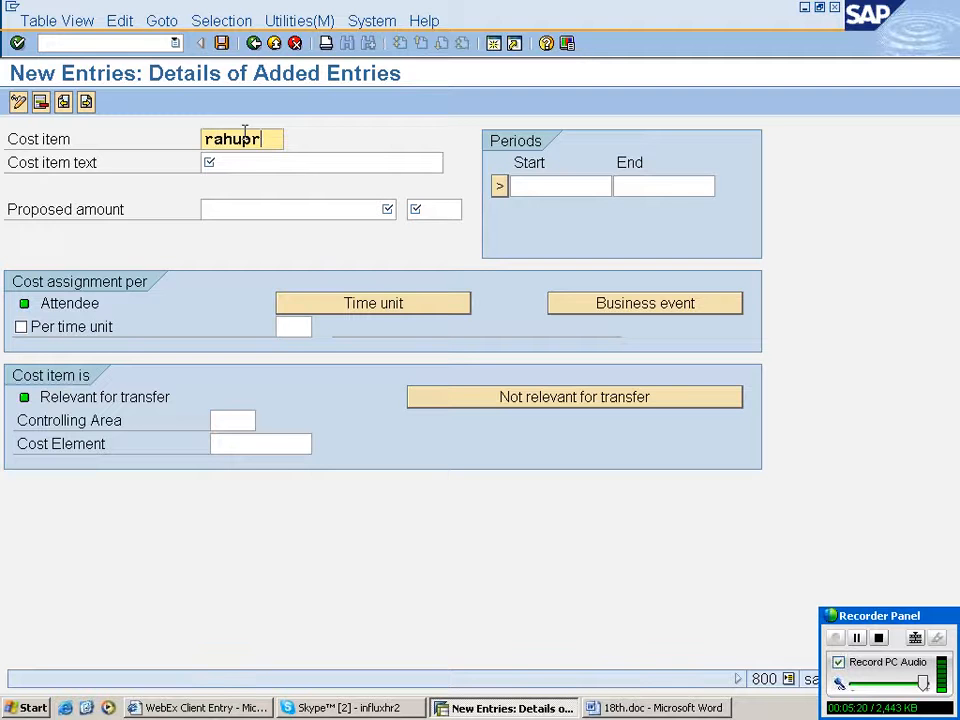
key("Tab")
type("pro")
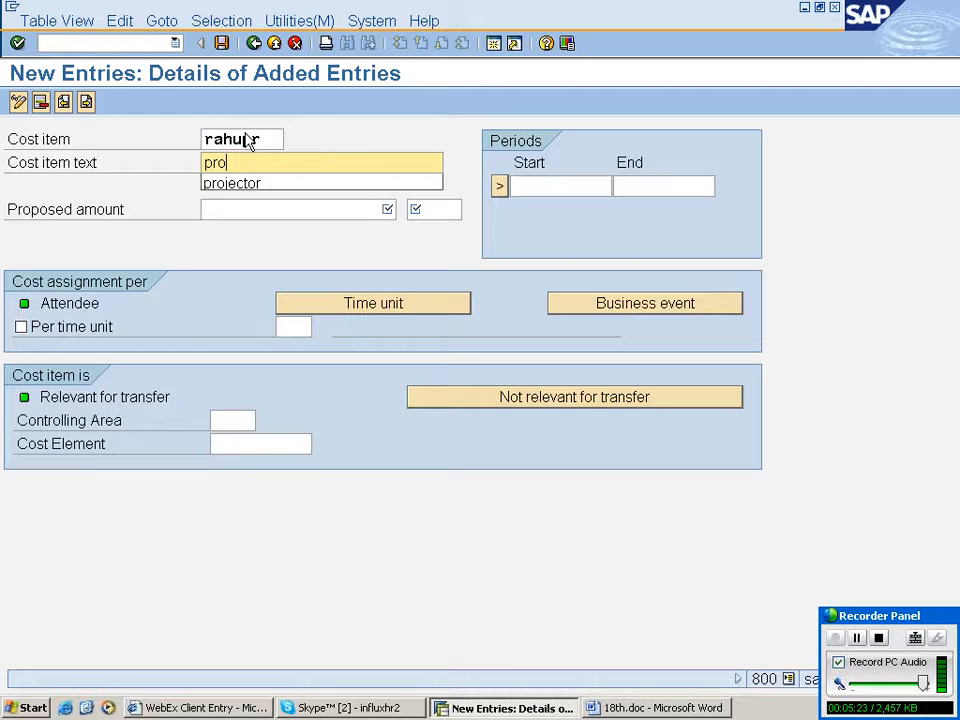
type("jector")
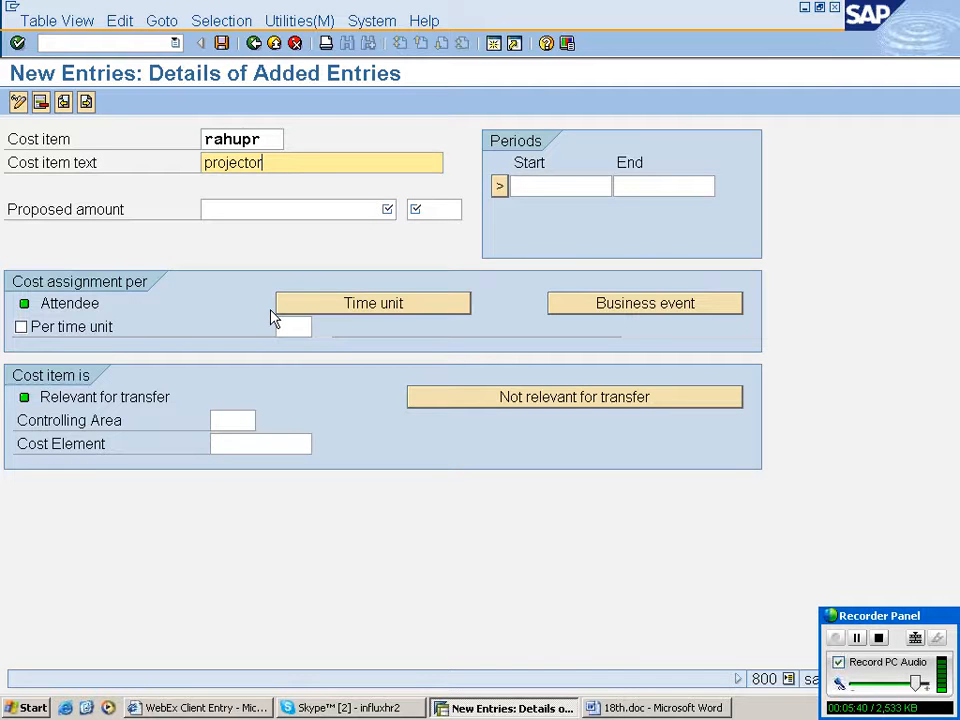
- Set the cost item's proposed amount to 5000 in usd currency
left_click(260, 208)
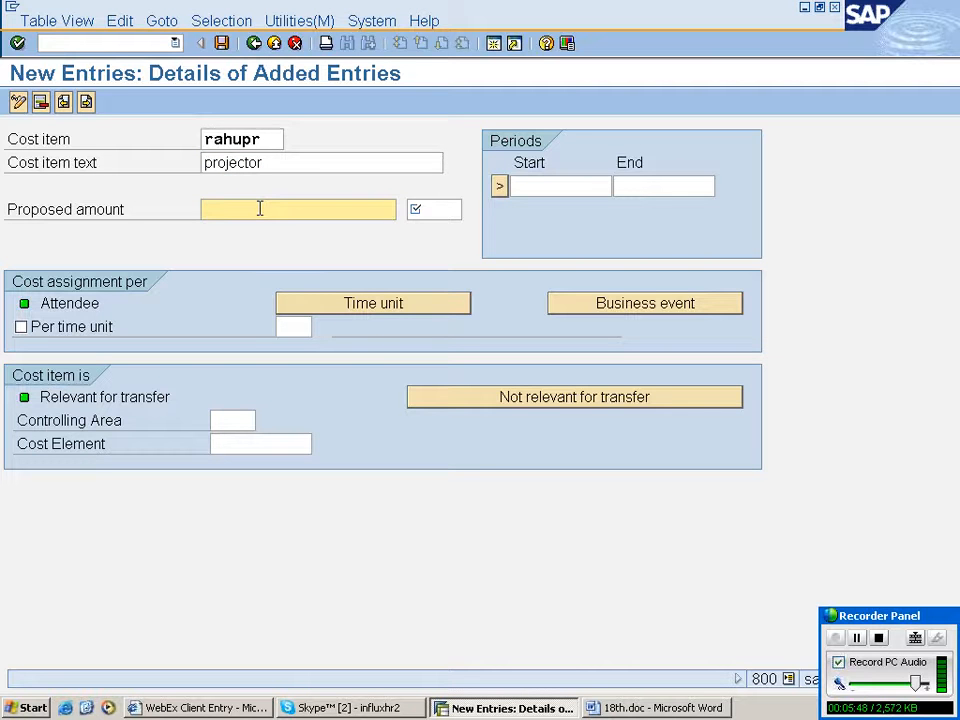
type("5000")
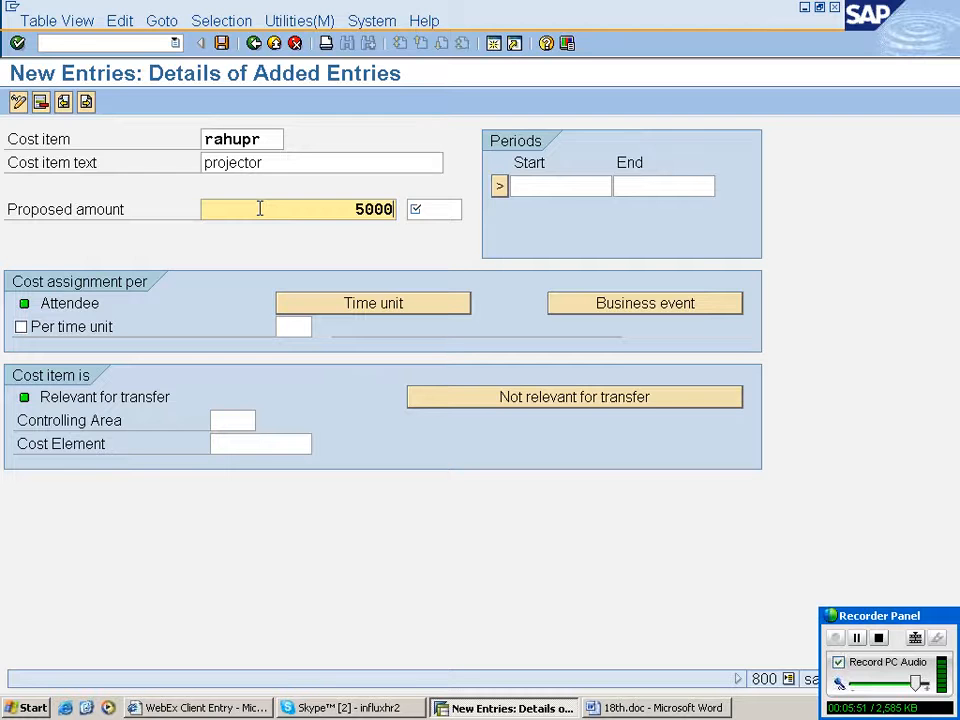
key("Tab")
type("u")
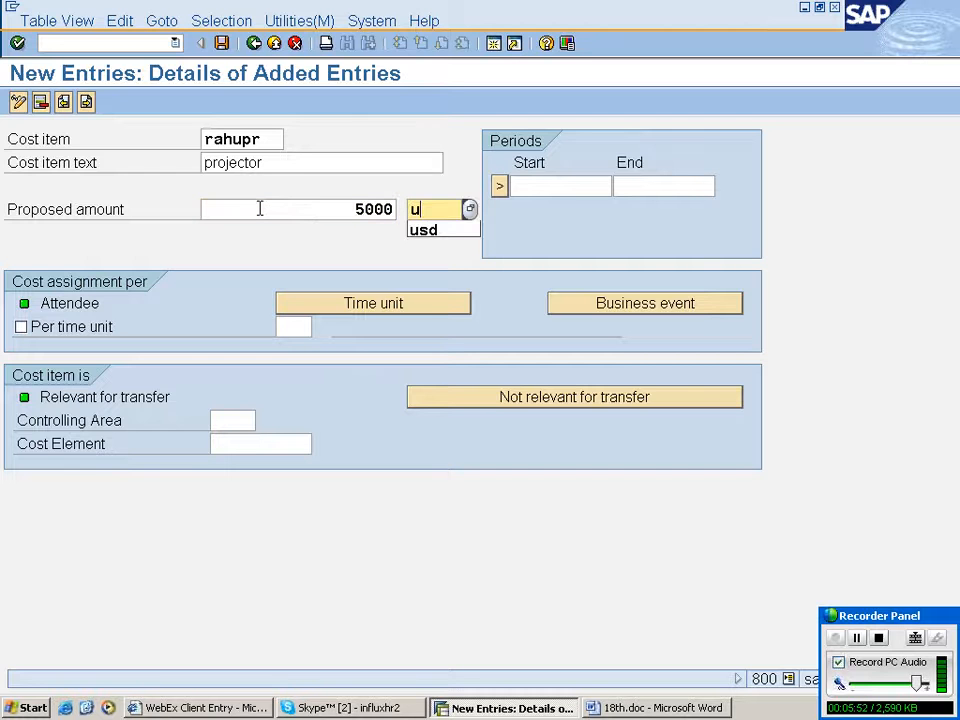
type("sd")
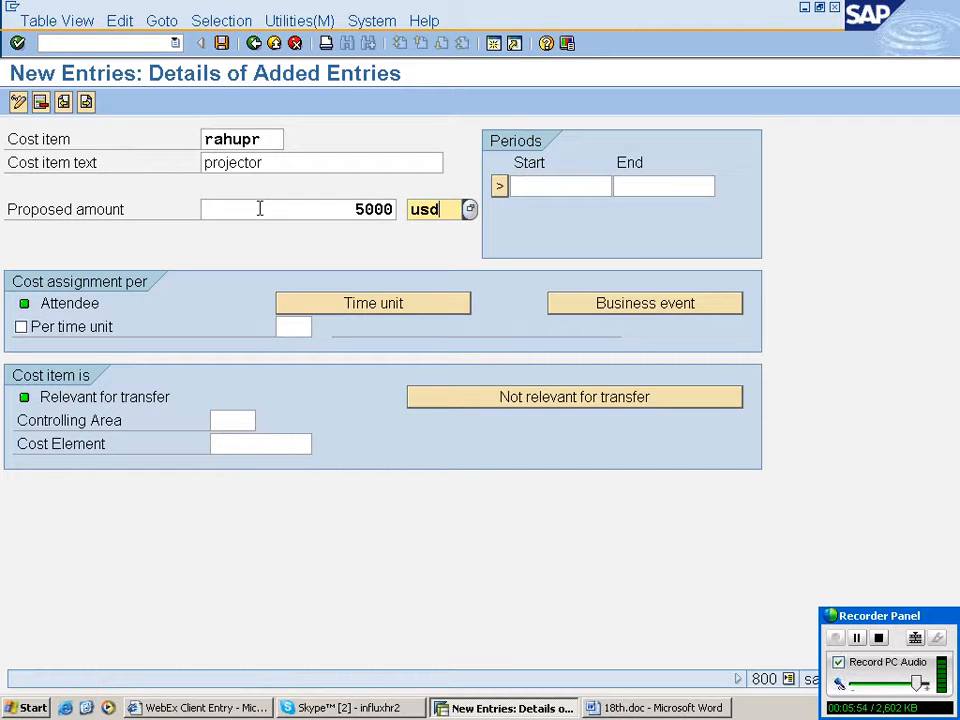
- Set the cost item's validity period from 01.01.2000 to 31.12.9999
left_click(543, 187)
type("0")
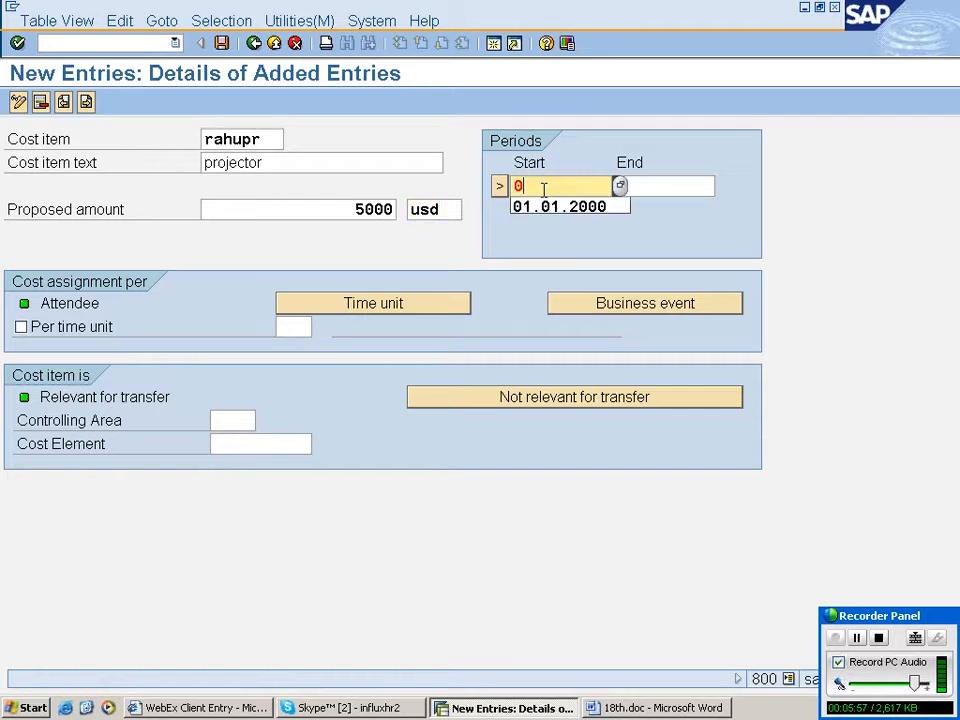
type("1.01.200")
type("0")
key("Tab")
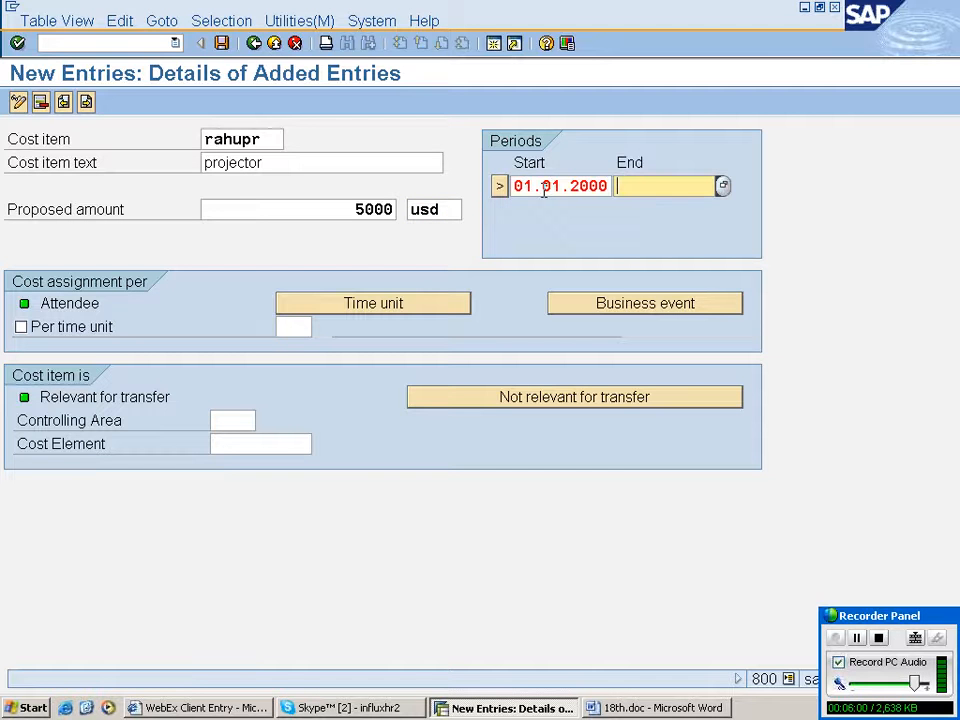
type("31.12.")
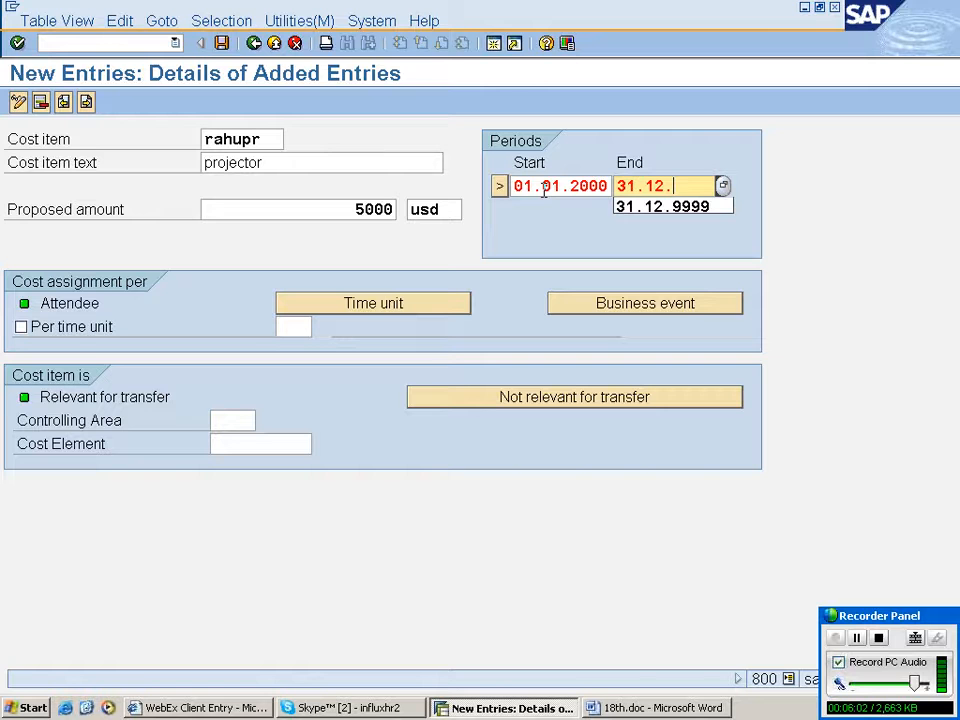
type("9999")
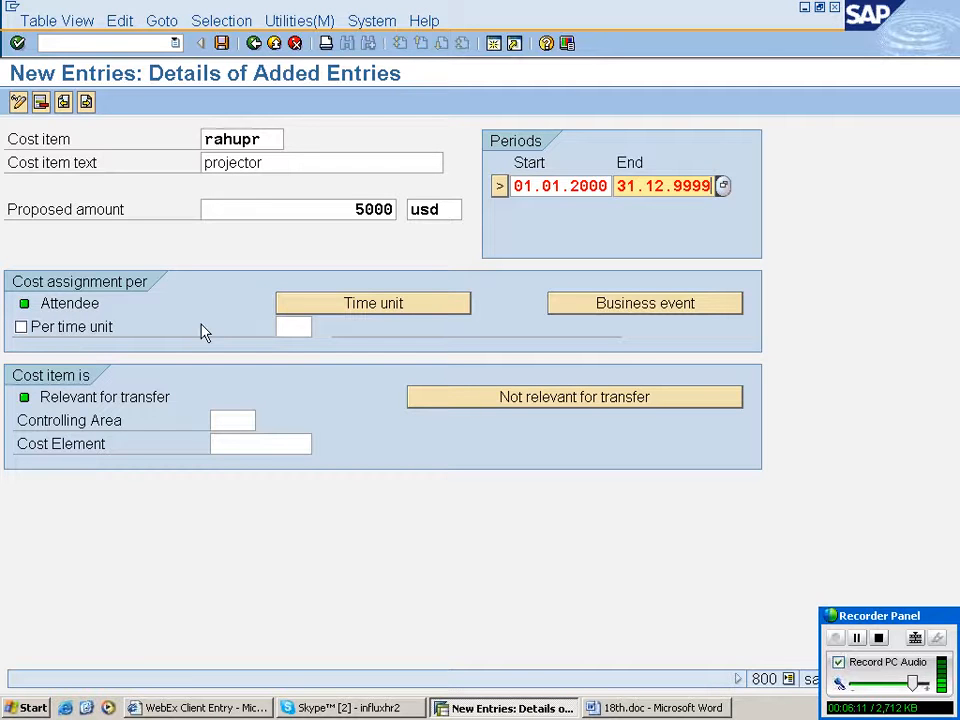
- Assign the projector cost per business event and mark it as not relevant for transfer
left_click(75, 337)
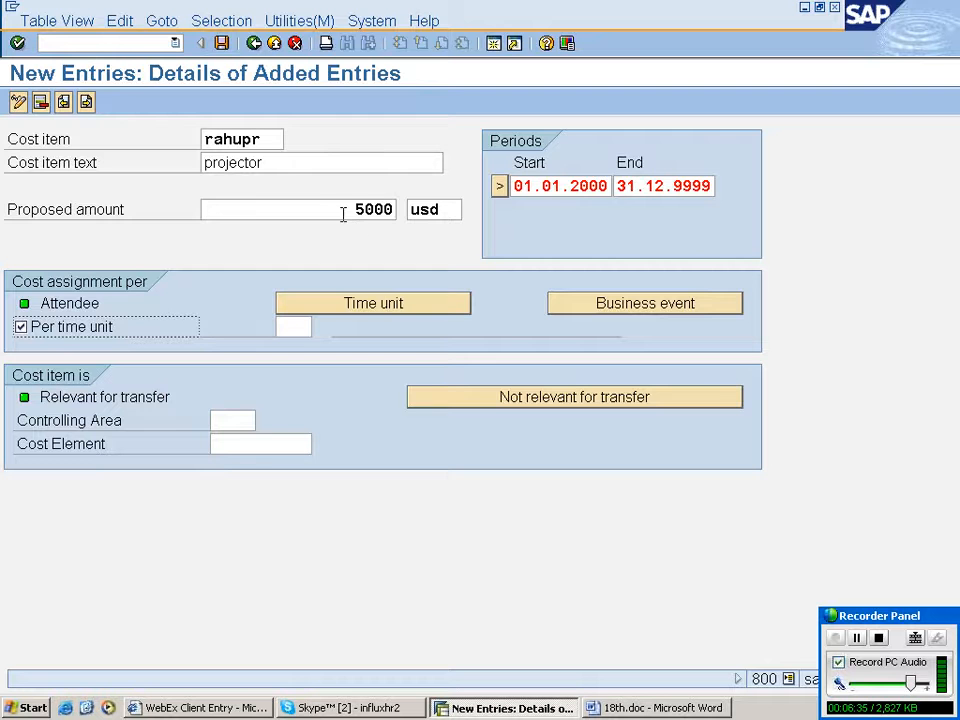
left_click(236, 421)
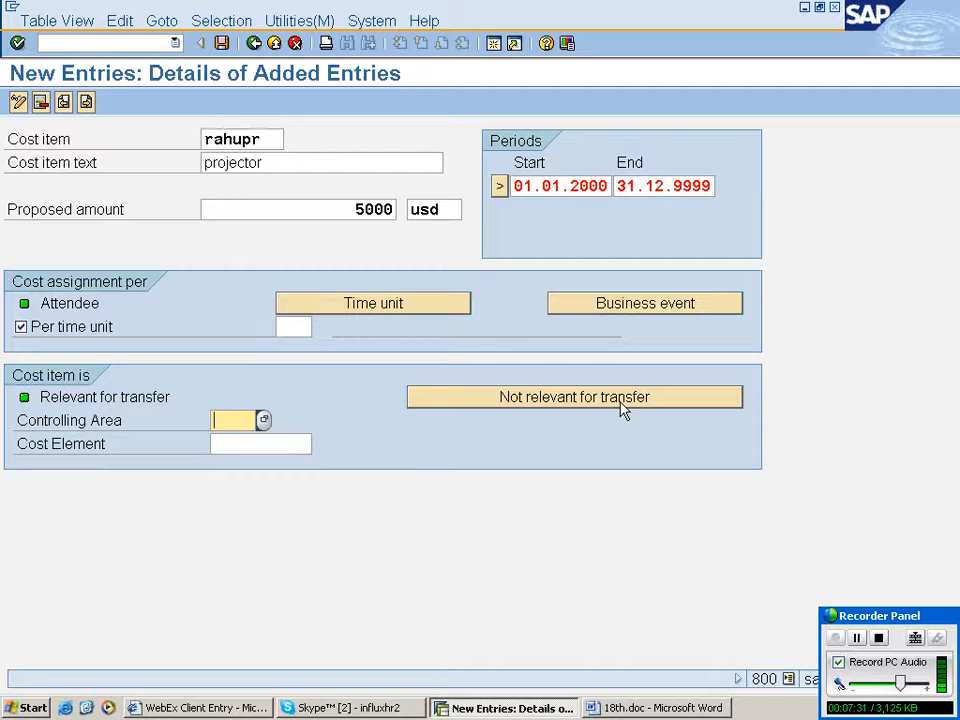
left_click(233, 446)
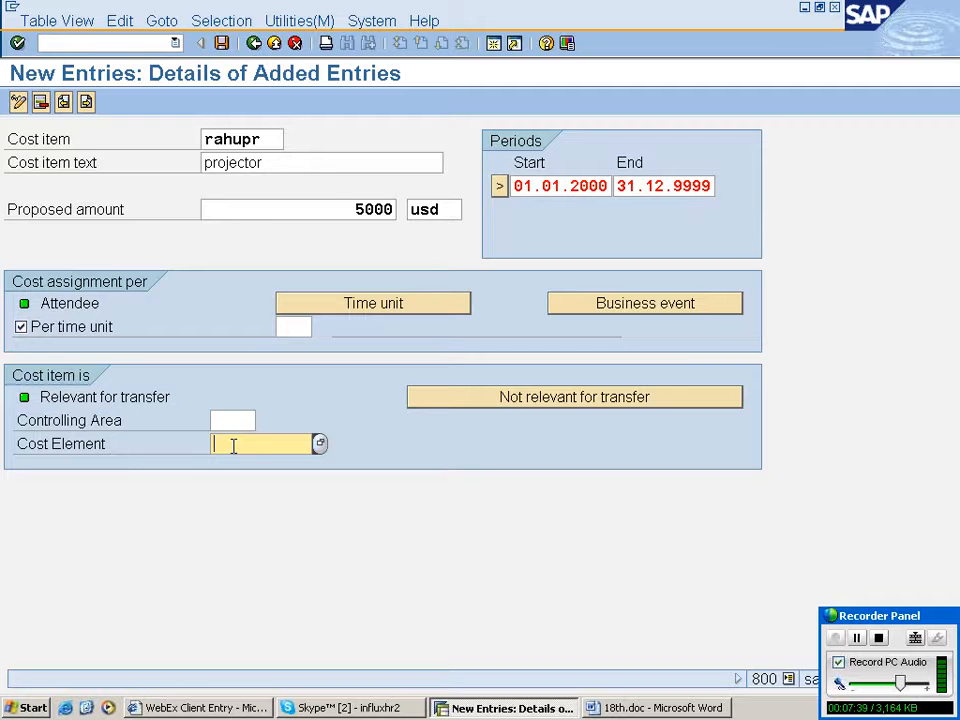
left_click(565, 400)
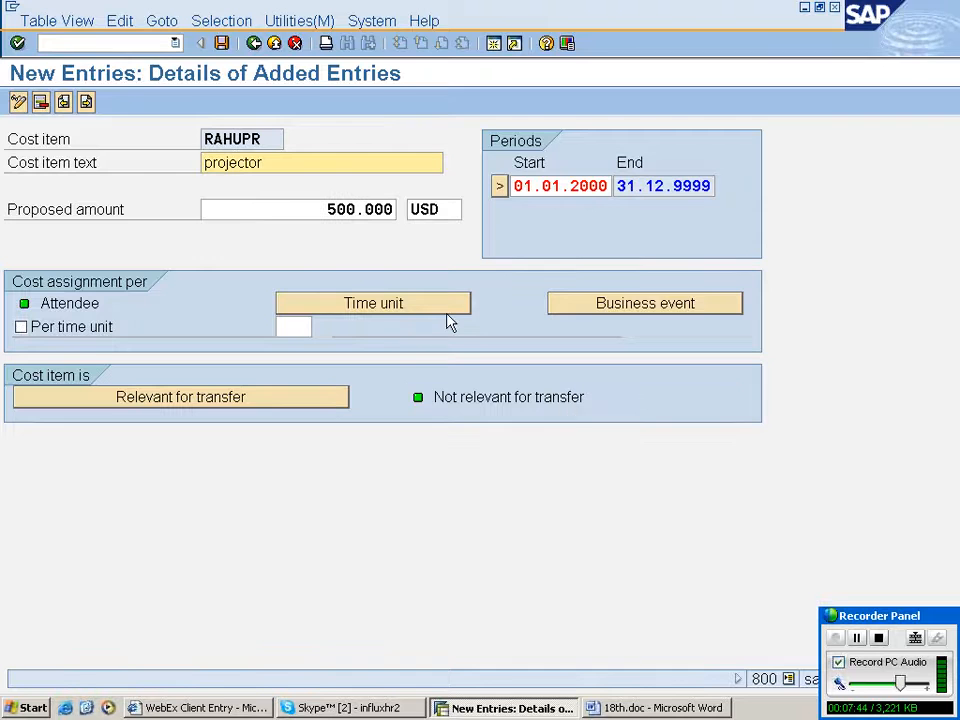
left_click(603, 308)
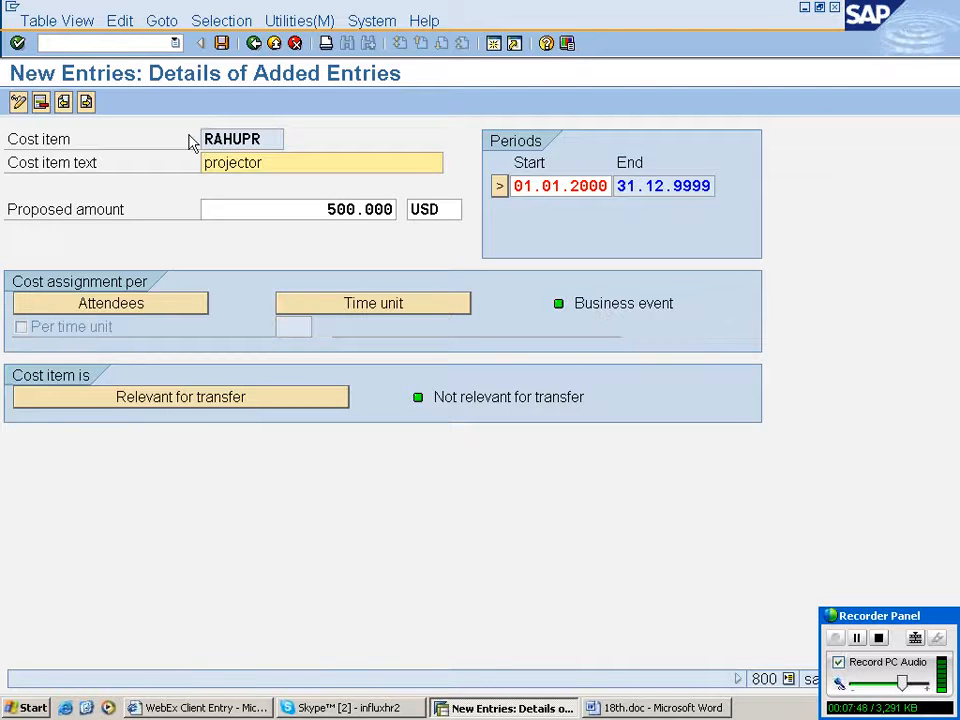
- Save the projector cost item, confirming the customizing request
left_click(222, 45)
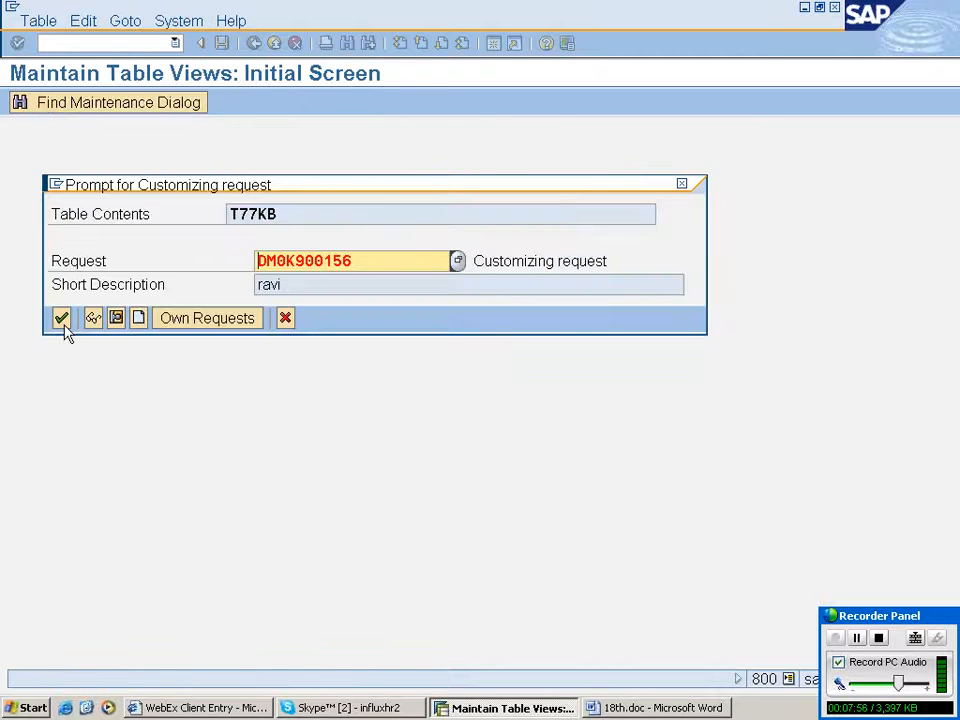
left_click(61, 318)
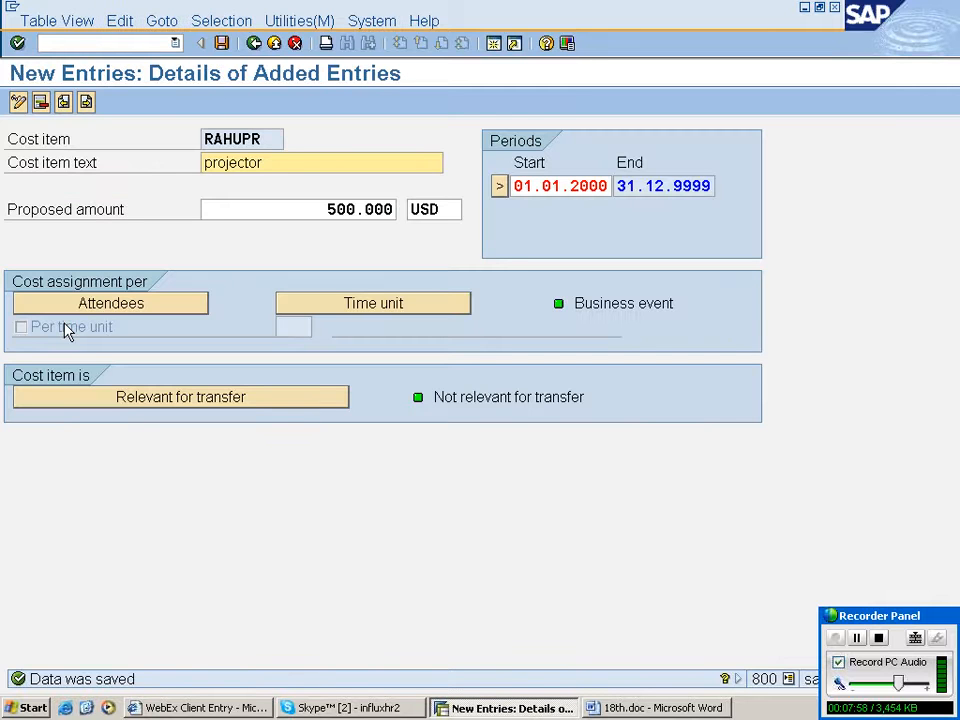
- Start another new cost item with code rahuin and text instructor or trainer
left_click(87, 104)
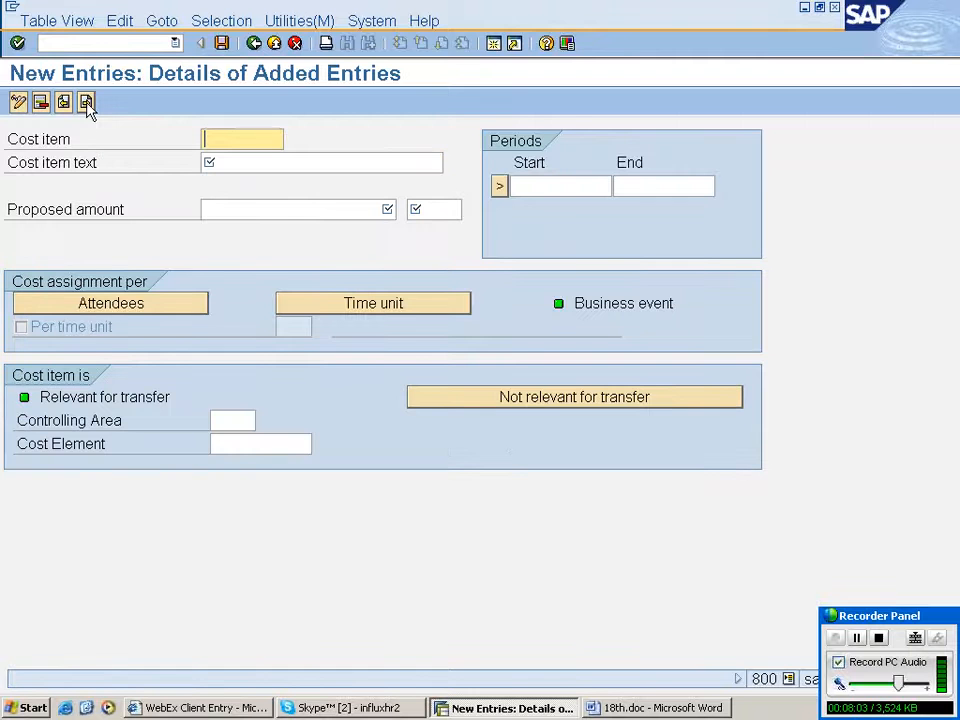
type("rah")
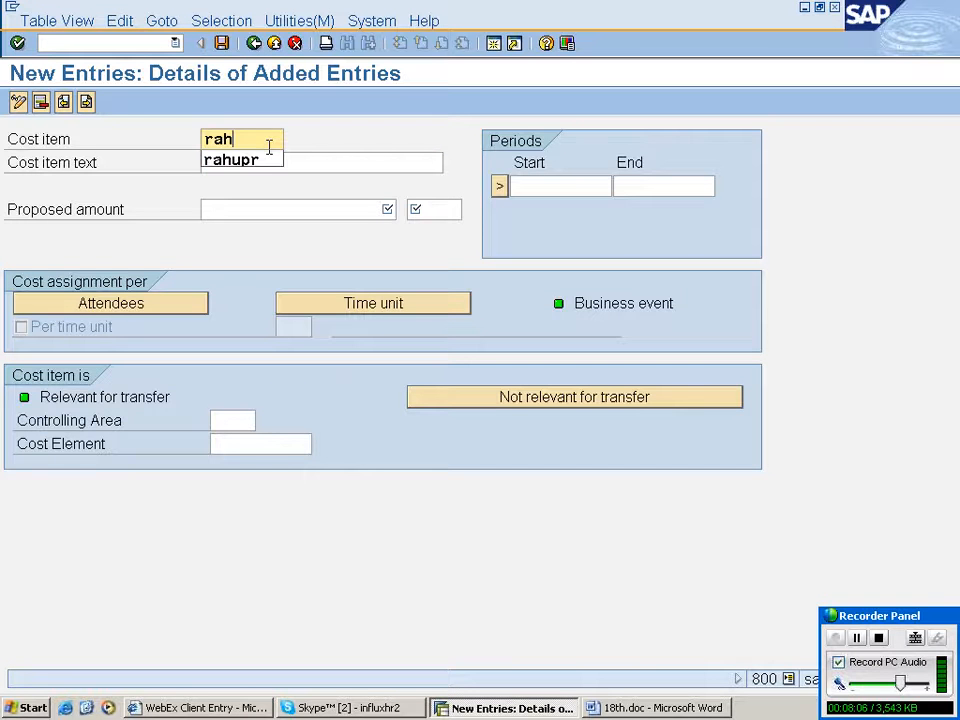
type("uin")
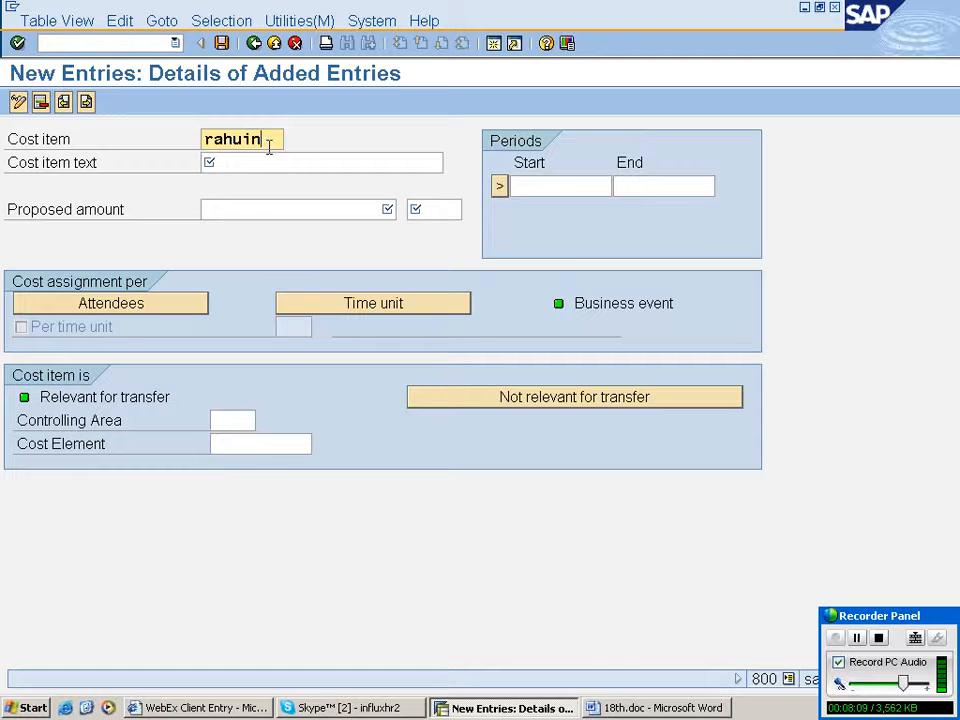
key("Tab")
type("instruct")
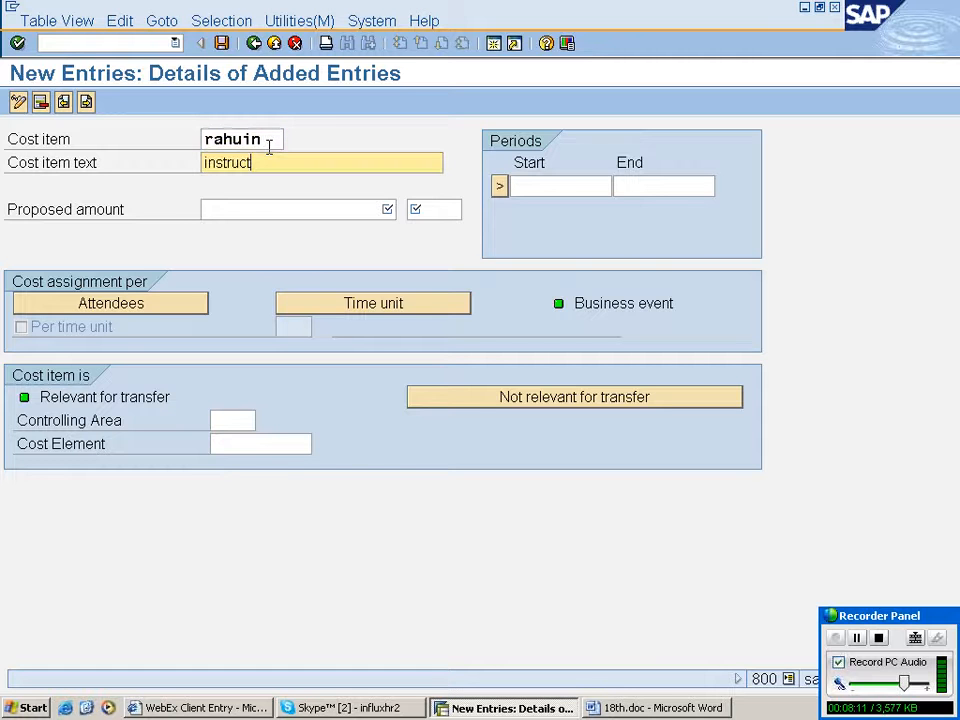
type("or or trainer")
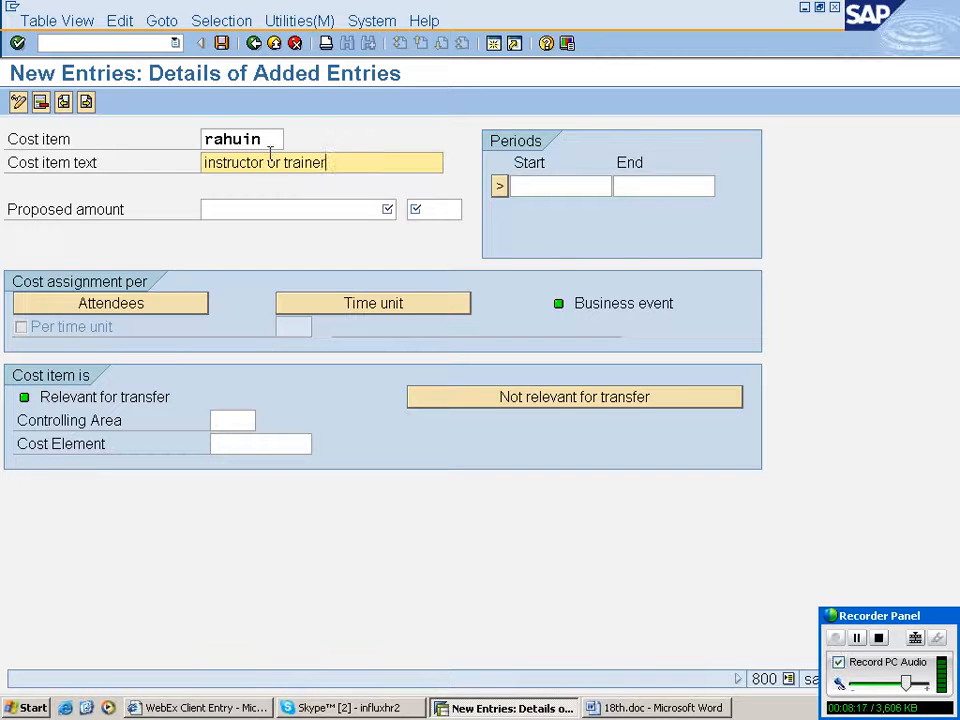
- Set the instructor item's proposed amount to 5000 in usd currency
left_click(288, 207)
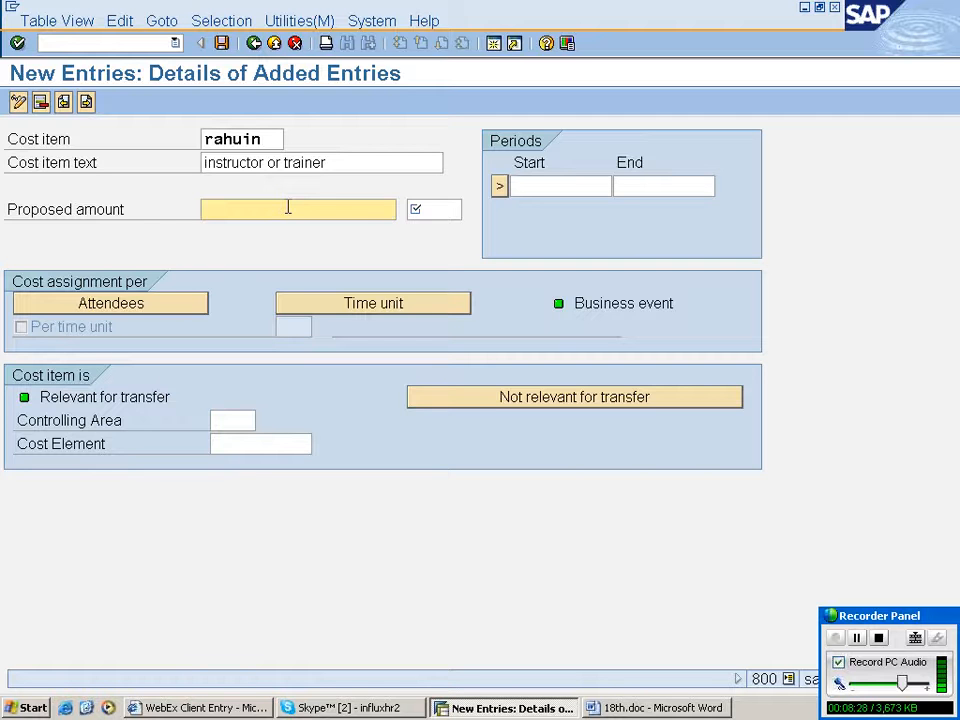
type("5000")
key("Tab")
type("usd")
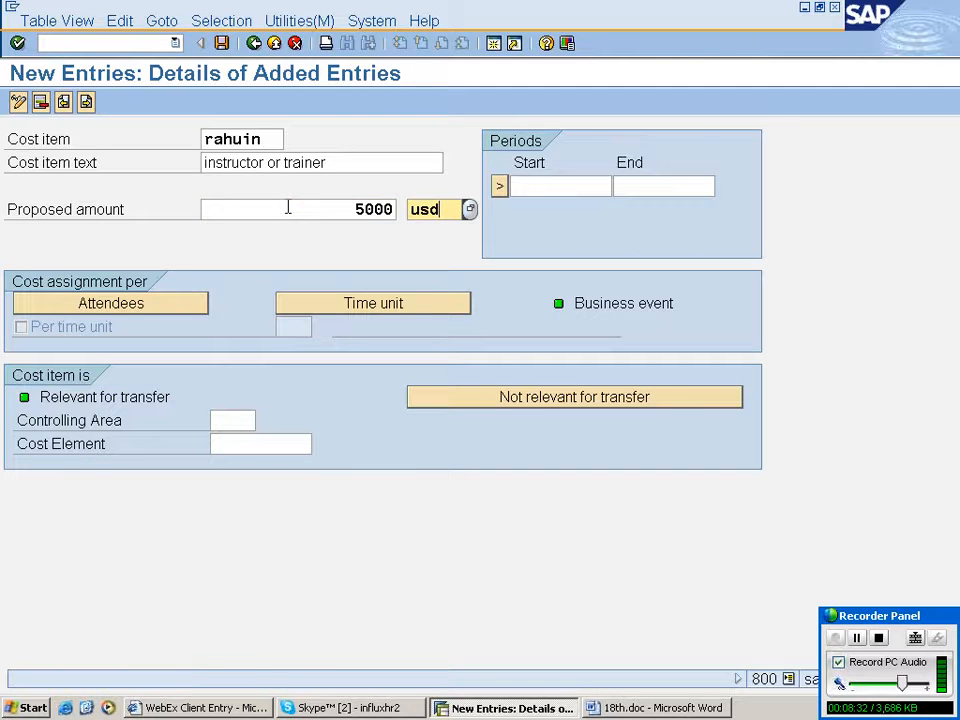
- Set the instructor item's period from 01.01.2000 to 31.12.9999 and mark it not relevant for transfer
key("Tab")
left_click(565, 188)
left_click(566, 205)
left_click(665, 188)
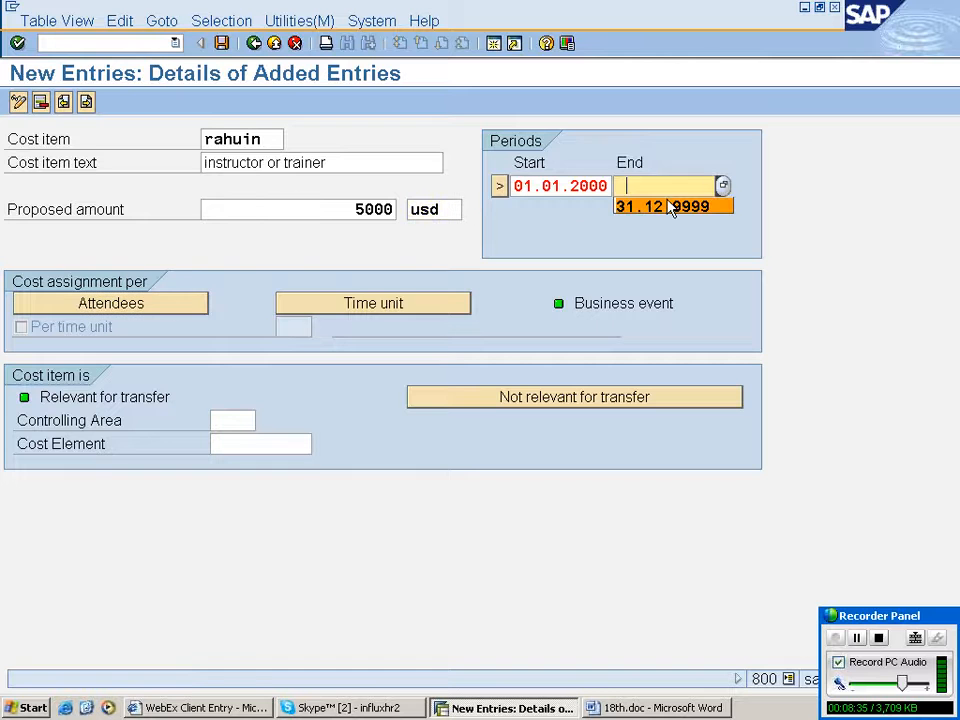
left_click(671, 207)
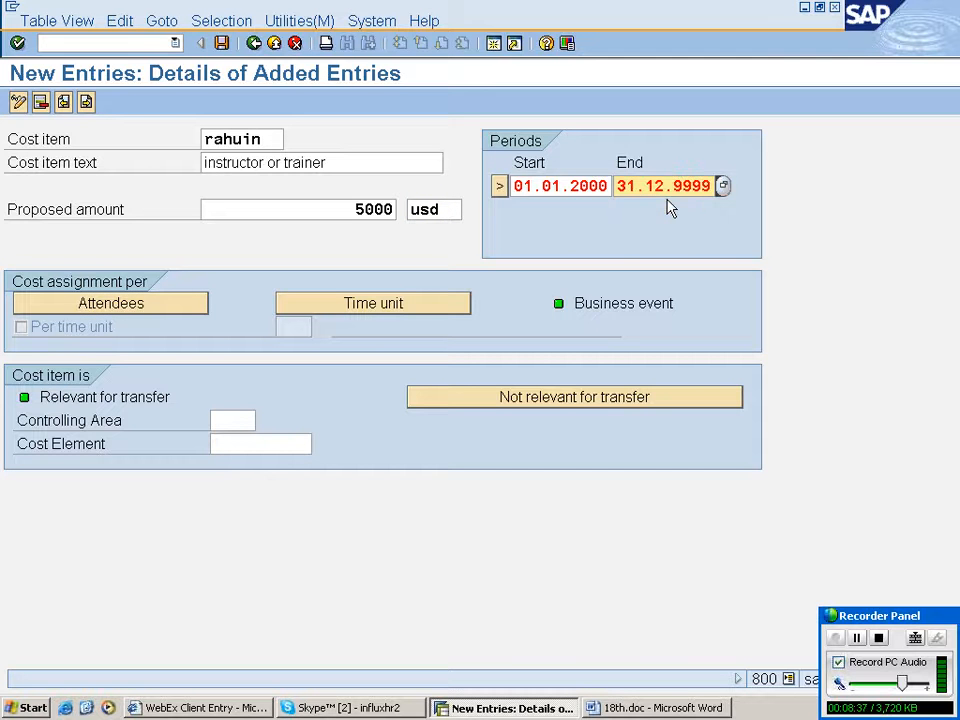
left_click(600, 400)
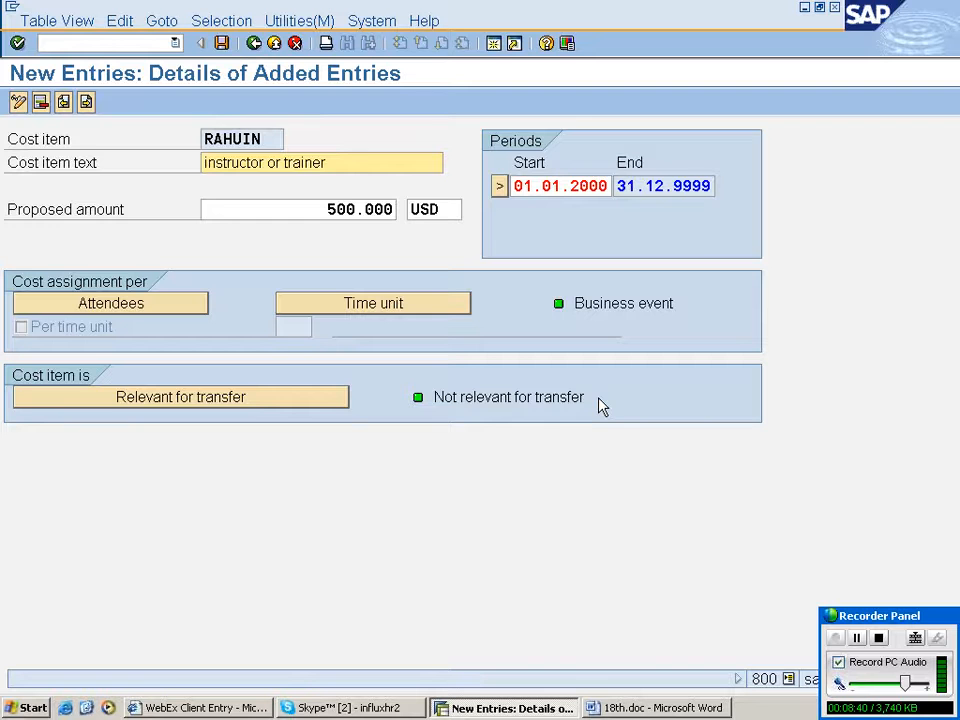
- Save the instructor cost item, dismissing the time unit selection list that opens
left_click(222, 44)
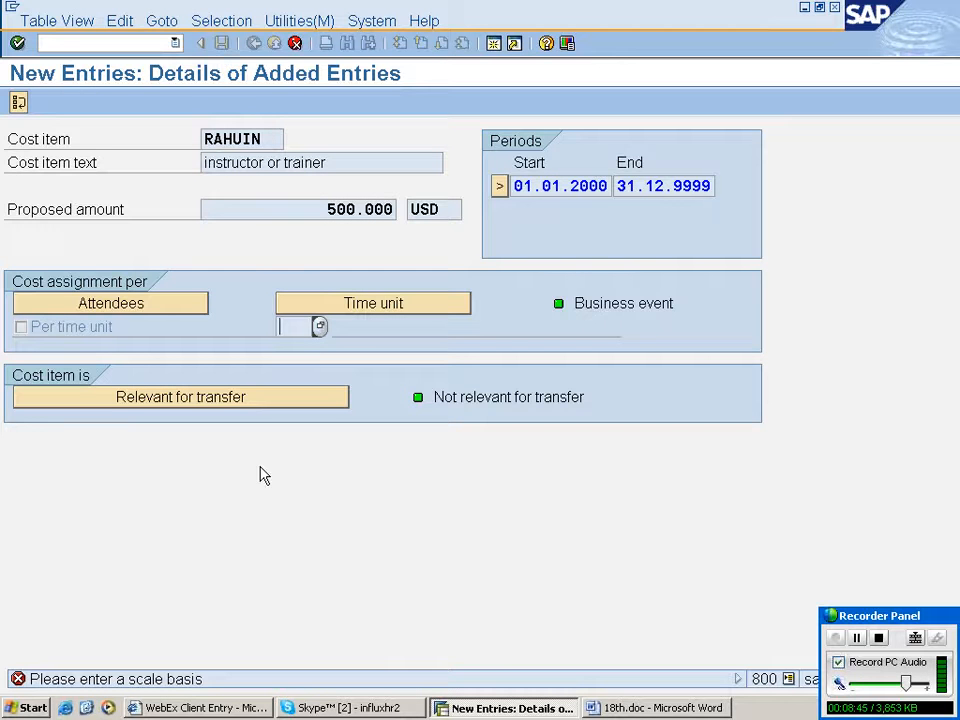
key("Return")
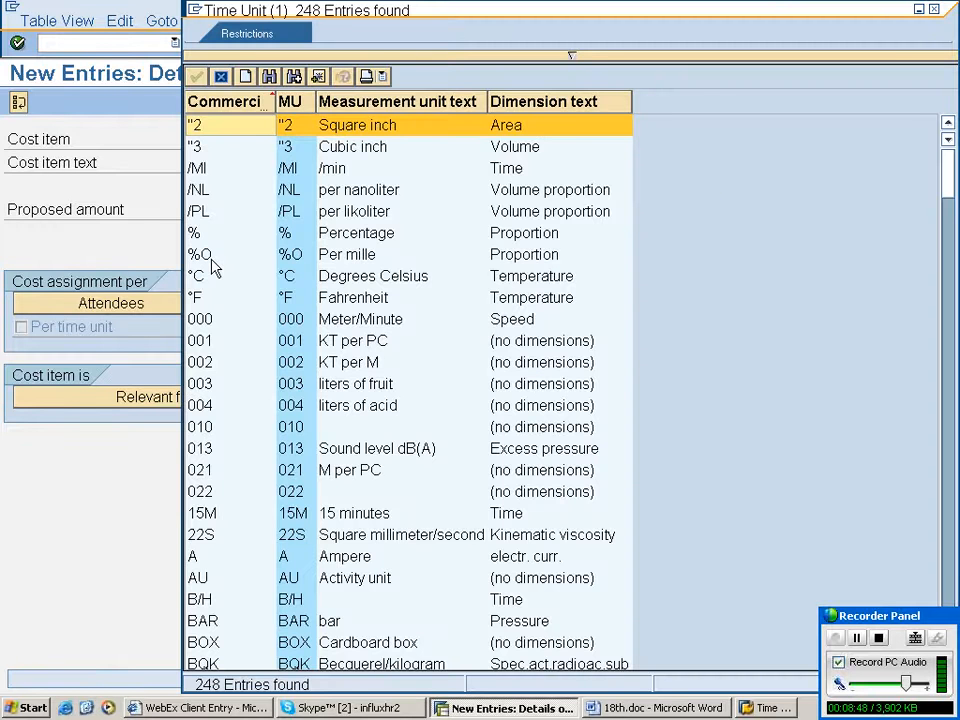
left_click(221, 77)
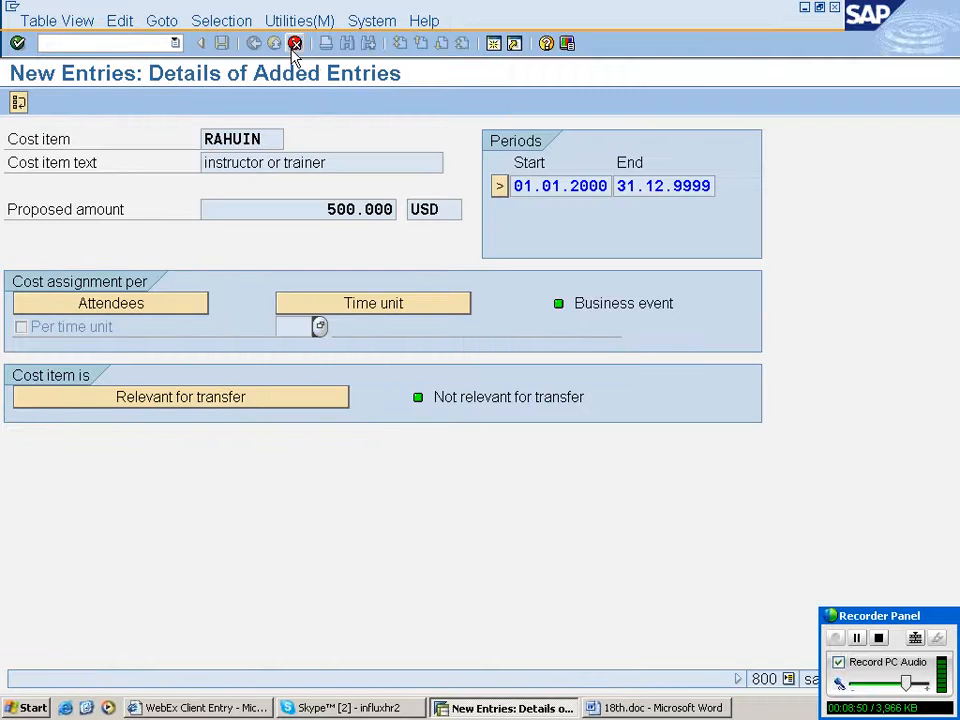
left_click(294, 45)
left_click(221, 44)
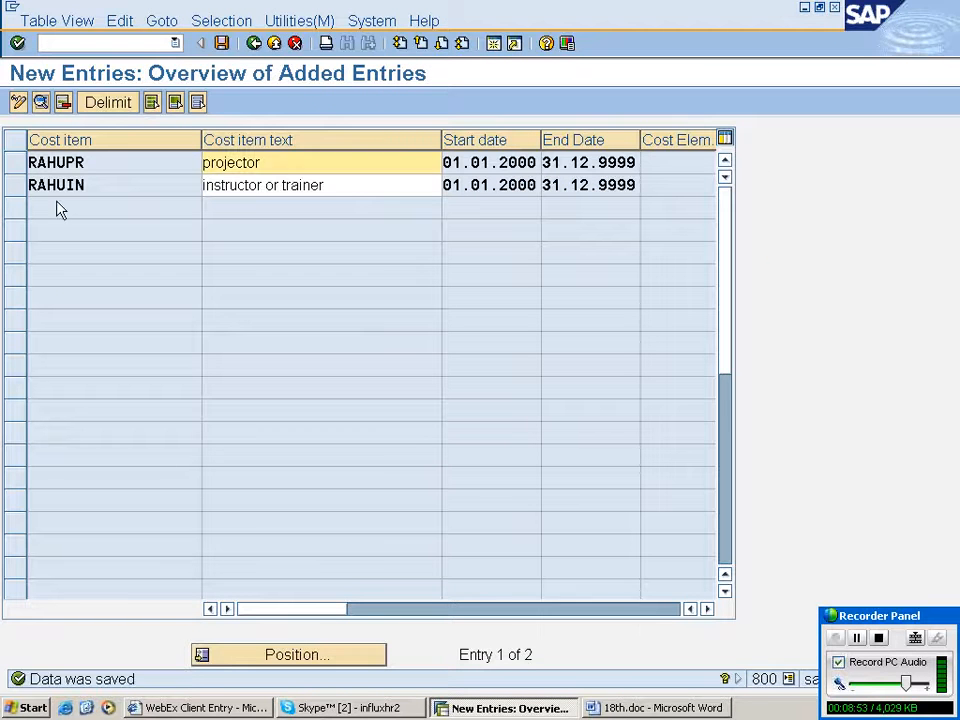
- Open the rahuin instructor cost item's details, enable per time unit, save, and return to the IMG structure
left_click(52, 185)
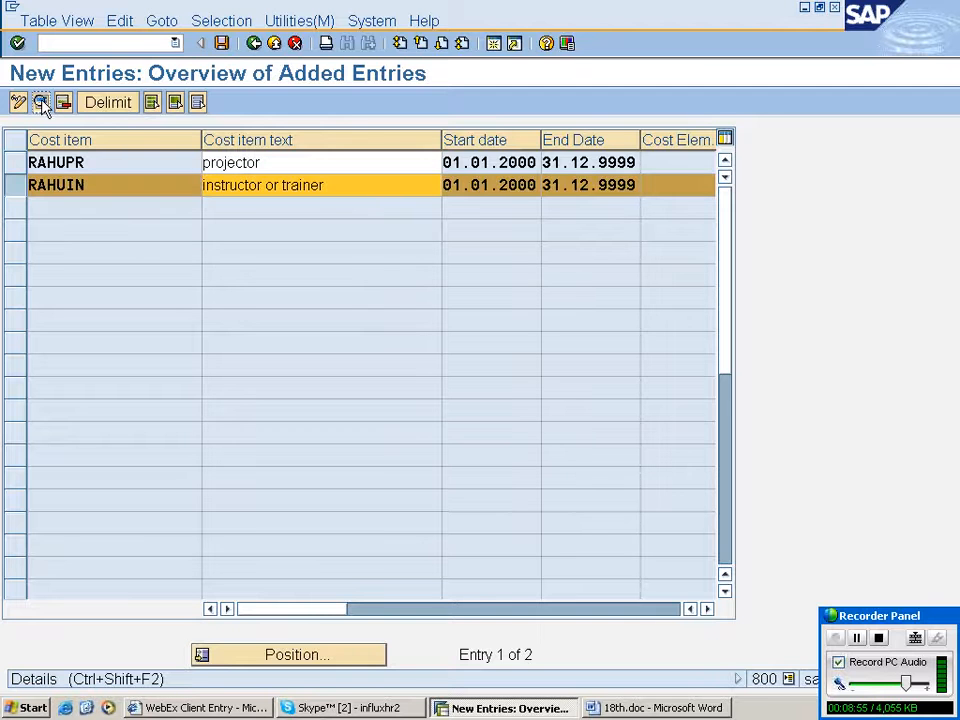
left_click(41, 103)
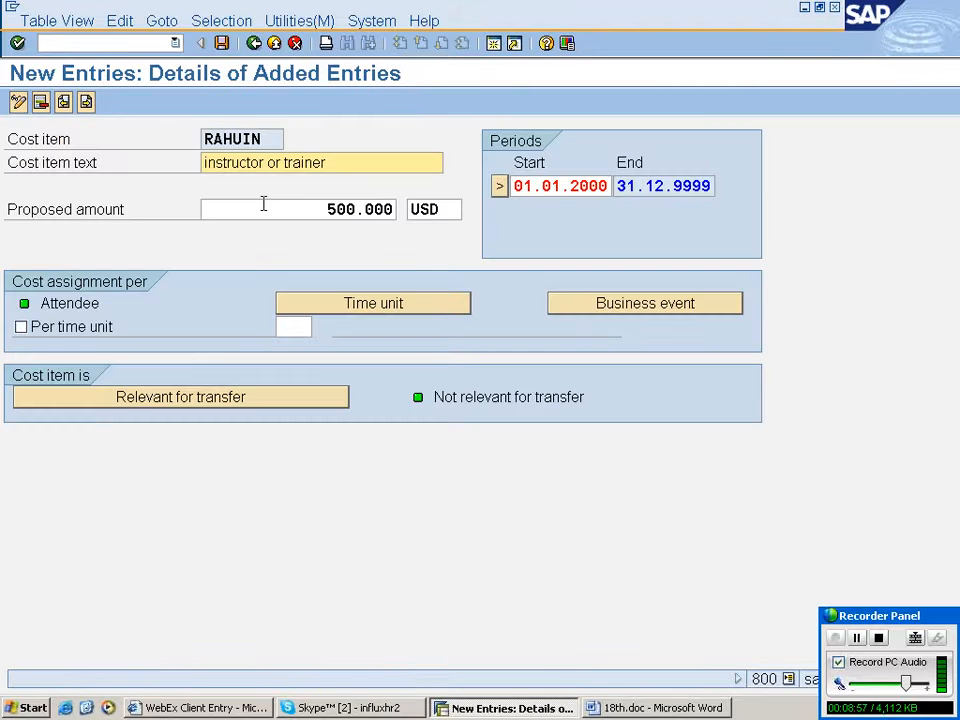
left_click(22, 327)
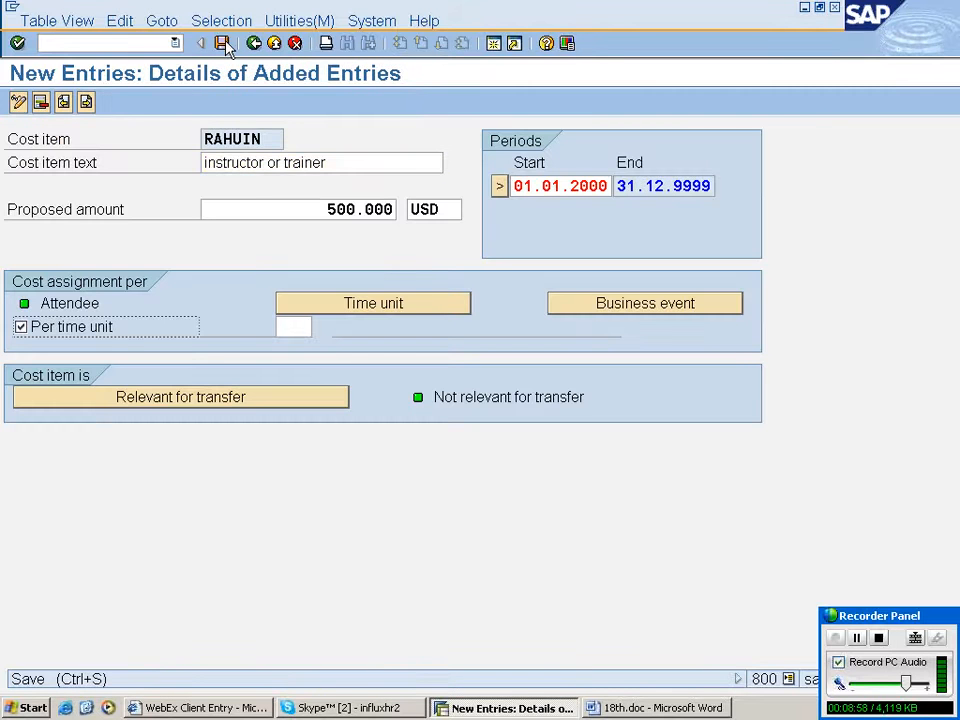
left_click(223, 44)
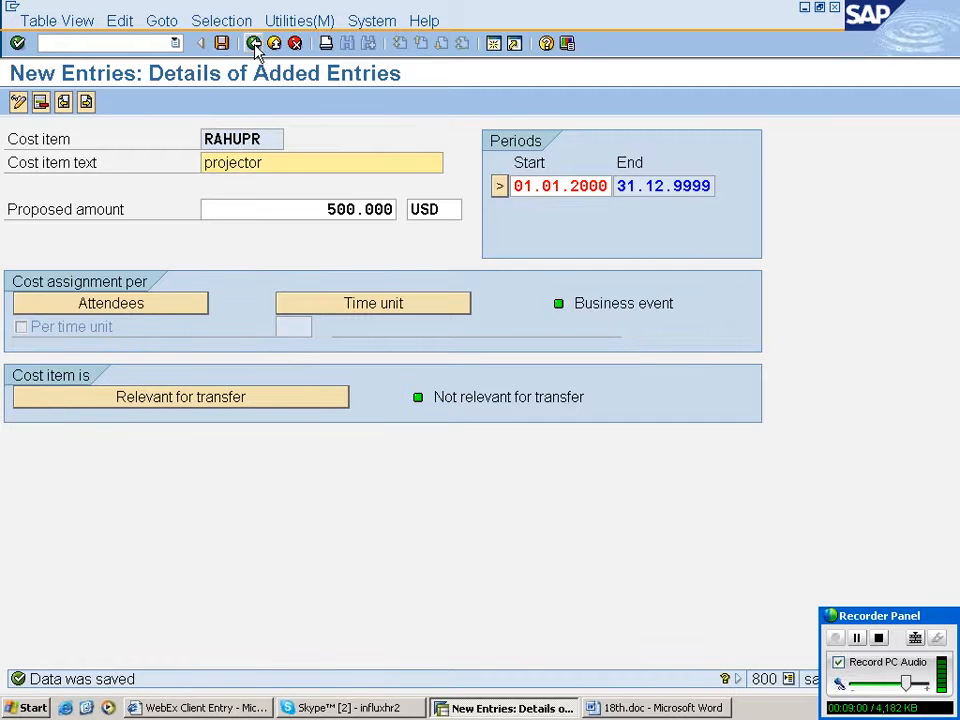
left_click(256, 47)
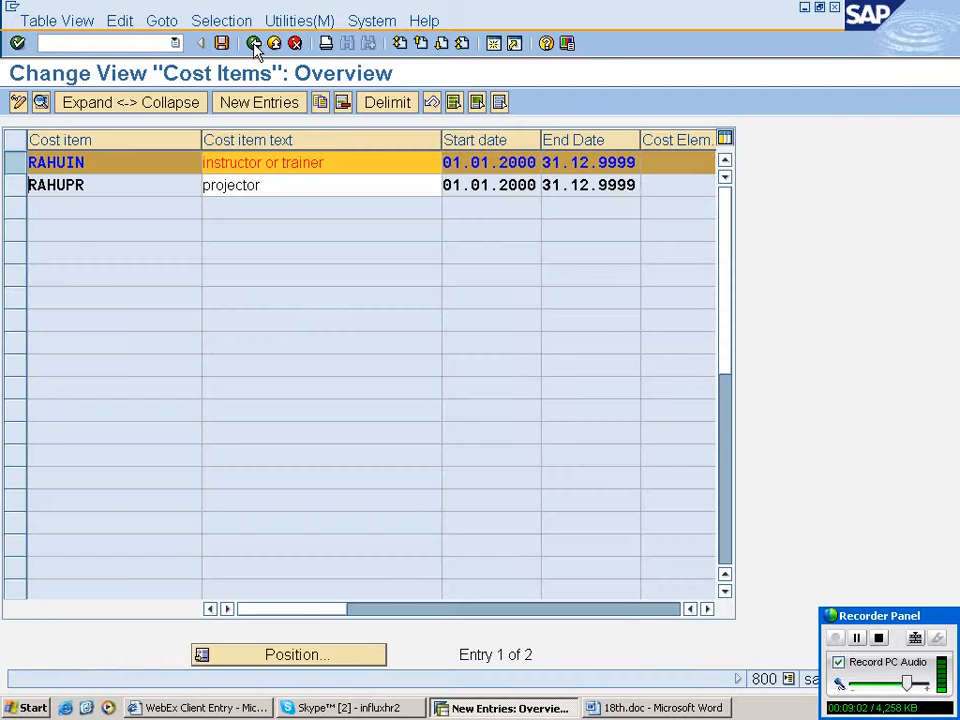
left_click(256, 47)
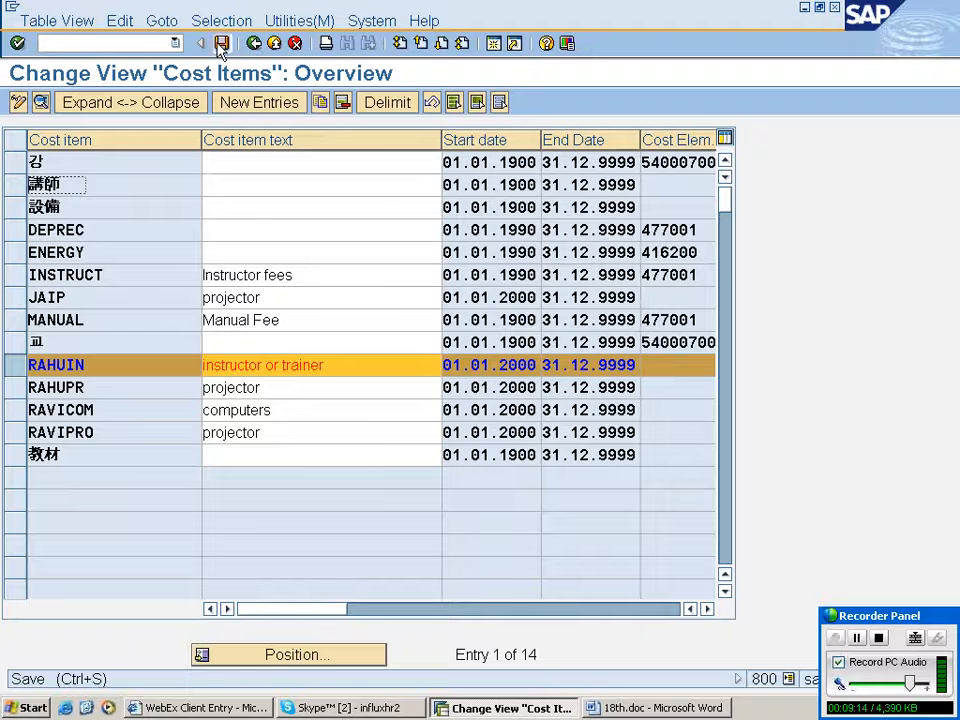
left_click(255, 44)
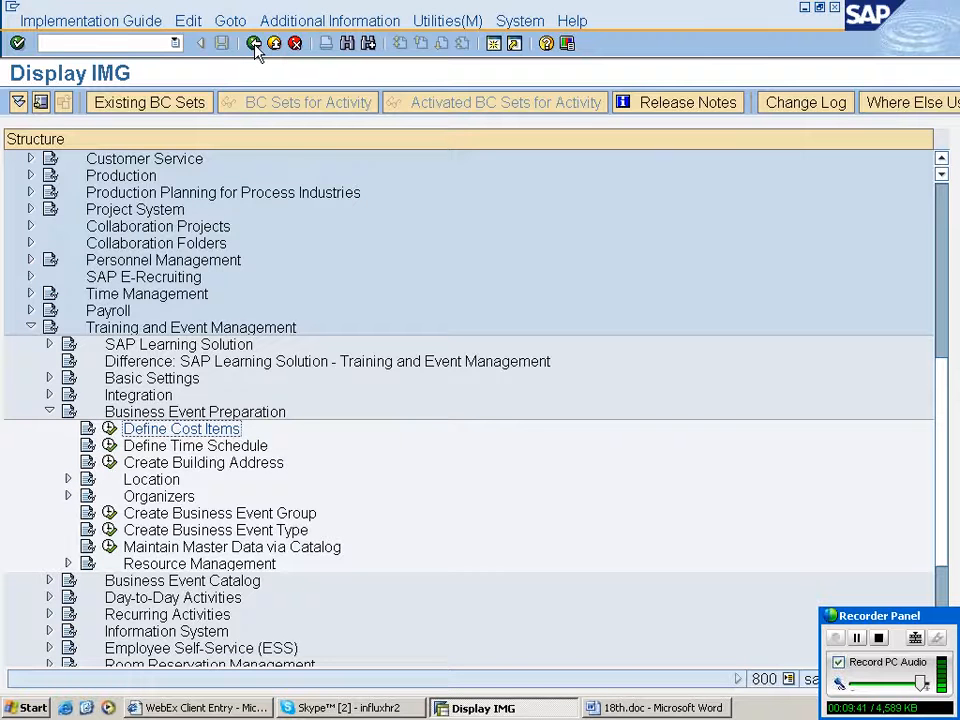
- Open the Define Time Schedule activity under Business Event Preparation and start adding new time schedule entries
left_click(187, 450)
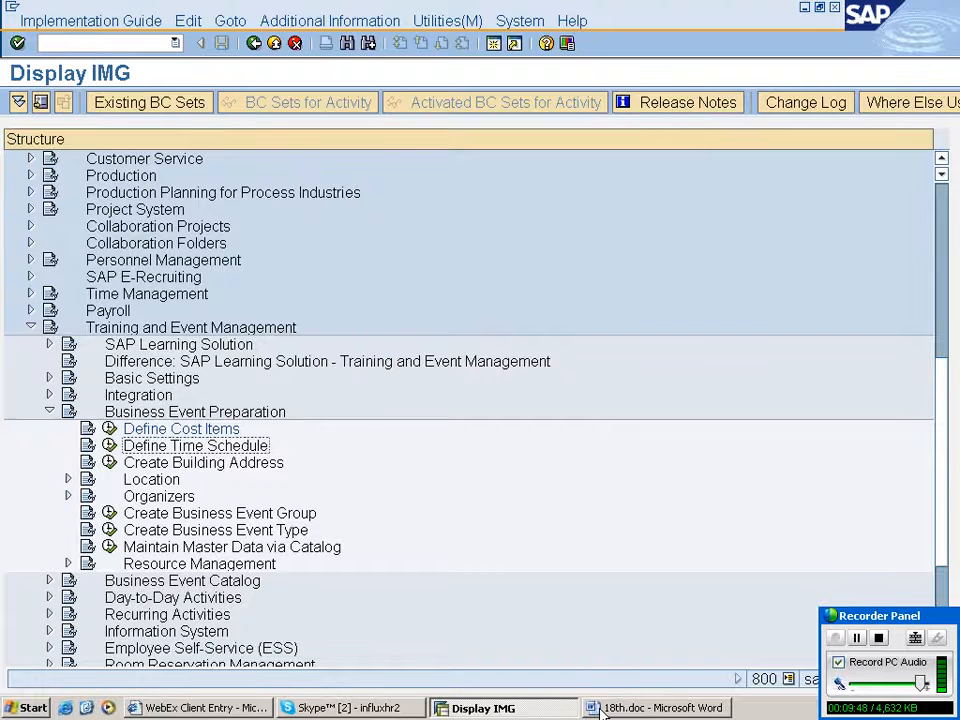
left_click(600, 708)
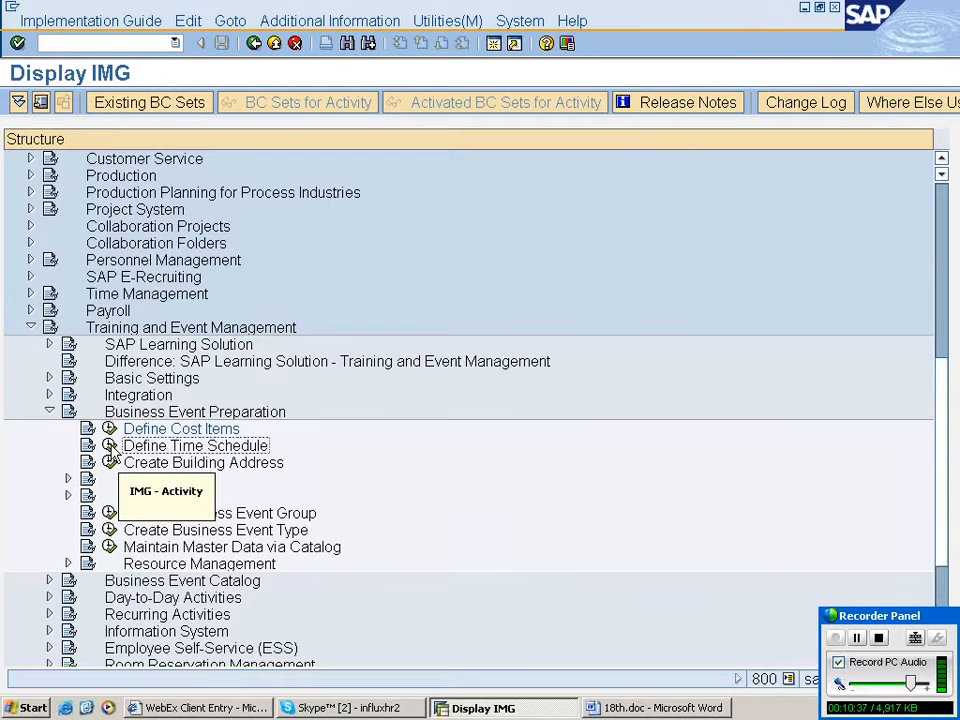
left_click(110, 446)
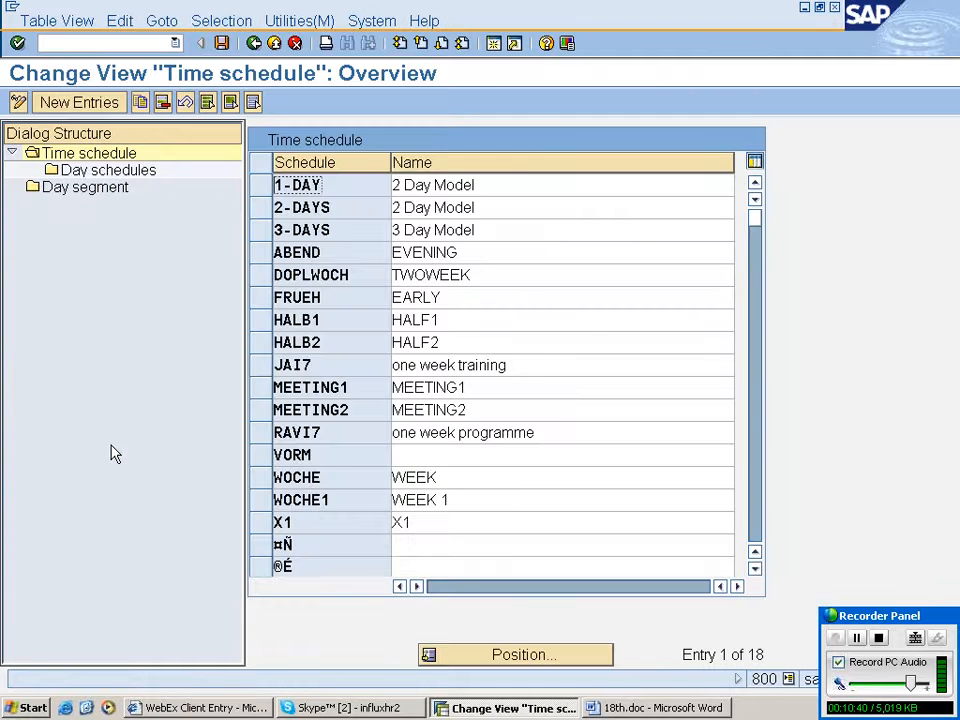
left_click(106, 103)
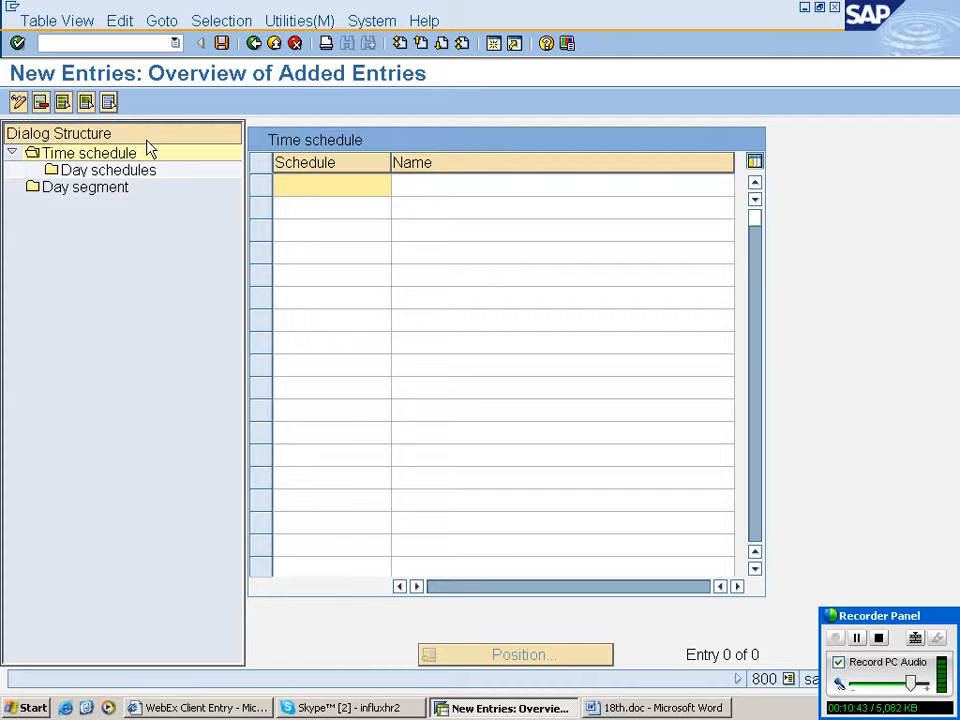
- Add time schedule rahu7 named one week training and save it to the customizing request
left_click(347, 183)
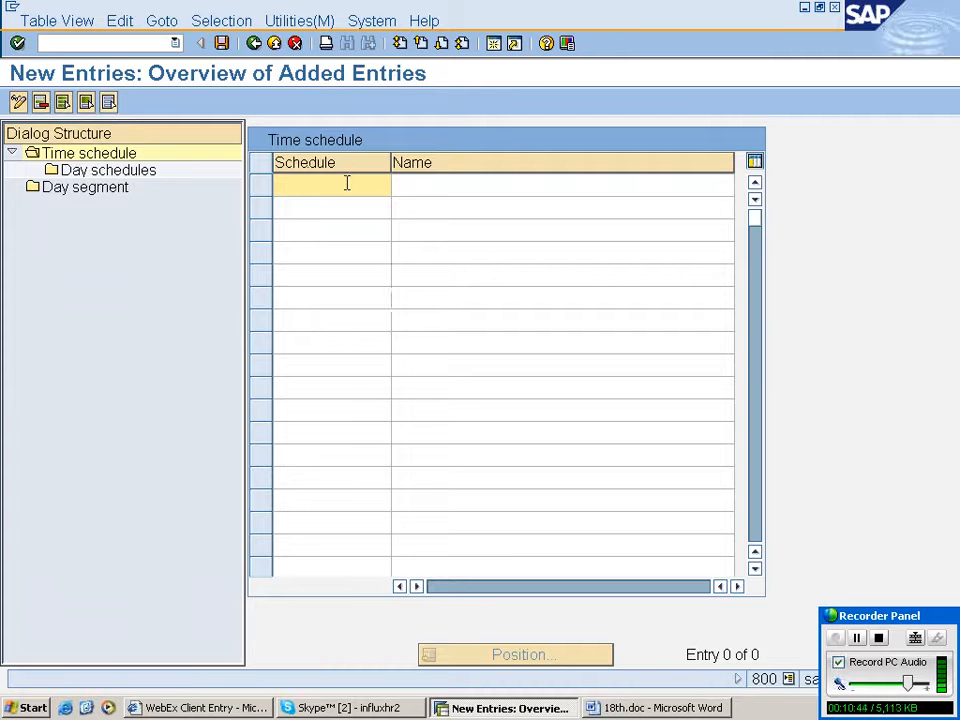
type("rahu7")
key("Tab")
type("o")
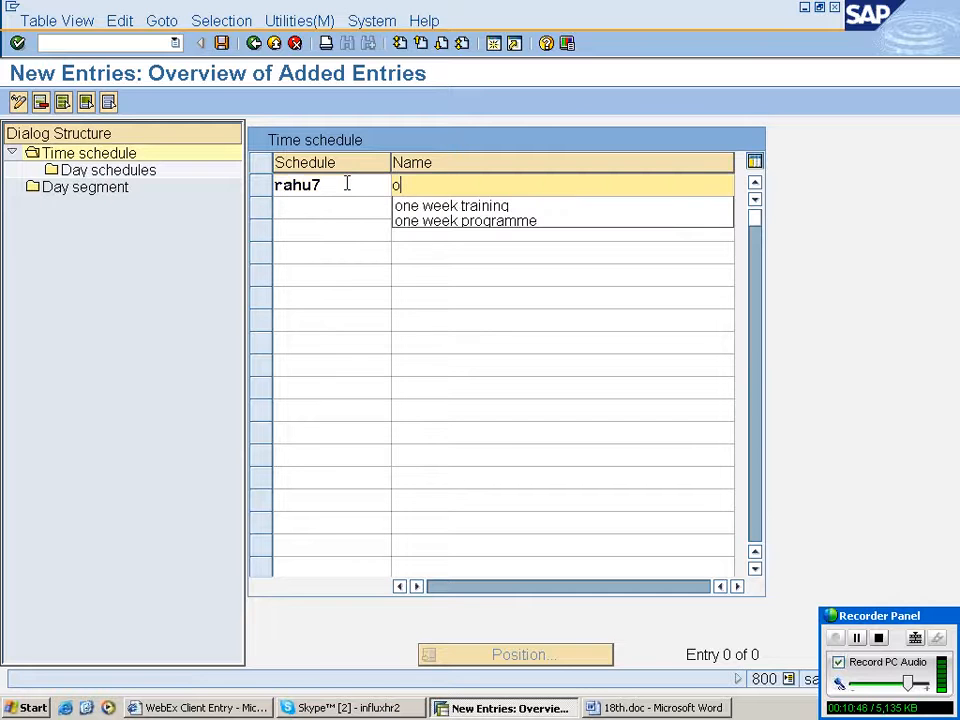
type("ne wee")
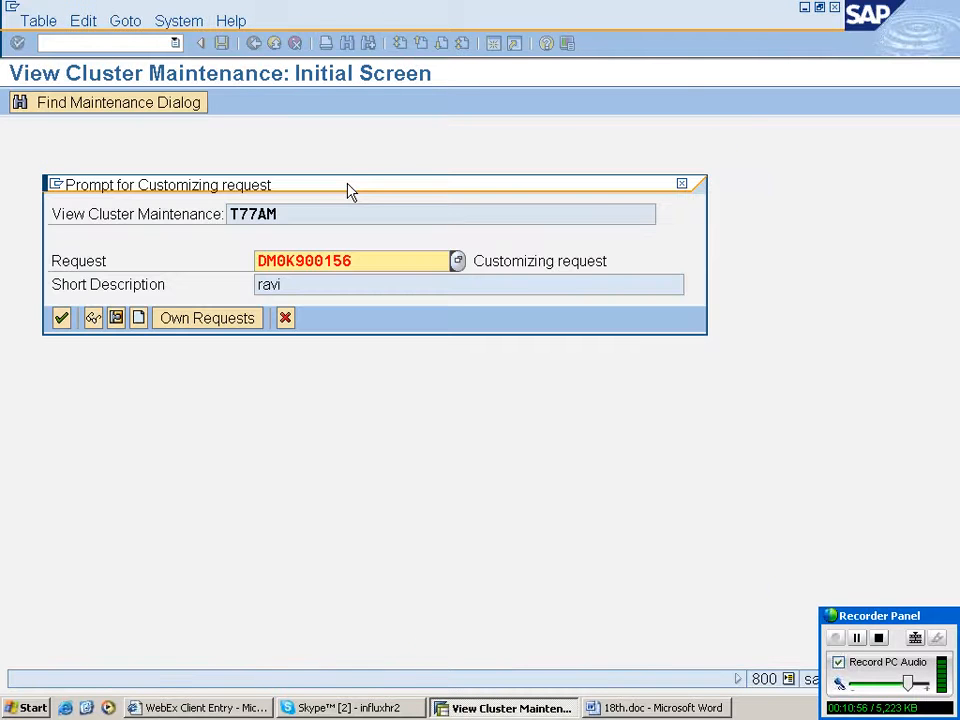
key("Return")
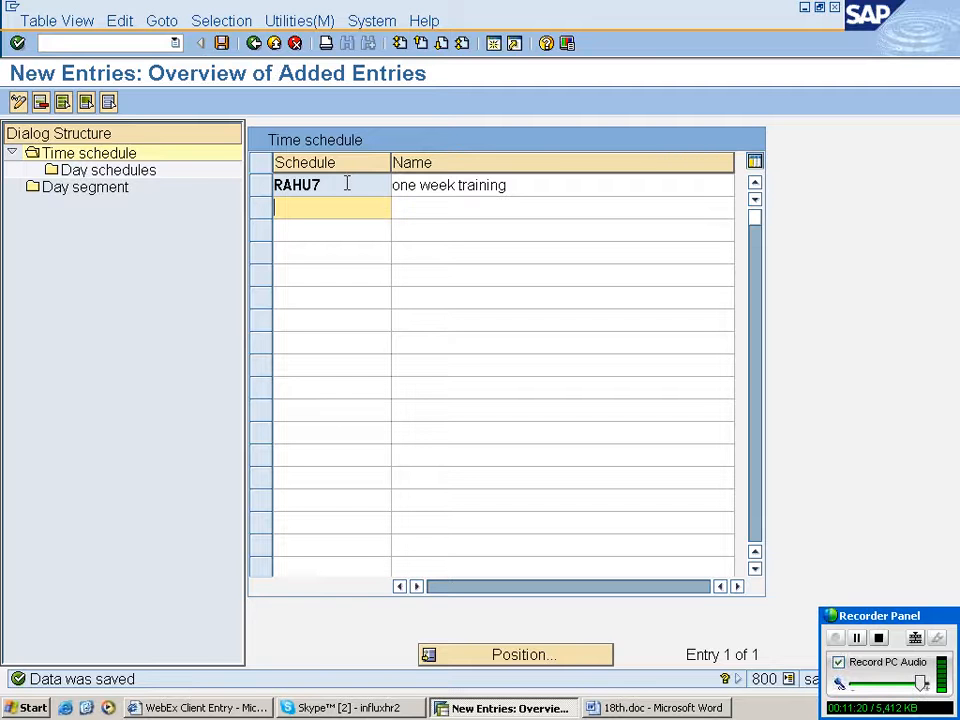
- Open the Day segment folder of the dialog structure and start adding new day segment entries
left_click(85, 187)
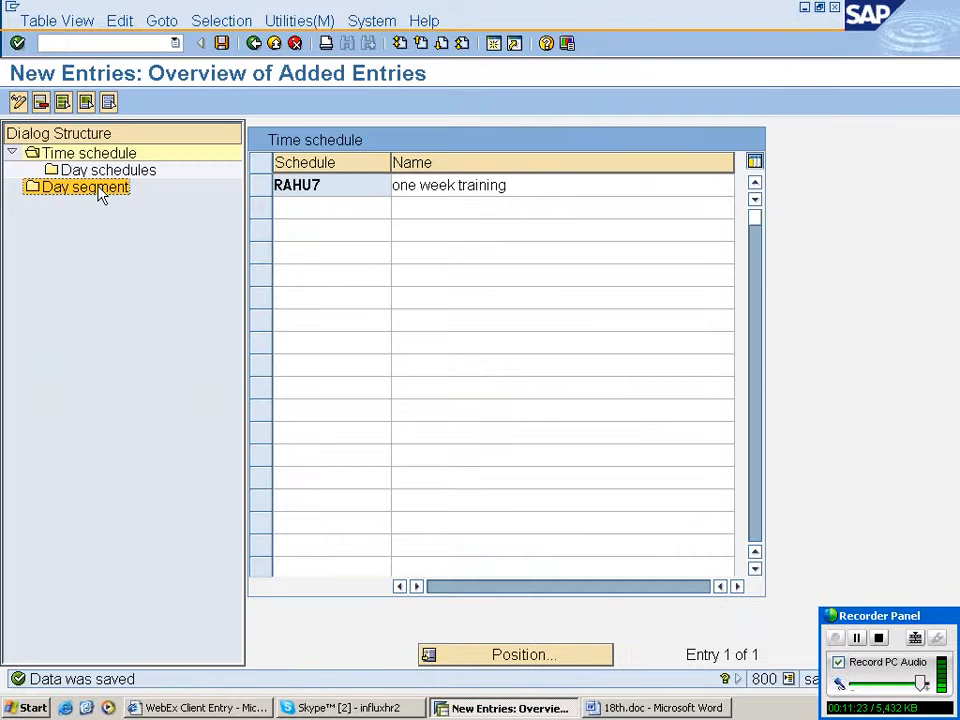
double_click(99, 192)
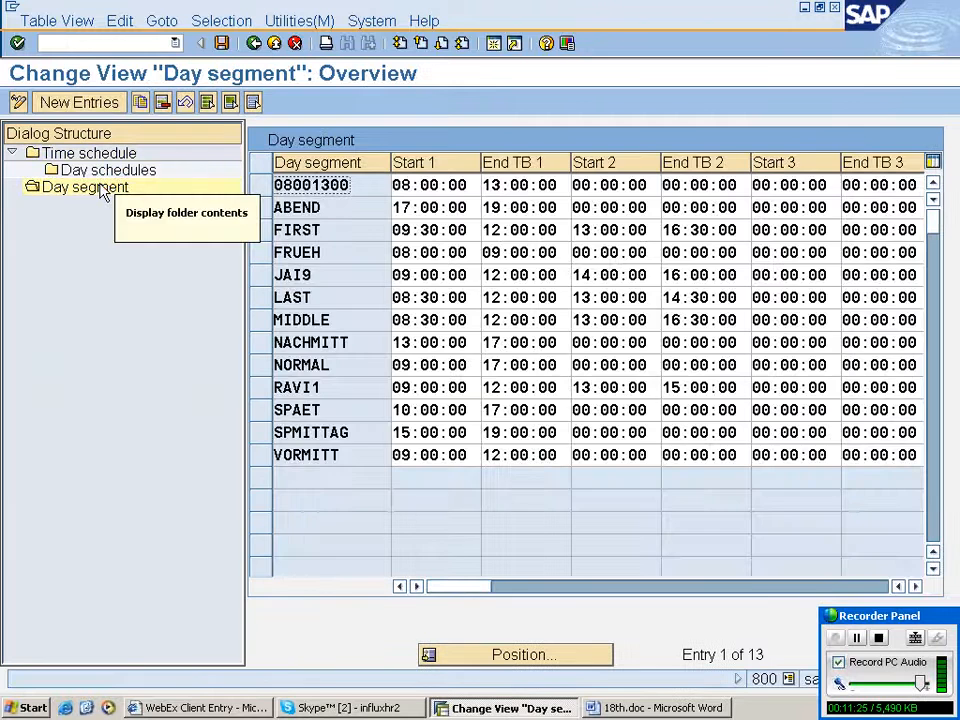
double_click(96, 154)
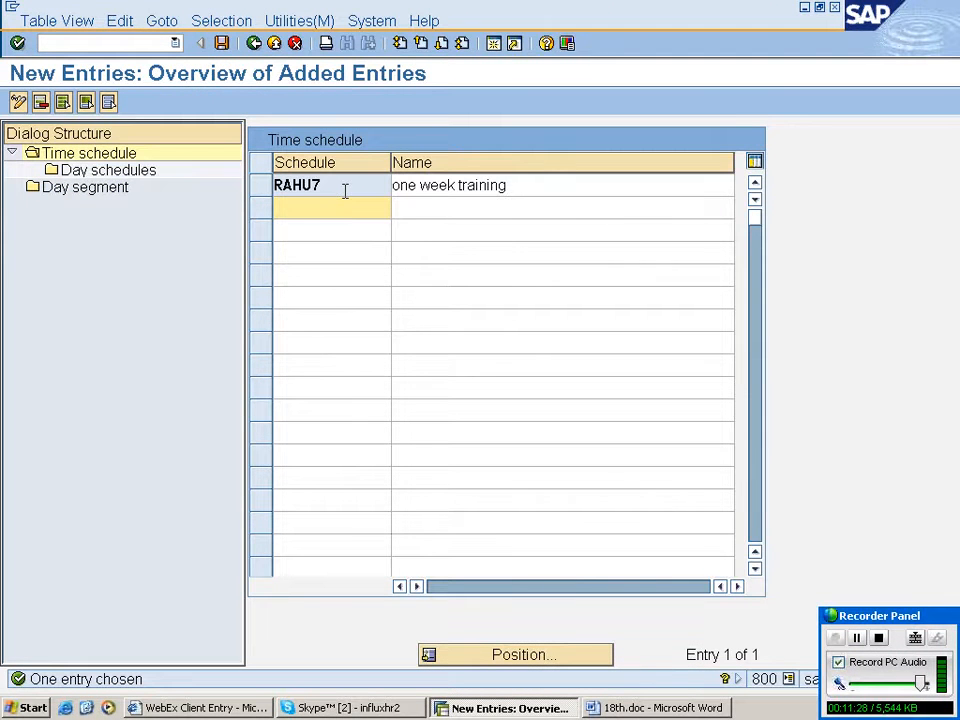
double_click(76, 189)
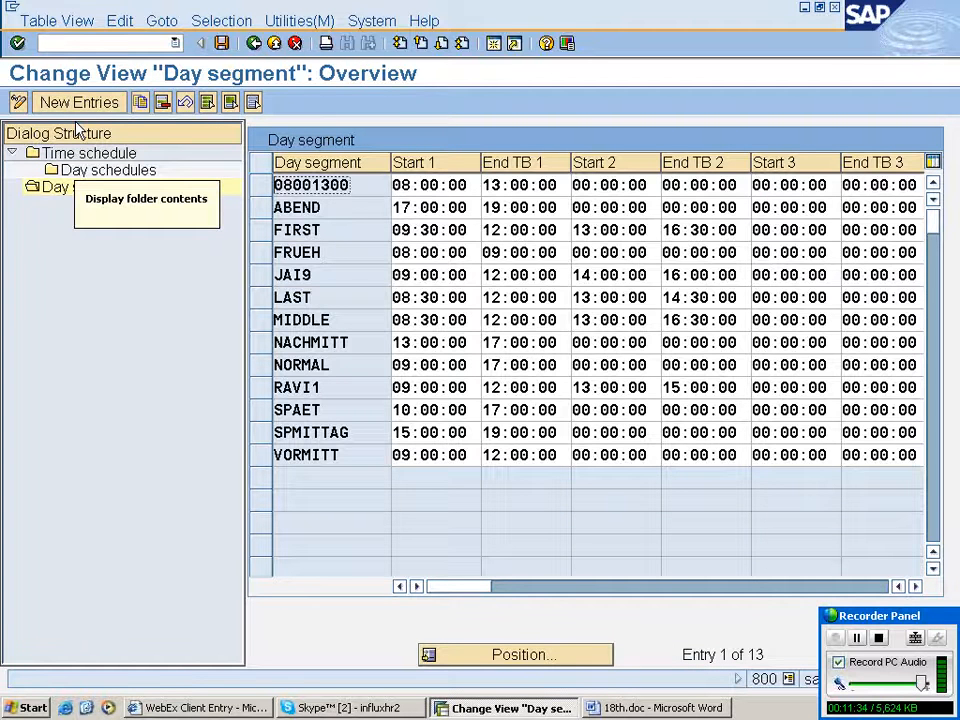
left_click(79, 102)
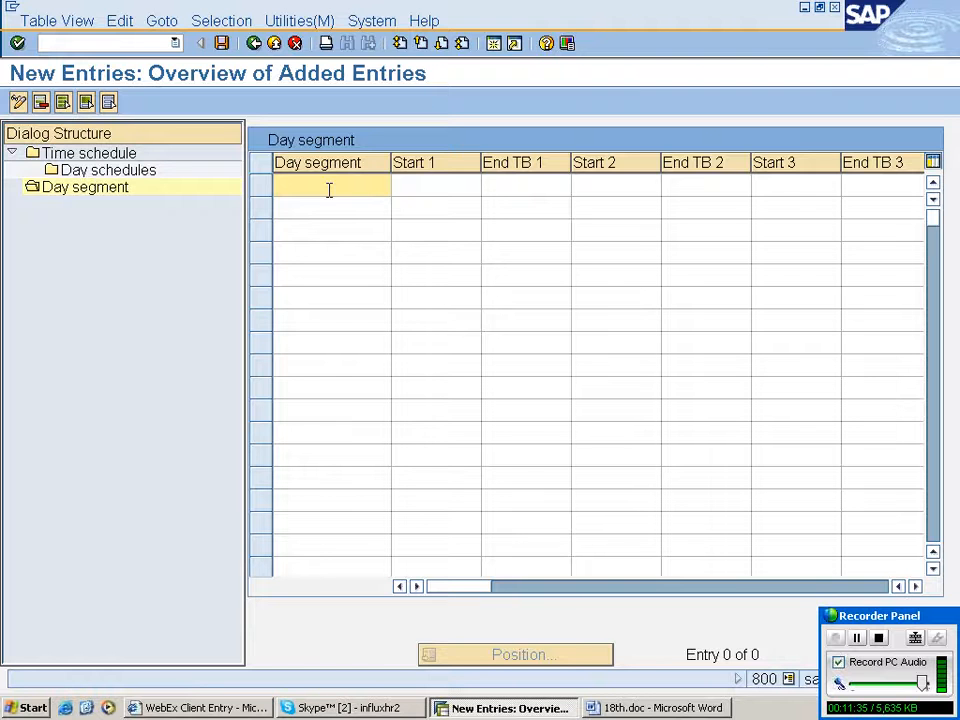
- Add day segment rahu5 with a first time block from 09:00 to 12:00
type("rahu5")
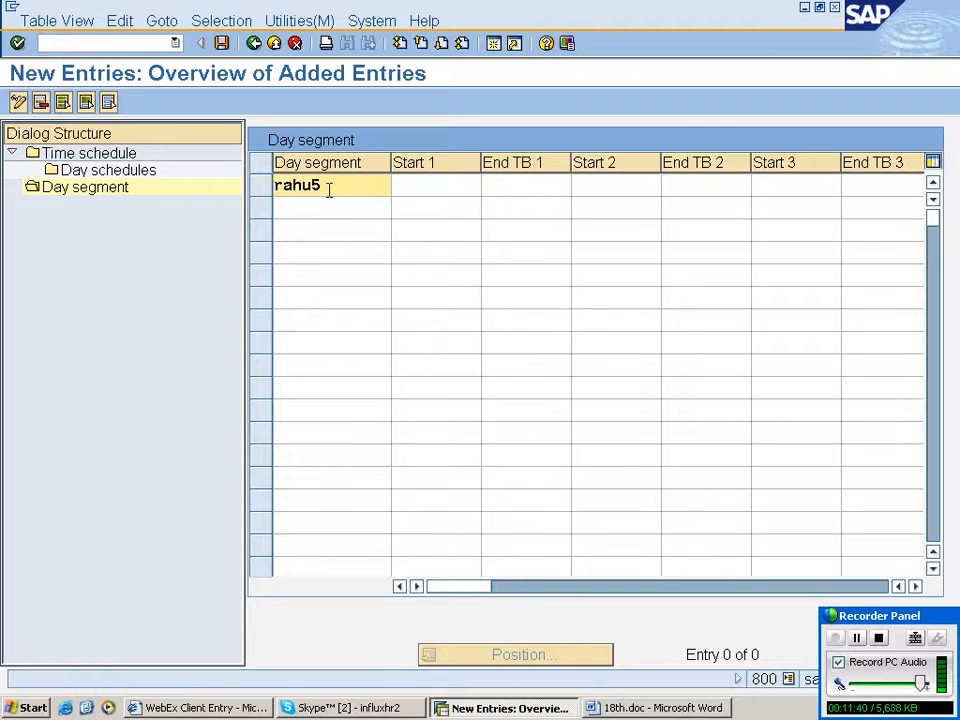
key("Tab")
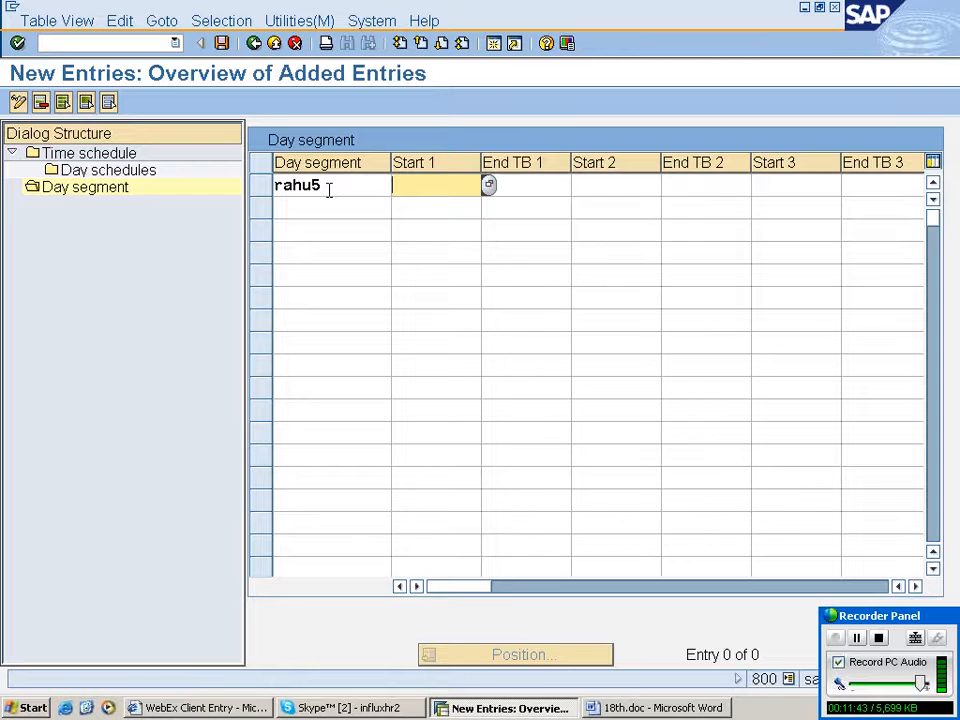
type("09:00")
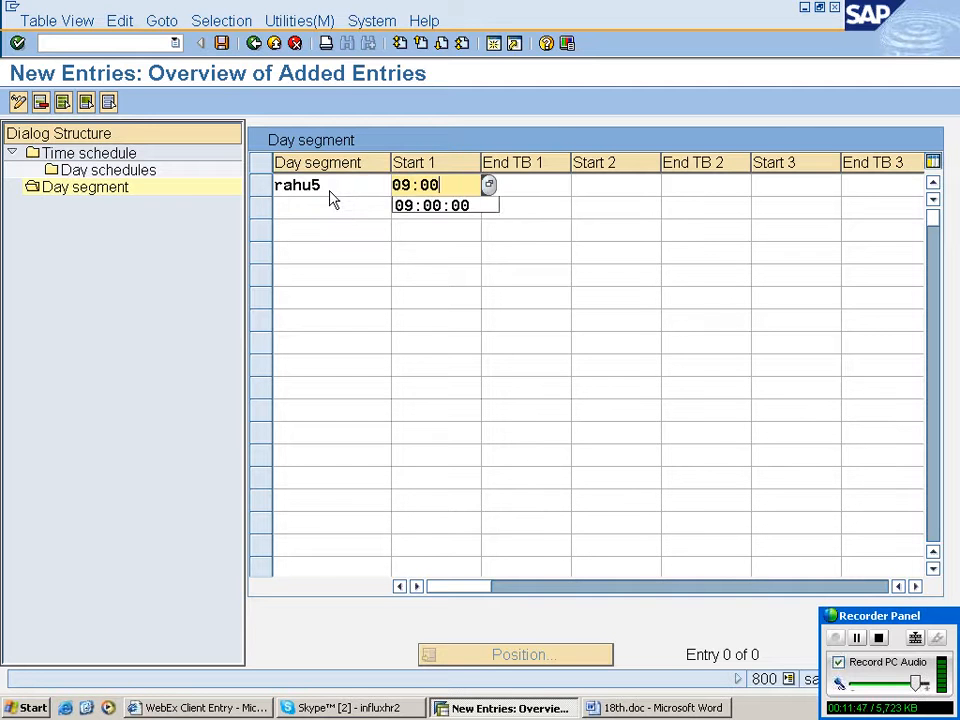
key("Tab")
type("1")
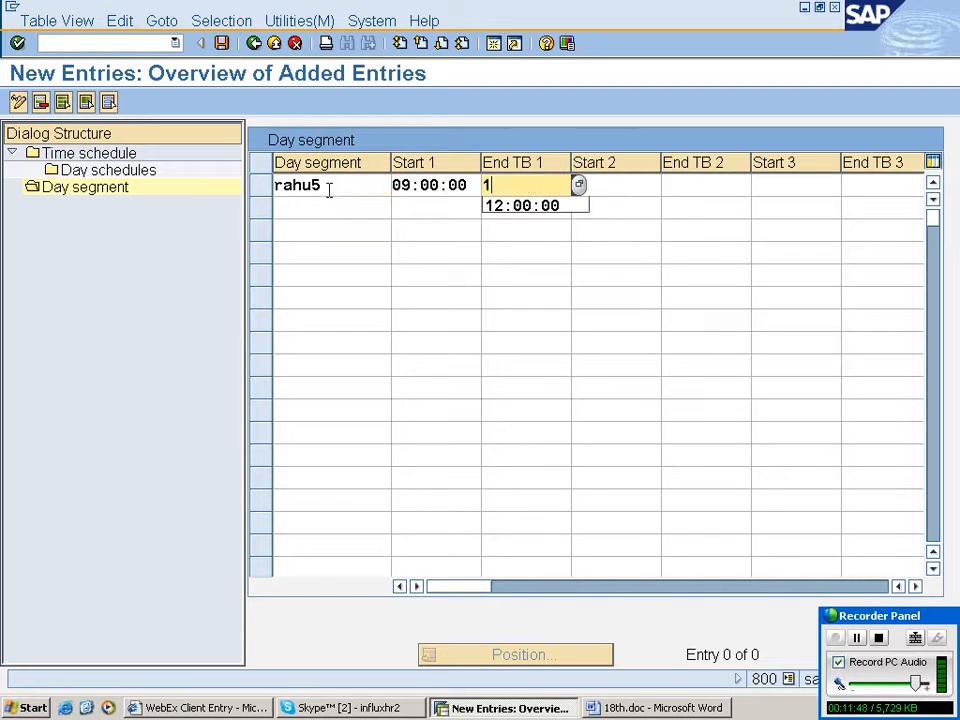
type("2:00")
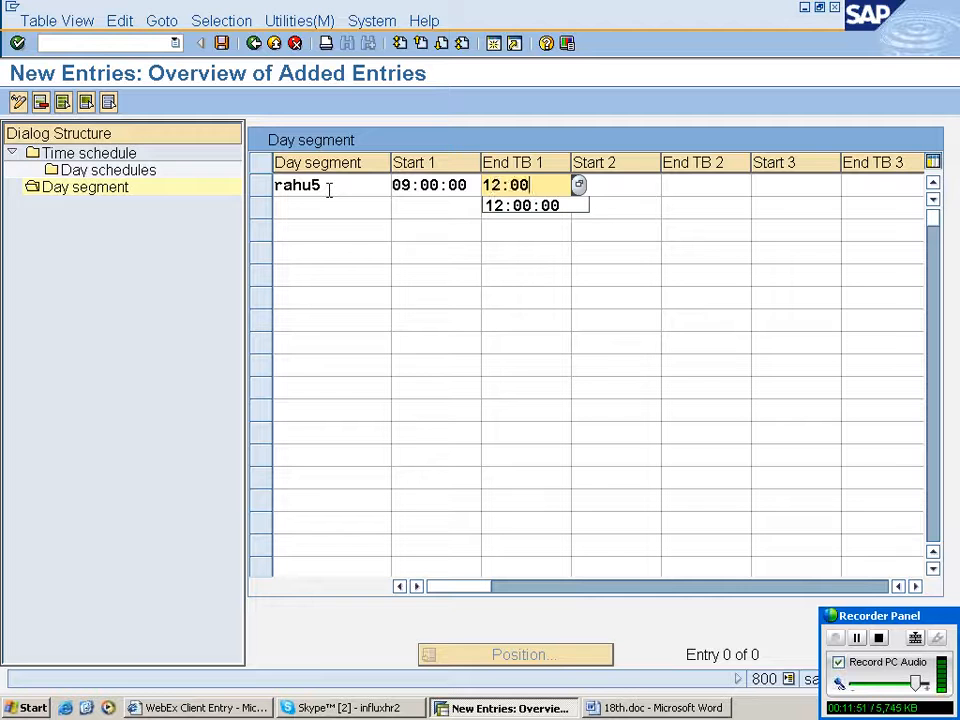
type(":00")
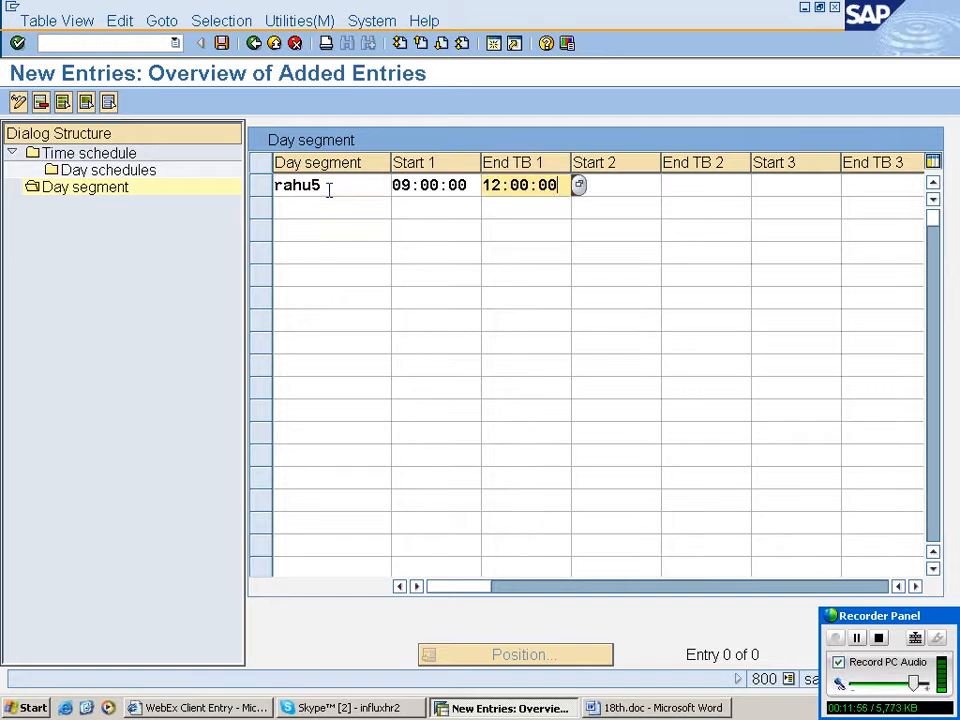
key("Tab")
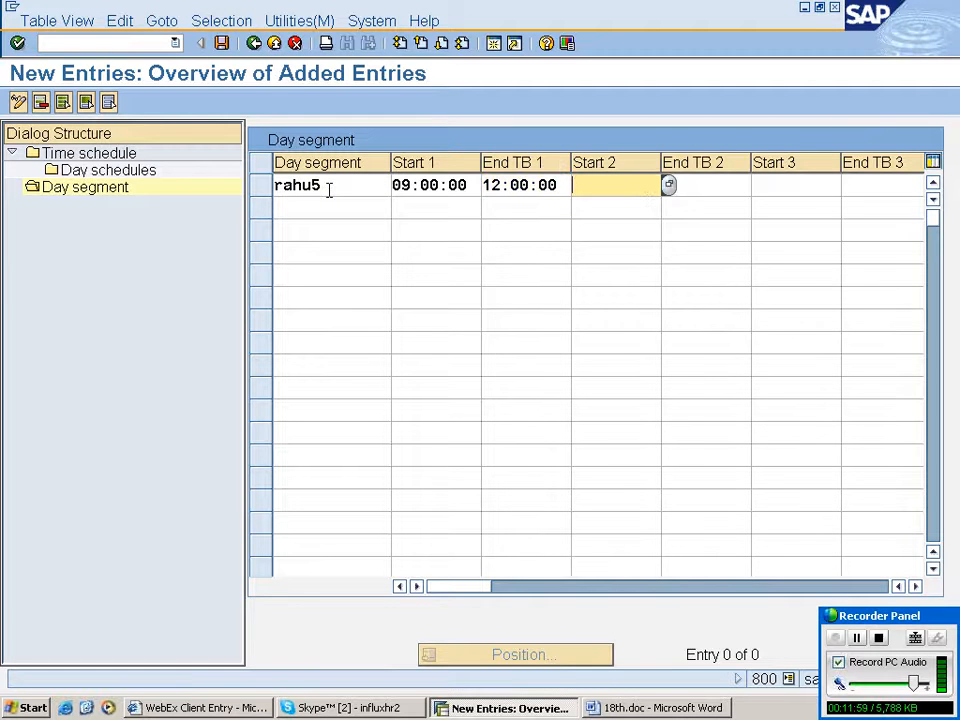
type("13:")
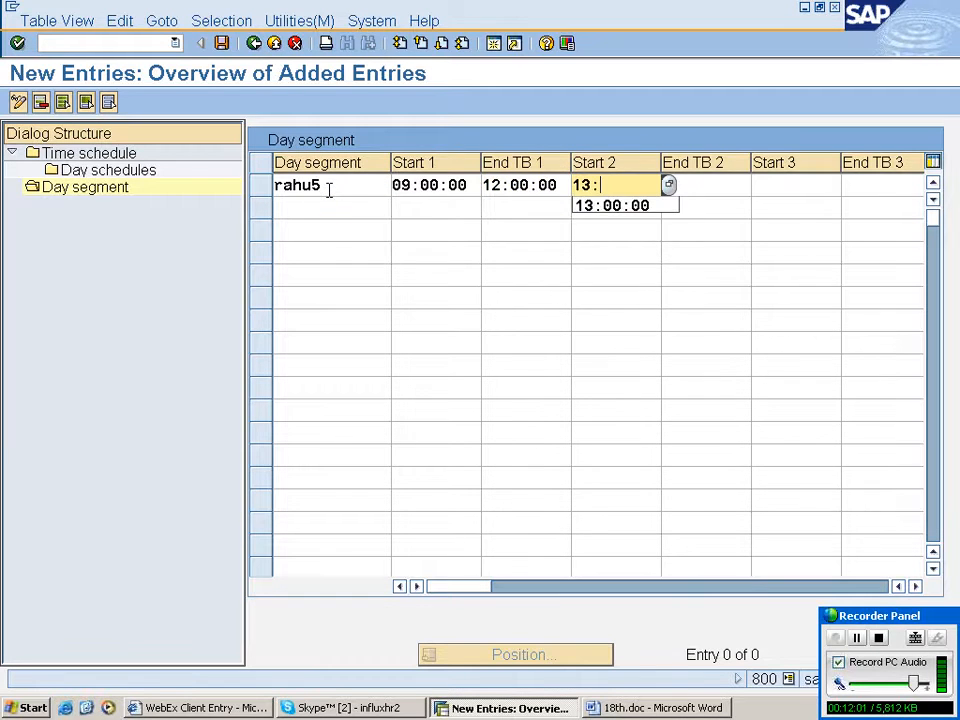
key("Tab")
type("15:0")
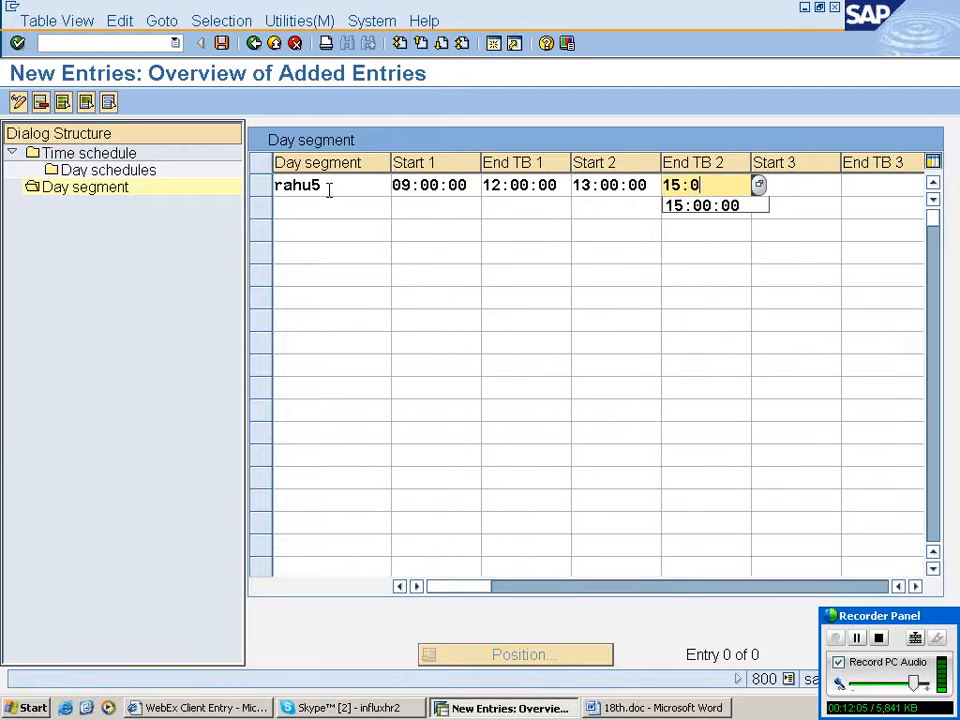
type("0:00")
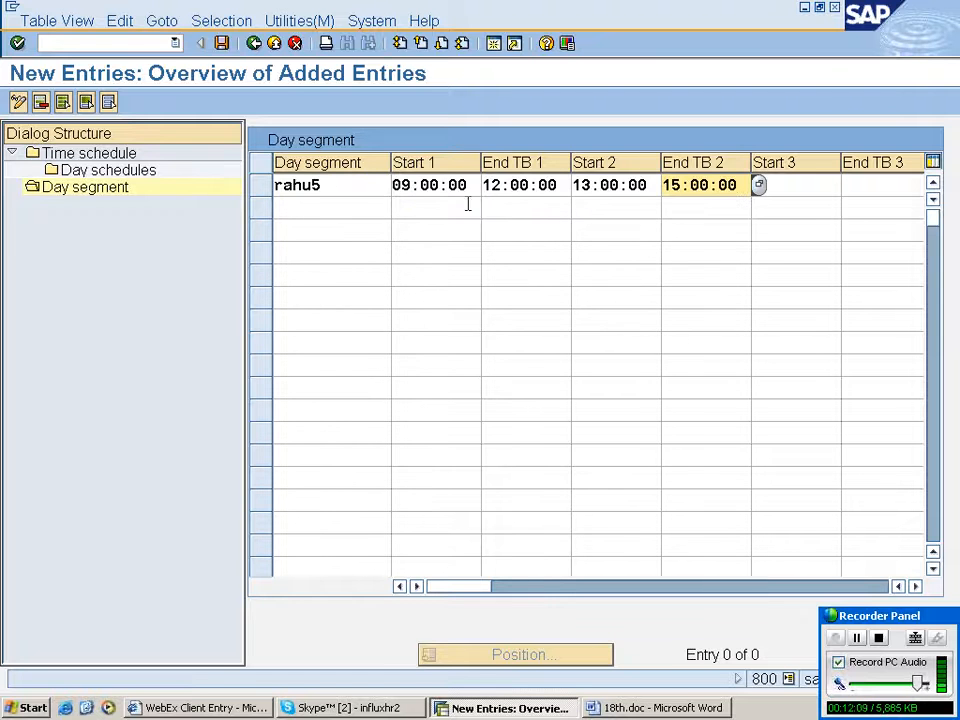
left_click_drag(390, 186, 362, 186)
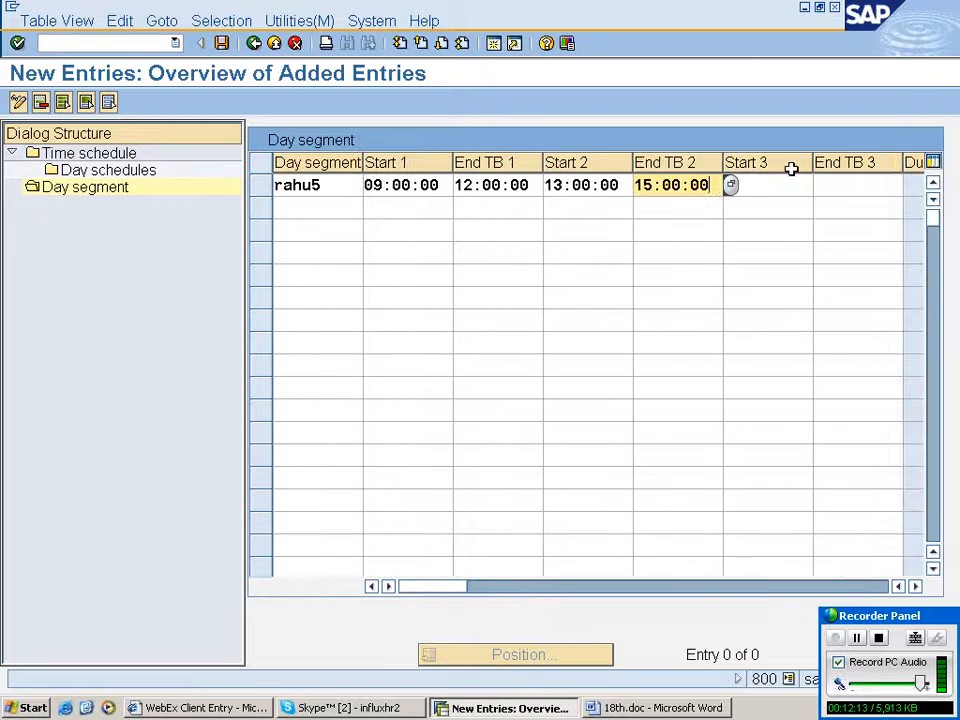
left_click_drag(813, 168, 775, 168)
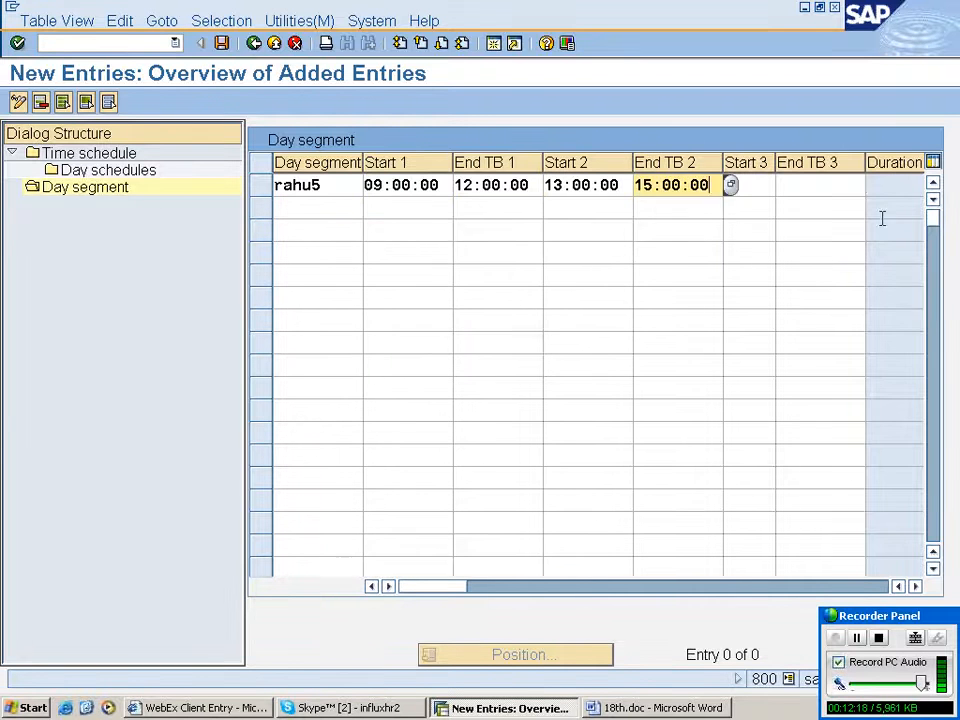
left_click(886, 187)
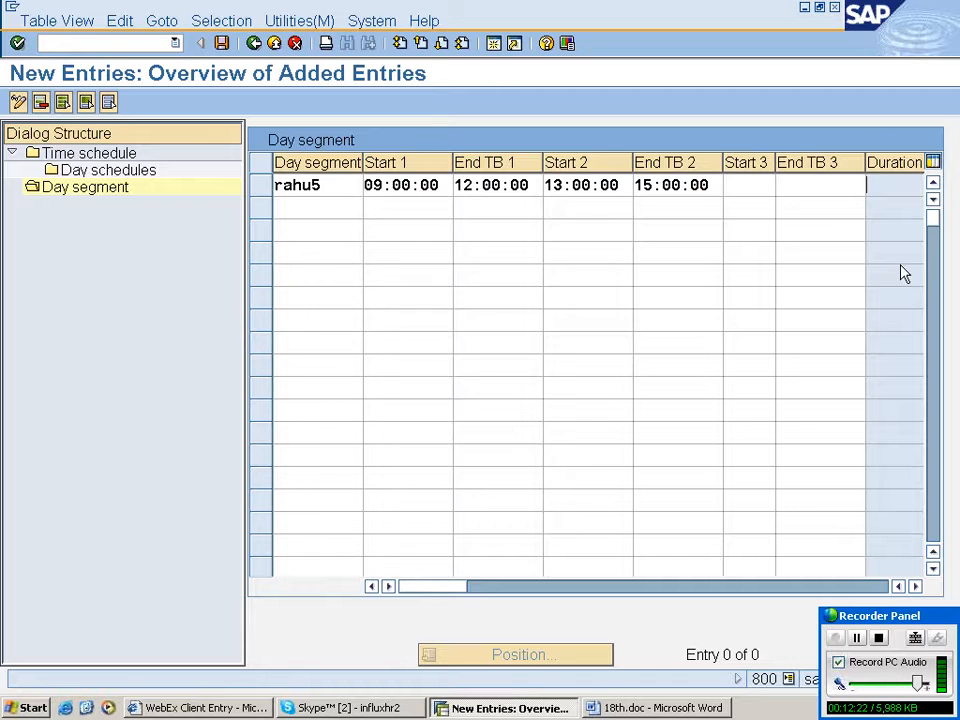
key("Return")
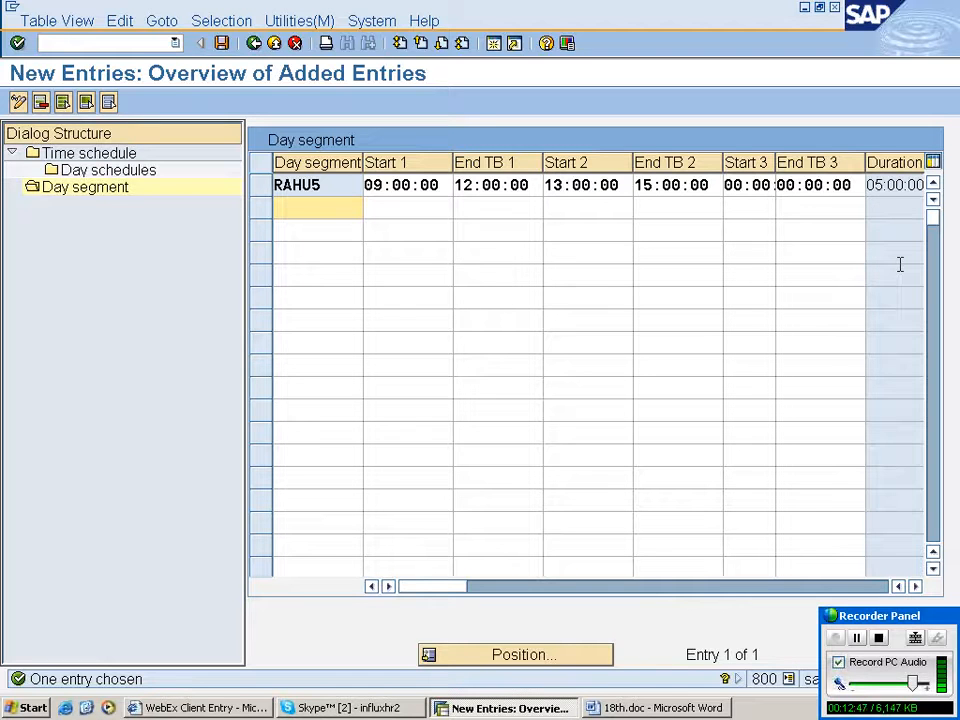
- Add day segment rahu2 running from 10:00 to 12:00 and confirm it
type("ra")
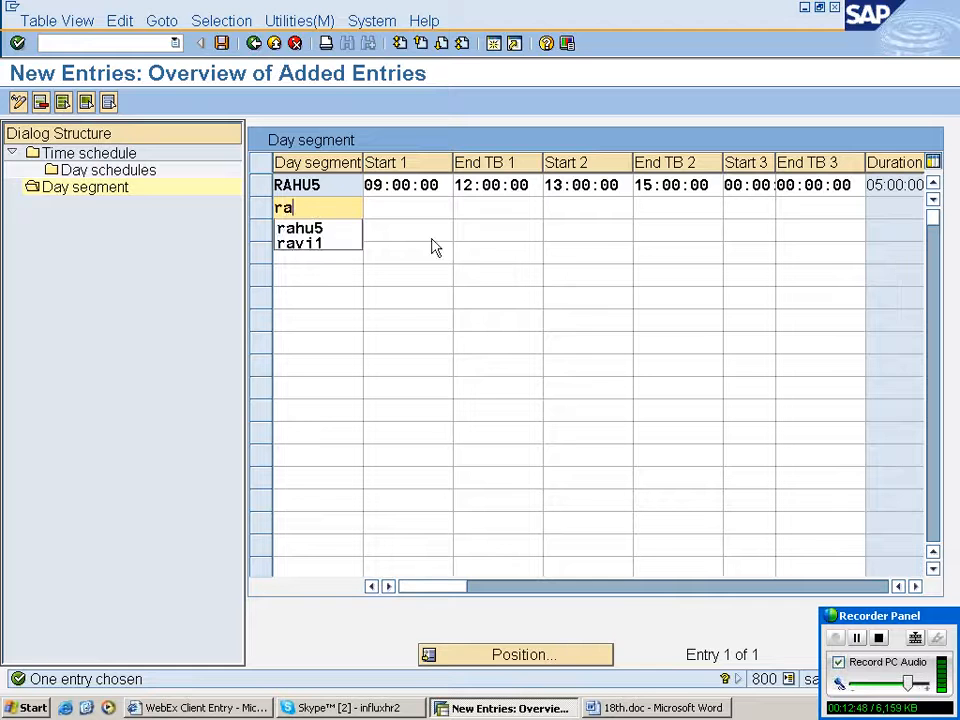
type("hu")
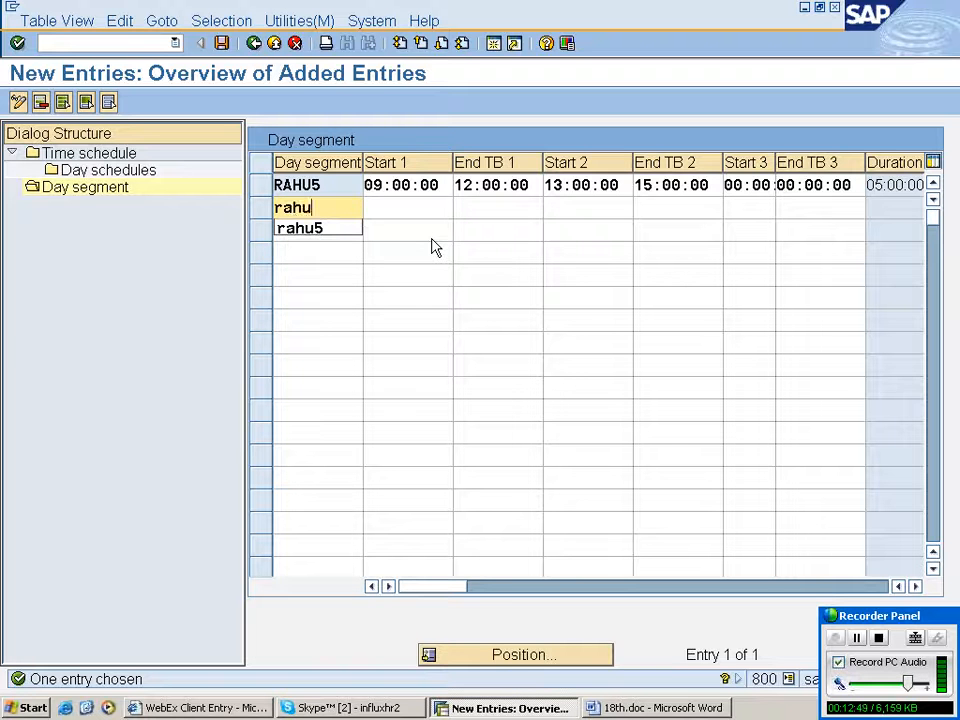
type("2")
key("Tab")
type("10")
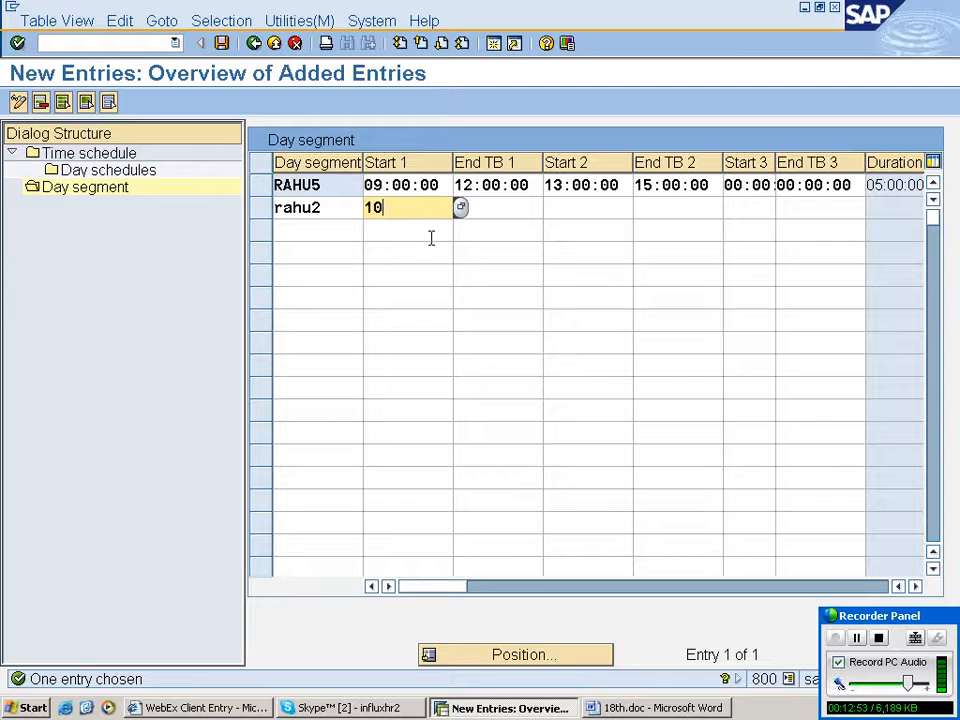
type(":00:")
key("BackSpace")
key("BackSpace")
key("BackSpace")
key("BackSpace")
key("BackSpace")
key("BackSpace")
type("06")
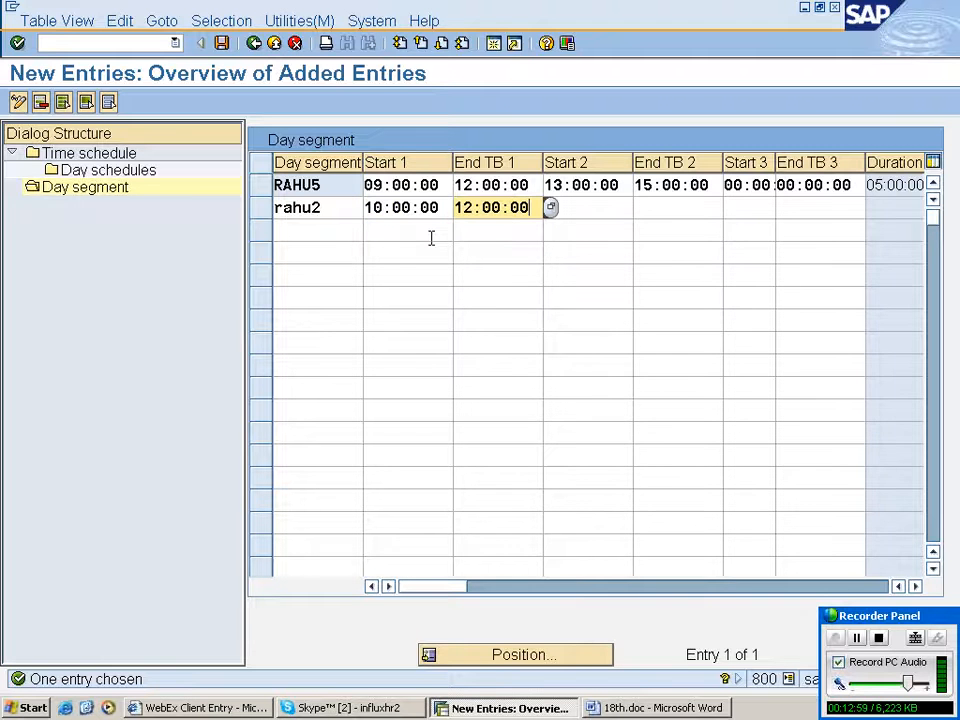
key("Return")
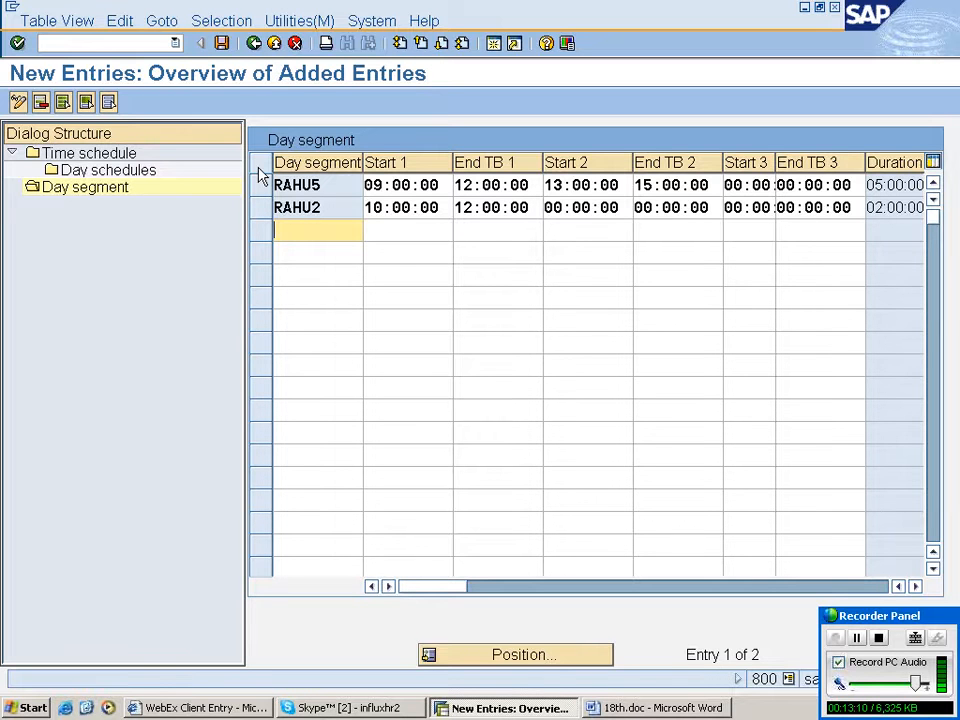
- Open the time schedule work area for RAHU7 to maintain its day schedules
left_click(260, 185)
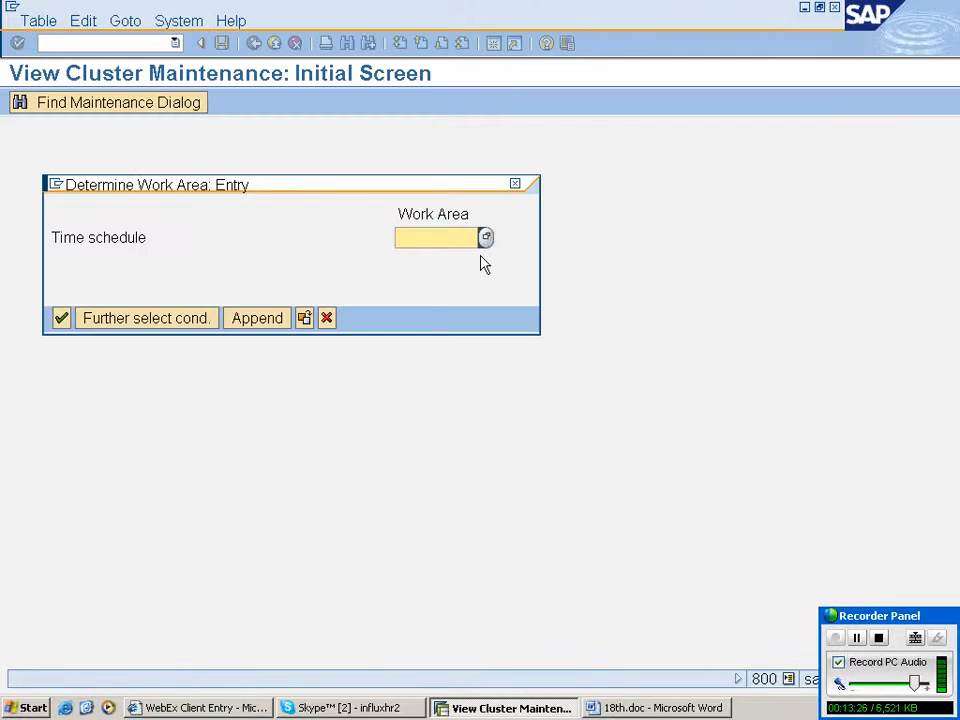
left_click(486, 237)
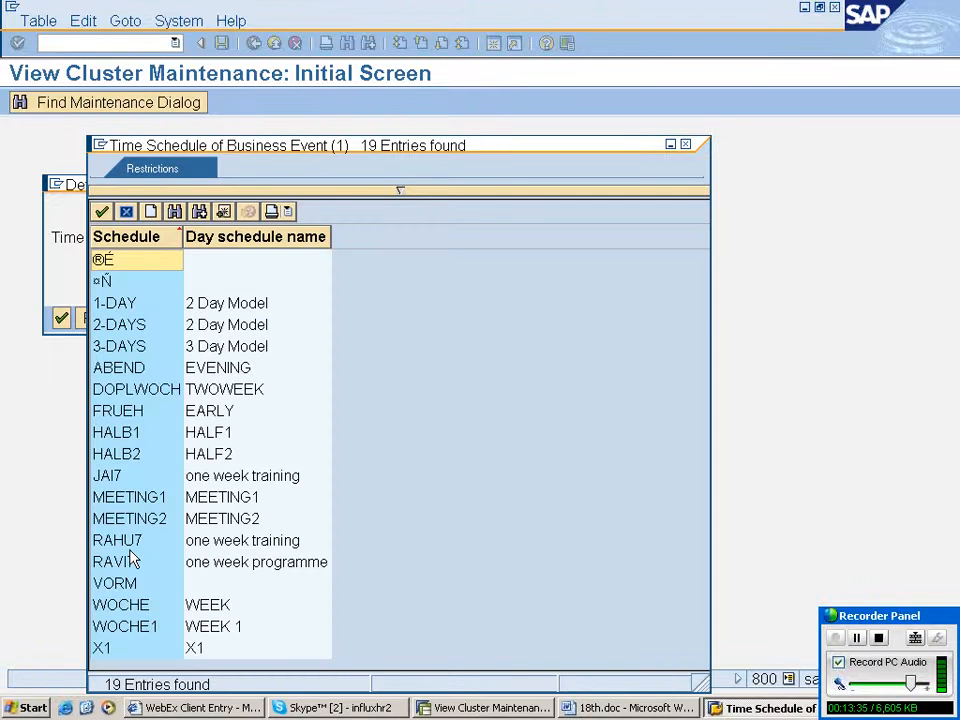
double_click(130, 541)
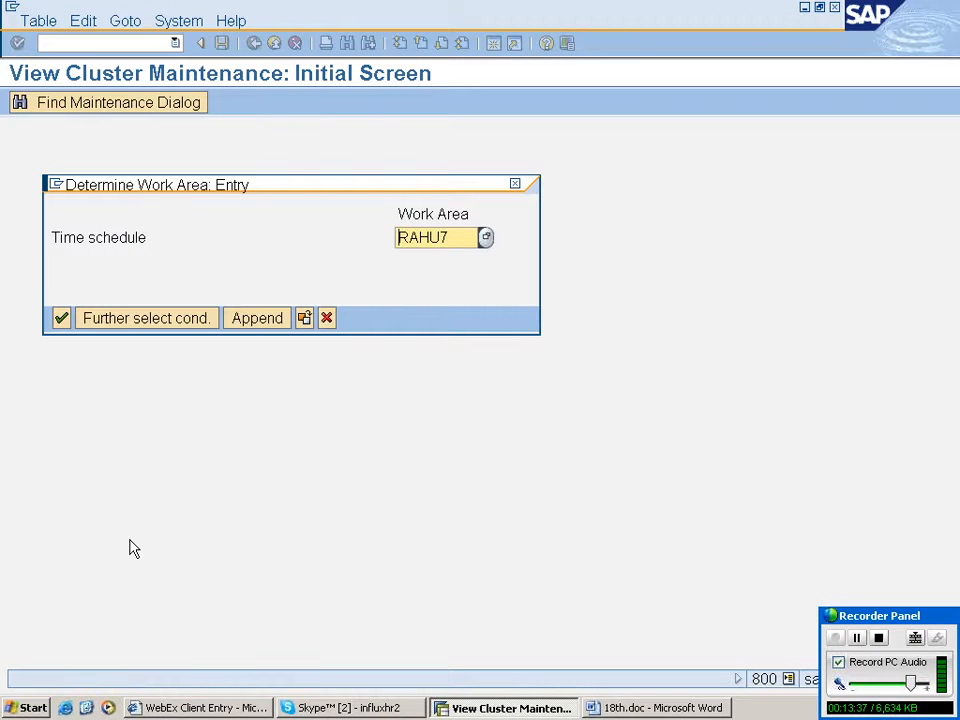
key("Return")
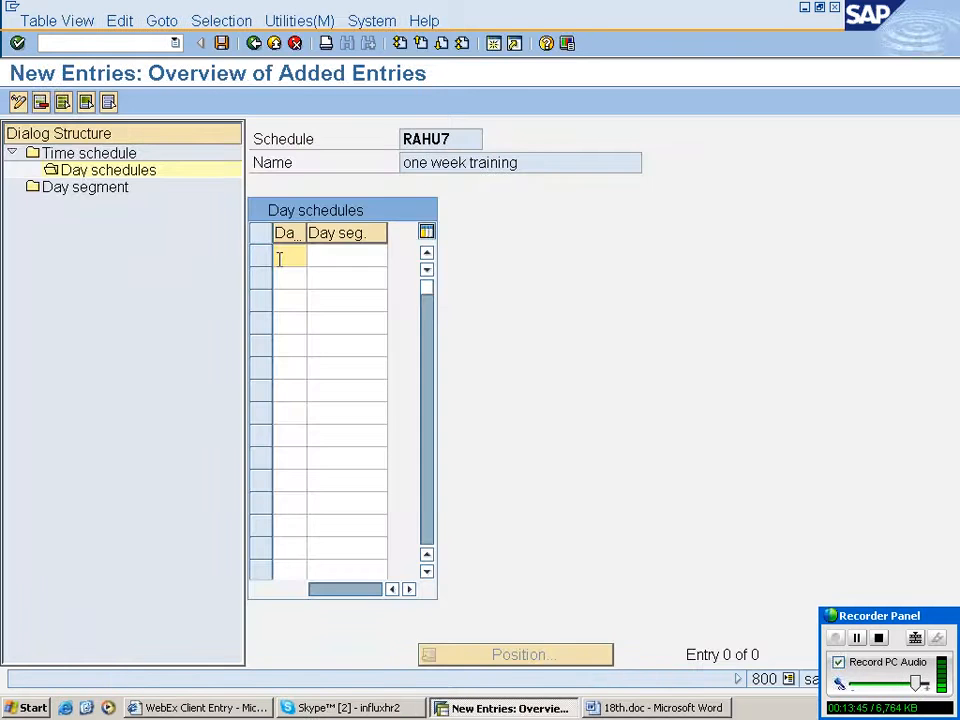
- Enter days 1 through 7 in the RAHU7 day schedules
type("1")
key("Down")
type("2")
key("Down")
type("3")
key("Down")
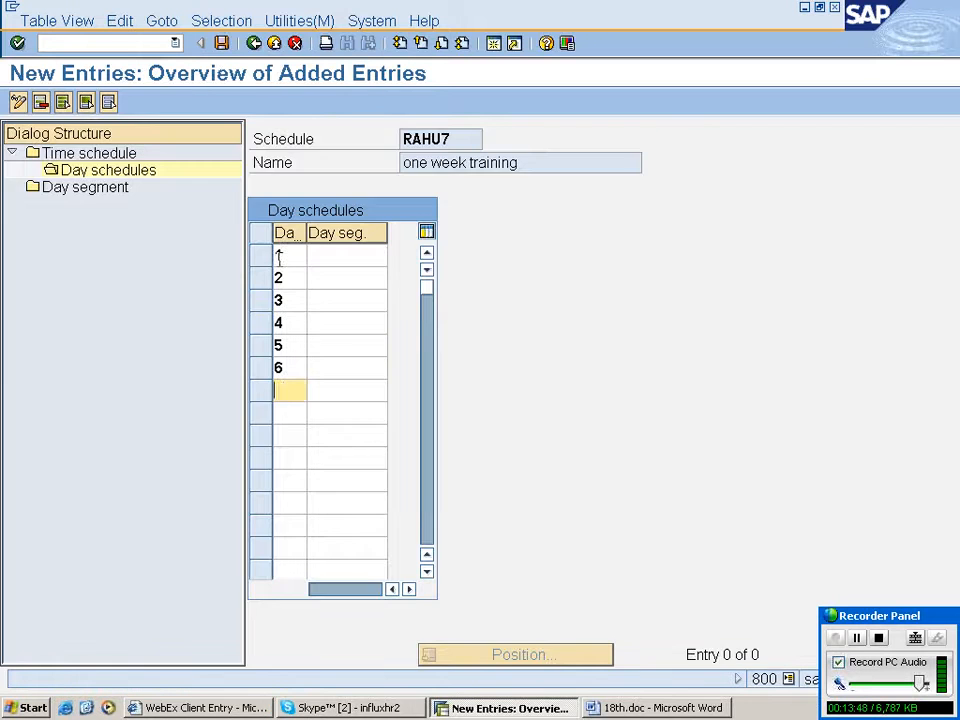
type("7")
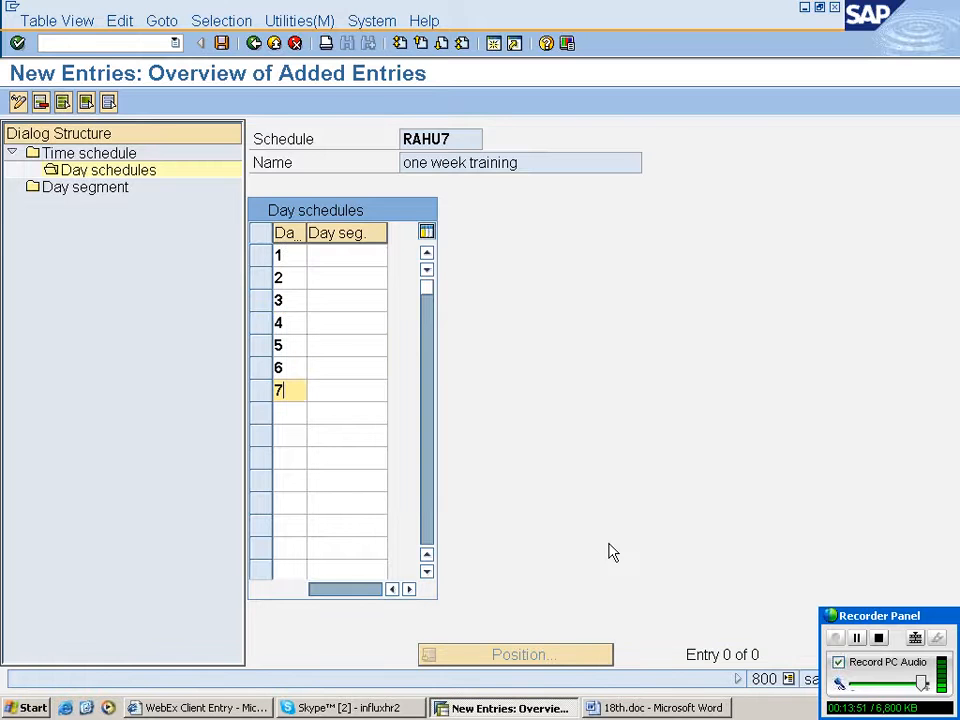
- Assign day segment RAHU2 to days 1 and 7 and RAHU5 to days 2 through 6, then return to the IMG
left_click(350, 255)
left_click(350, 255)
left_click(392, 255)
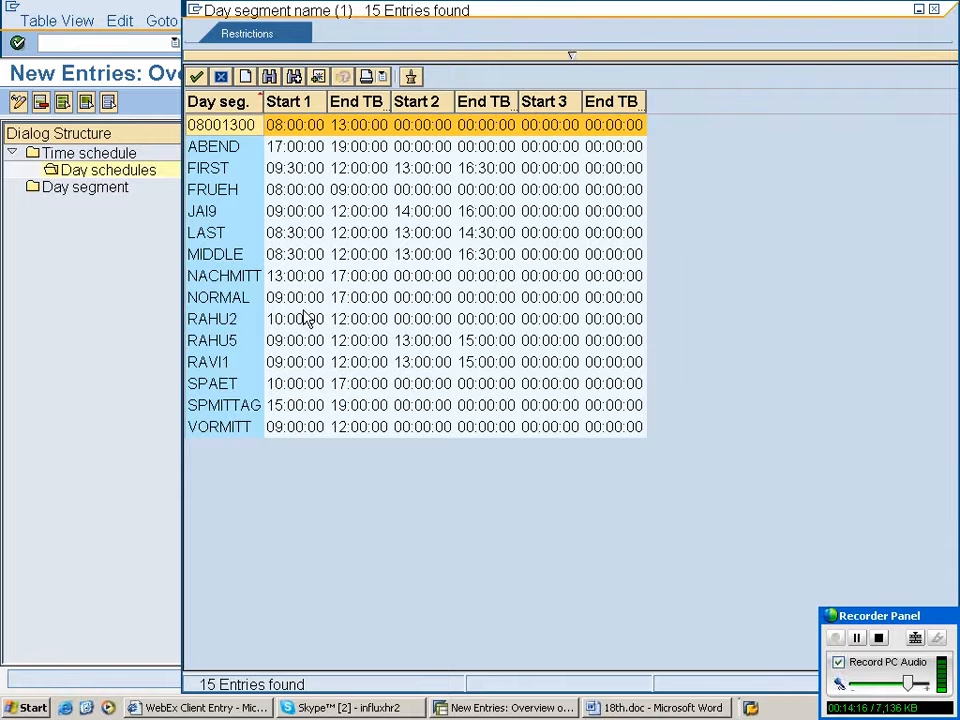
double_click(307, 318)
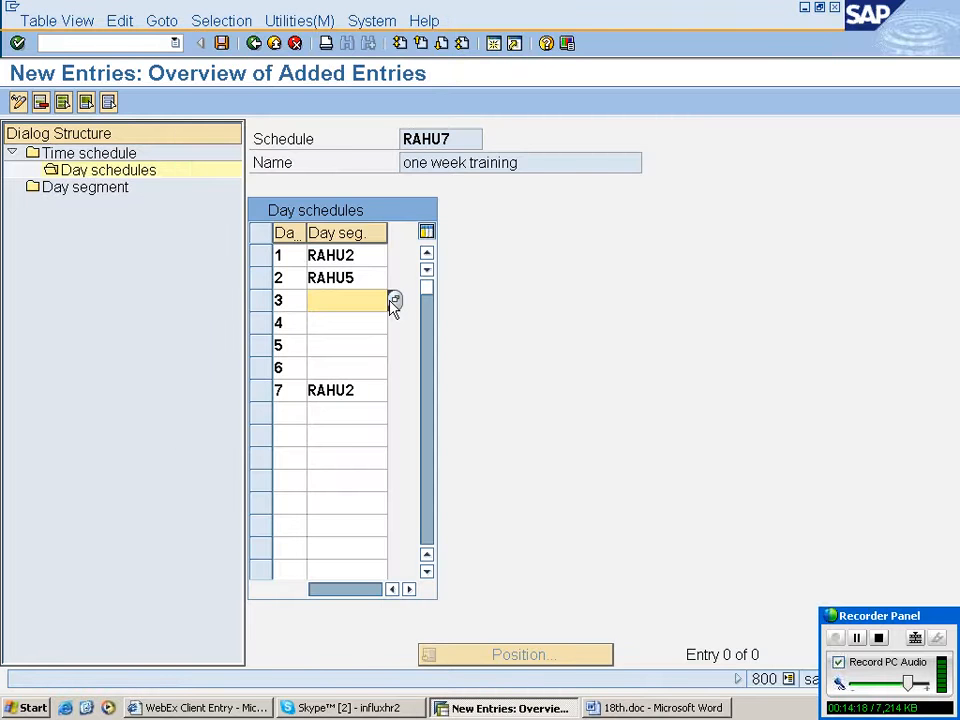
left_click(394, 300)
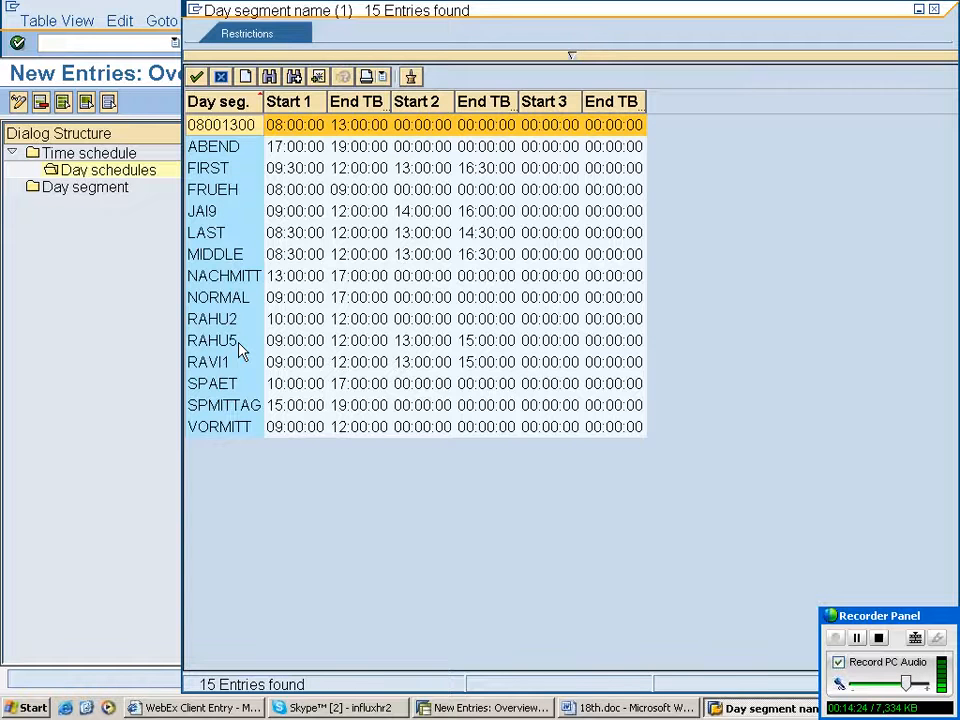
double_click(239, 344)
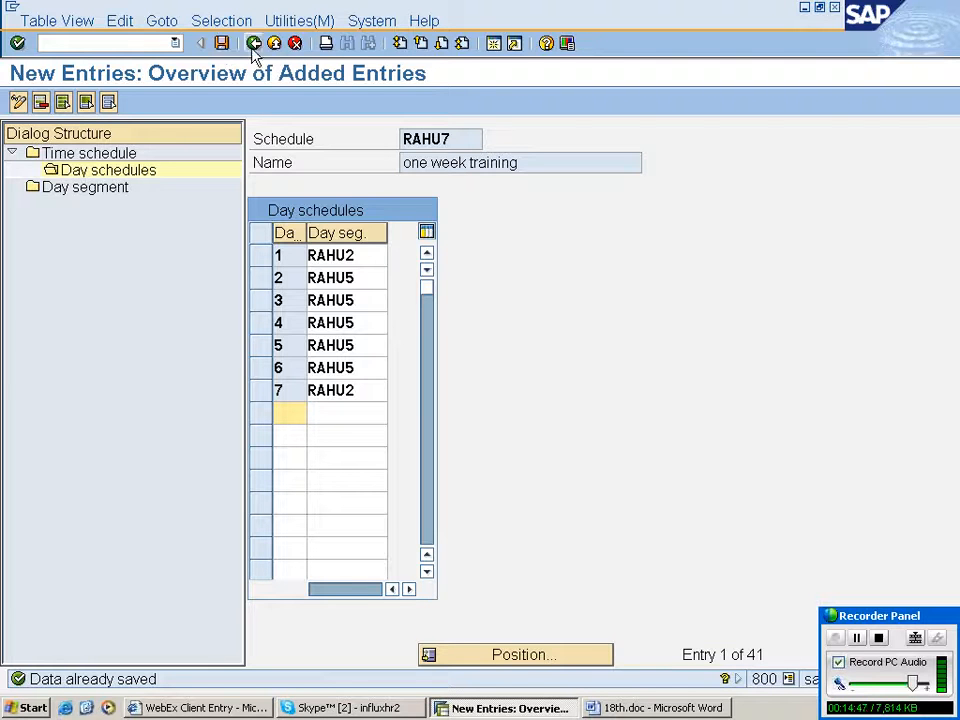
left_click(254, 45)
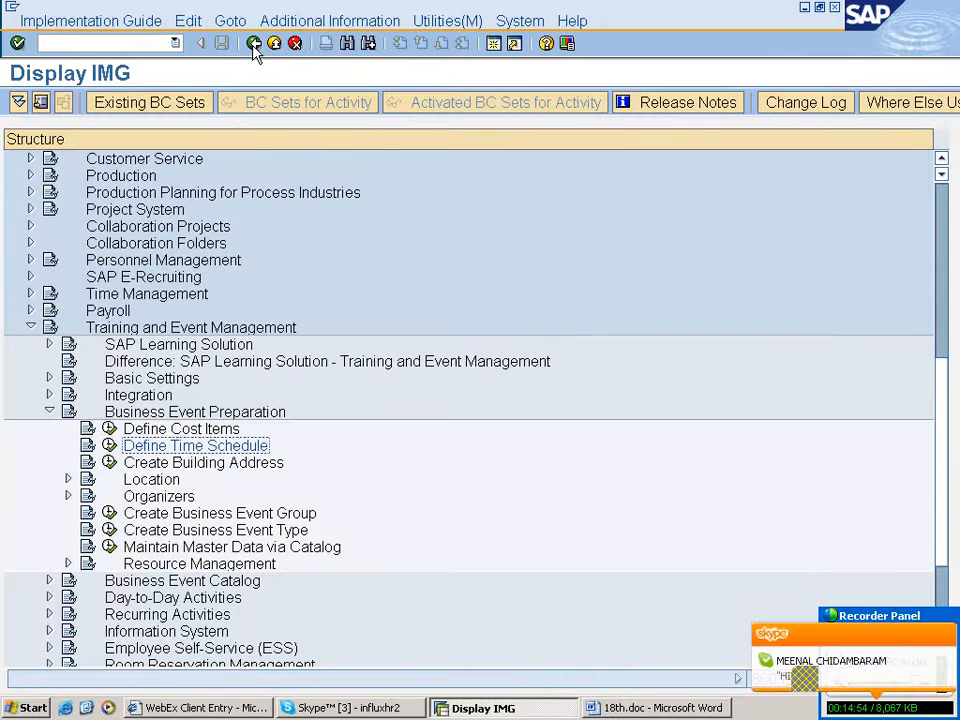
left_click(254, 45)
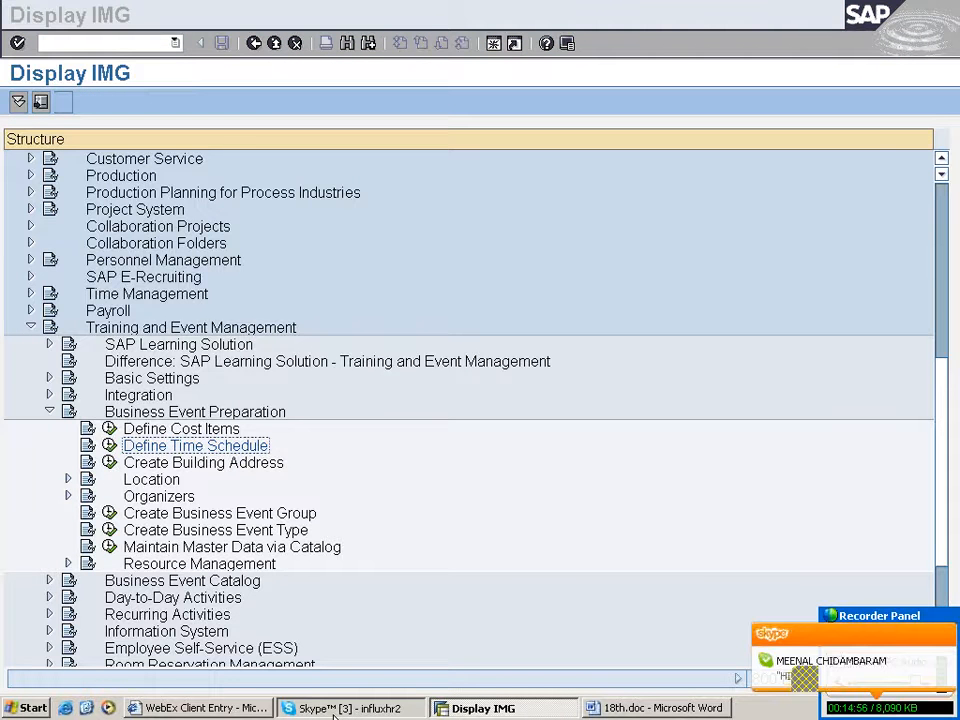
- Switch to the Skype chat with the contact and send the message hi
left_click(333, 708)
left_click(333, 708)
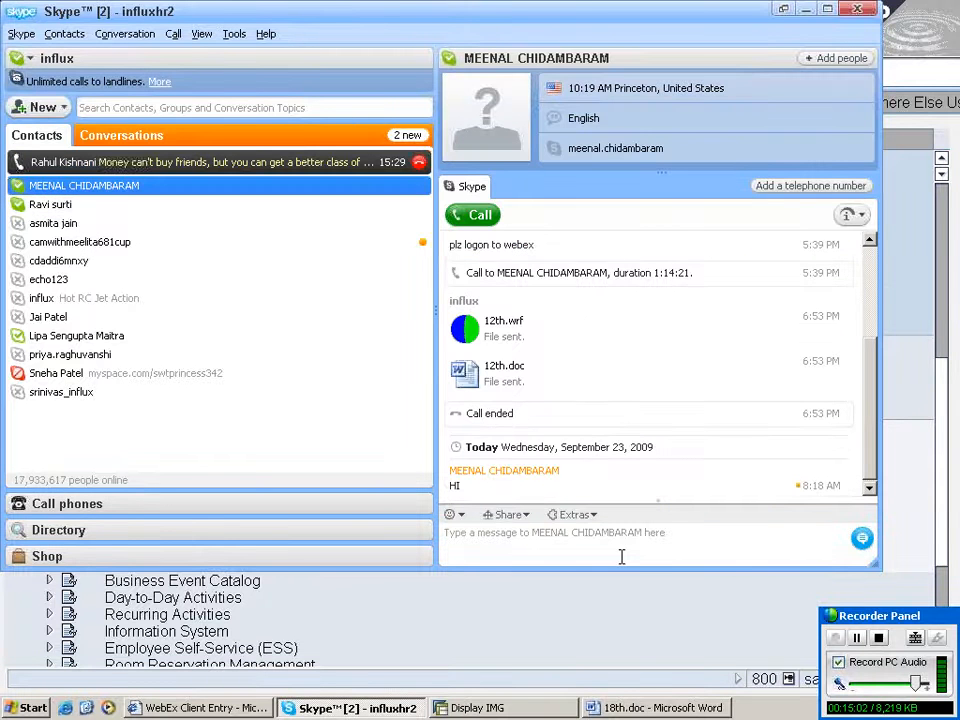
left_click(621, 540)
type("hi")
key("Return")
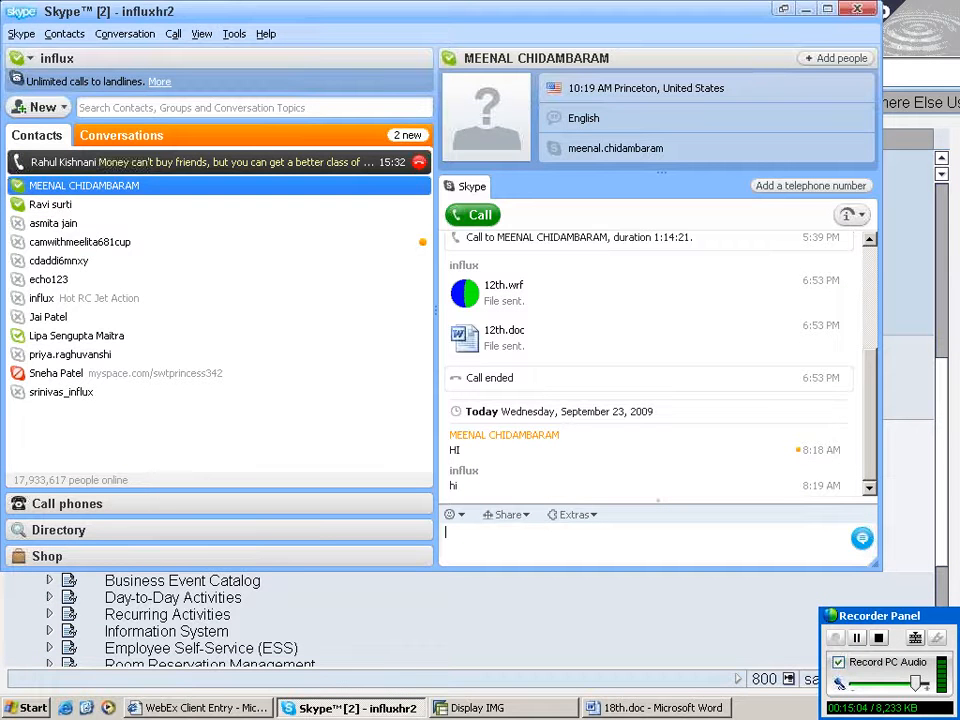
- Send the chat message anything to the same contact
type("a")
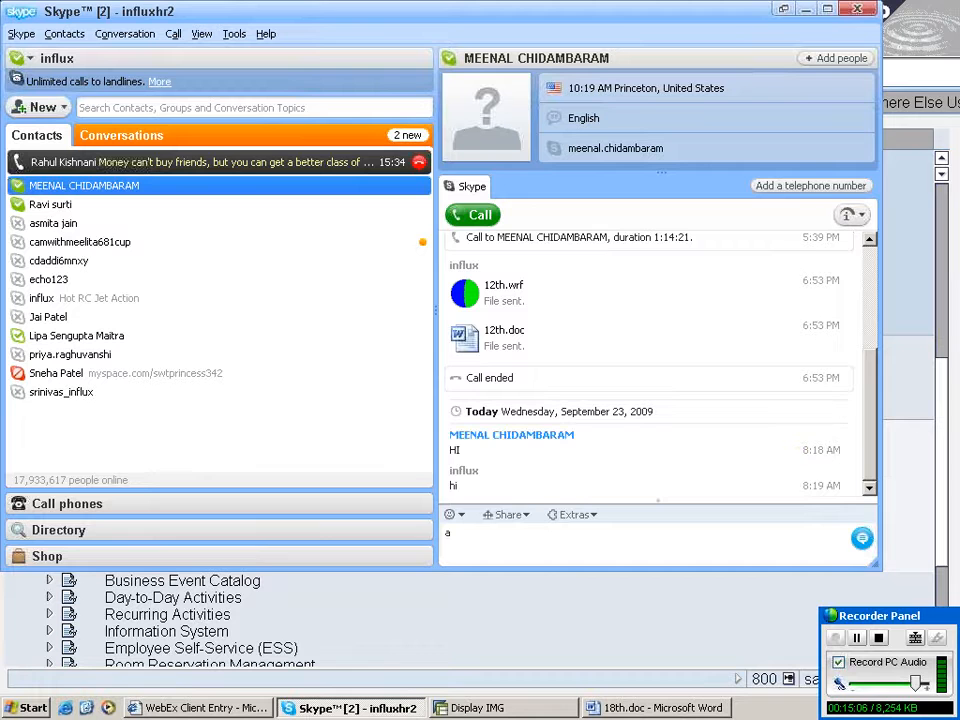
type("ny")
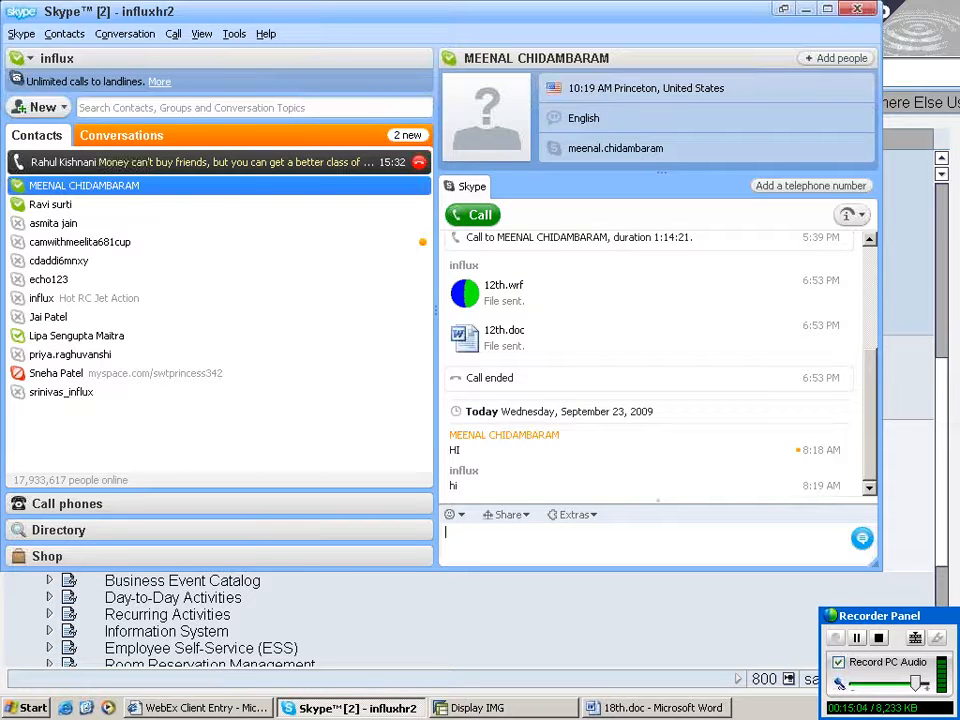
type("thing")
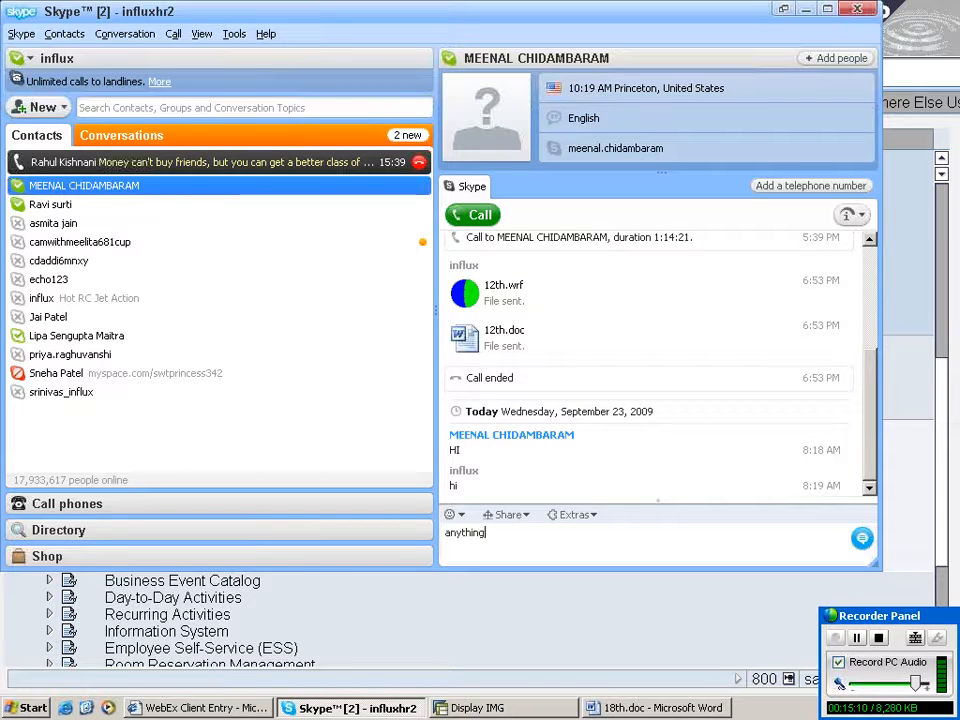
key("Return")
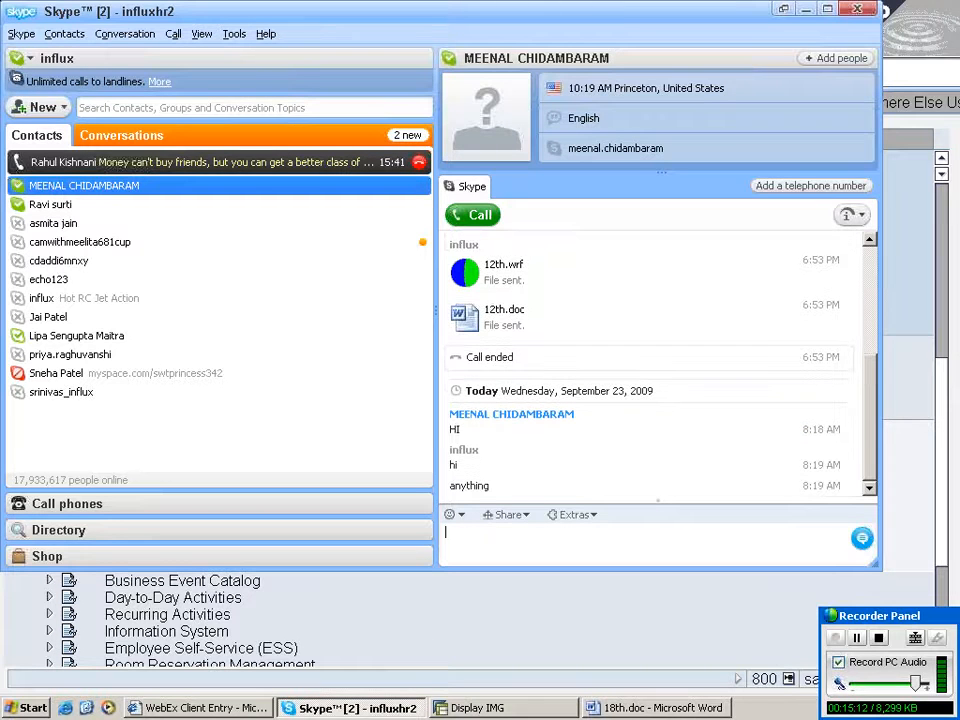
- Send the chat message i am in the class
type("i a")
type("i am in the cl")
type("ass")
key("Return")
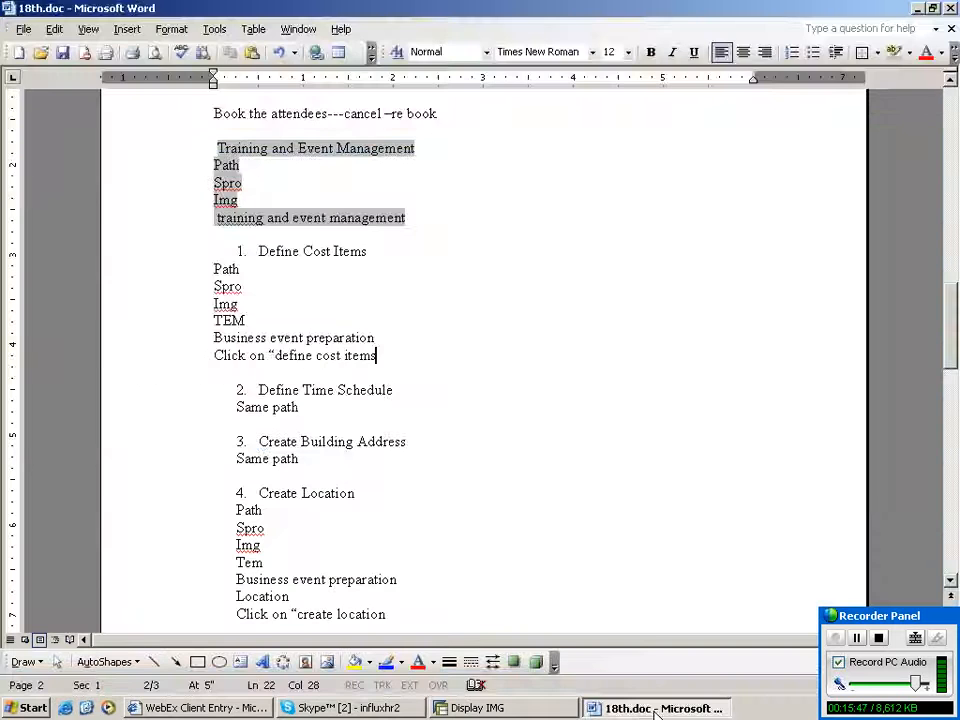
- Return to the IMG and locate Create Building Address under Business Event Preparation
left_click(478, 707)
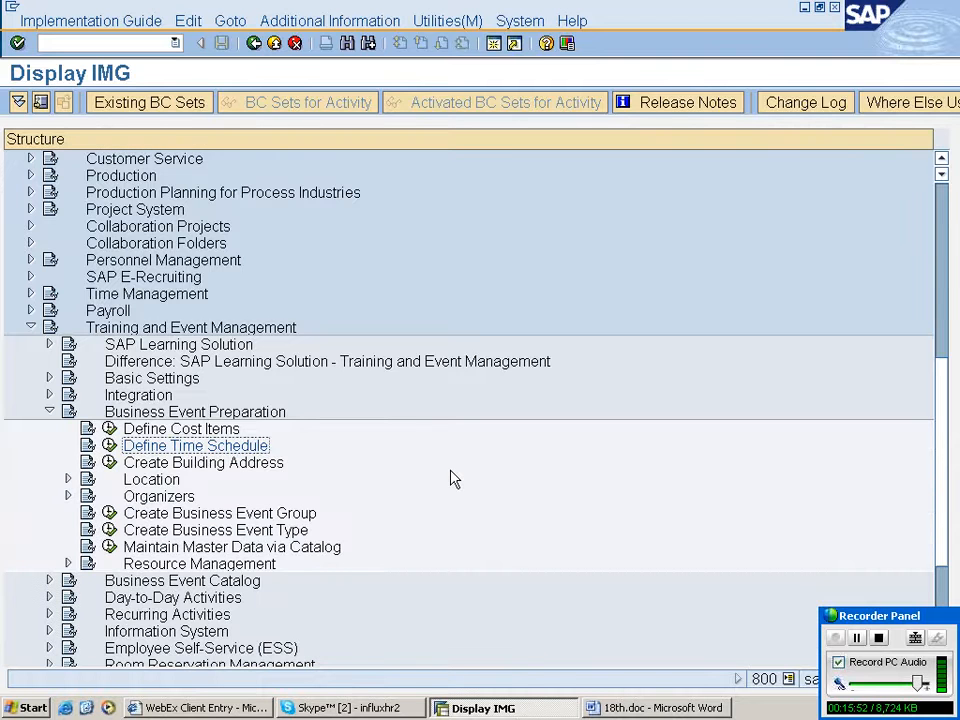
scroll(452, 480, "down", 1)
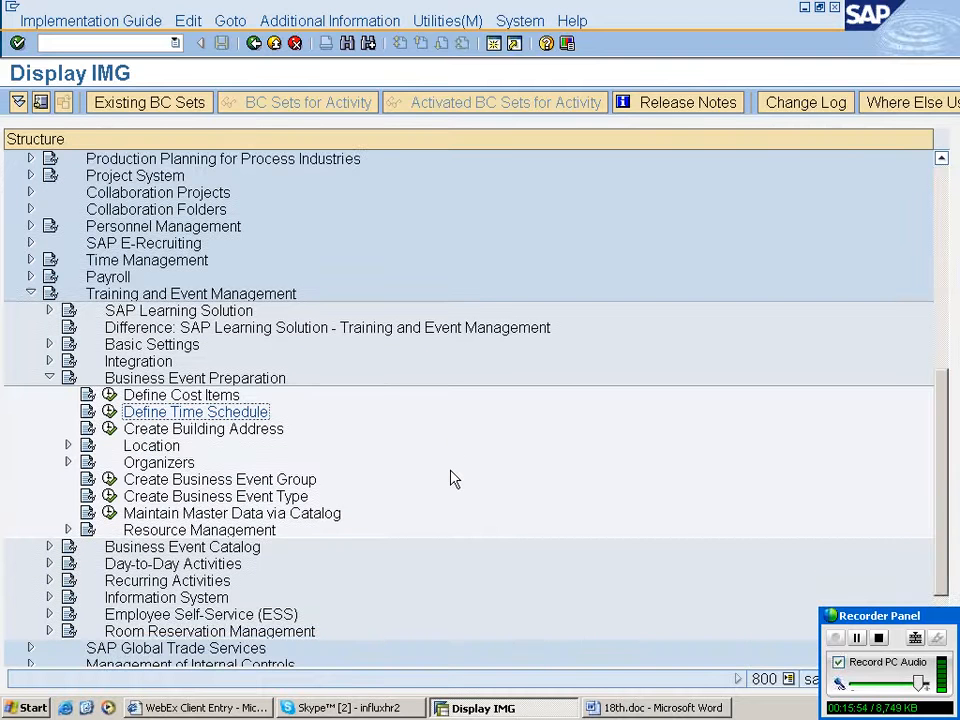
scroll(452, 480, "up", 1)
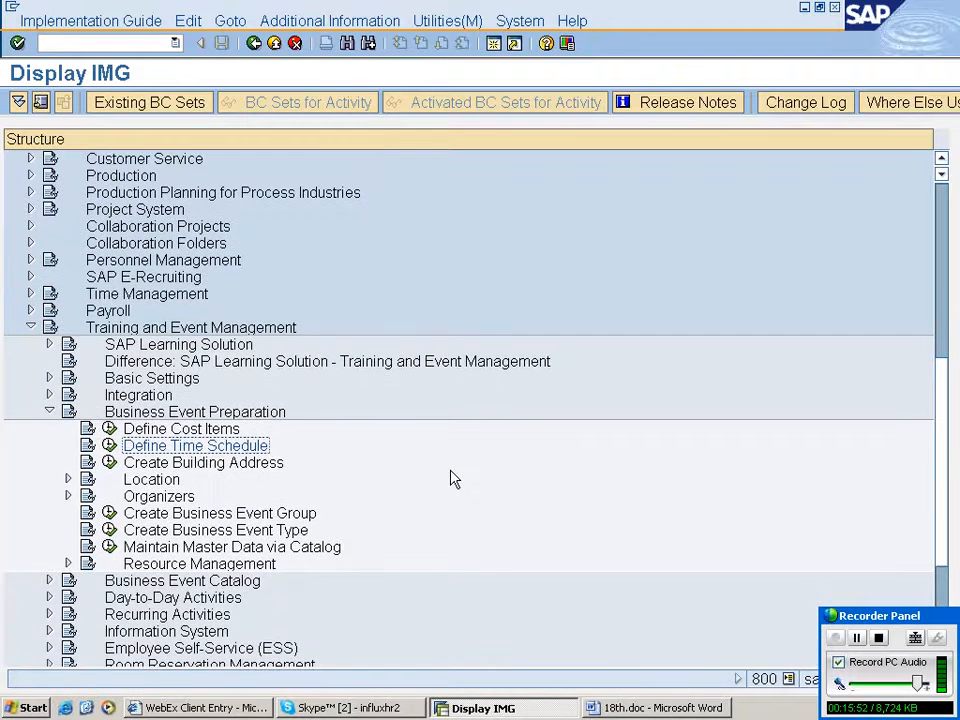
scroll(452, 480, "down", 1)
left_click(182, 430)
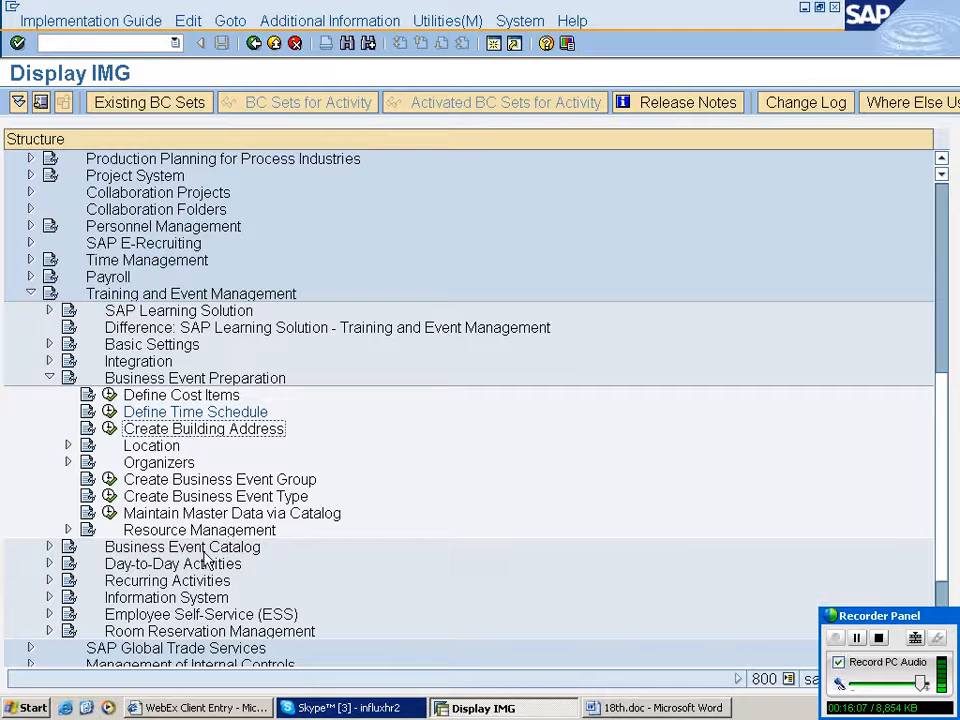
- Switch back to the chat and send the message plz approach the mgmt or technical people
left_click(333, 710)
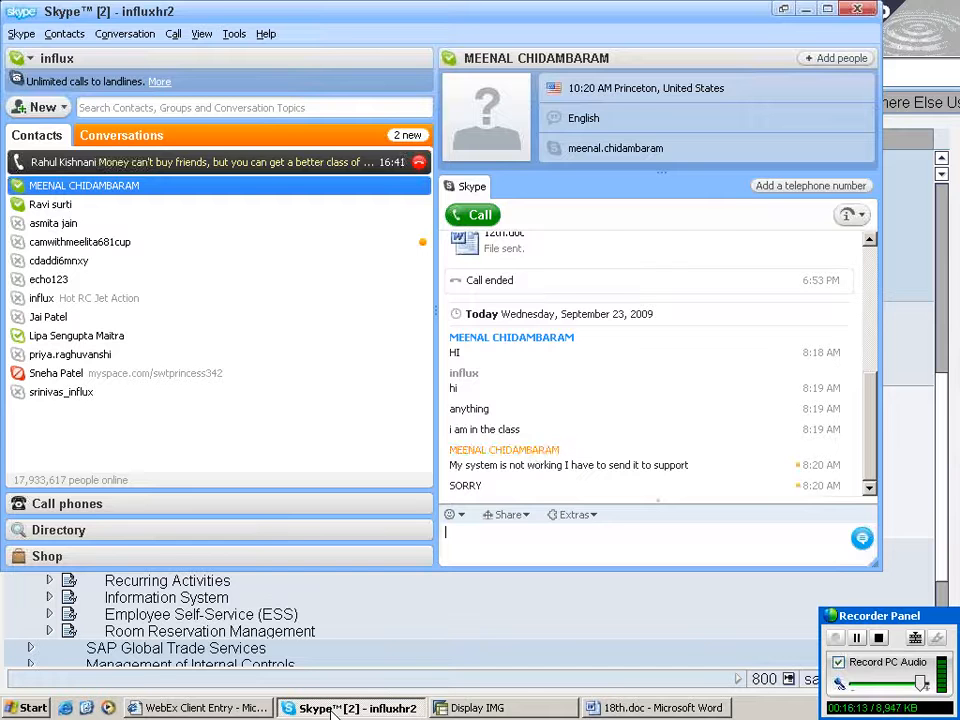
type("plz")
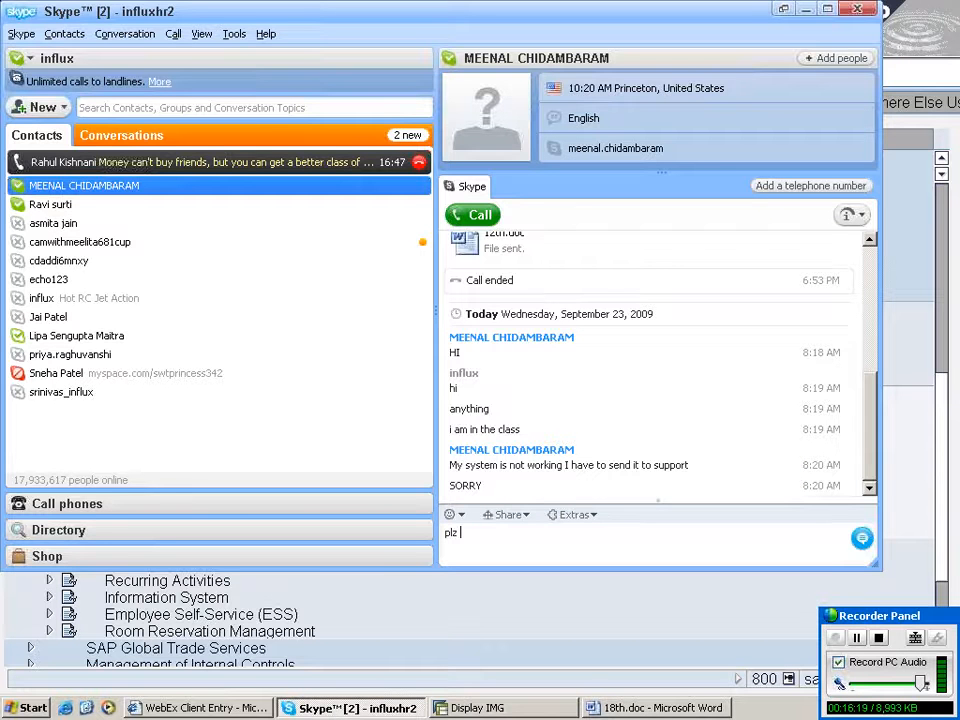
type("appro")
type("ach the m")
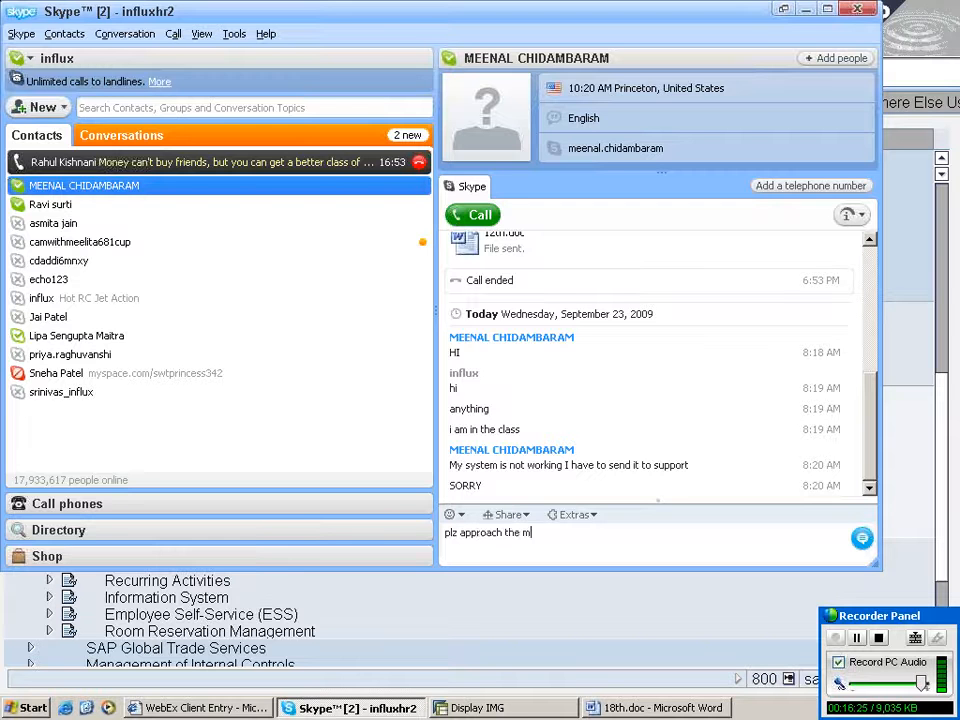
type("gmt or t")
type("echnical")
type(" people")
key("Return")
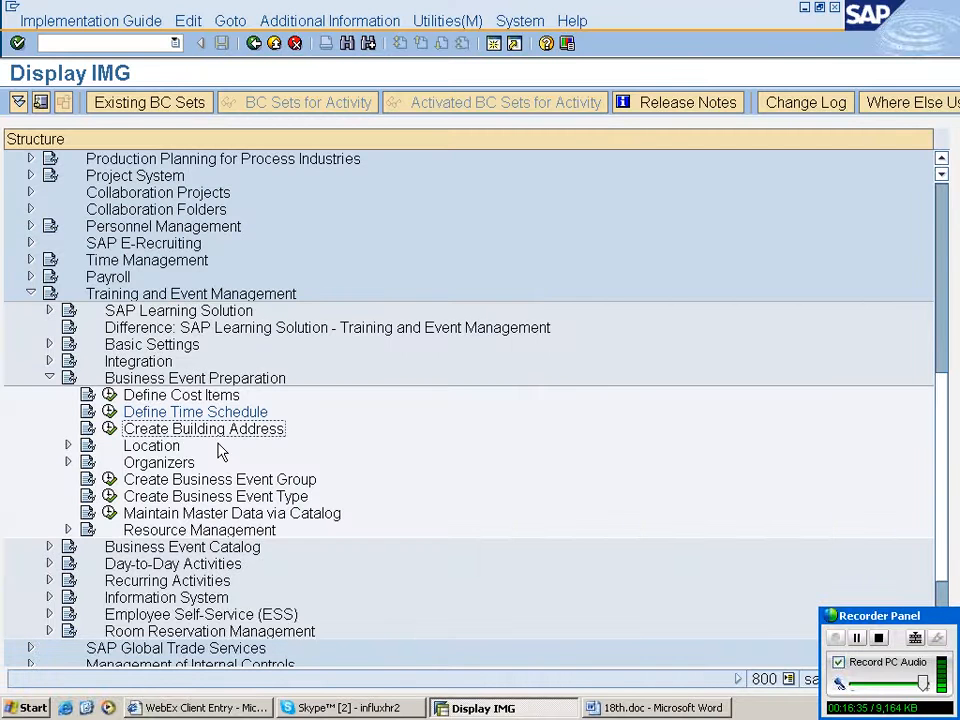
- Execute the Create Building Address activity under Business Event Preparation
left_click(672, 708)
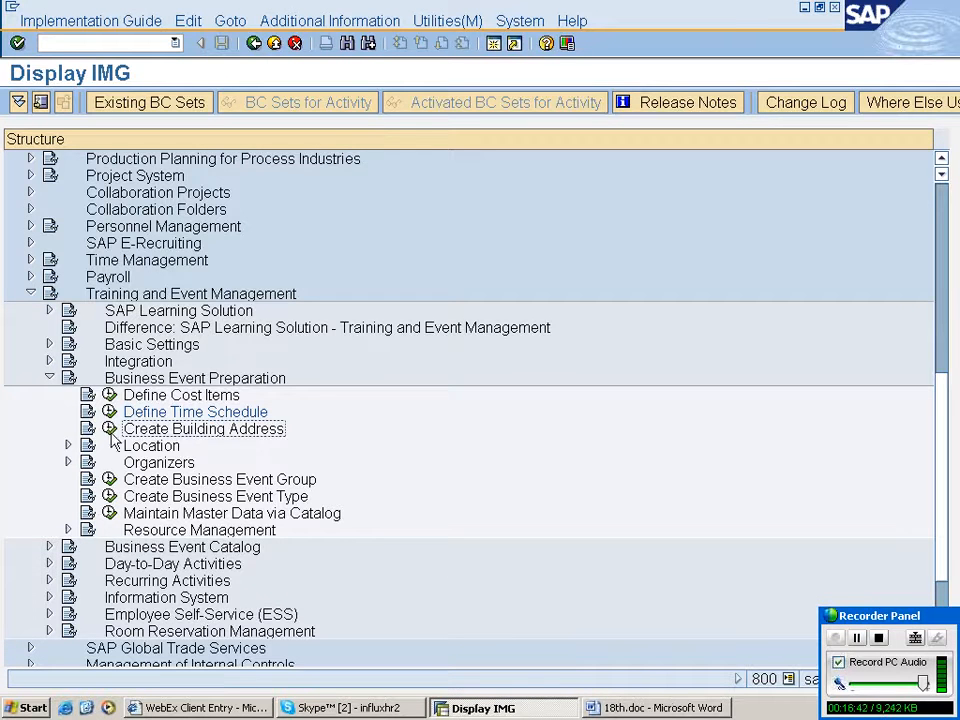
left_click(119, 381)
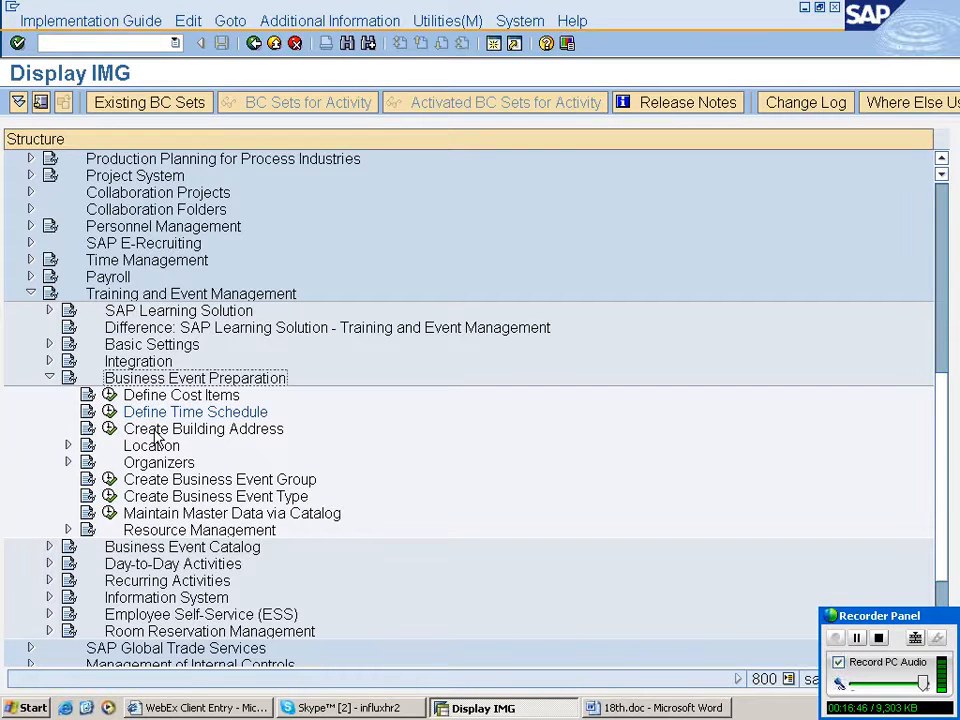
left_click(109, 429)
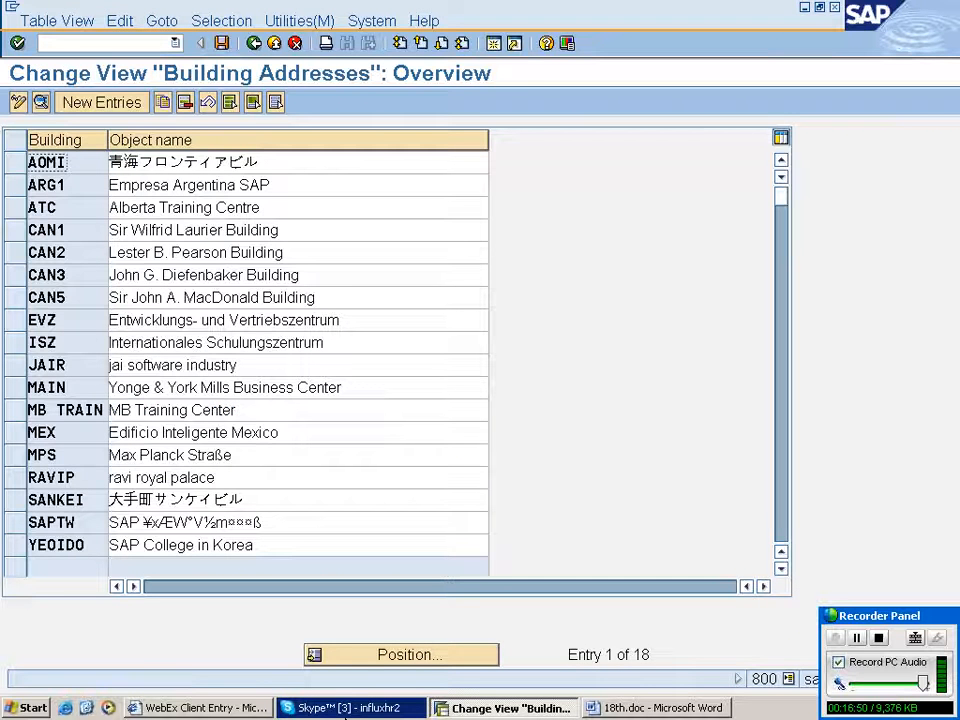
left_click(345, 708)
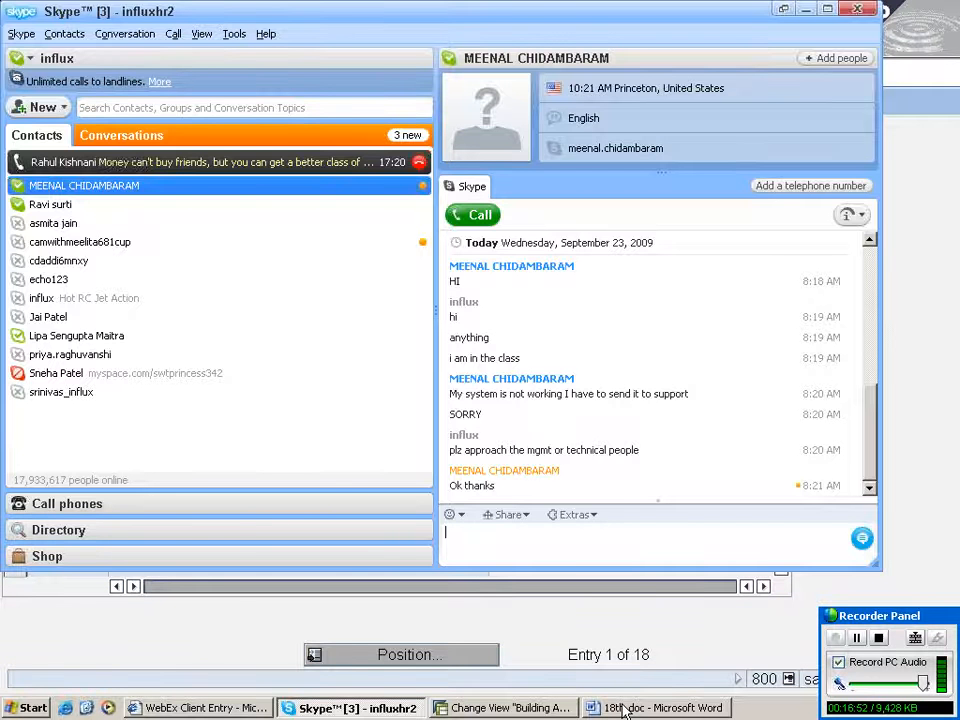
left_click(625, 708)
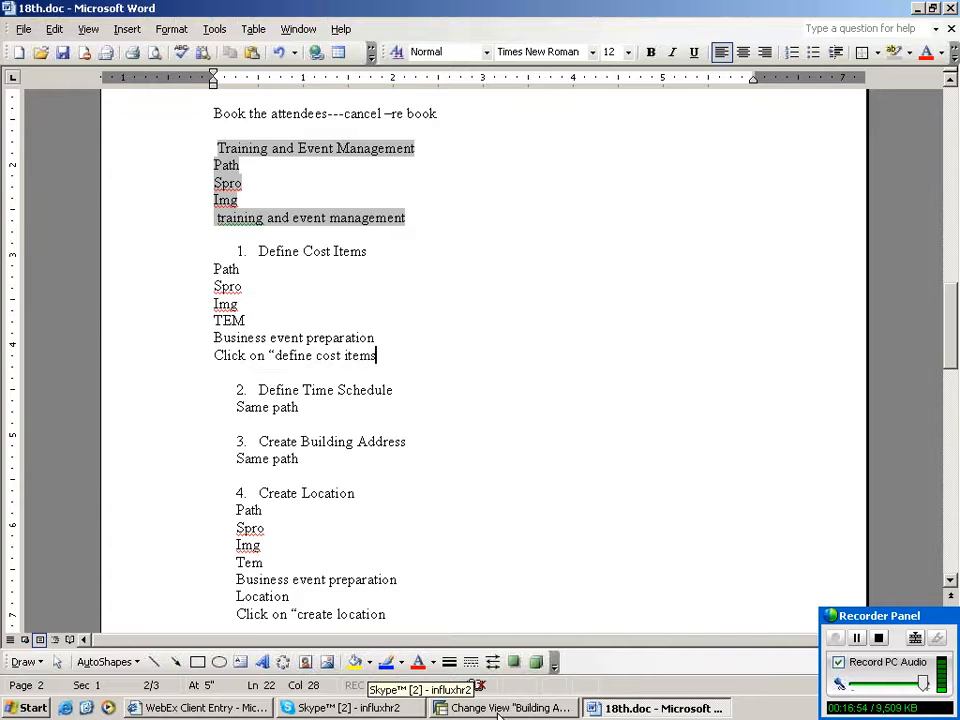
left_click(625, 708)
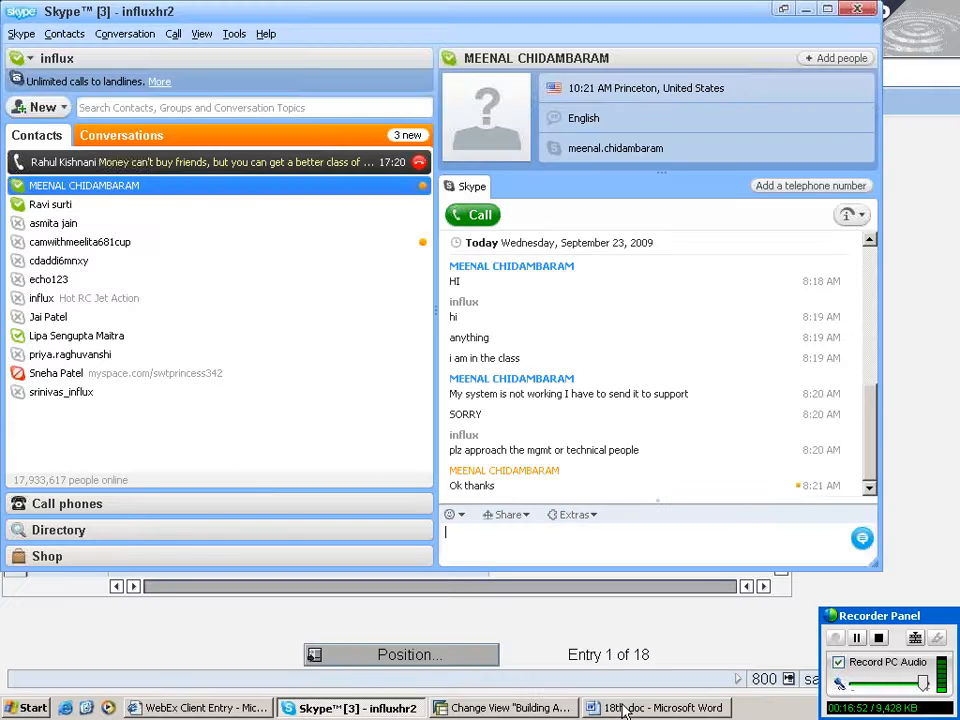
left_click(502, 708)
- Create a new building address entry with building code rahub and name corporate office
left_click(124, 103)
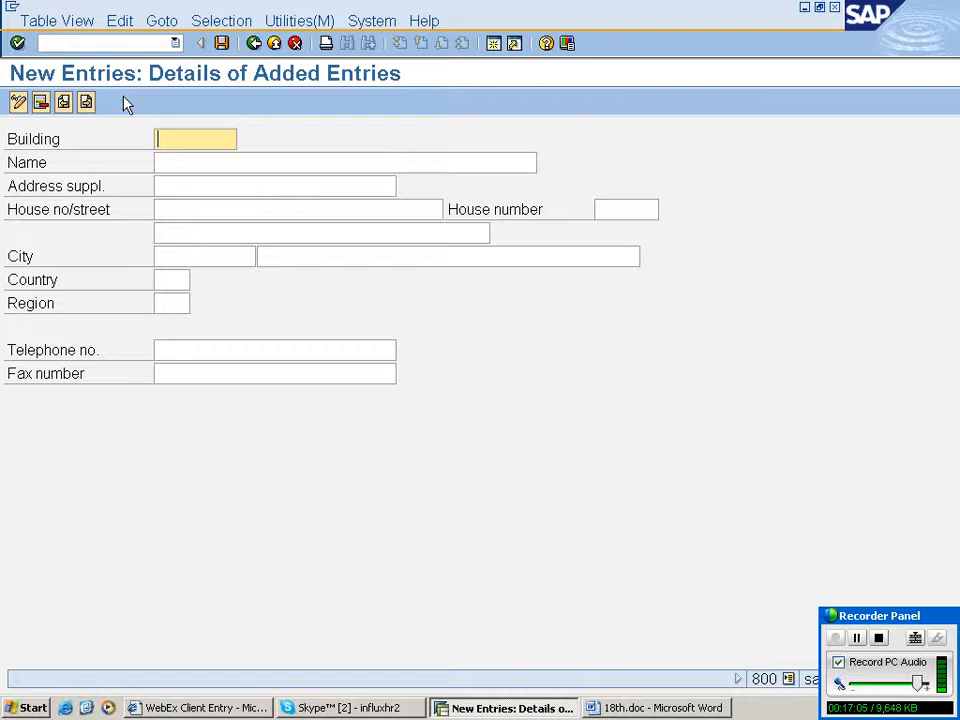
type("rahub")
key("Tab")
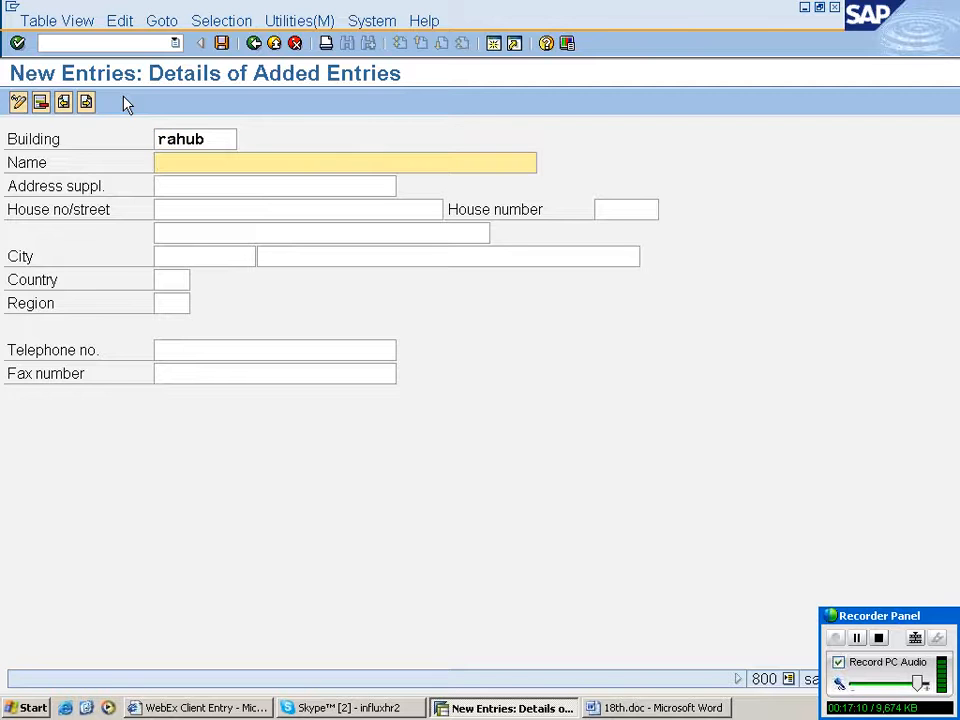
type("corporate office")
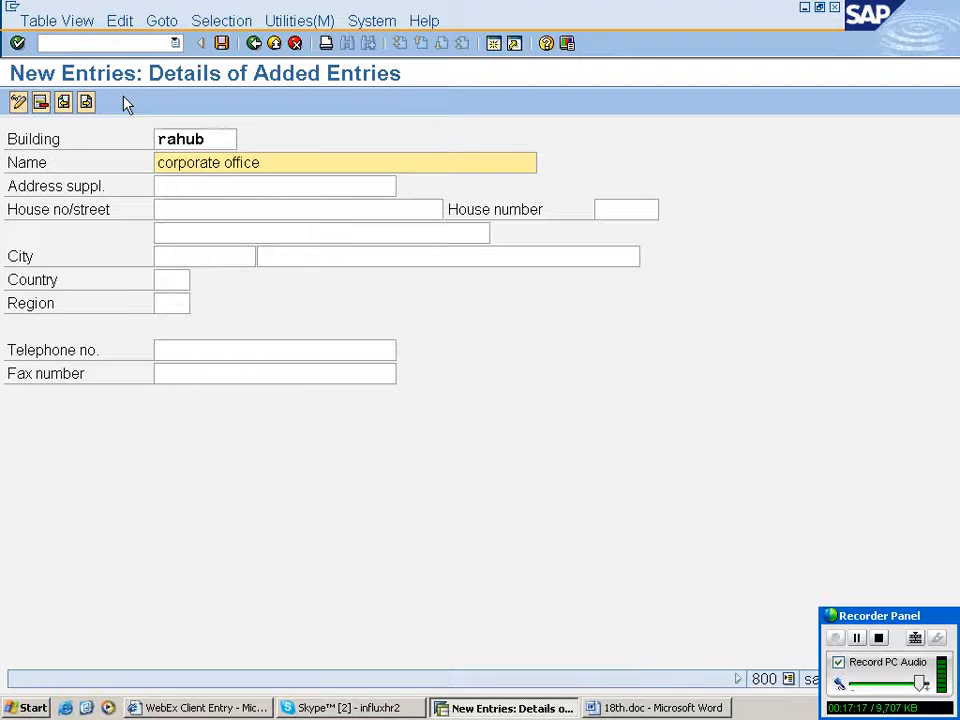
- Enter street northen square, house number 55 and the second street line djf for the building
left_click(320, 188)
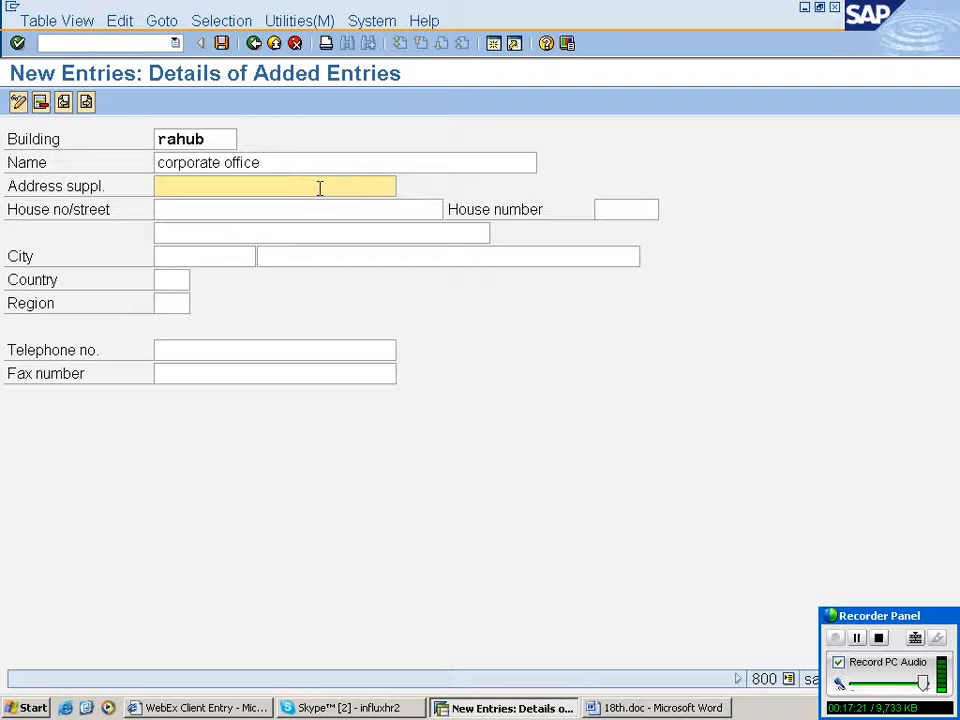
key("shift+Tab")
left_click(318, 209)
type("nor")
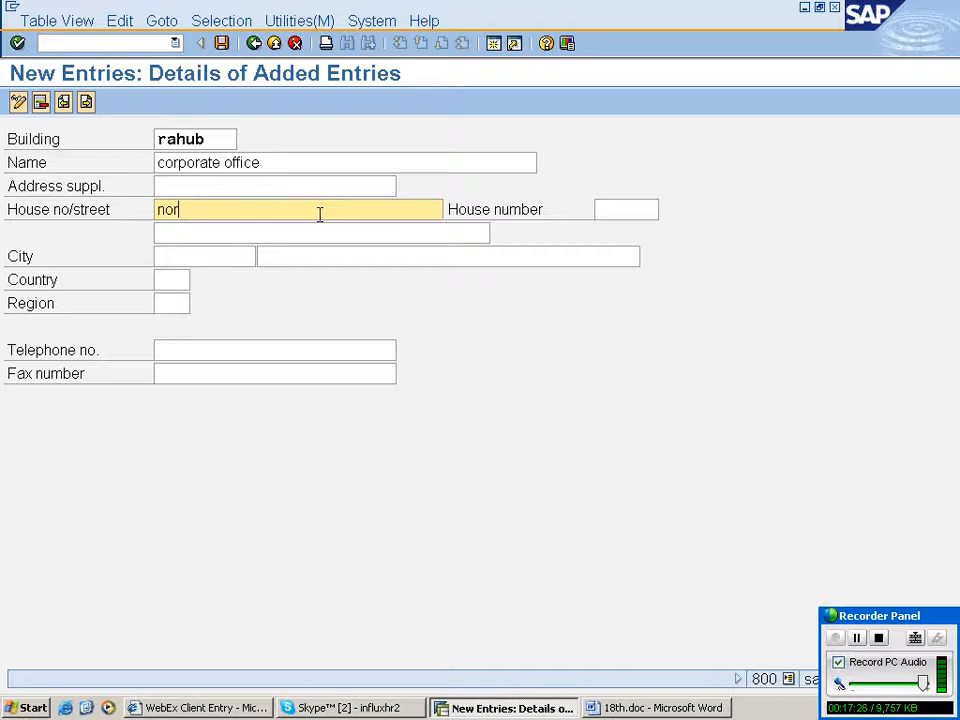
type("then s")
key("BackSpace")
key("BackSpace")
key("BackSpace")
key("BackSpace")
key("BackSpace")
key("BackSpace")
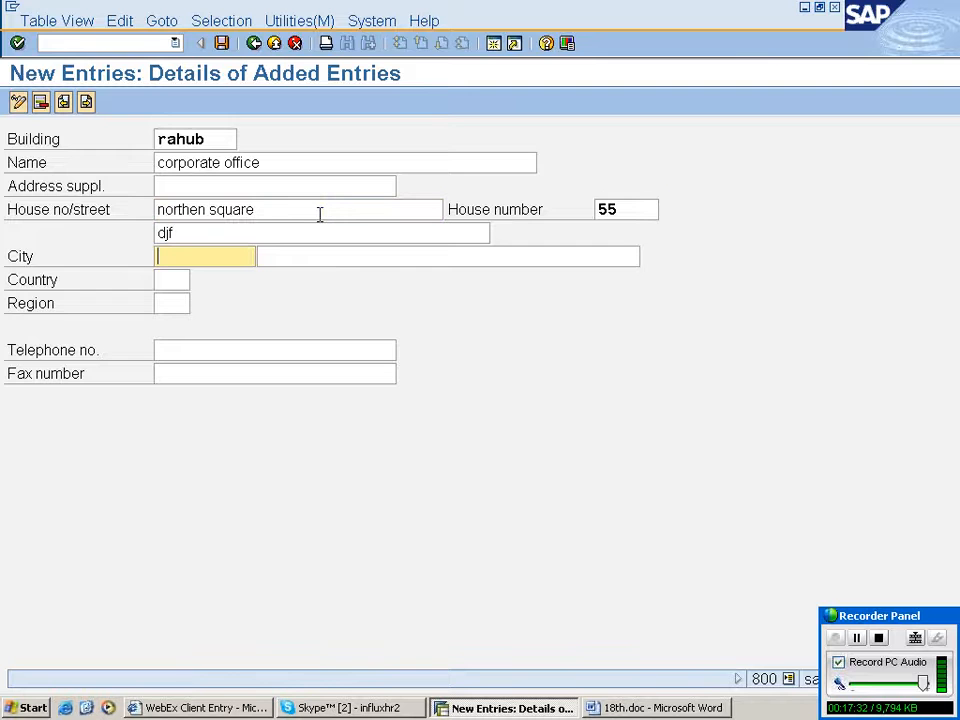
key("BackSpace")
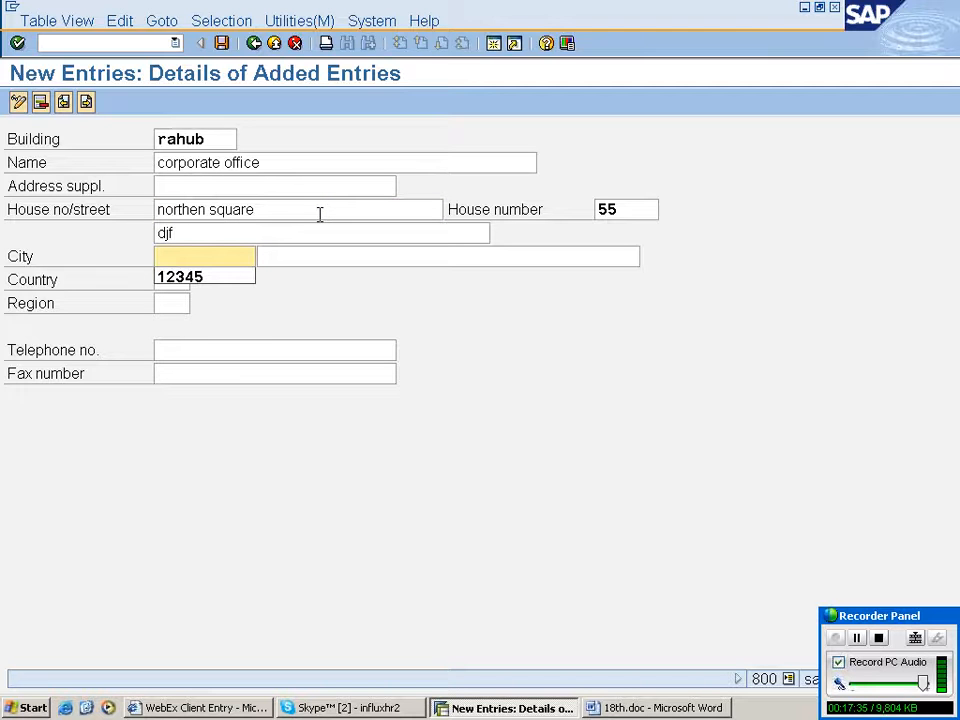
- Set postal code 12345, city new york, country us and region ny for the building
type("12345")
key("Tab")
type("ne")
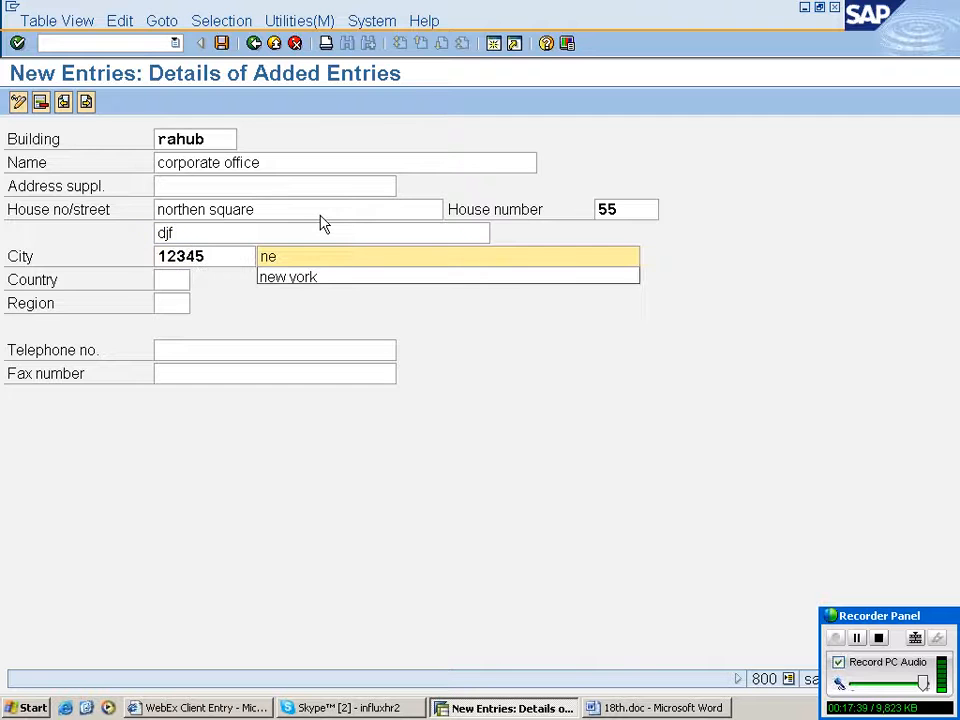
key("Down")
key("Tab")
type("us")
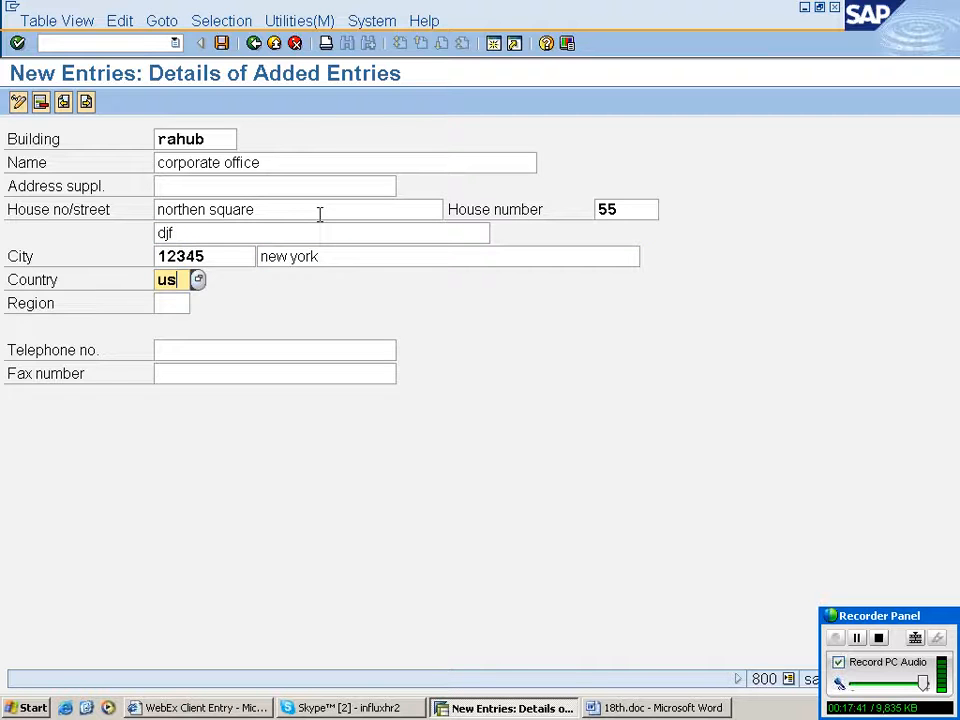
key("Tab")
type("ny")
key("Tab")
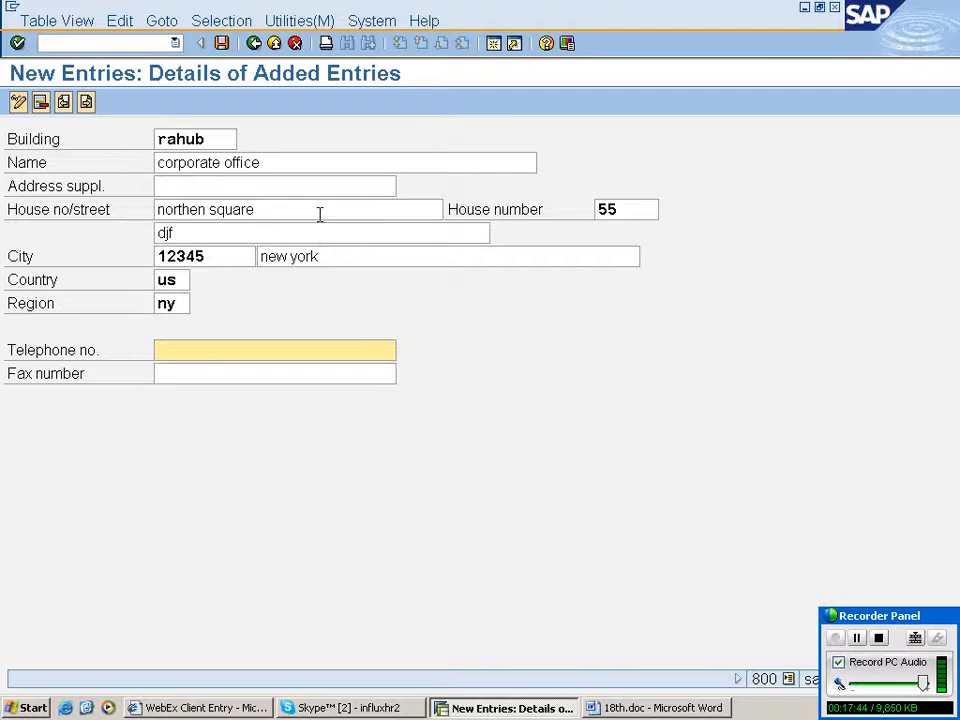
- Fill in the building's telephone and fax numbers
type("46545")
key("Tab")
type("654654")
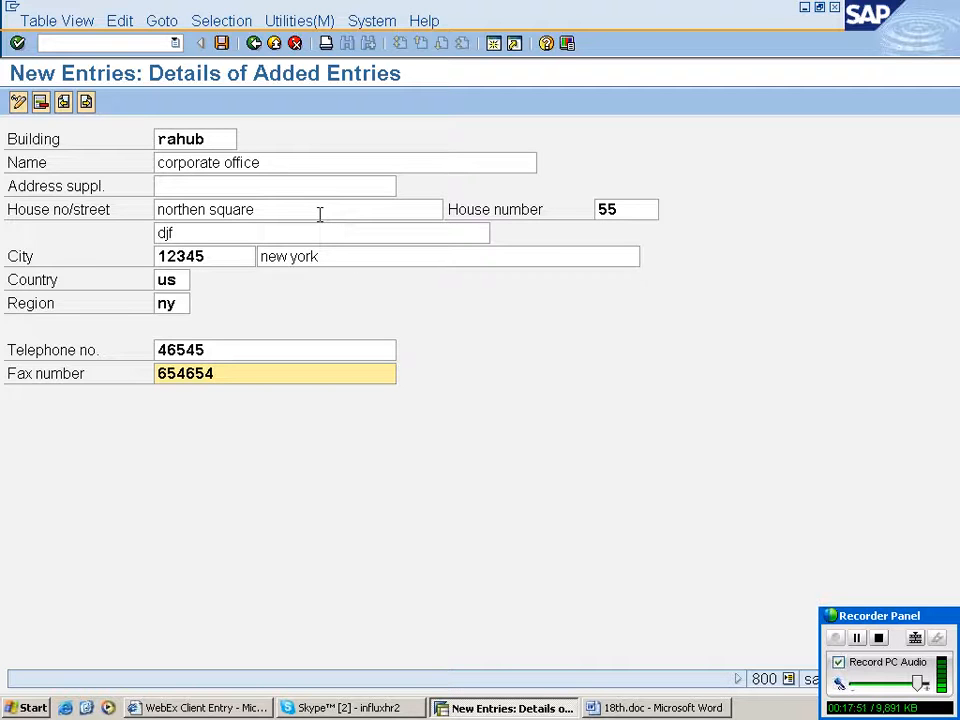
- Save the new building address, confirming the customizing request
left_click(222, 44)
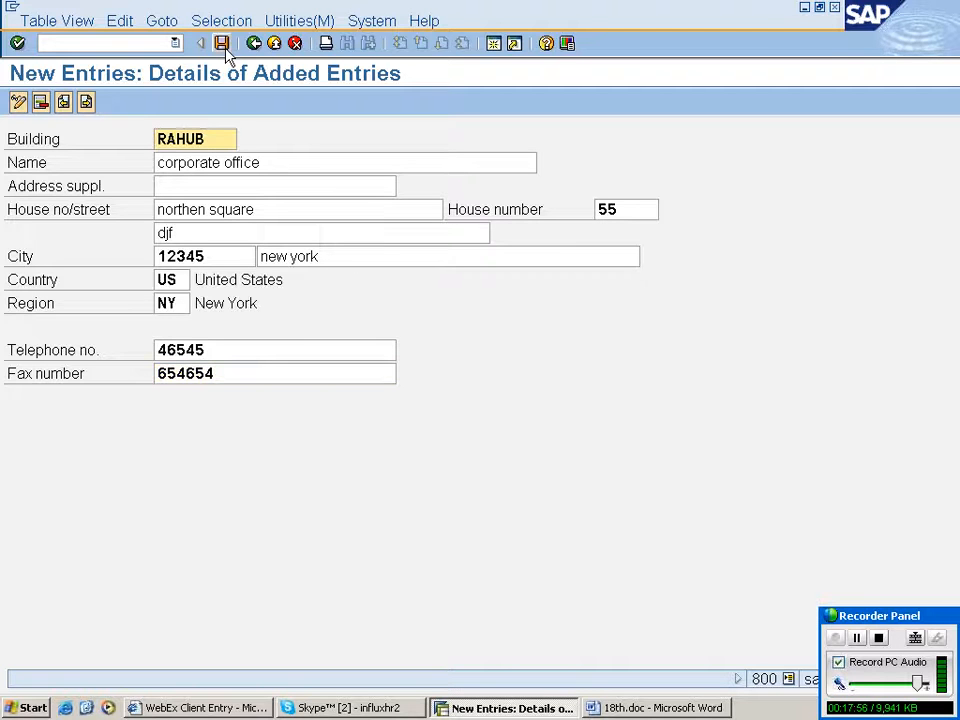
left_click(222, 44)
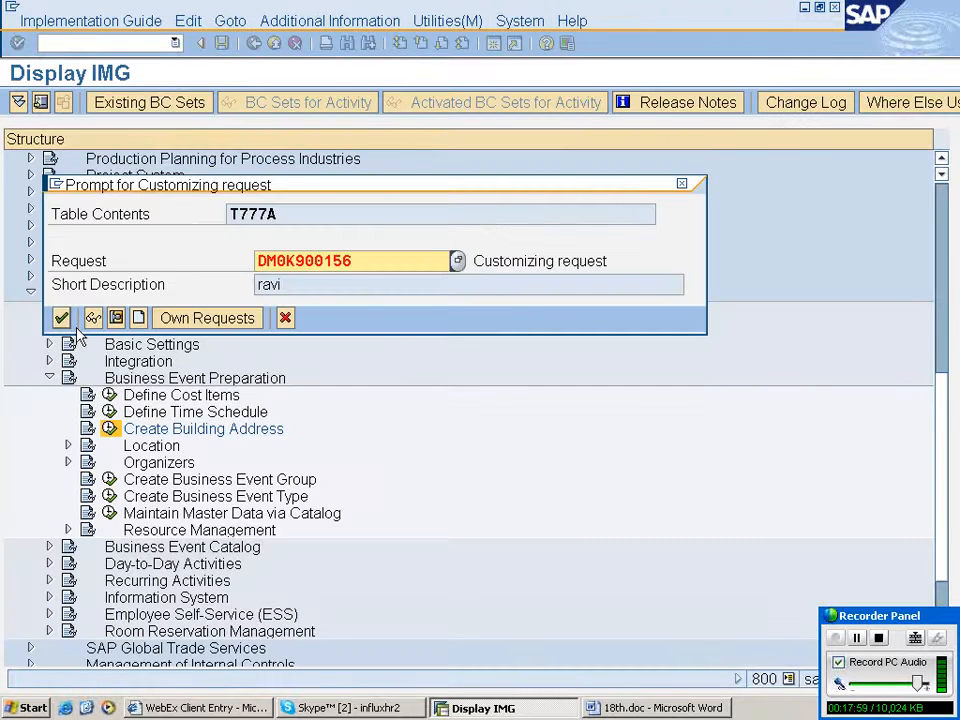
left_click(62, 318)
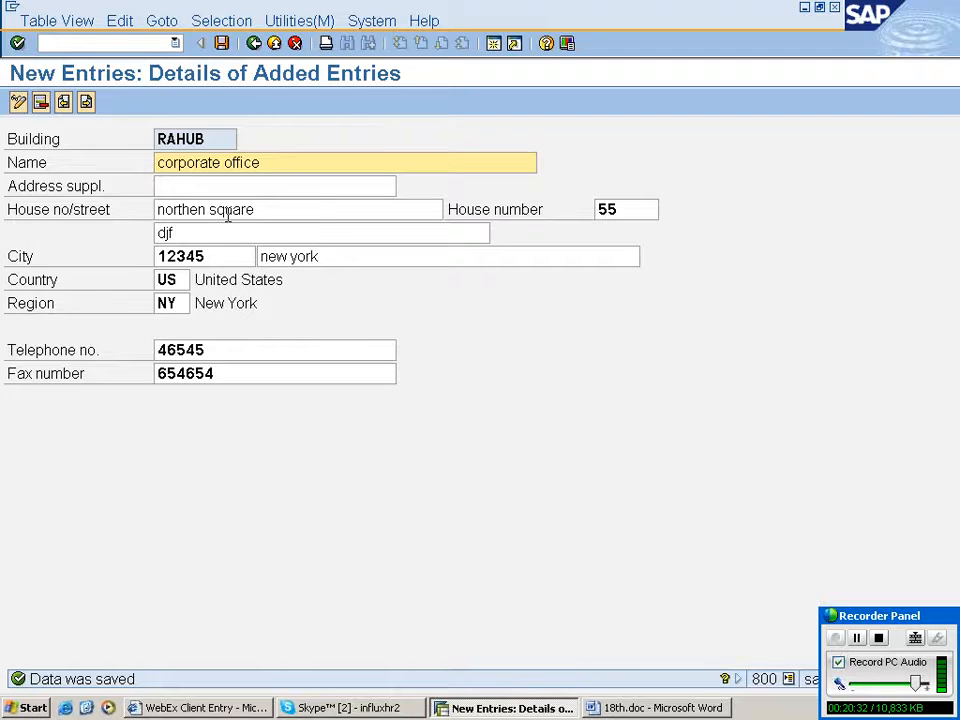
left_click(223, 45)
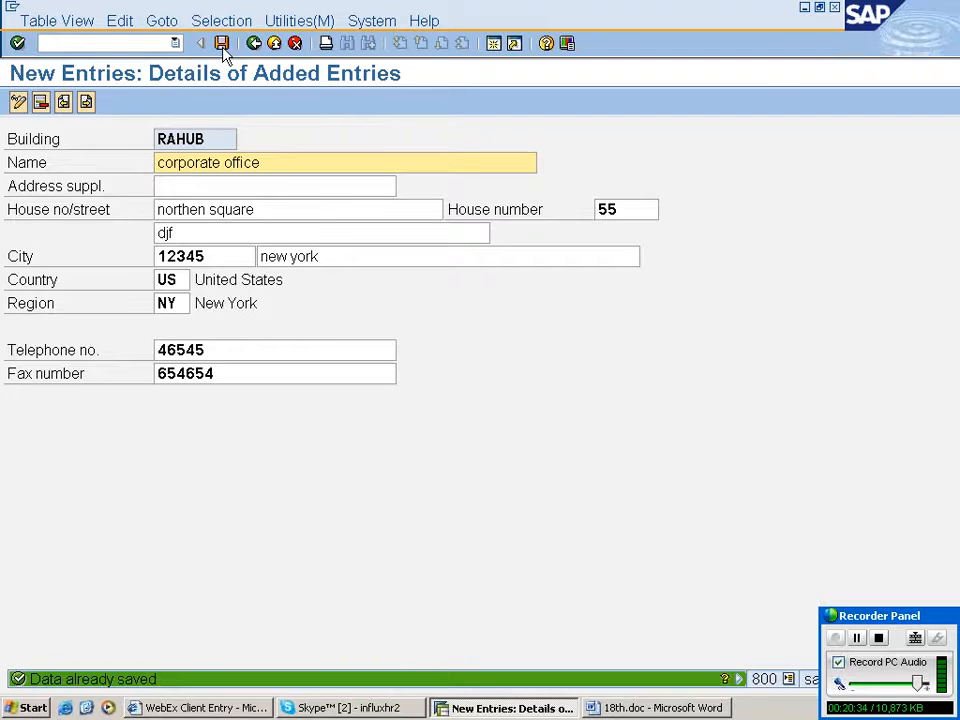
- Return to the IMG and open Create Location under the Location node of Business Event Preparation
left_click(254, 44)
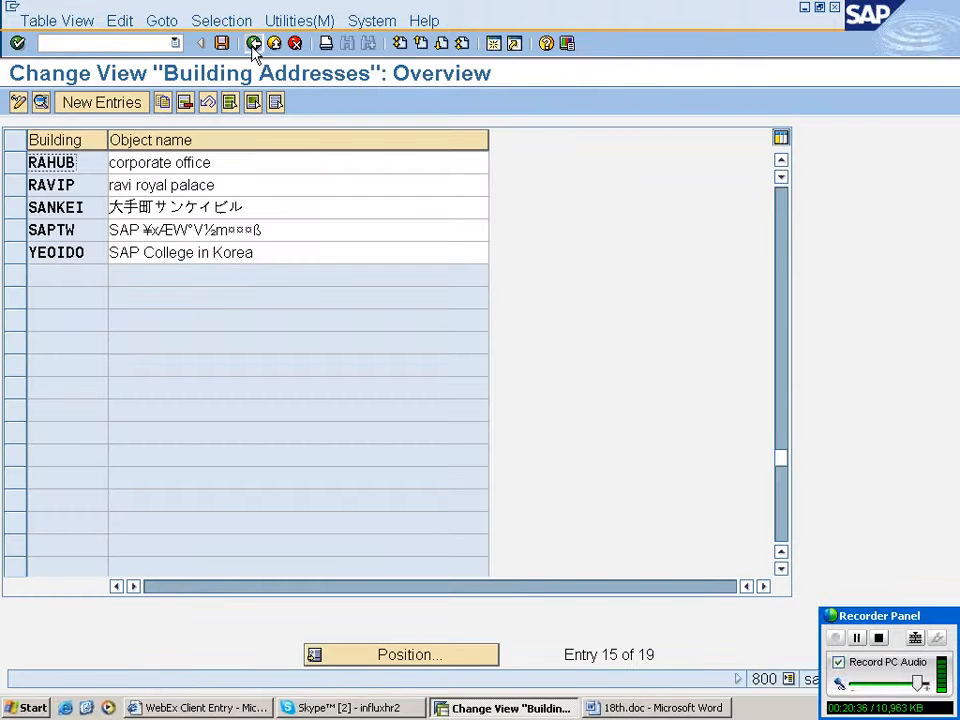
left_click(254, 44)
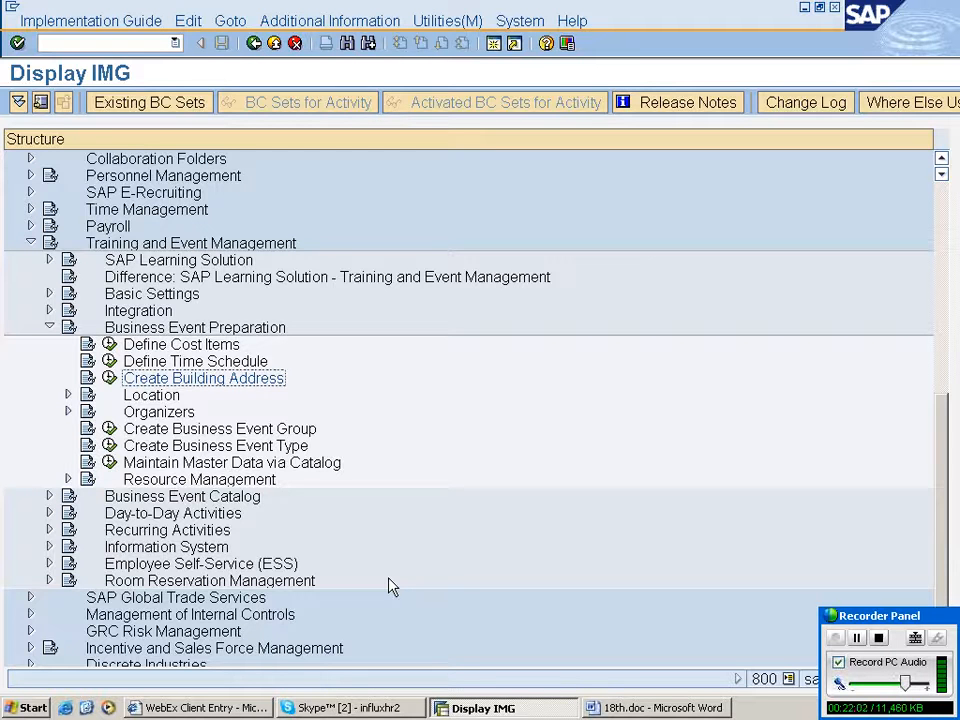
key("Down")
left_click(68, 394)
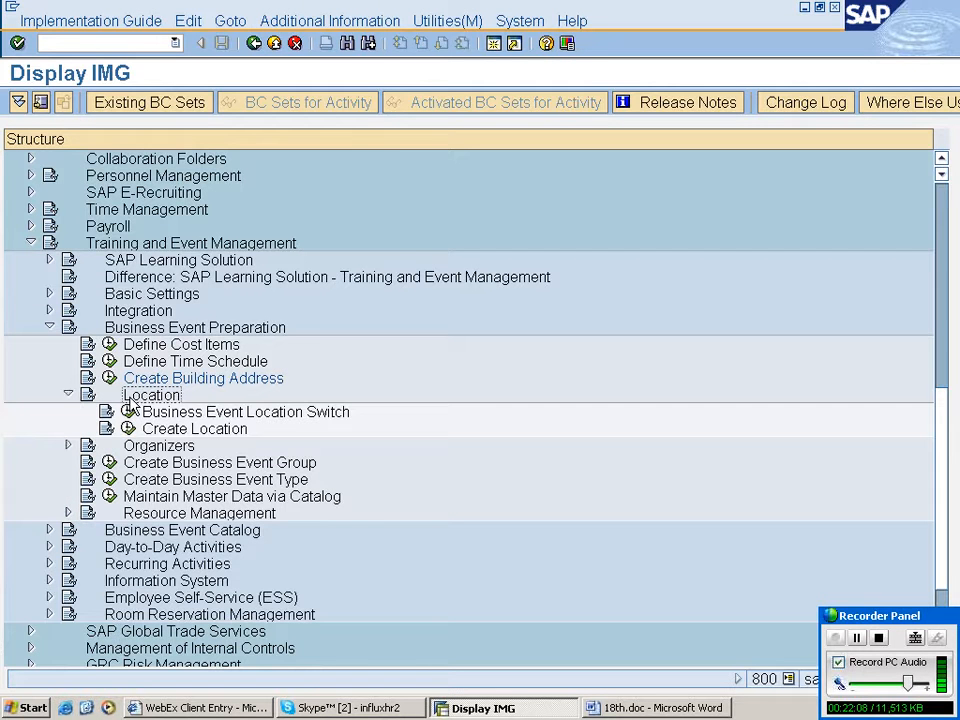
left_click(186, 430)
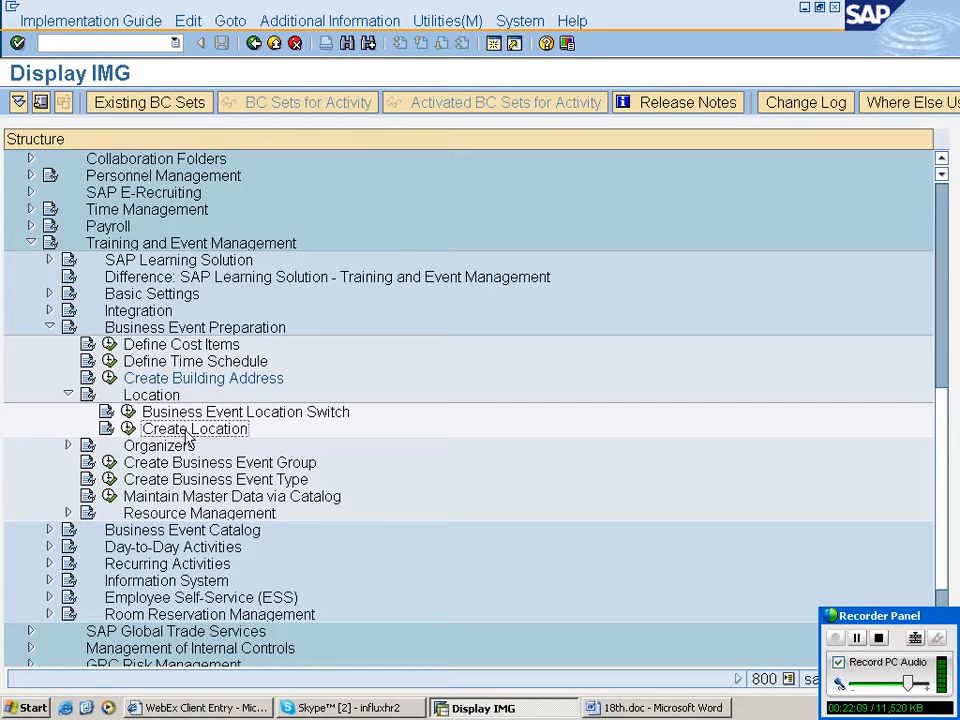
left_click(129, 400)
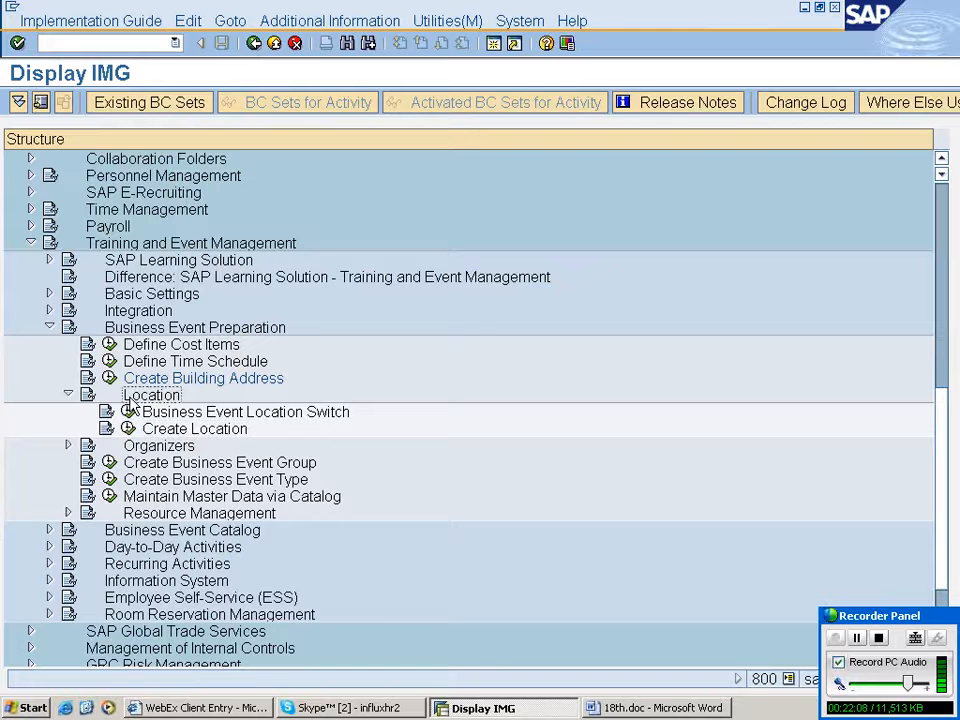
left_click(185, 434)
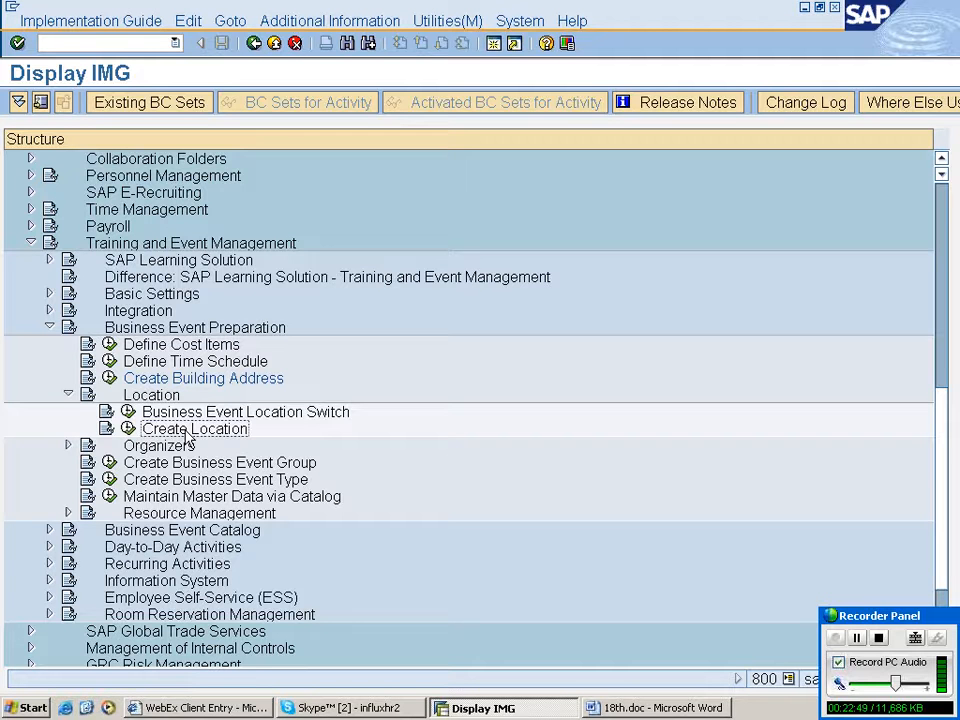
- Review the Create Location path in the Word notes document
key("alt+Tab")
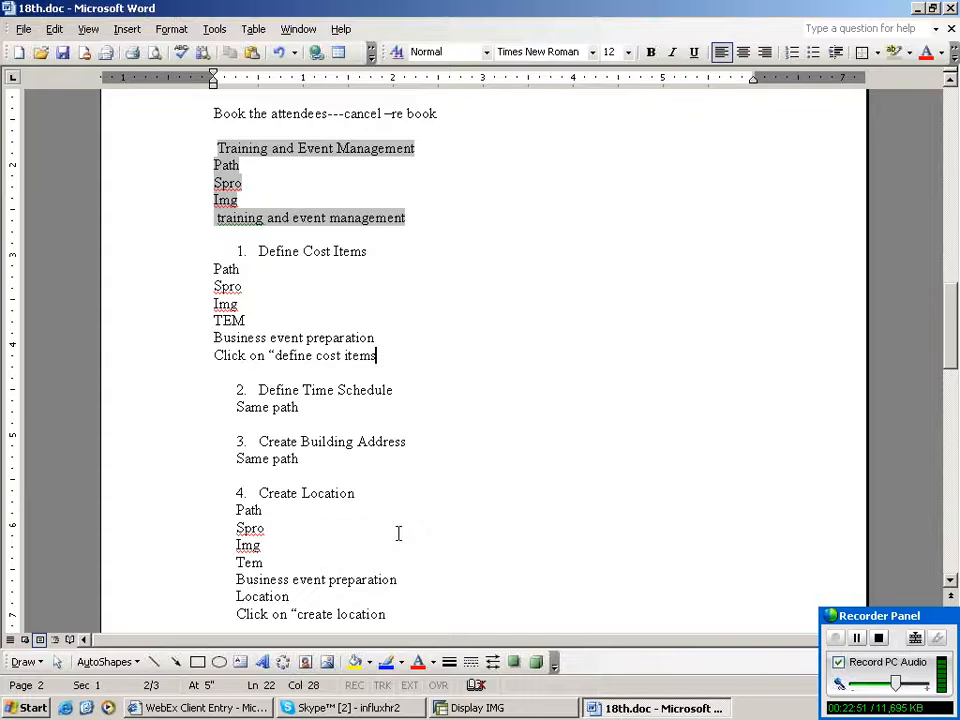
scroll(398, 534, "down", 3)
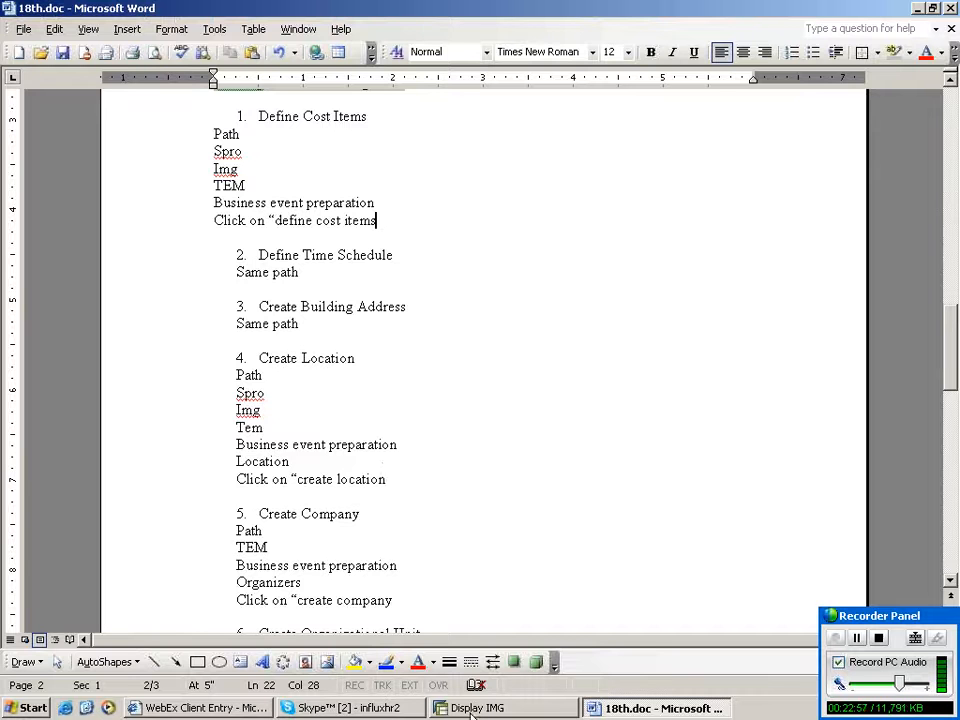
left_click(472, 708)
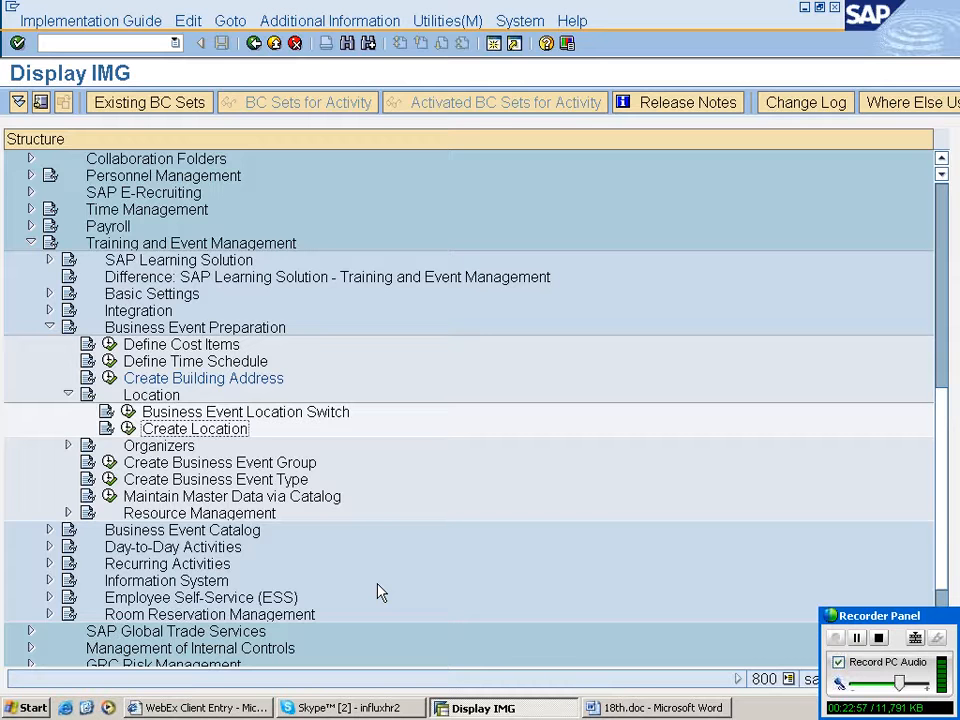
left_click(472, 708)
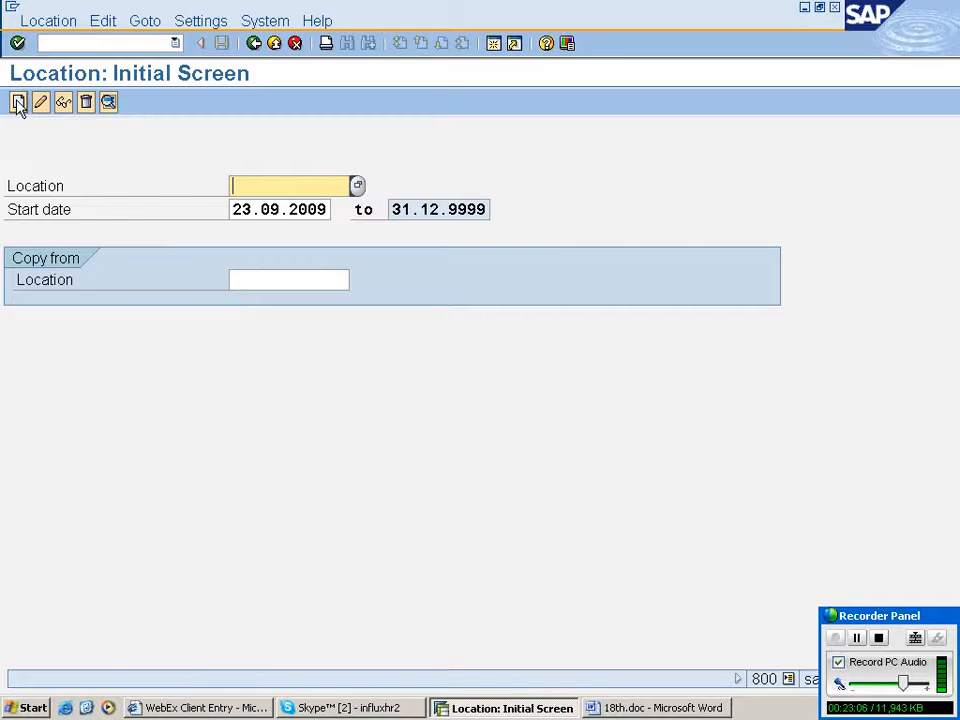
left_click(18, 103)
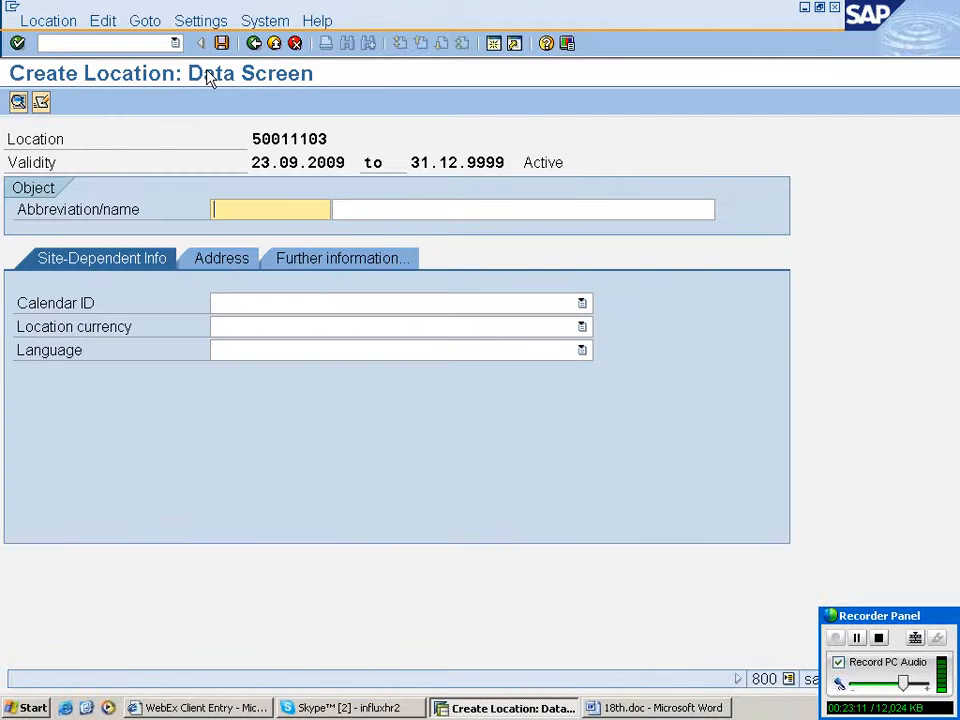
left_click(294, 44)
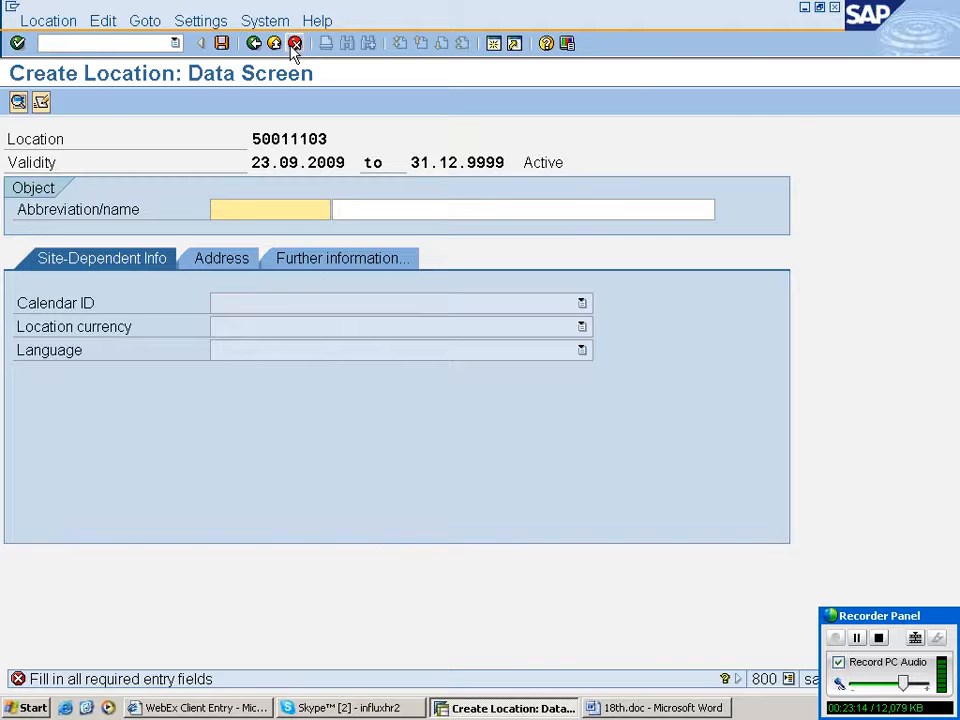
left_click(294, 44)
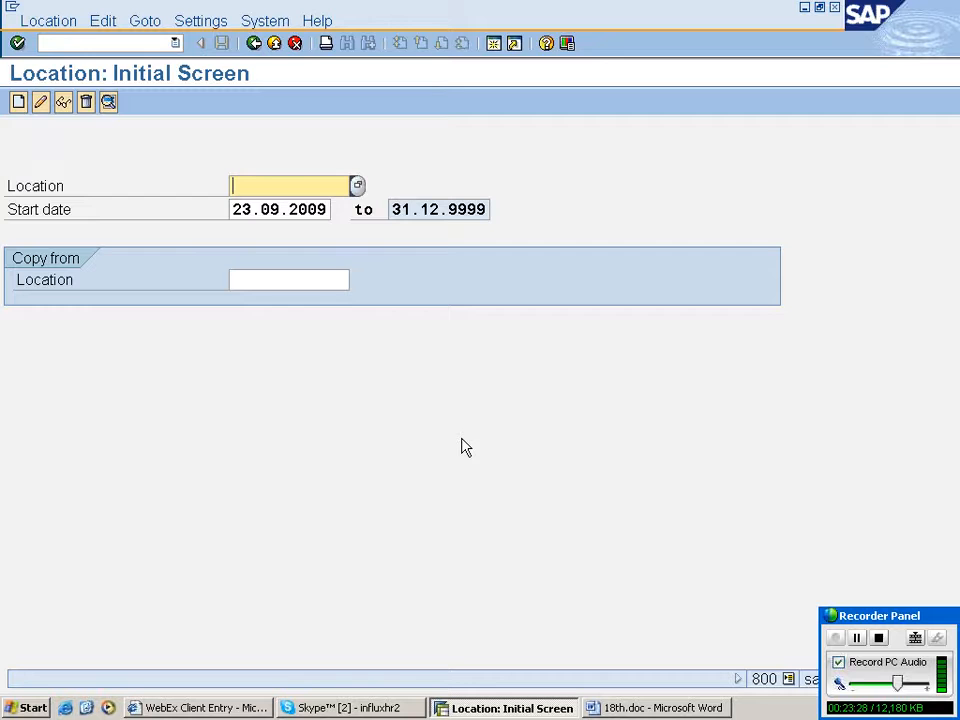
- Create a new location with abbreviation rahuny and name new york
left_click(18, 103)
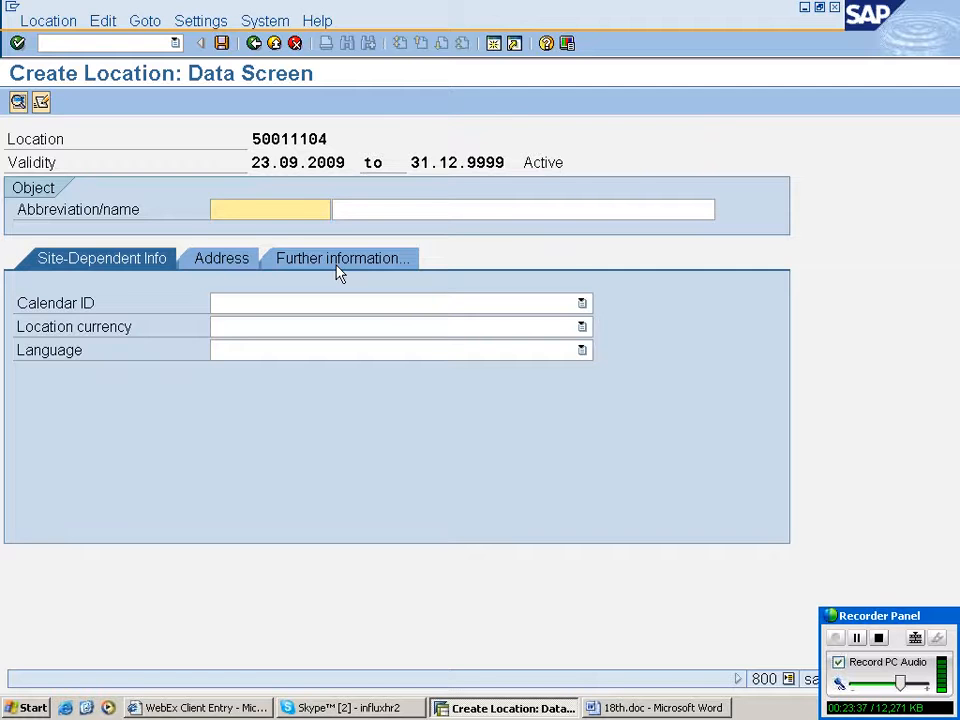
type("rahuny")
key("Tab")
type("new")
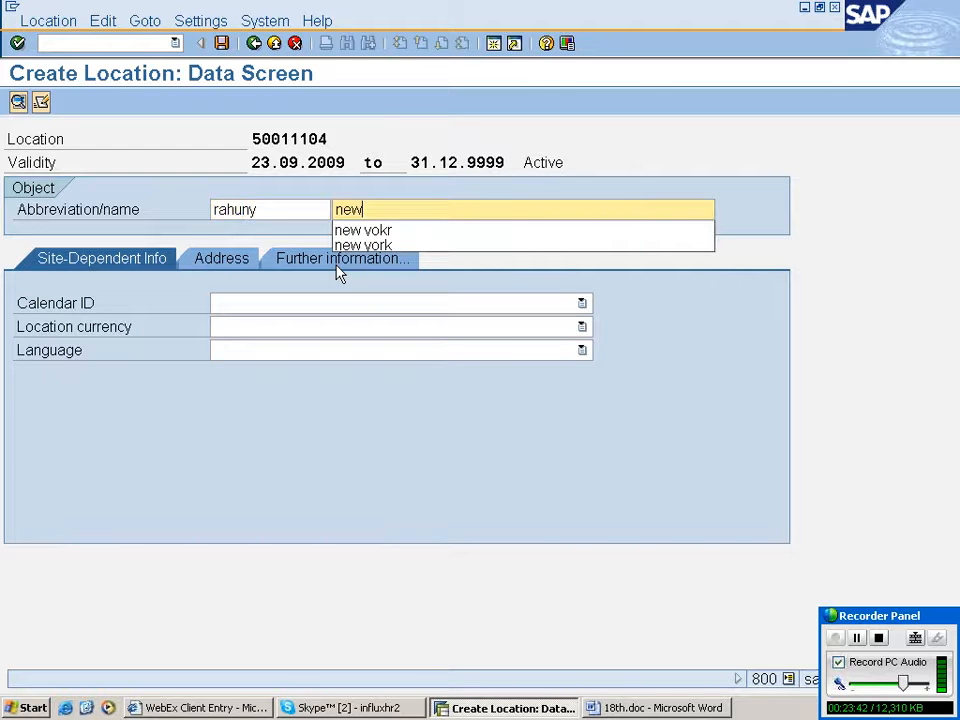
type(" york")
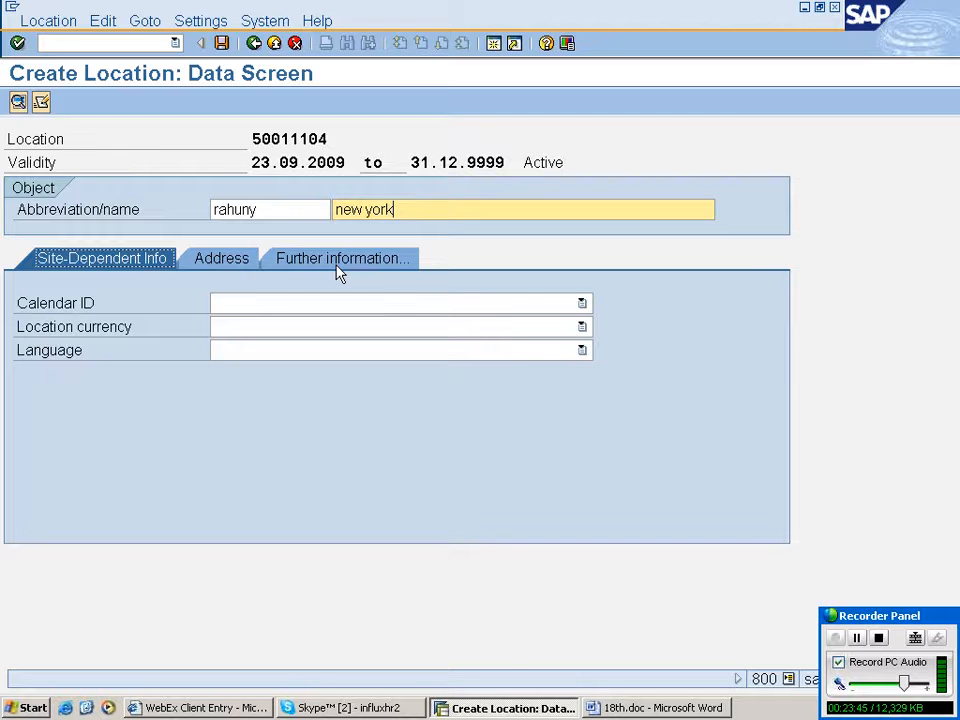
- Set the location's calendar ID to RH factory calenar for plant and corporate office and currency to USD American Dollar
left_click(583, 411)
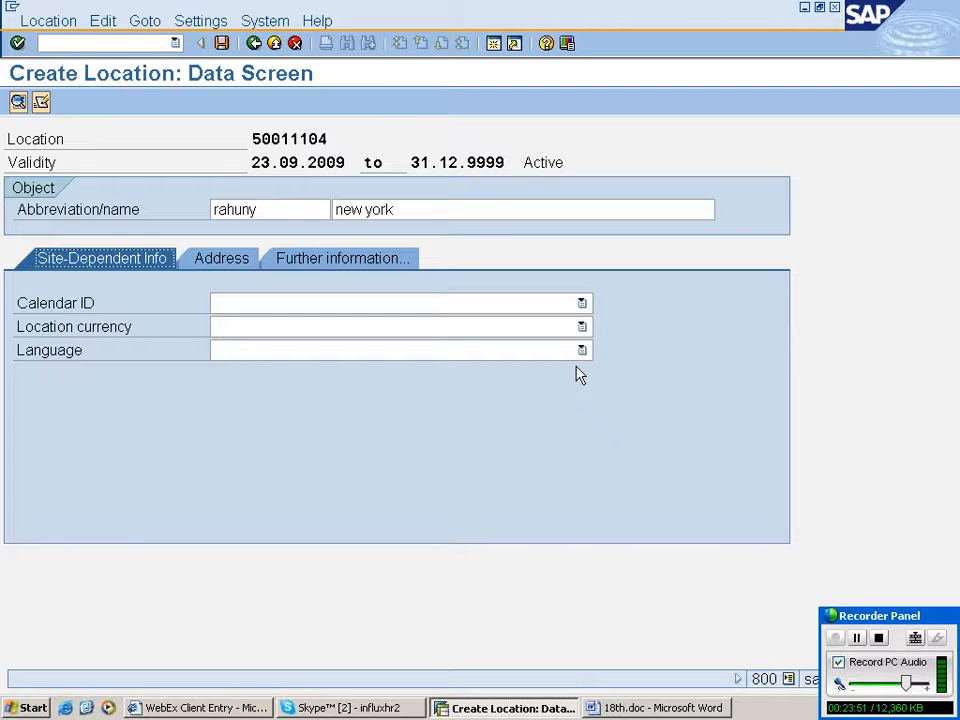
left_click(581, 303)
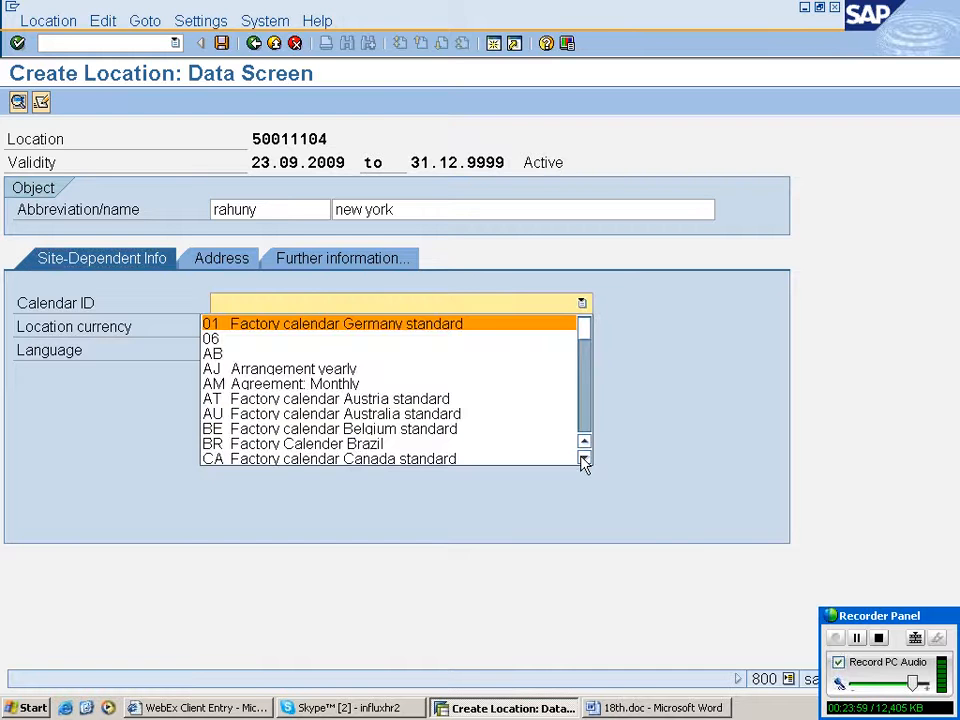
left_click(585, 459)
left_click(585, 459)
left_click(585, 459)
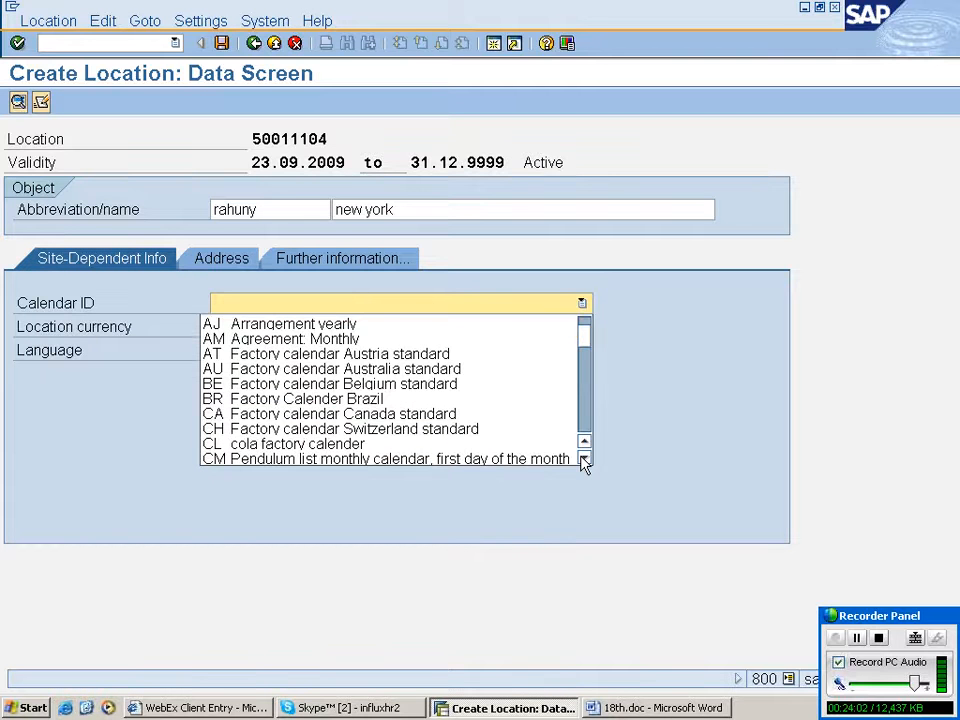
left_click(585, 459)
left_click(585, 459)
left_click(585, 459)
left_click(585, 459)
left_click(585, 459)
left_click(585, 459)
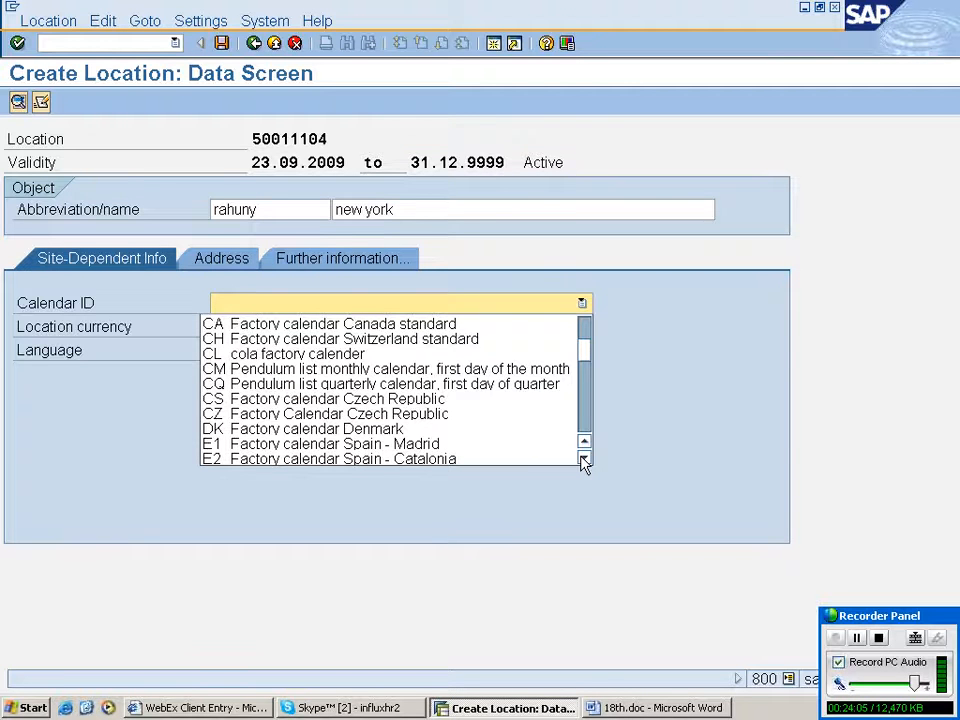
left_click(585, 459)
left_click(585, 459)
left_click(585, 459)
left_click(585, 459)
left_click(585, 459)
left_click(585, 459)
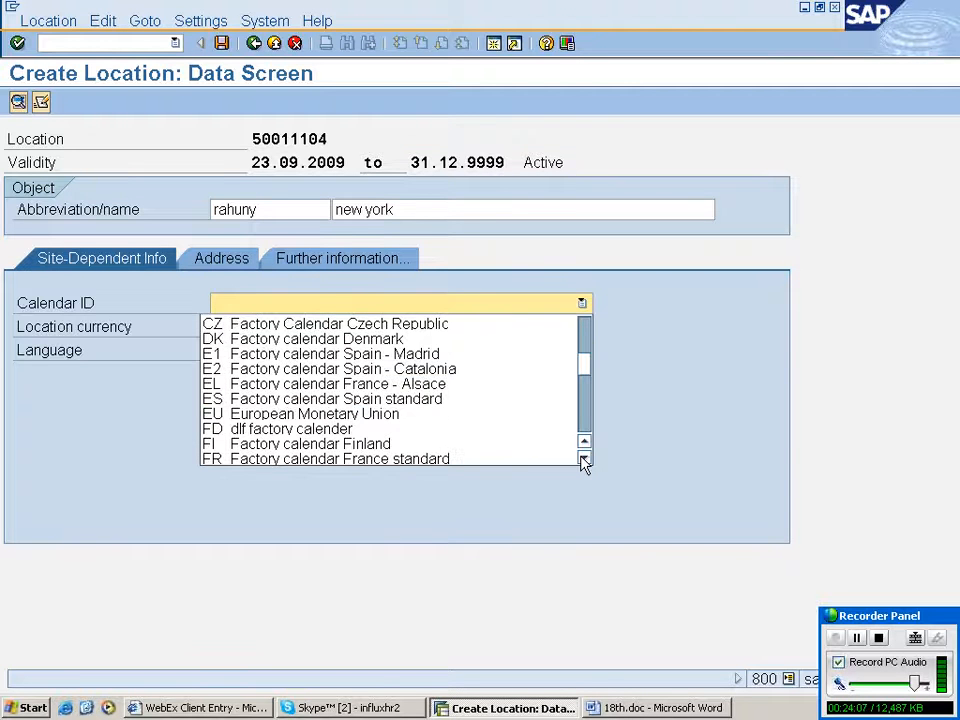
left_click(585, 459)
left_click(585, 459)
left_click(585, 459)
left_click(585, 459)
left_click(585, 459)
left_click(585, 459)
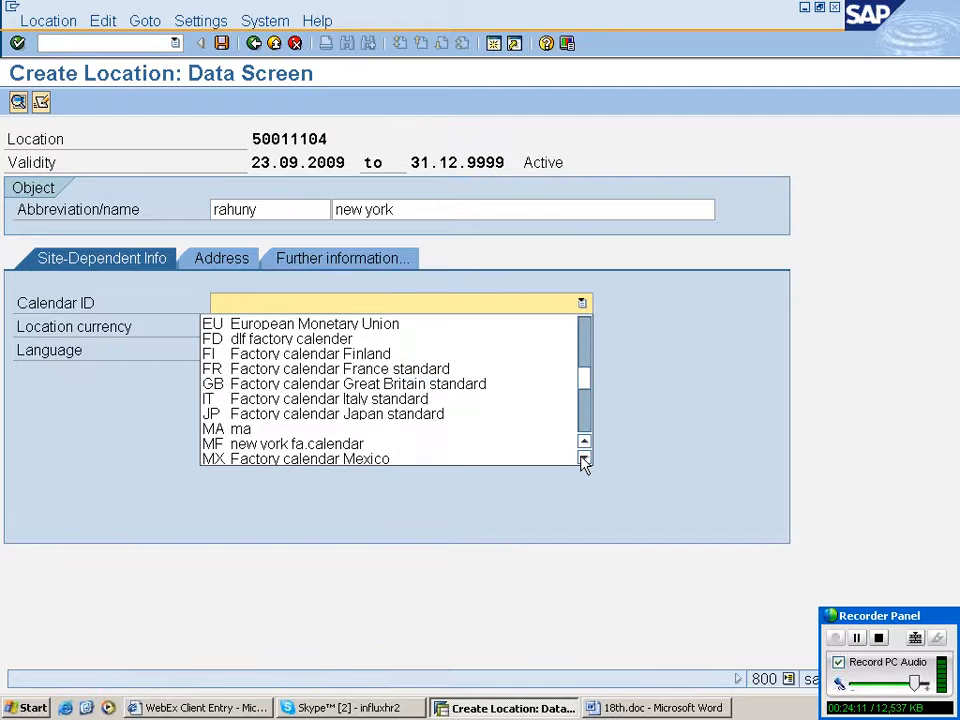
left_click(585, 459)
left_click(585, 459)
left_click(585, 459)
left_click(585, 459)
left_click(585, 459)
left_click(585, 459)
left_click(585, 459)
left_click(585, 459)
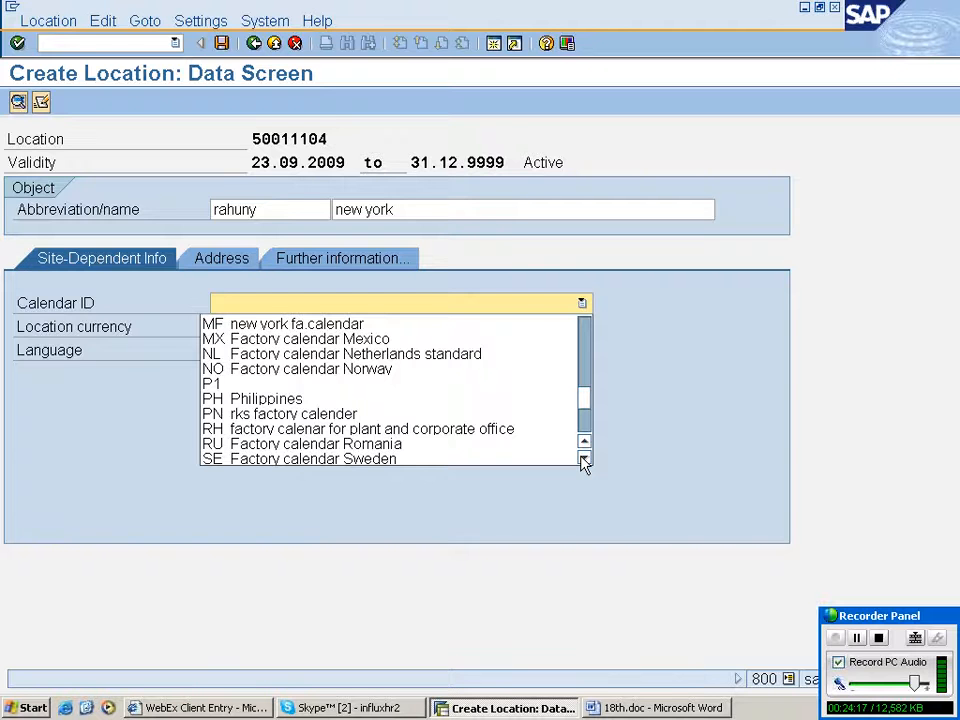
left_click(585, 459)
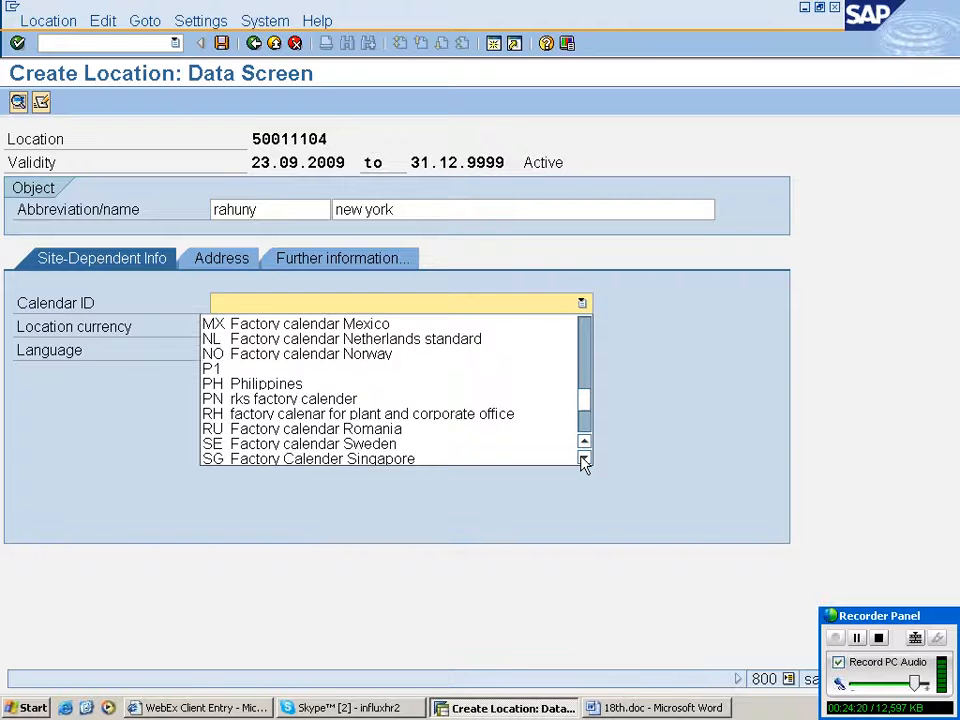
double_click(585, 459)
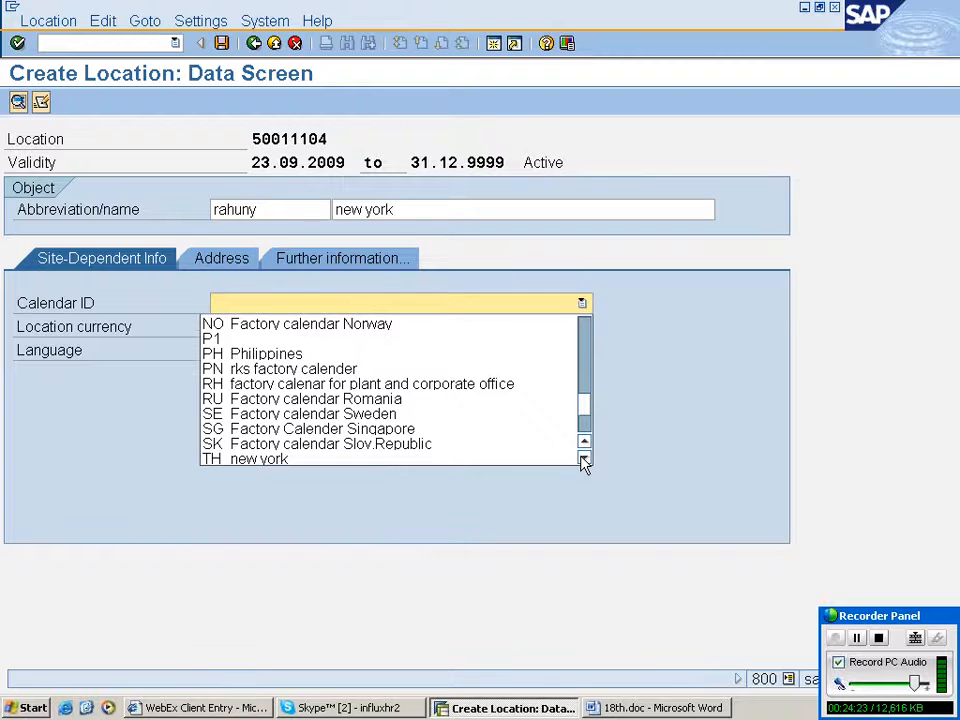
double_click(585, 459)
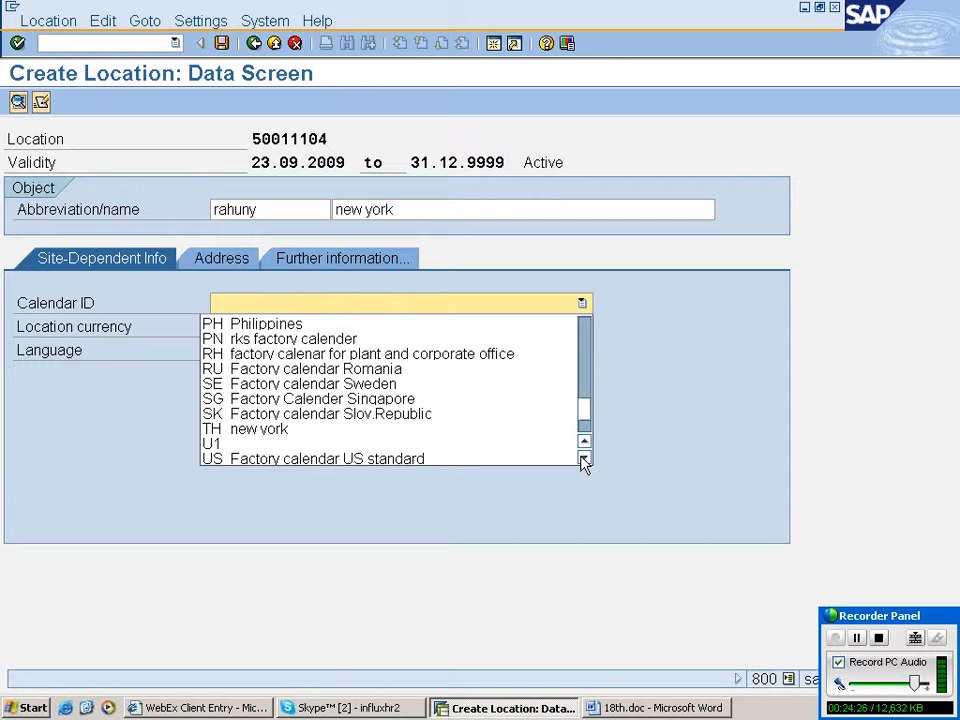
double_click(585, 459)
double_click(585, 459)
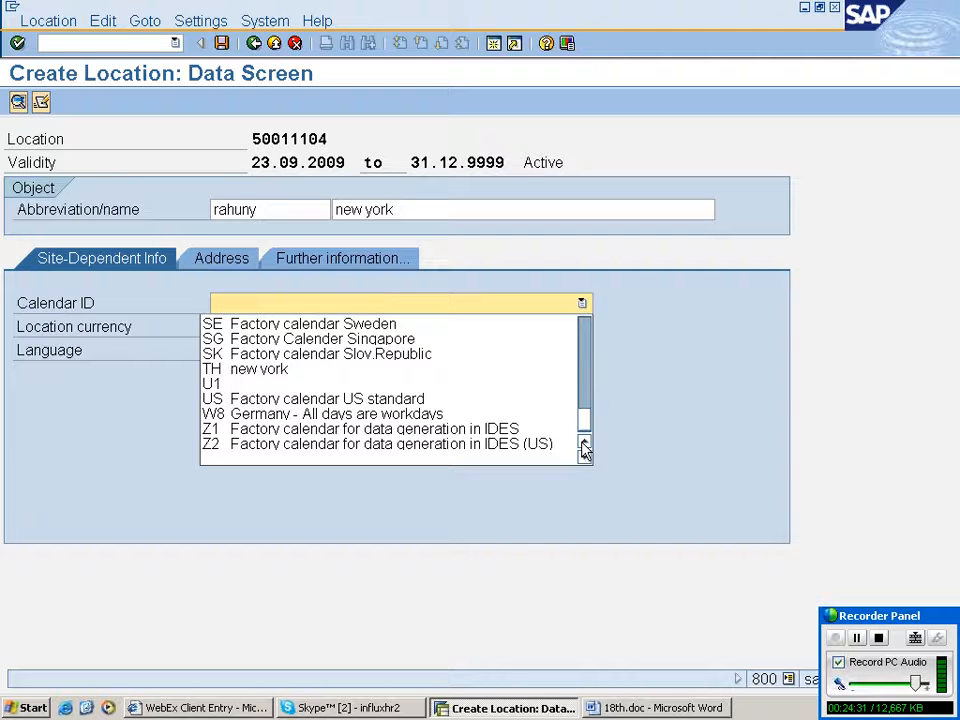
left_click(585, 446)
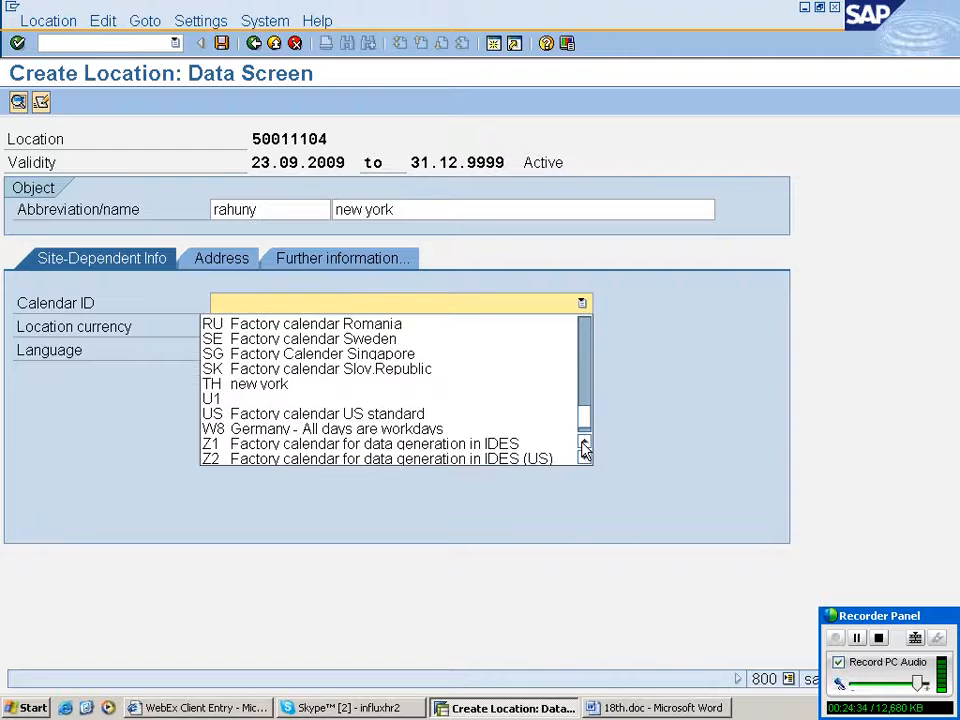
left_click(585, 446)
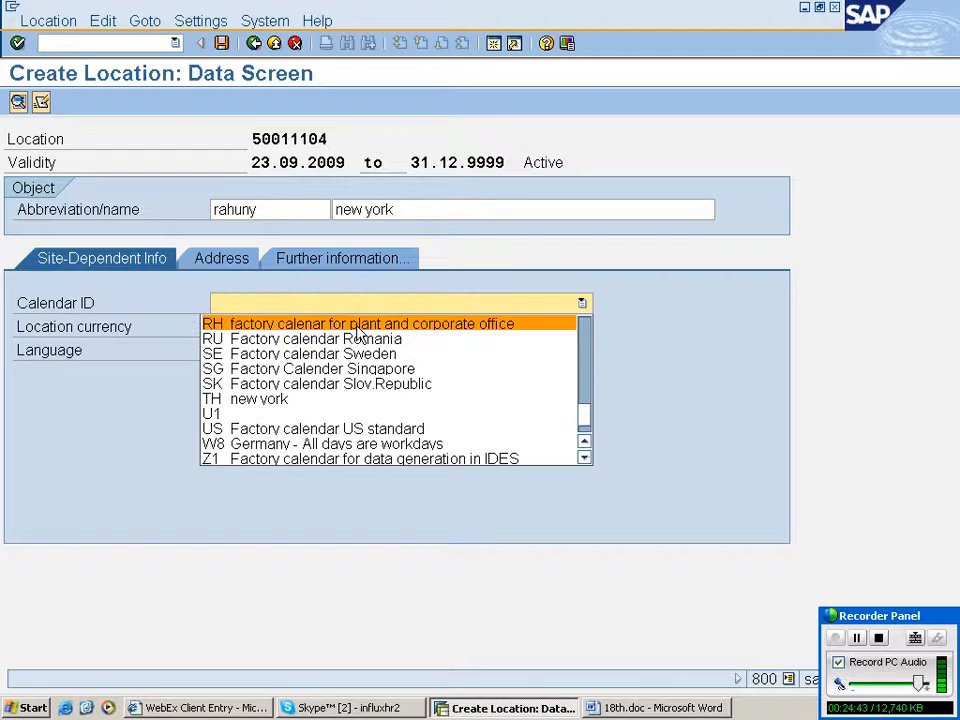
left_click(357, 329)
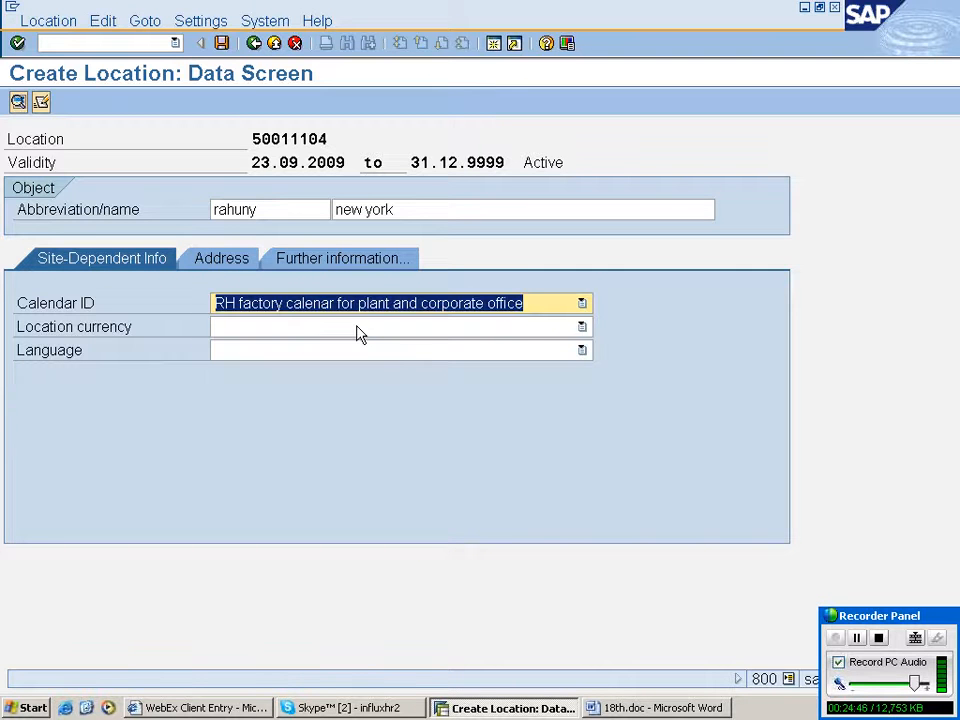
left_click(582, 329)
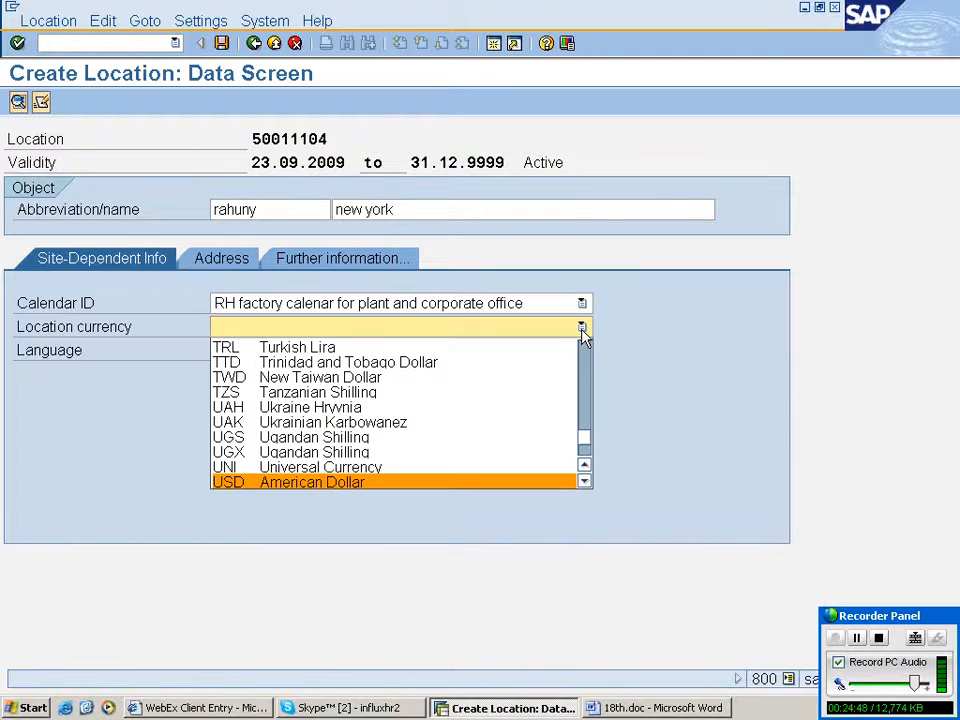
key("Return")
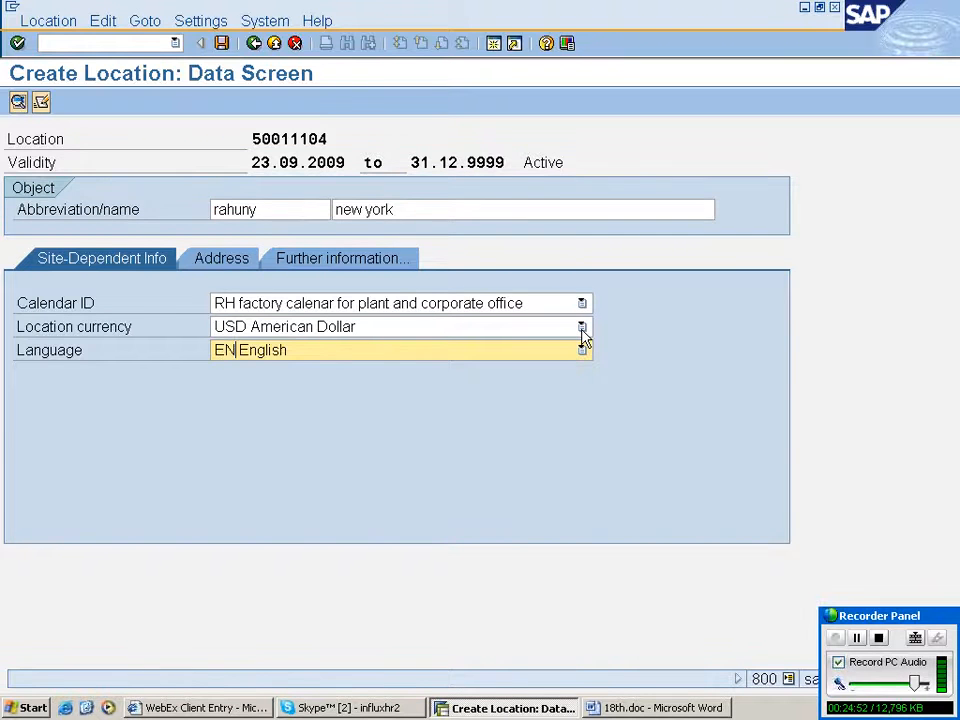
- On the location's address, enter address supplement rtrtr and street rtr
left_click(221, 258)
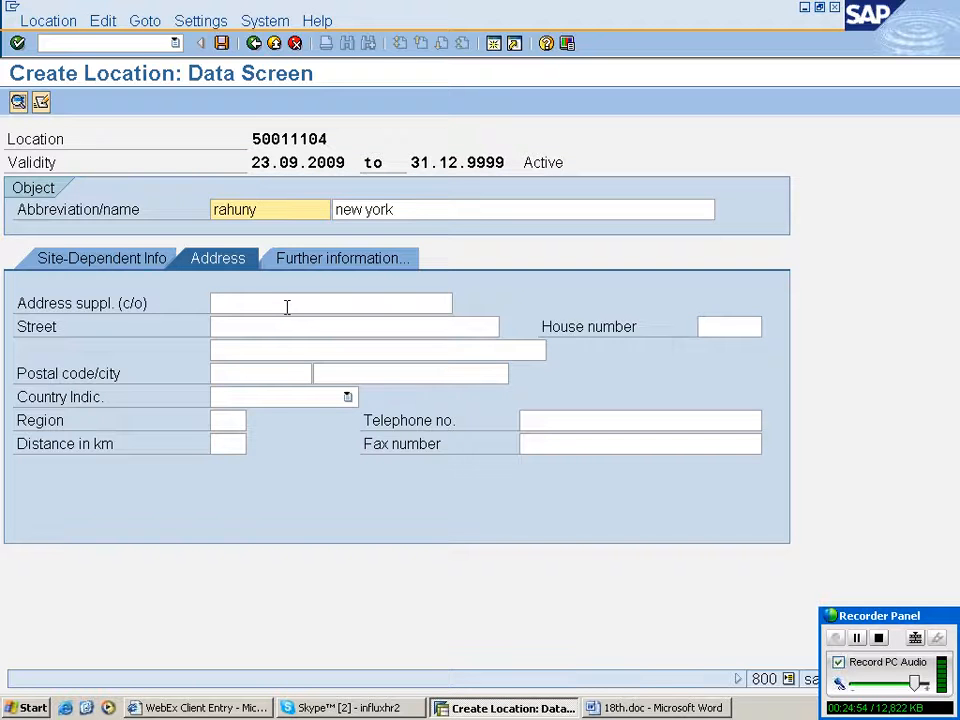
left_click(287, 305)
type("rtrtr")
key("Tab")
type("rtr")
key("Tab")
key("Tab")
- Enter postal code 12345 and city new york for the location address
type("b")
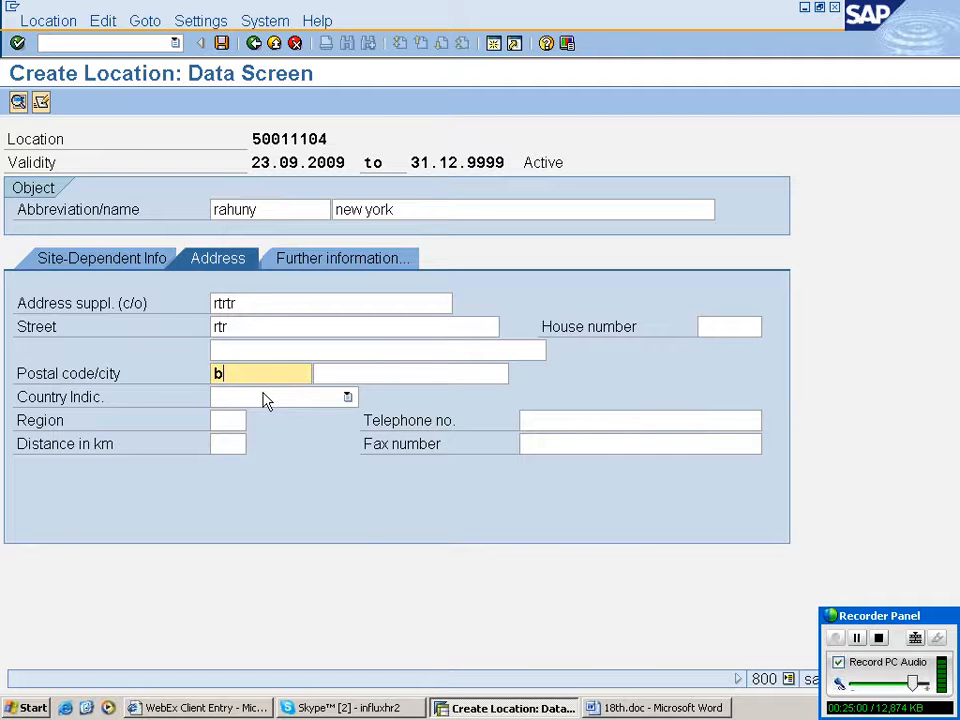
key("BackSpace")
left_click(258, 394)
key("Tab")
type("new york")
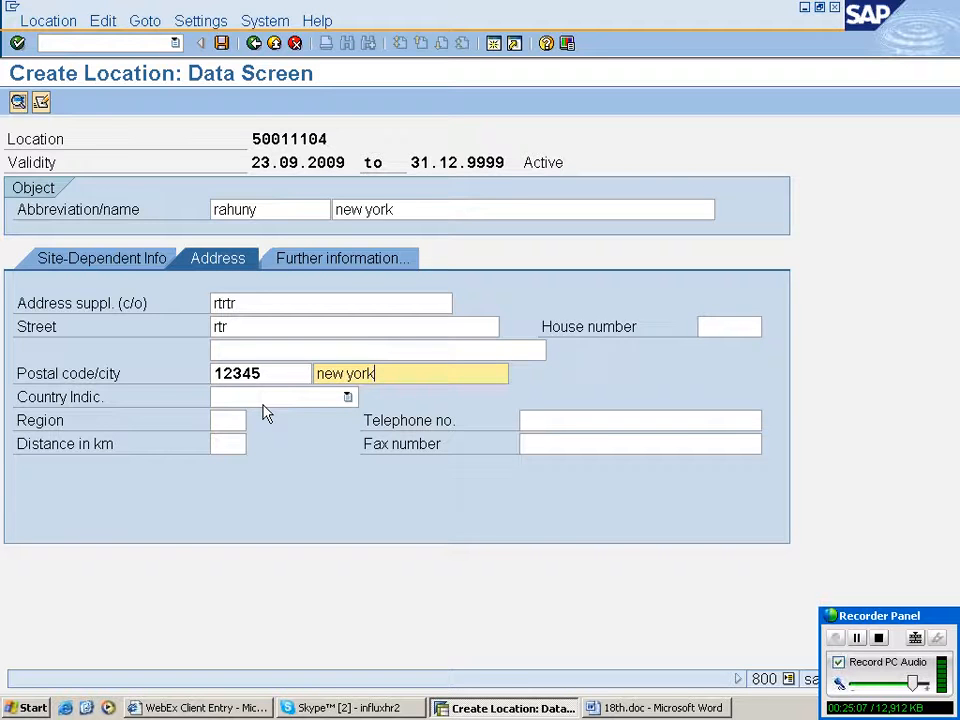
- Set the location's country to US United States and region to NY, then save the location
left_click(348, 397)
left_click(272, 403)
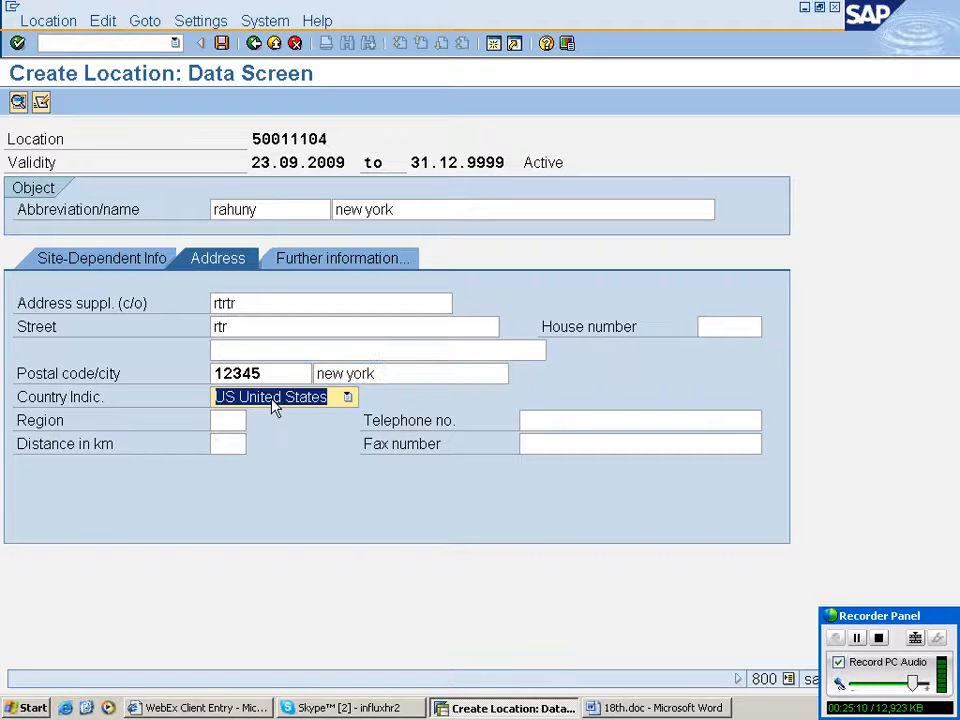
left_click(231, 420)
type("n")
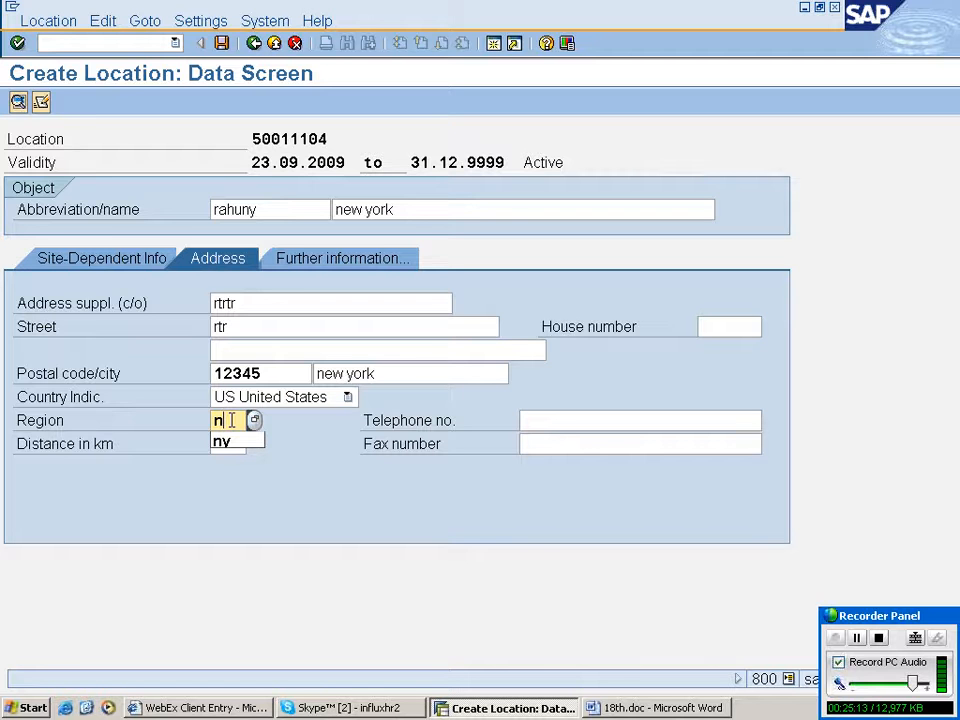
type("y")
left_click(222, 44)
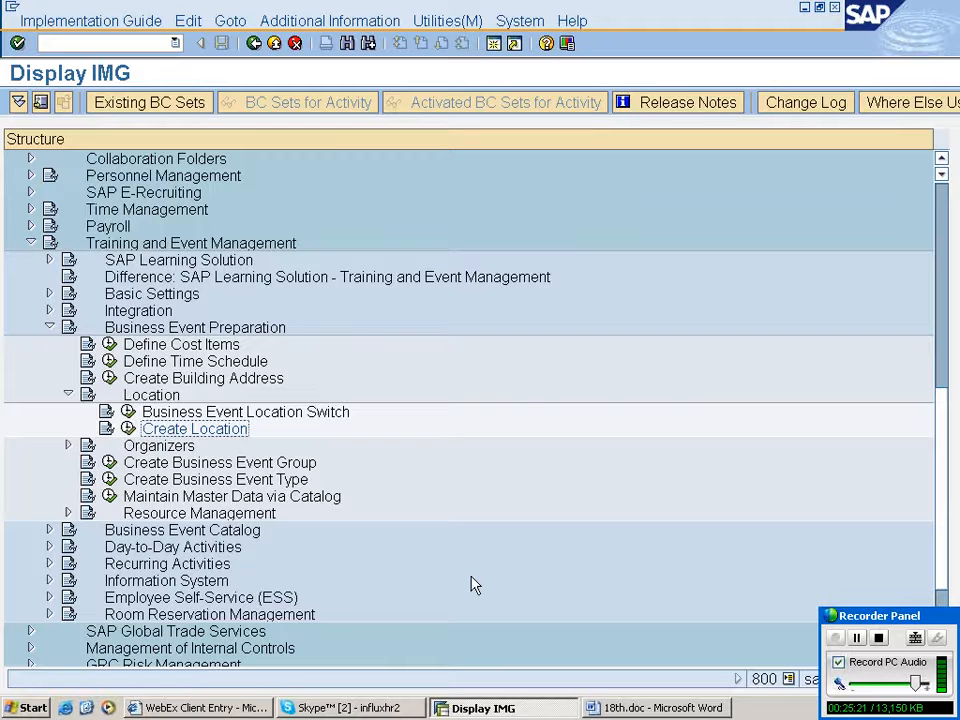
- Open Create Company under Organizers in Business Event Preparation and start creating a new company
left_click(68, 394)
left_click(68, 411)
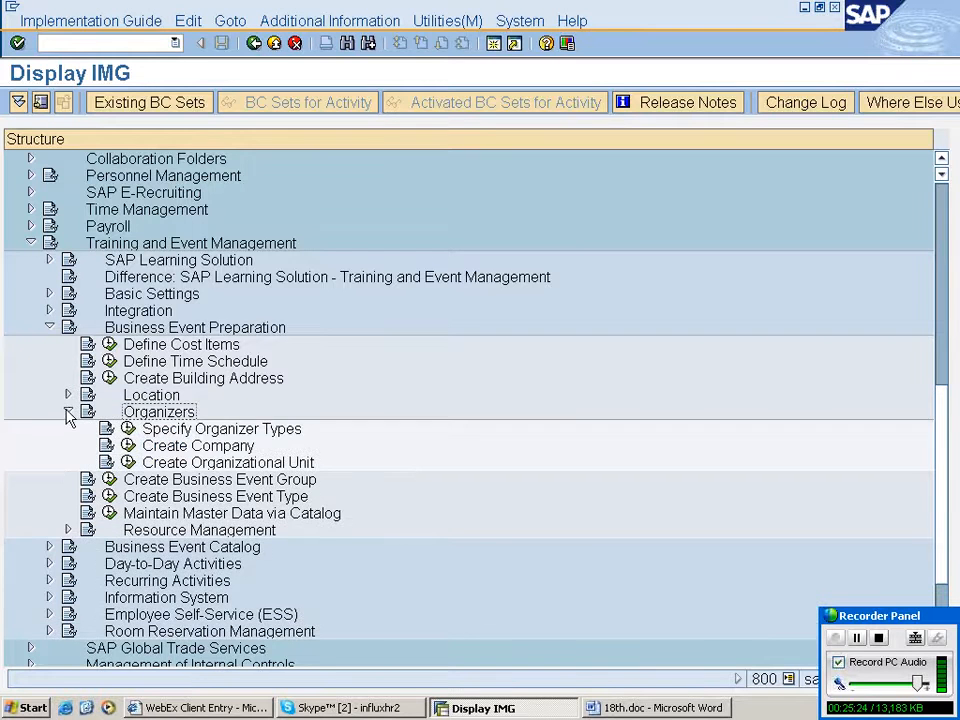
scroll(607, 428, "down", 1)
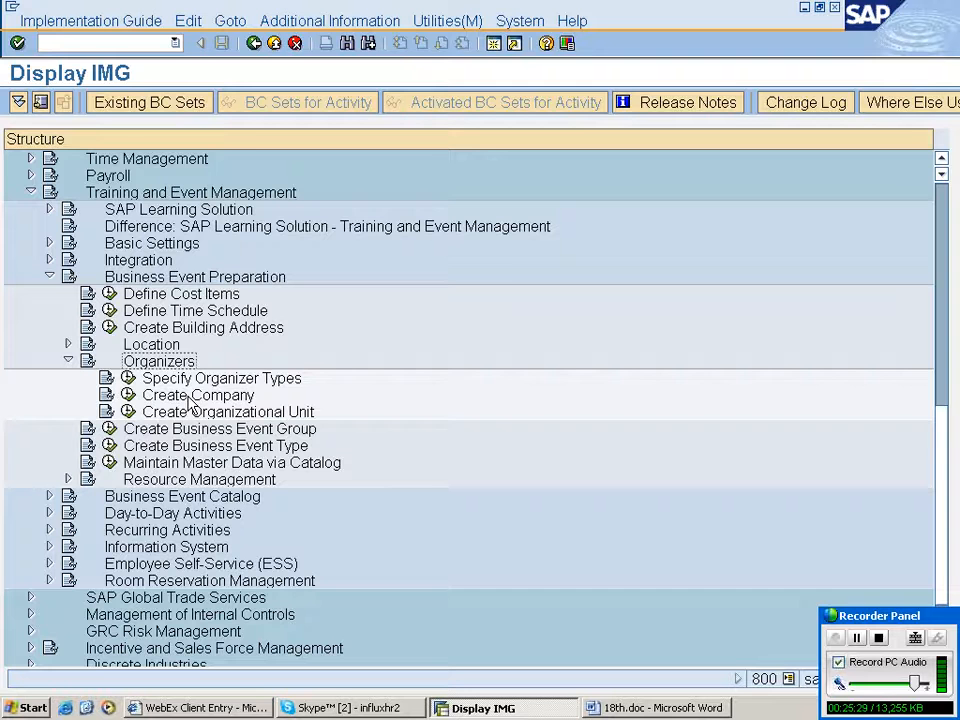
left_click(191, 401)
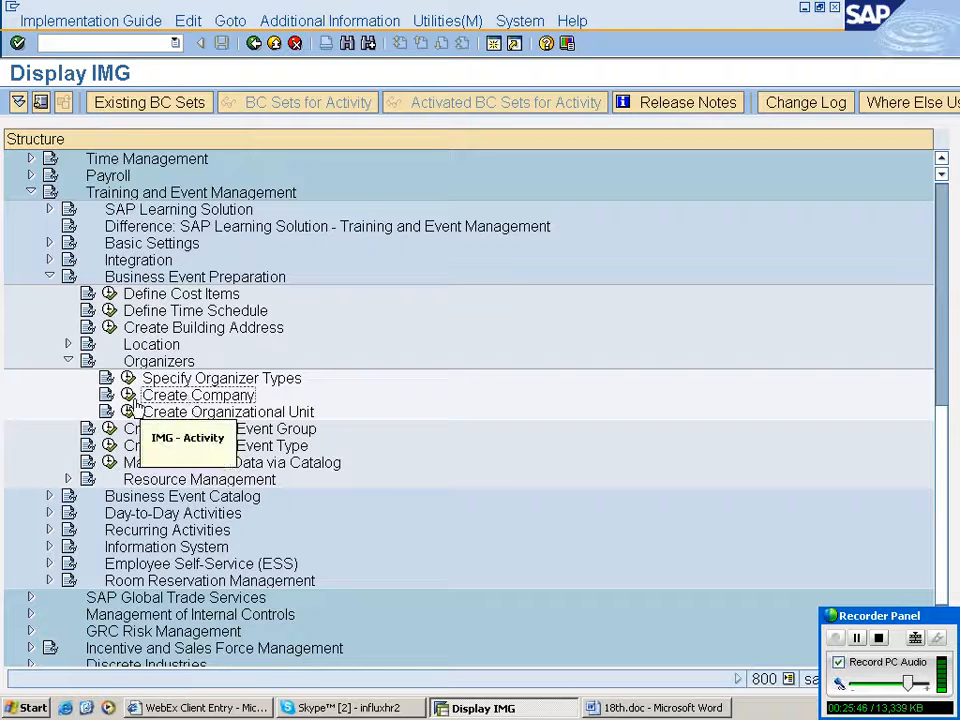
double_click(190, 398)
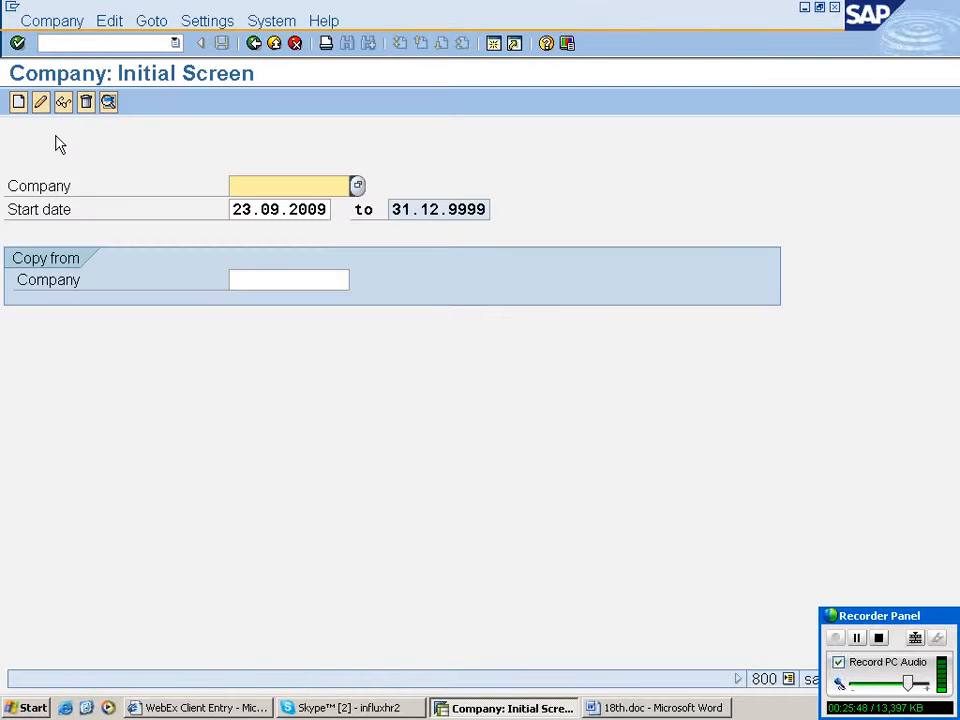
left_click(20, 102)
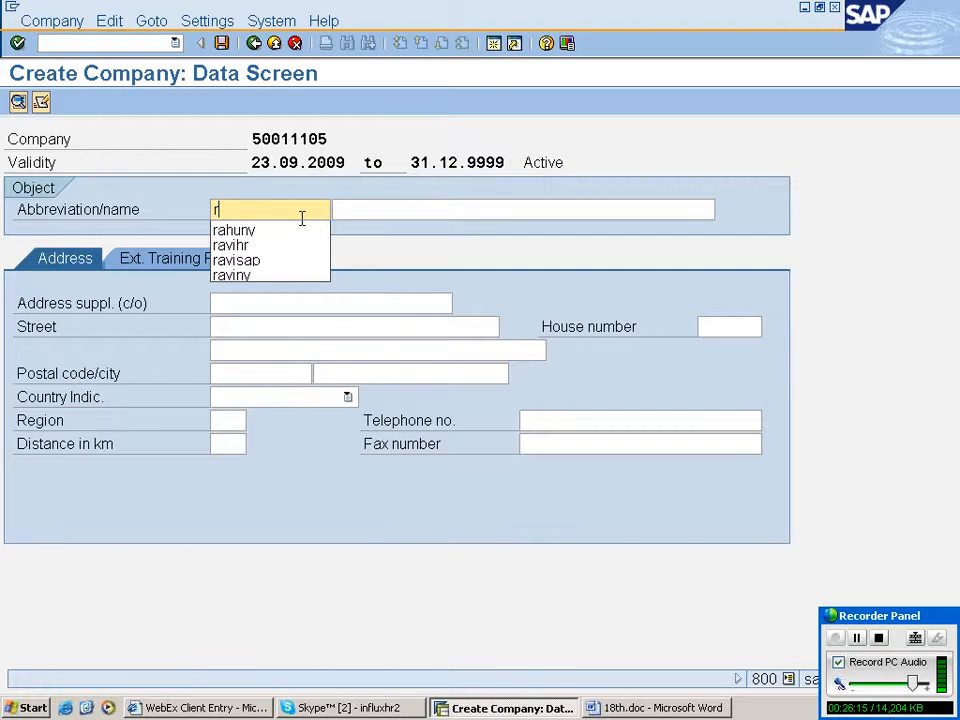
- Enter company abbreviation rgb and name relience group of business
type("gb")
key("Tab")
type("reli")
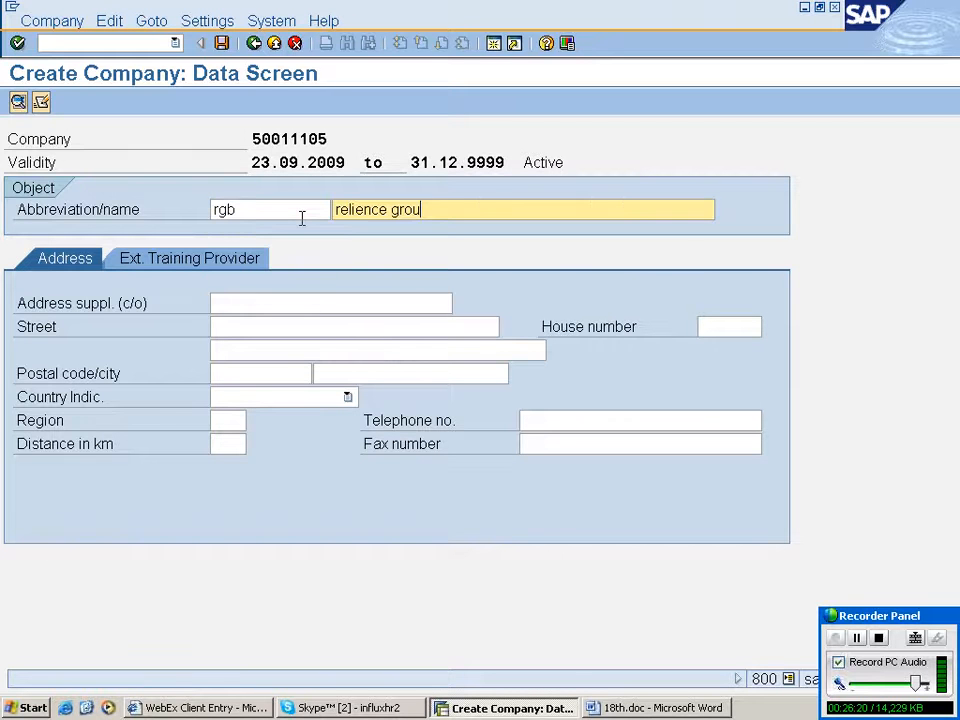
type("p of business")
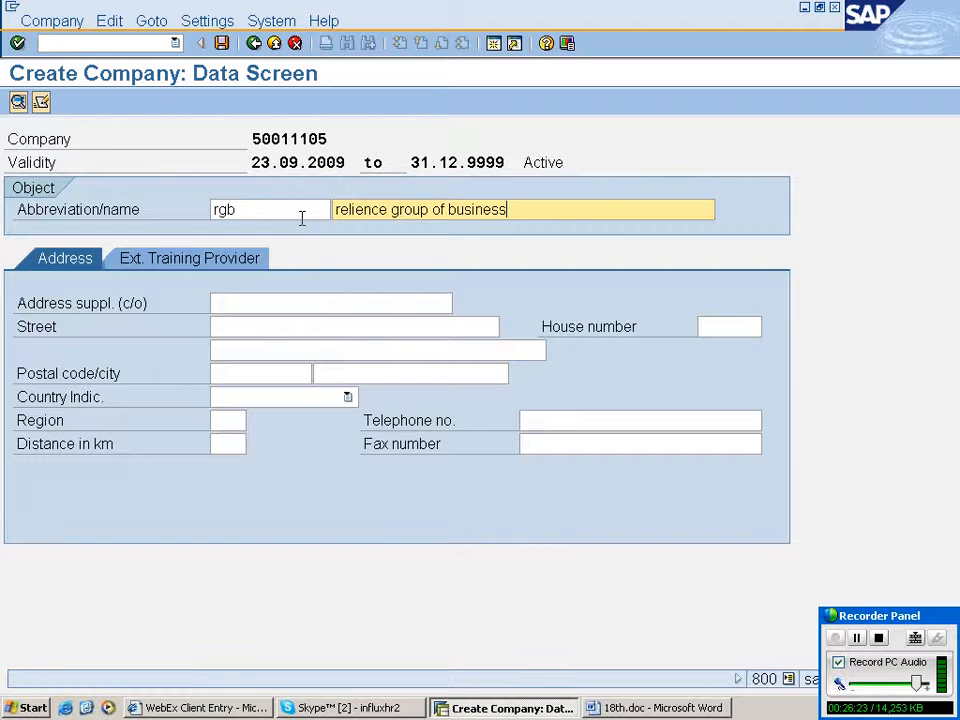
- On the company address, enter address supplement dfd, street dfd, second street line fd and postal code 12345
left_click(296, 302)
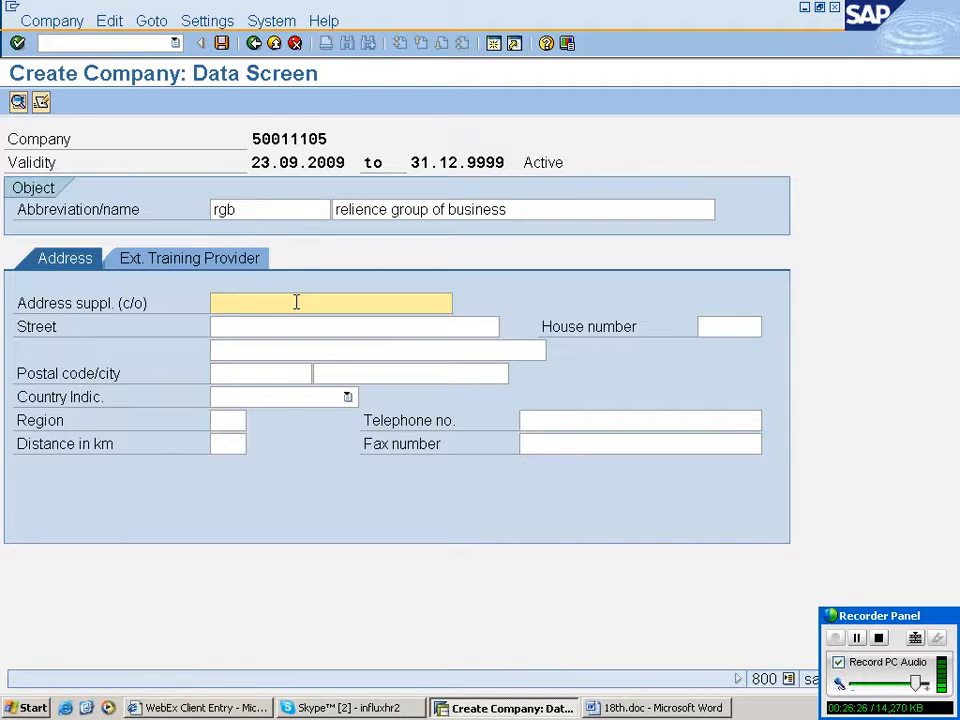
type("dfd")
left_click(288, 327)
type("dfd")
left_click(300, 350)
type("fd")
left_click(260, 373)
type("12345")
- Set the company's city to new york and country to US United States, then save the company
left_click(377, 373)
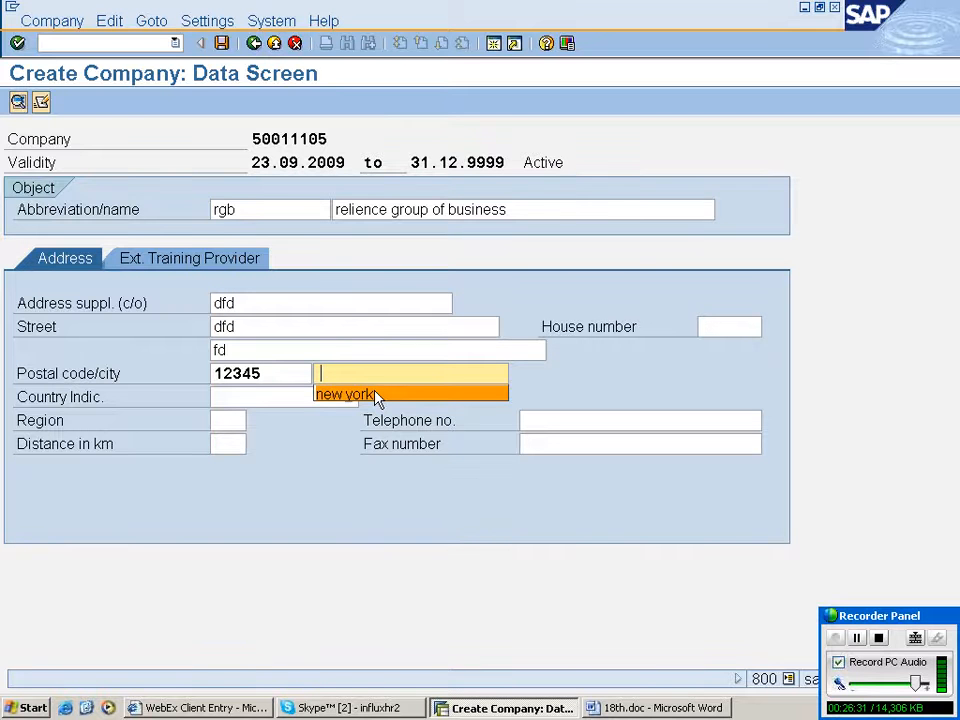
left_click(377, 394)
left_click(348, 398)
left_click(370, 395)
left_click(221, 44)
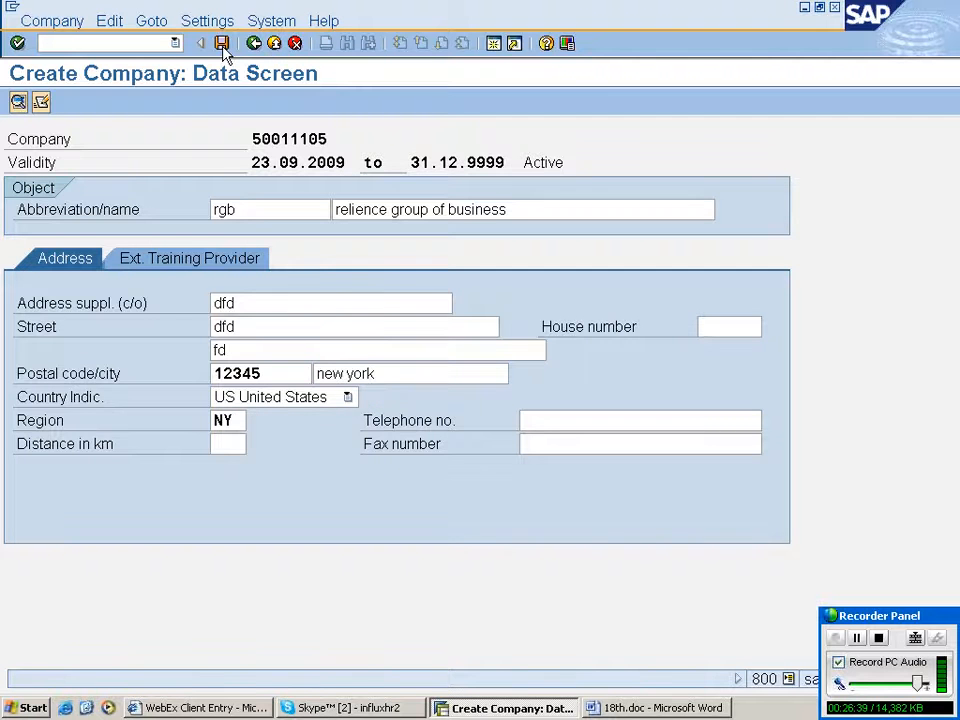
left_click(222, 44)
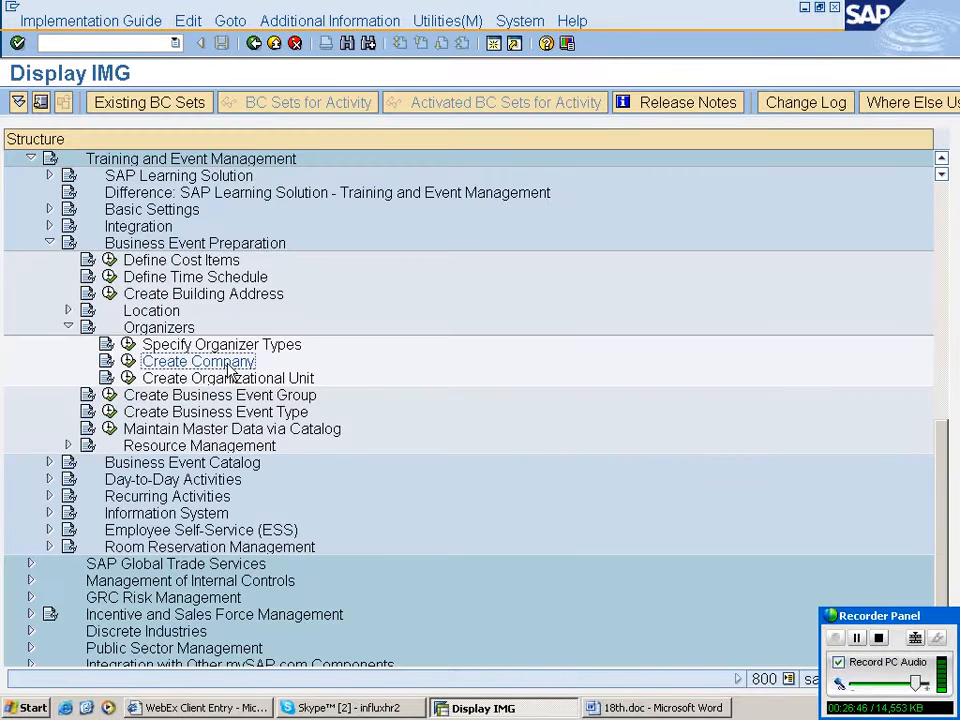
left_click(228, 380)
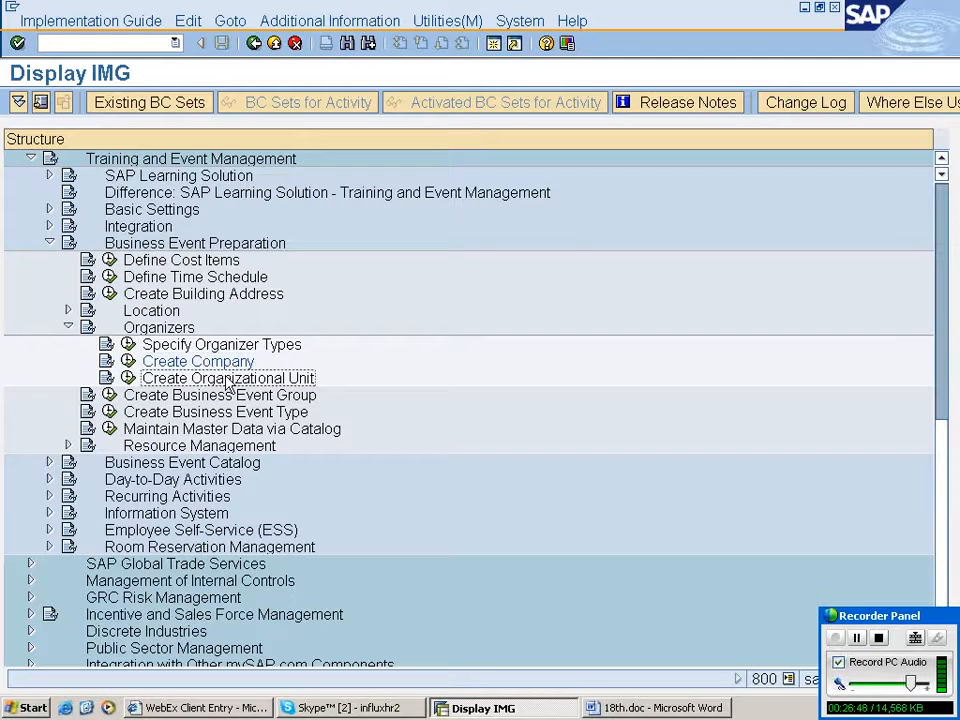
left_click(230, 366)
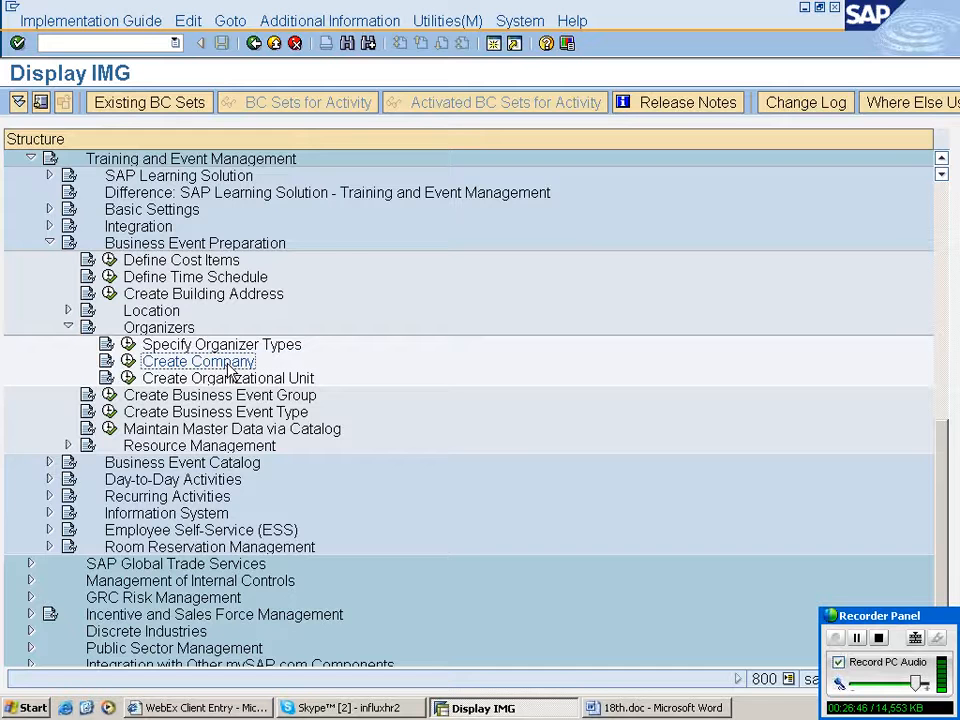
left_click(228, 380)
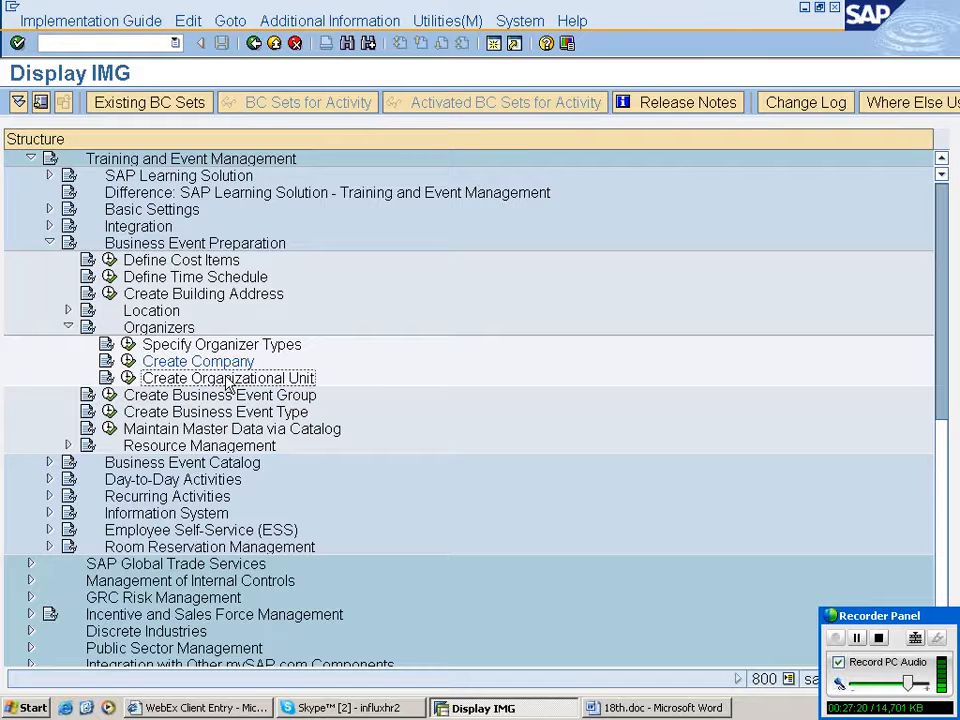
- Start Create Organizational Unit under Organizers and set the root object's validity start date to 01.01.2000
double_click(228, 380)
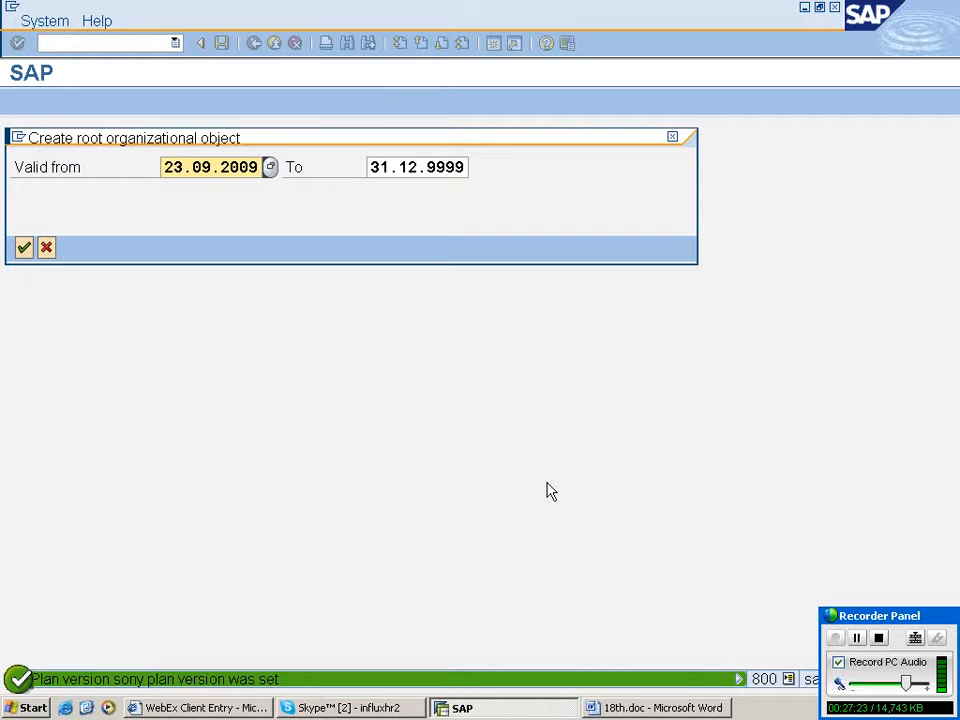
key("Delete")
key("Delete")
key("Delete")
key("Delete")
key("Delete")
key("Delete")
key("Delete")
key("Delete")
key("Delete")
key("Delete")
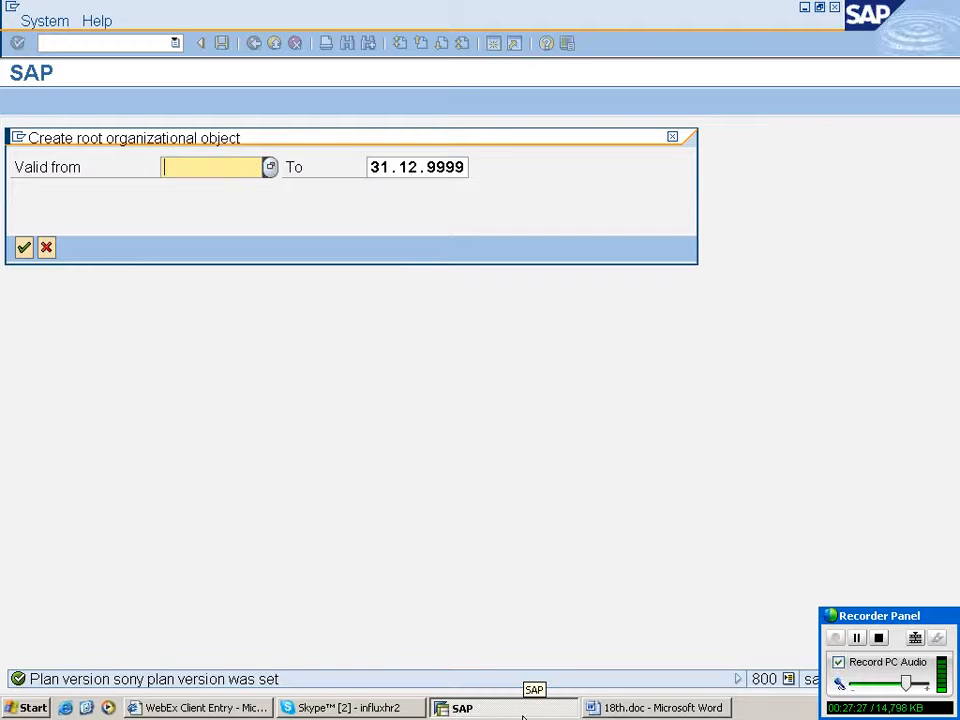
type("01.01.2000")
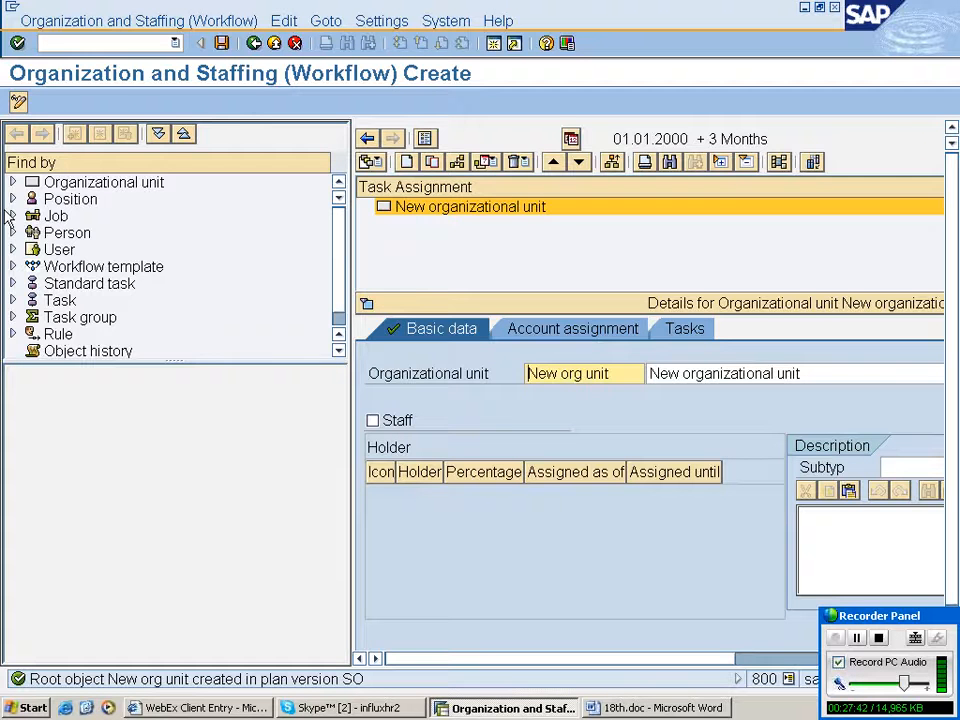
- Search organizational units by name with the wildcard term and return to the IMG
double_click(100, 182)
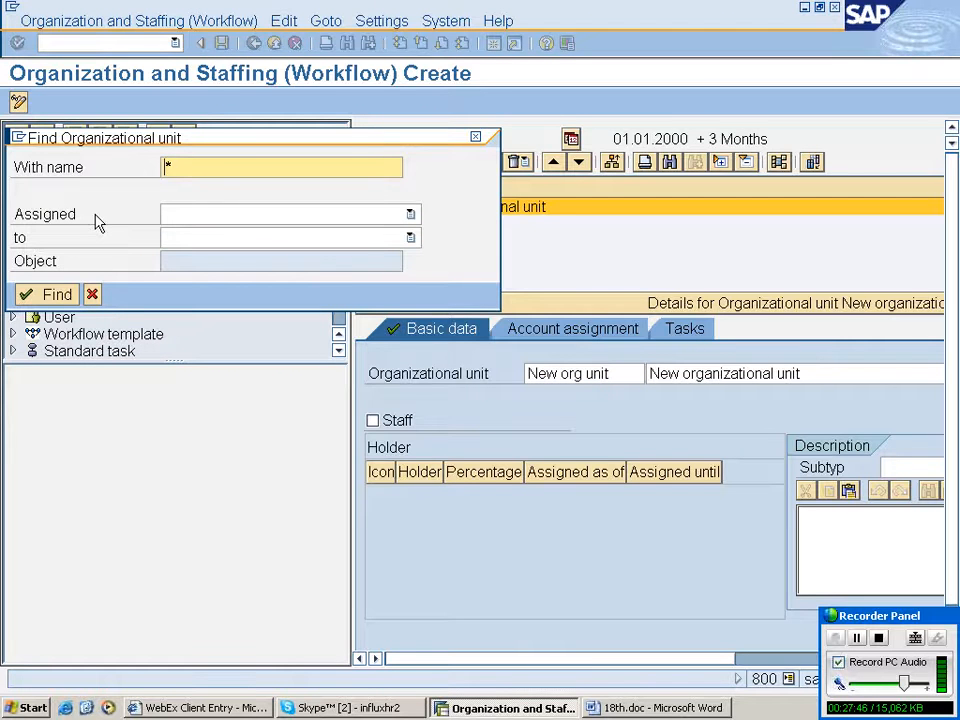
key("Return")
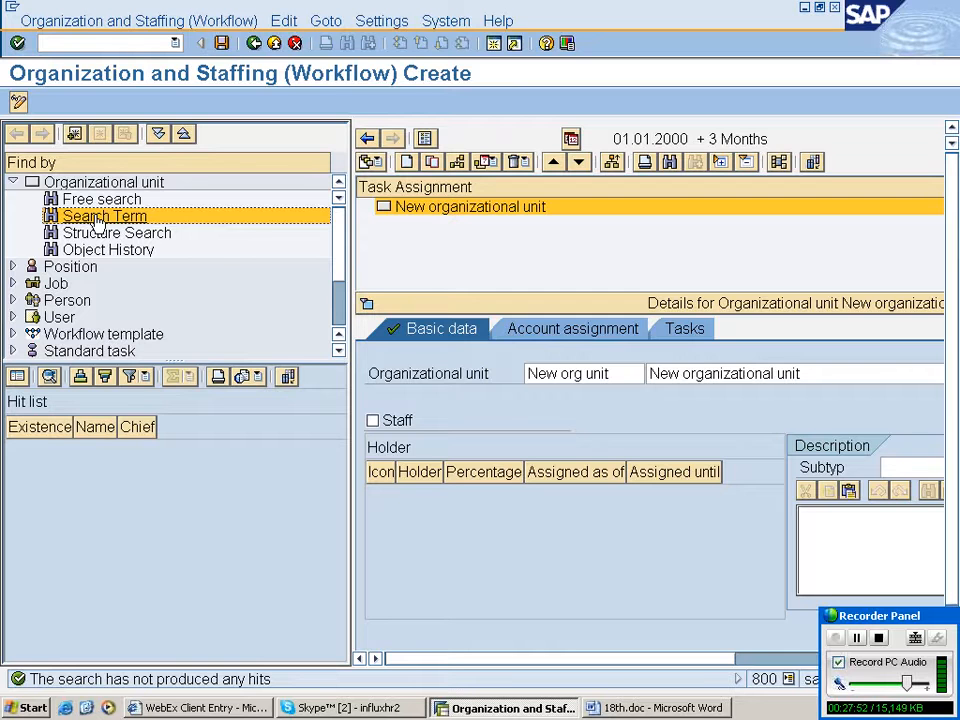
left_click(254, 43)
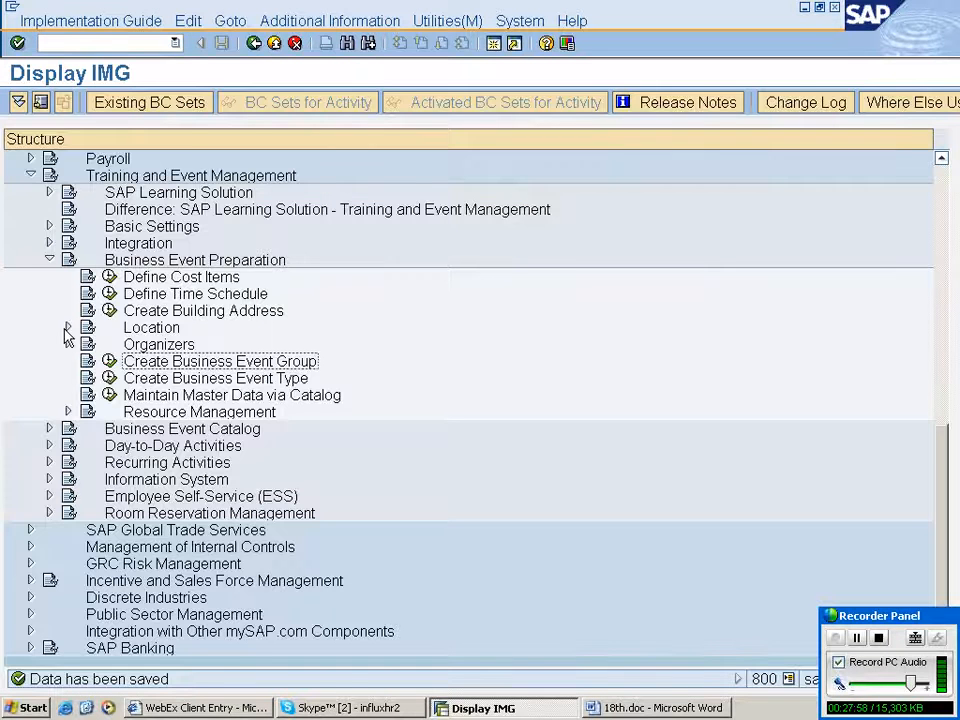
- Open Set Active Plan Version under Basic Settings' Plan Version Maintenance
scroll(343, 450, "up", 1)
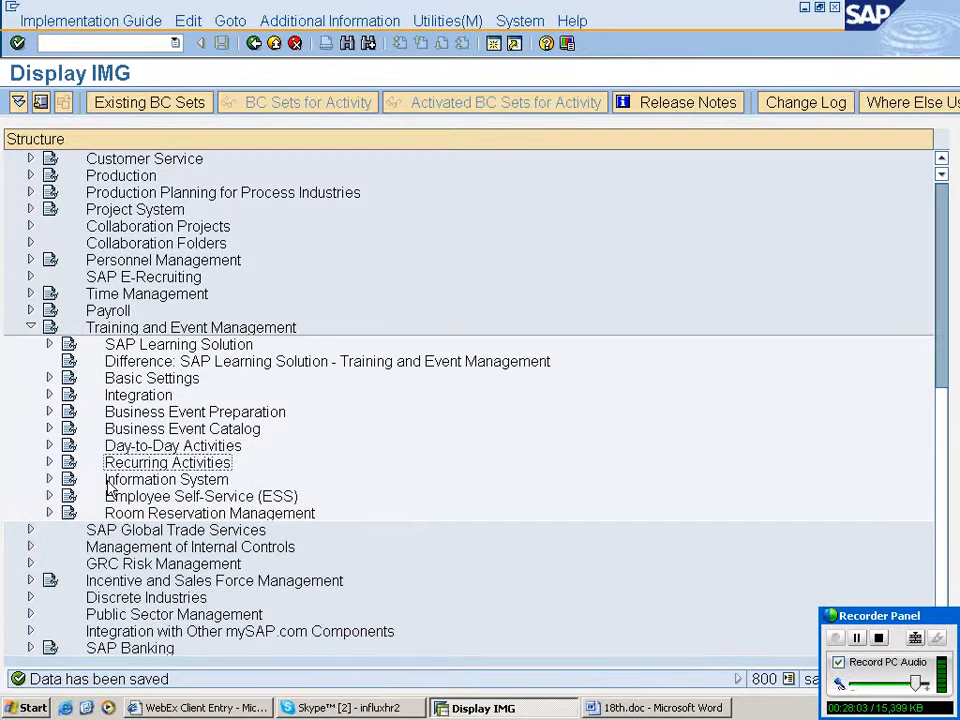
left_click(49, 378)
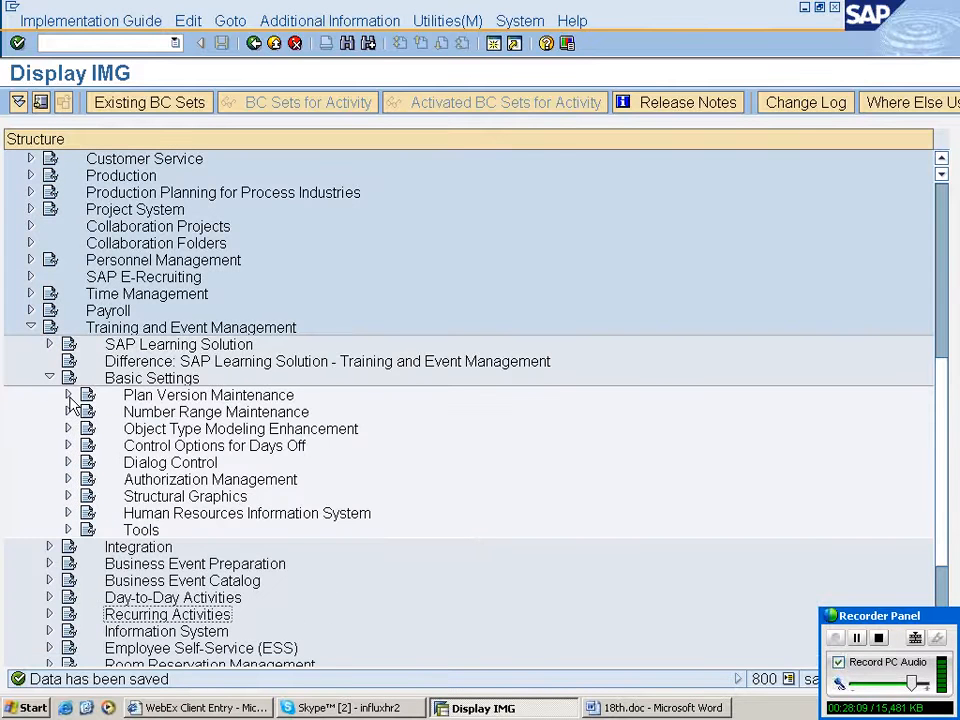
left_click(68, 395)
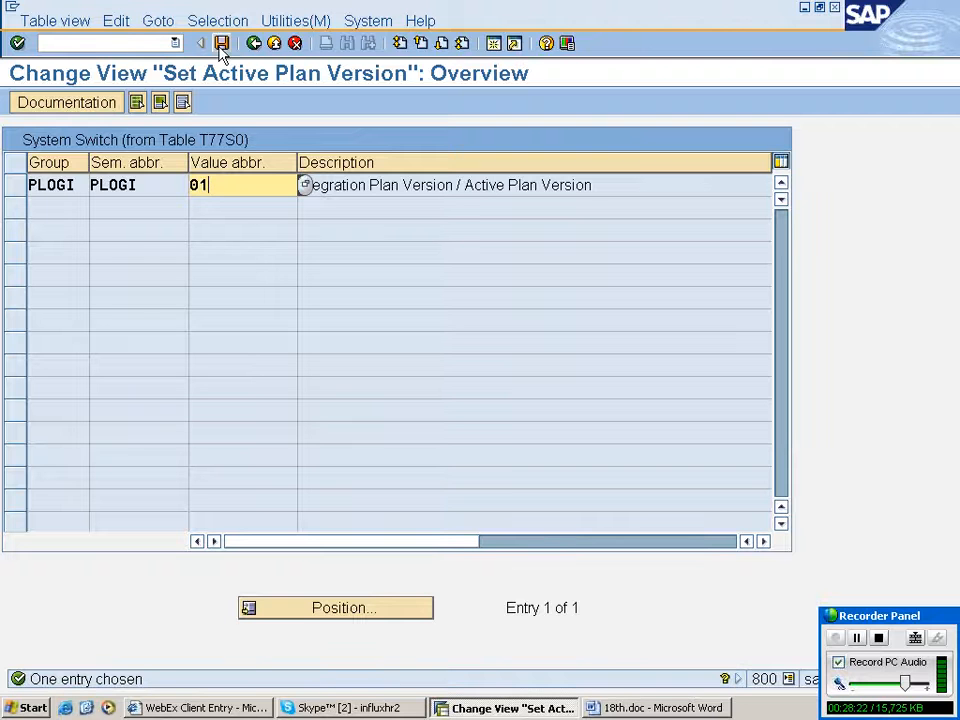
- Save the PLOGI active plan version entry and exit the table
left_click(221, 44)
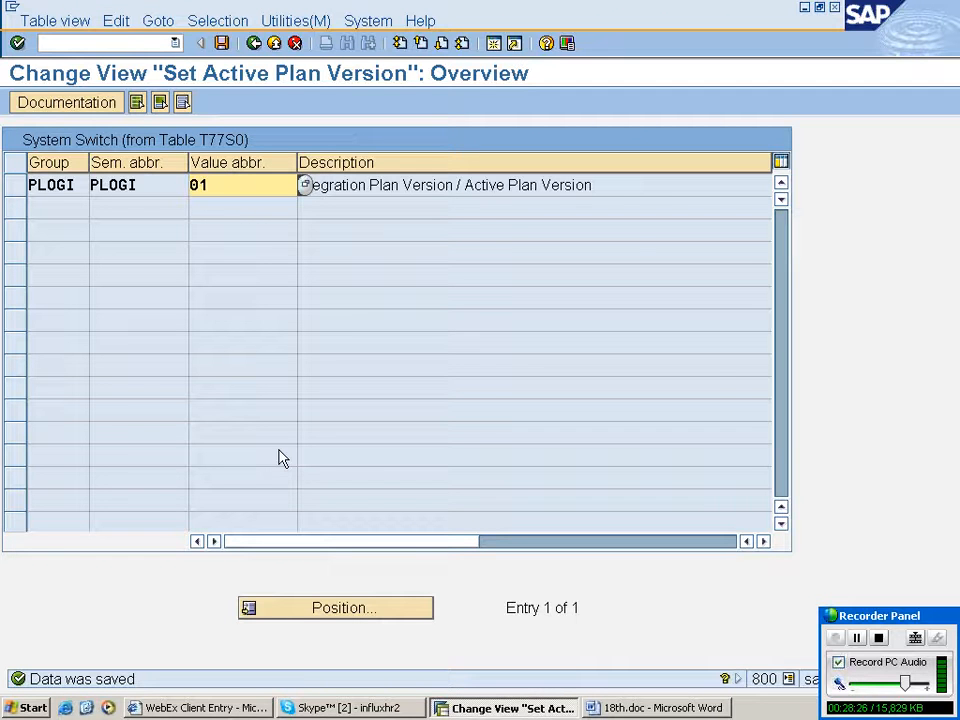
key("ctrl+s")
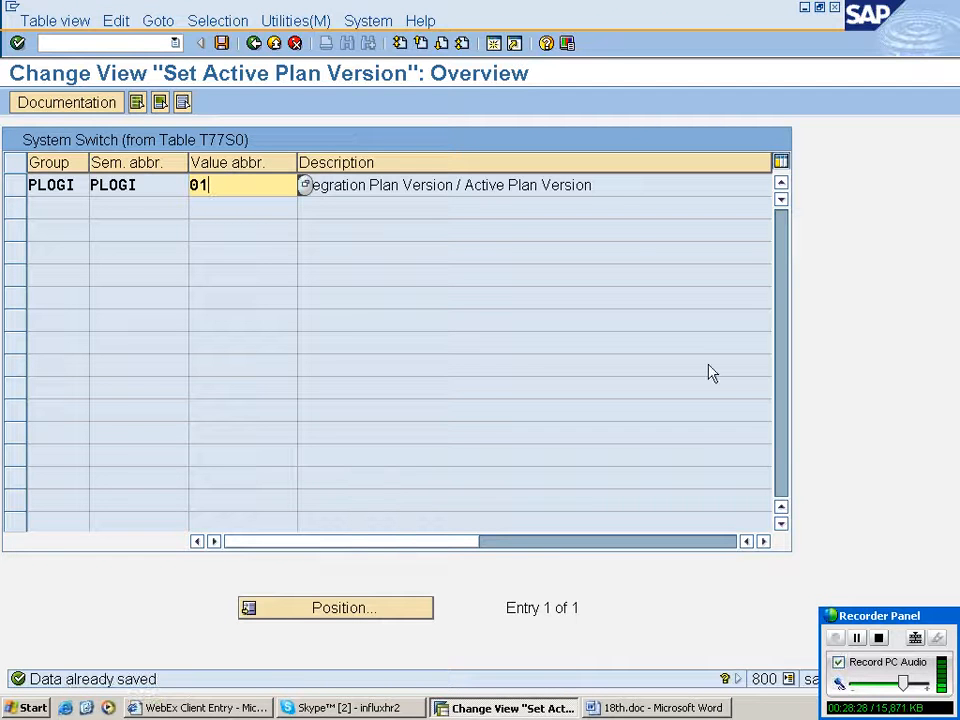
key("ctrl+s")
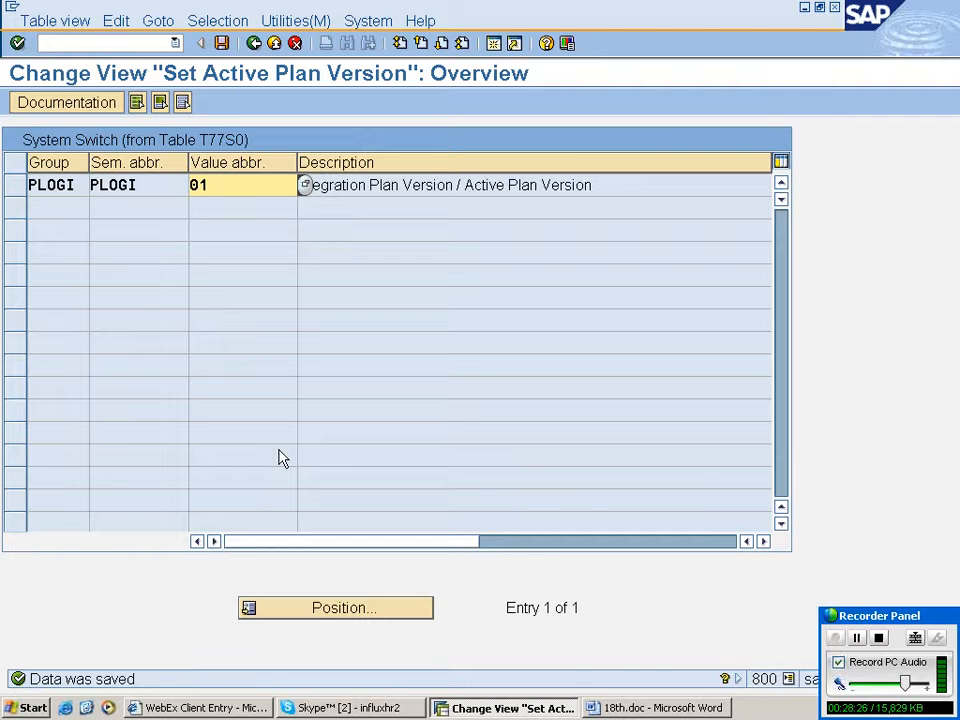
key("ctrl+s")
left_click(786, 679)
left_click(603, 605)
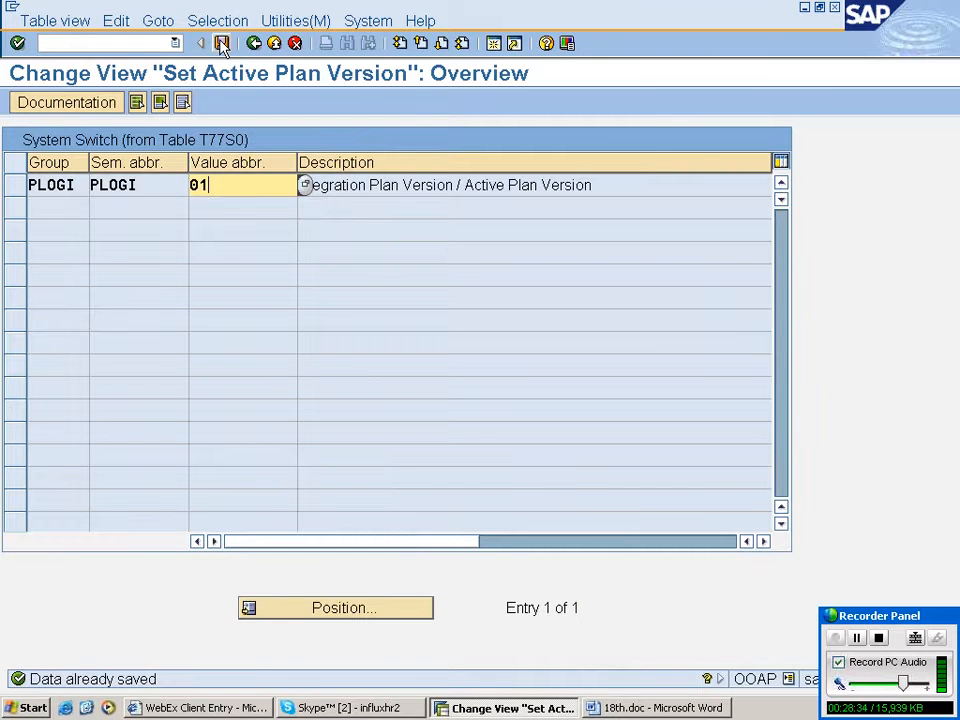
left_click(254, 43)
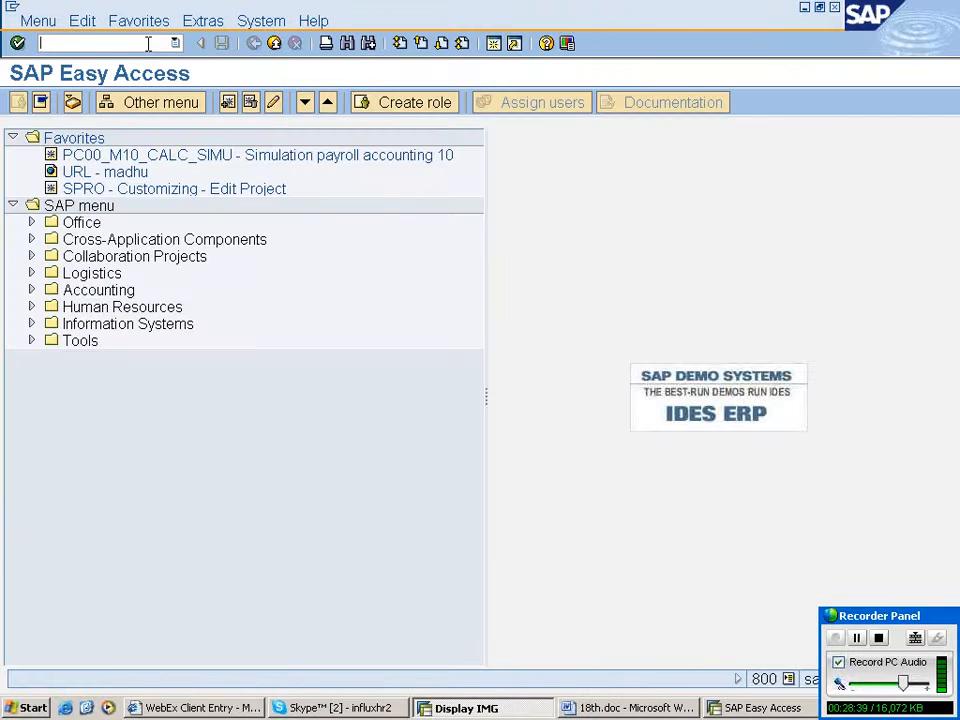
- Open transaction ooap and save the PLOGI active plan version entry again
type("ooa")
type("p")
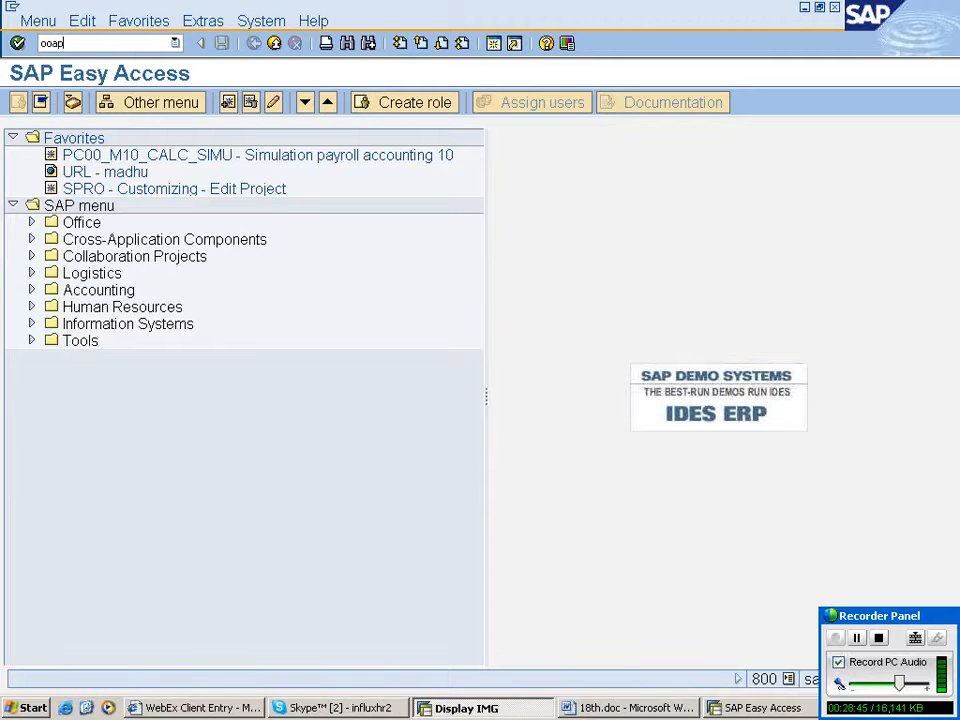
key("Return")
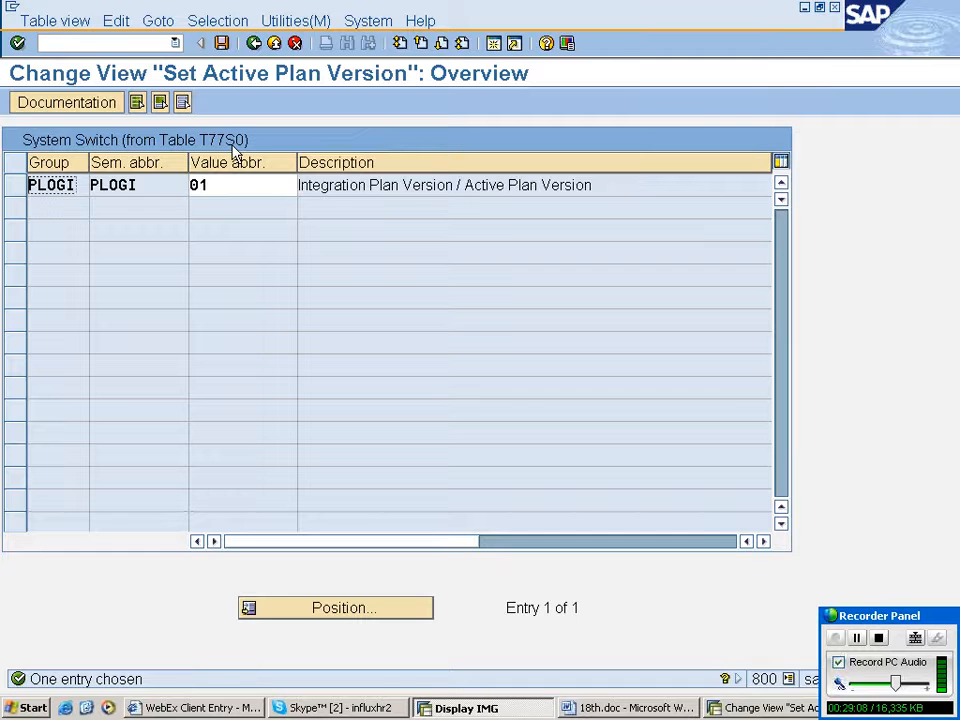
left_click(231, 186)
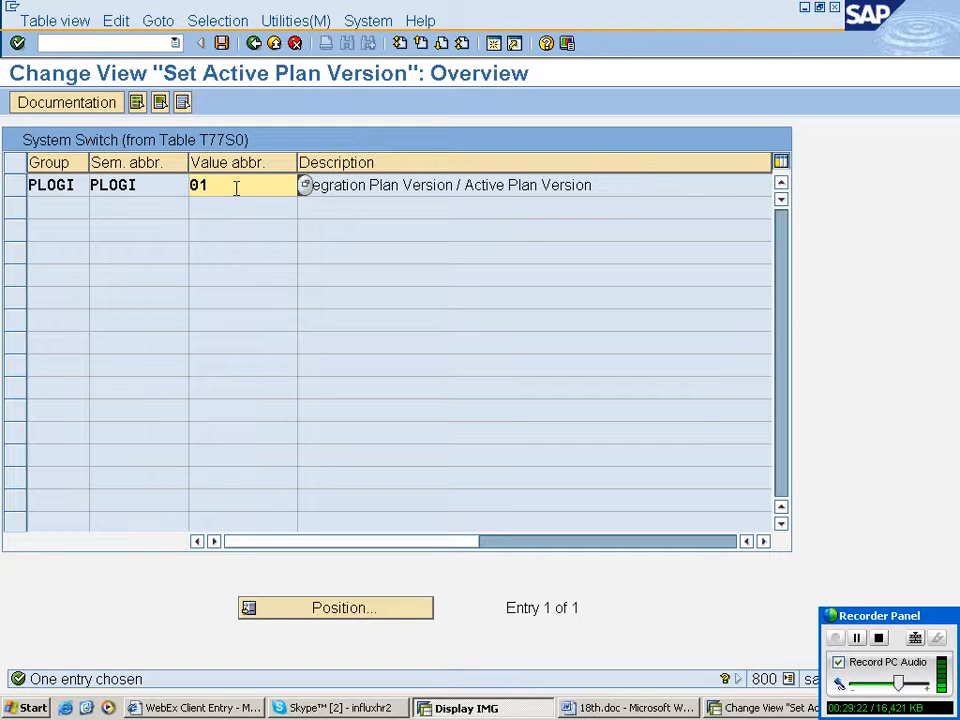
left_click(222, 44)
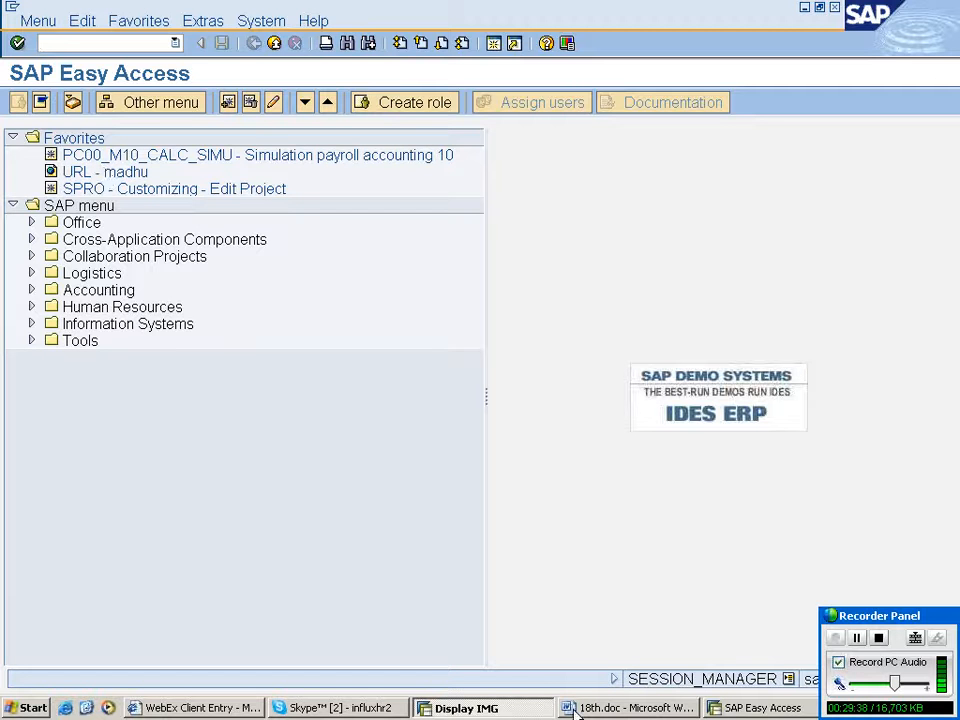
- Open transaction ppome and search organizational units for the term rahuls, then close the search
type("ppome")
key("Return")
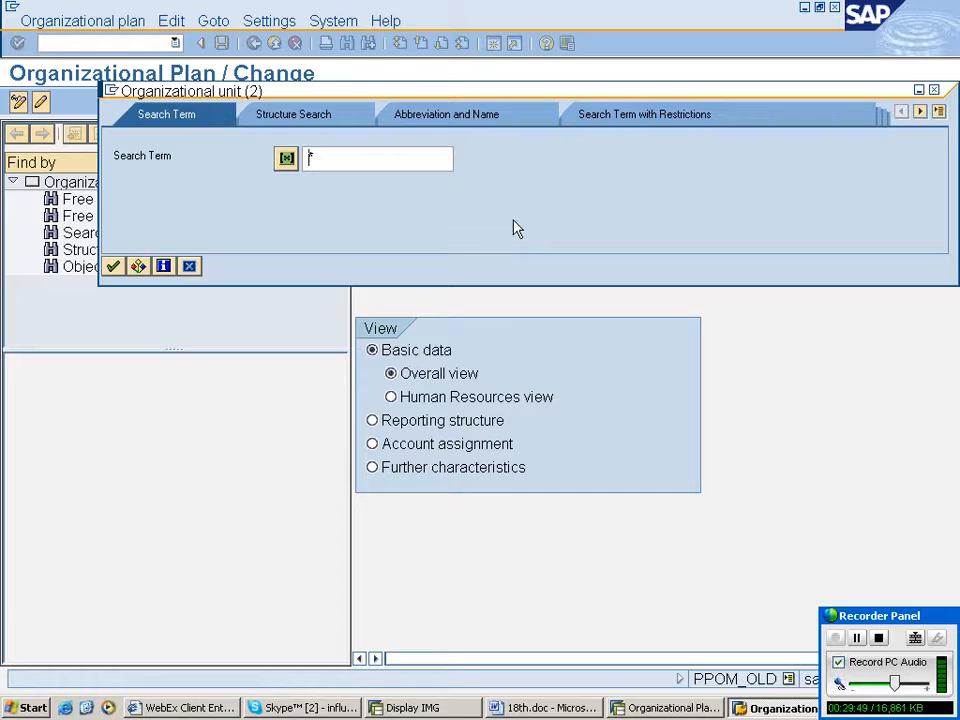
type("rahuls")
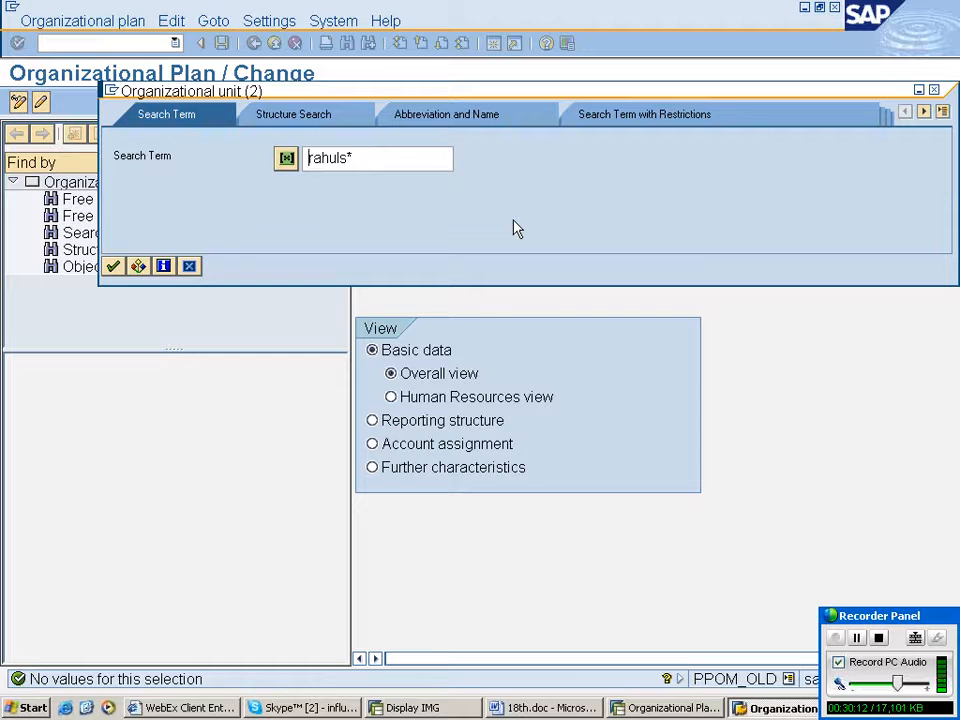
left_click(934, 90)
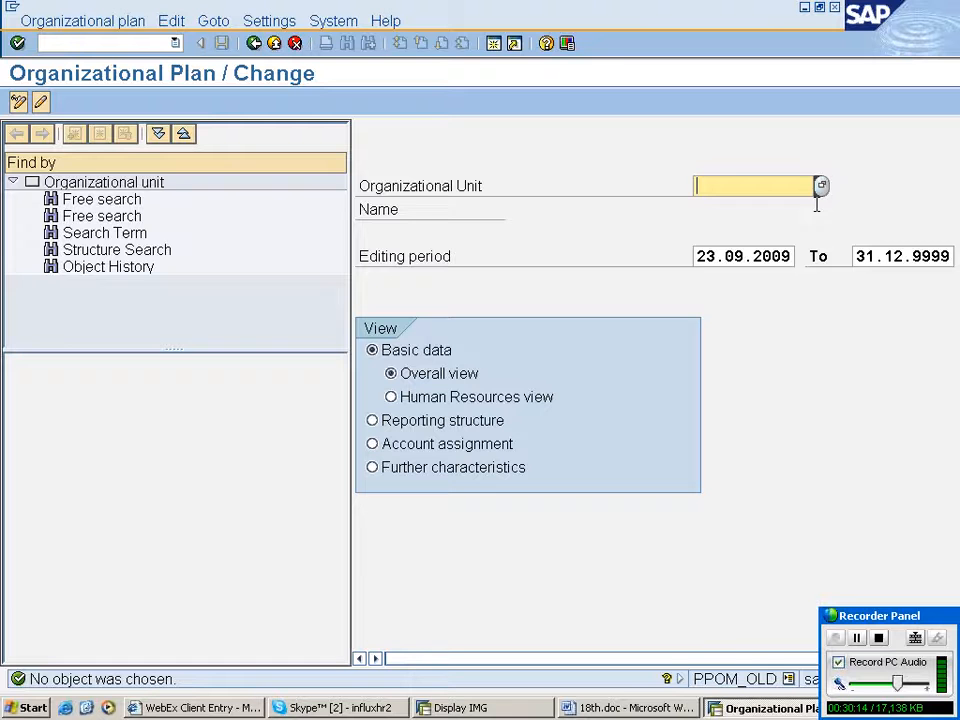
- Search organizational units for the term edsinc and close the search dialog
left_click(822, 187)
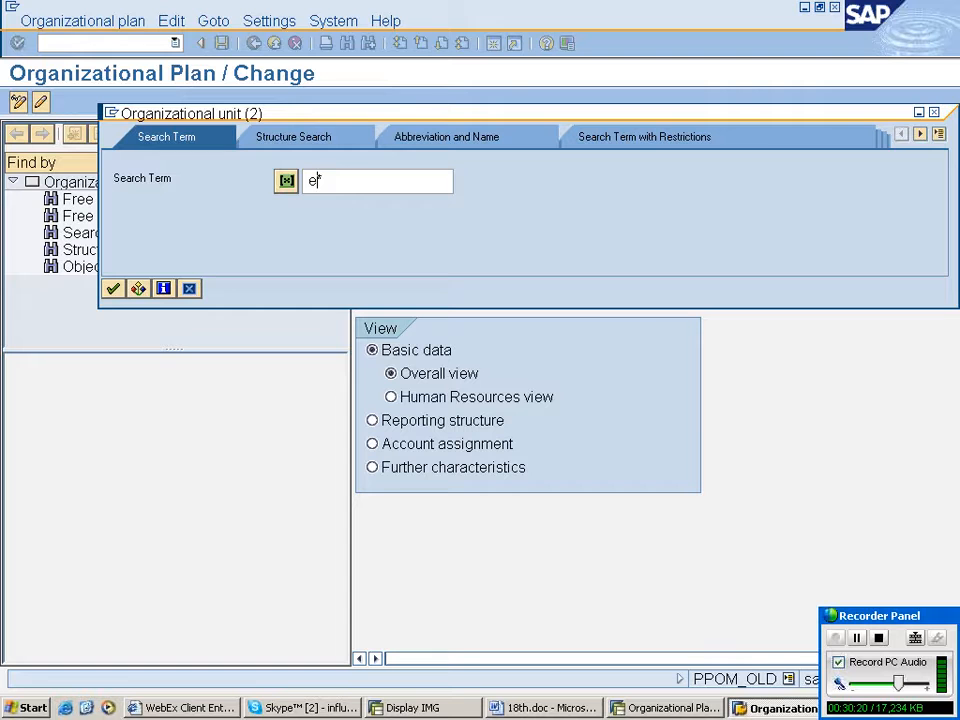
type("dsimc*")
key("Left")
key("BackSpace")
key("BackSpace")
type("nn")
type("e")
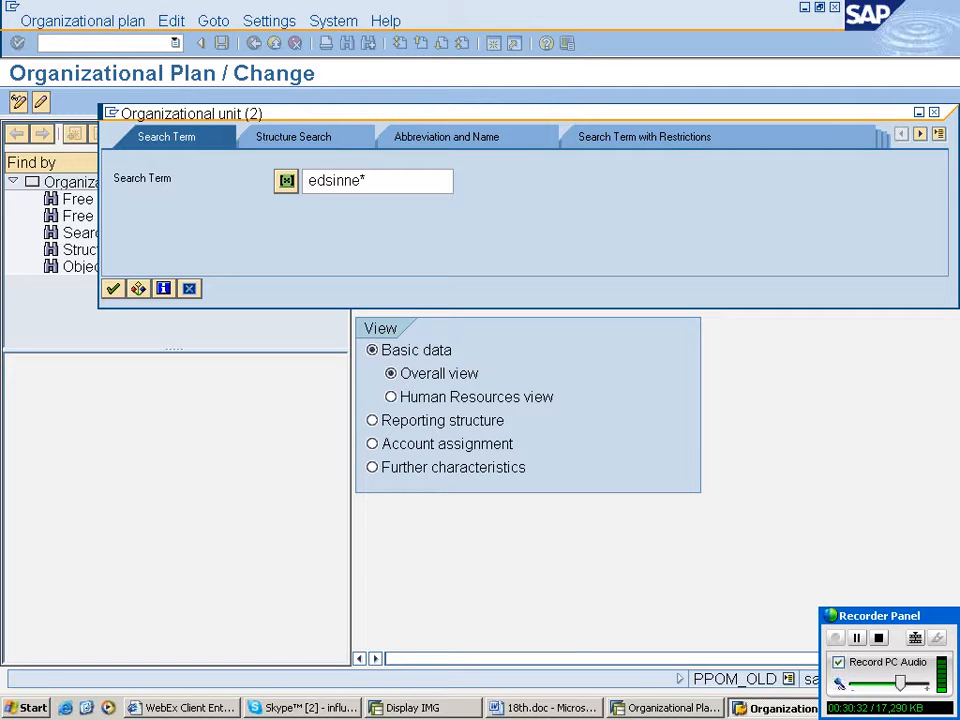
key("BackSpace")
key("BackSpace")
key("BackSpace")
type("n")
type("nc")
key("Return")
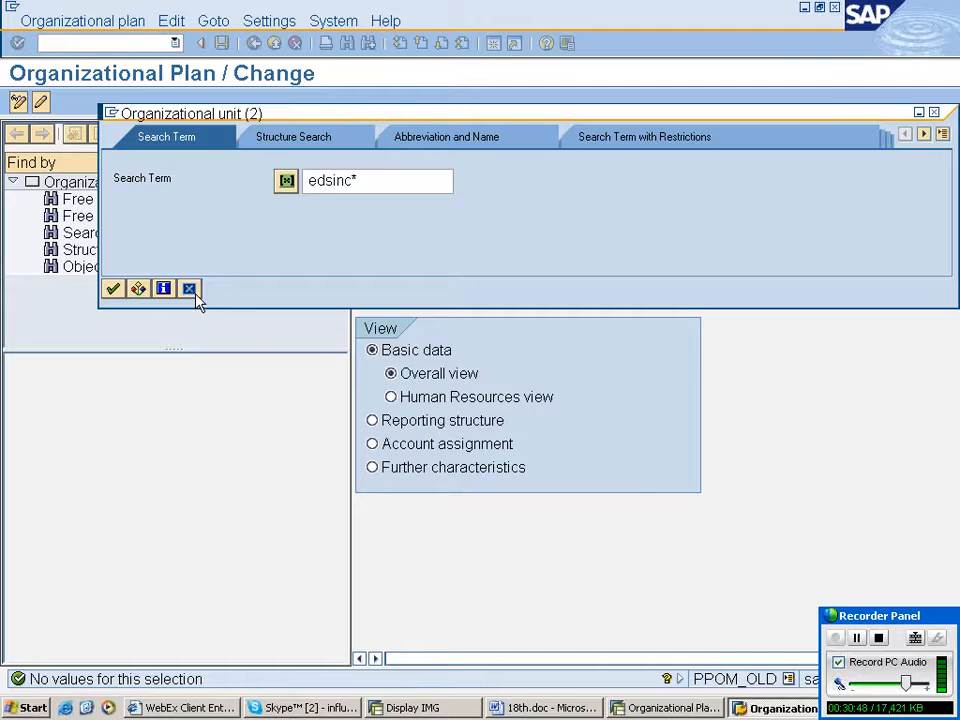
left_click(189, 289)
- Leave the organizational plan and switch back to the Display IMG window
left_click(254, 44)
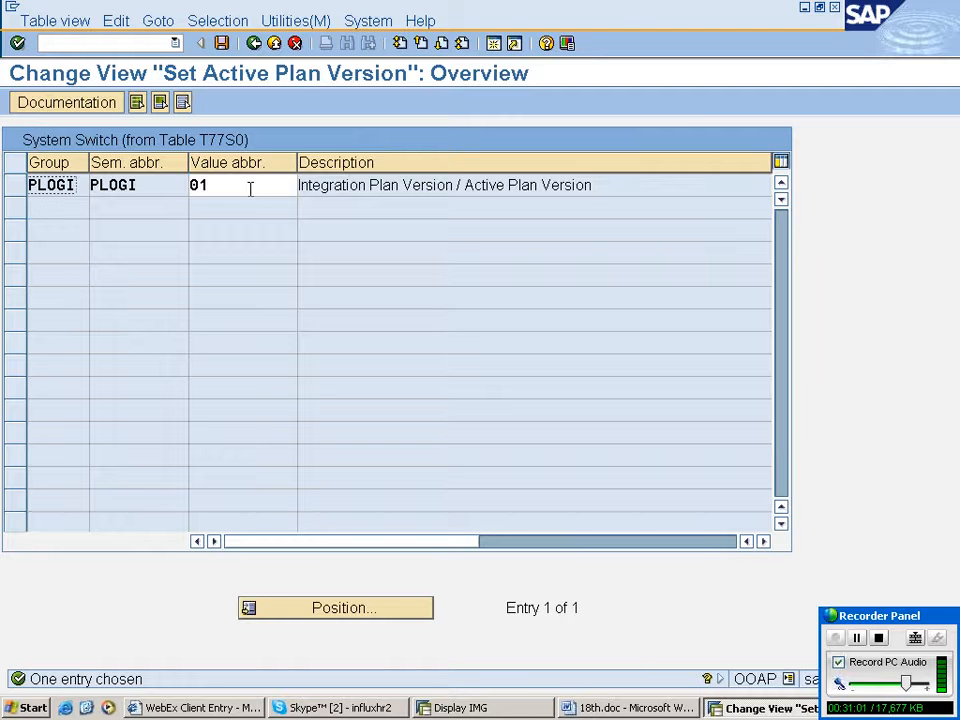
left_click(255, 44)
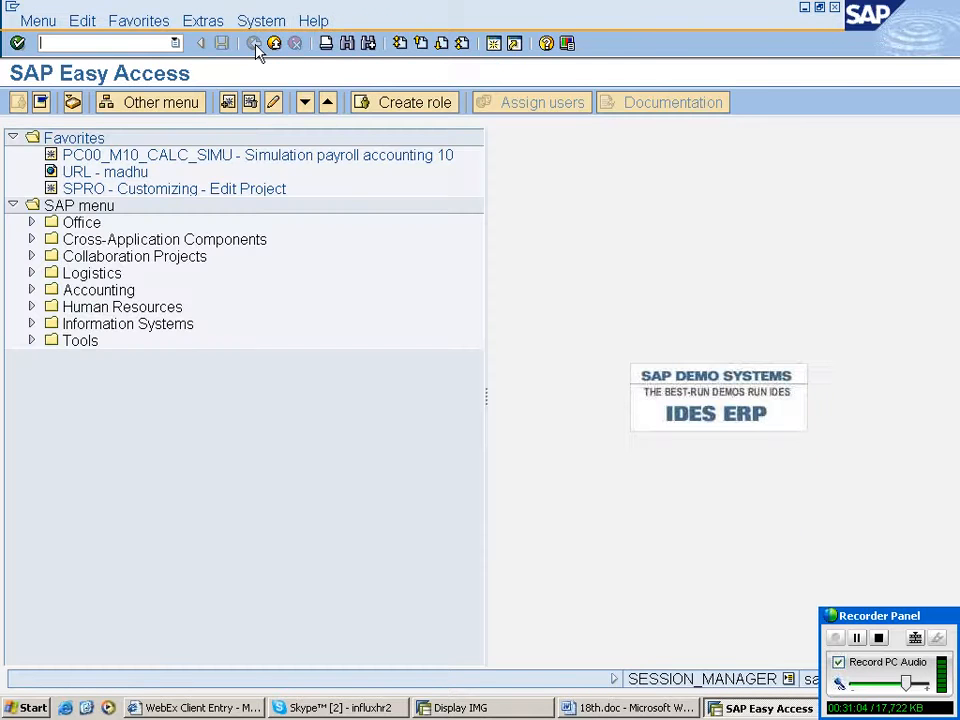
left_click(455, 707)
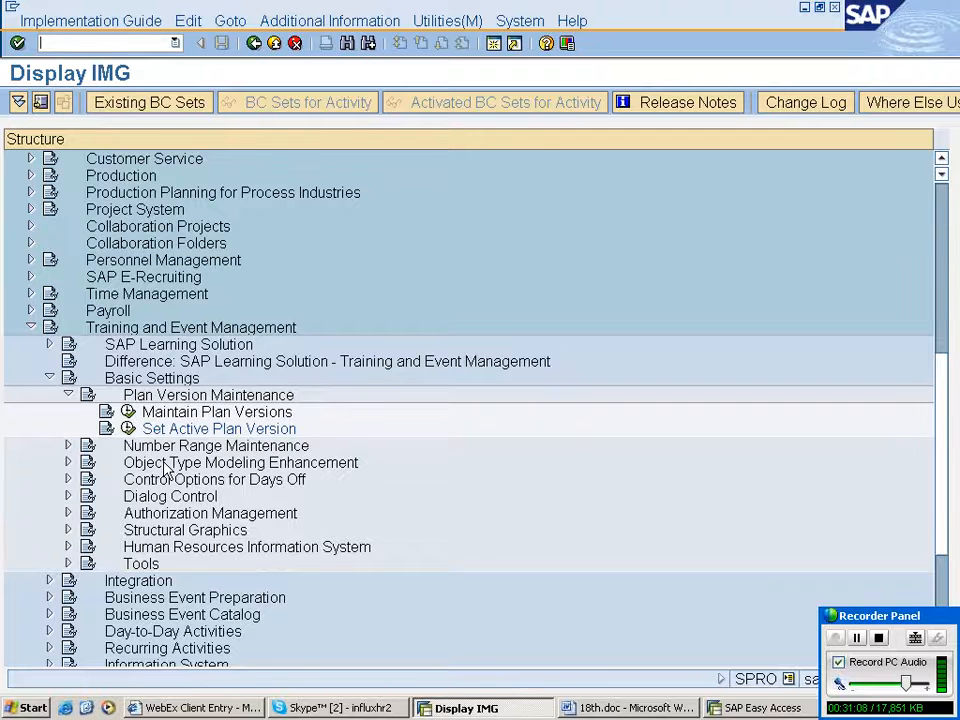
- Open Create Business Event Group under Business Event Preparation and accept the default validity period
left_click(68, 394)
left_click(49, 377)
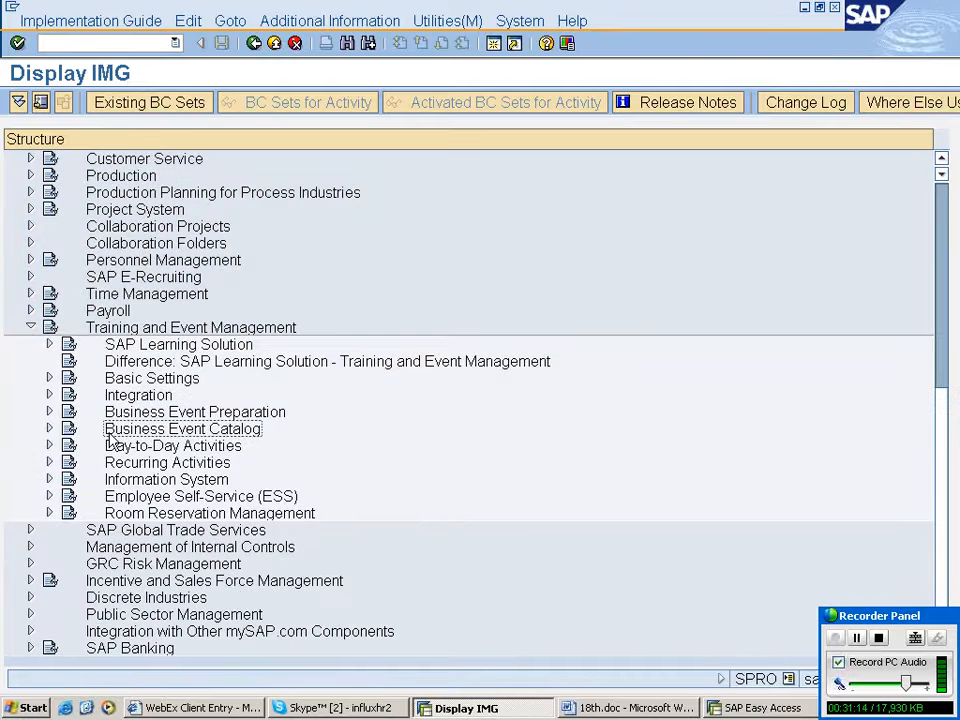
left_click(49, 411)
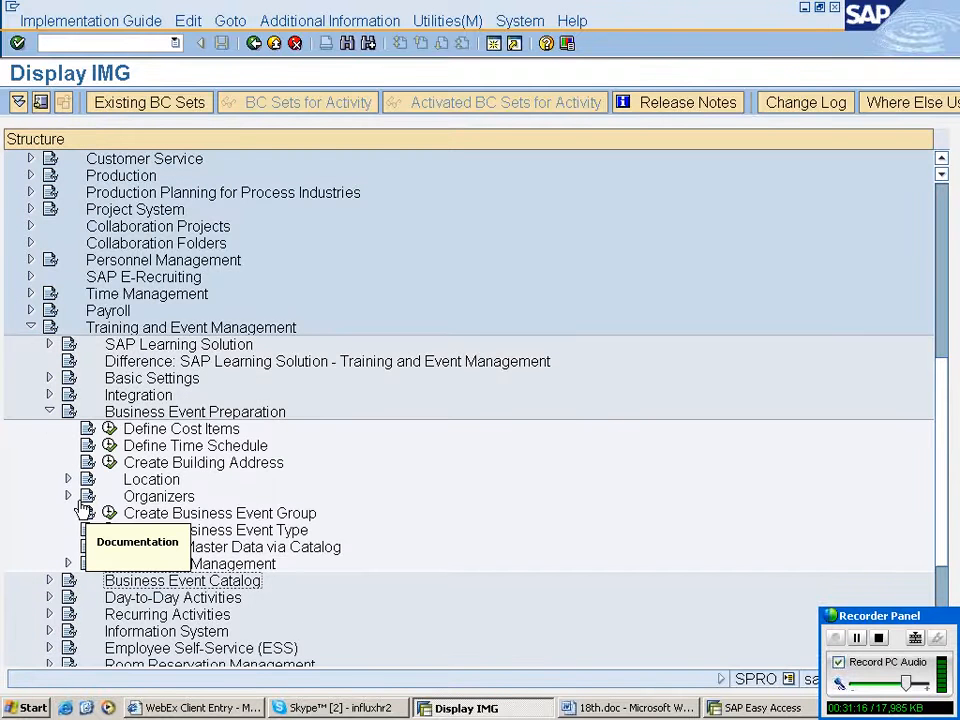
left_click(109, 513)
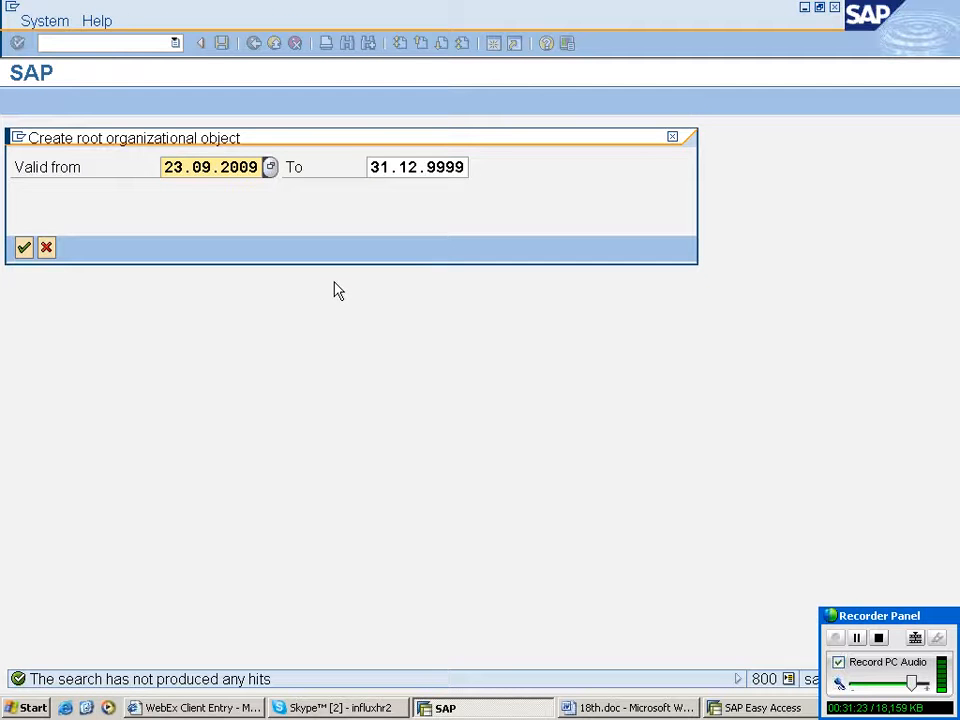
left_click(24, 249)
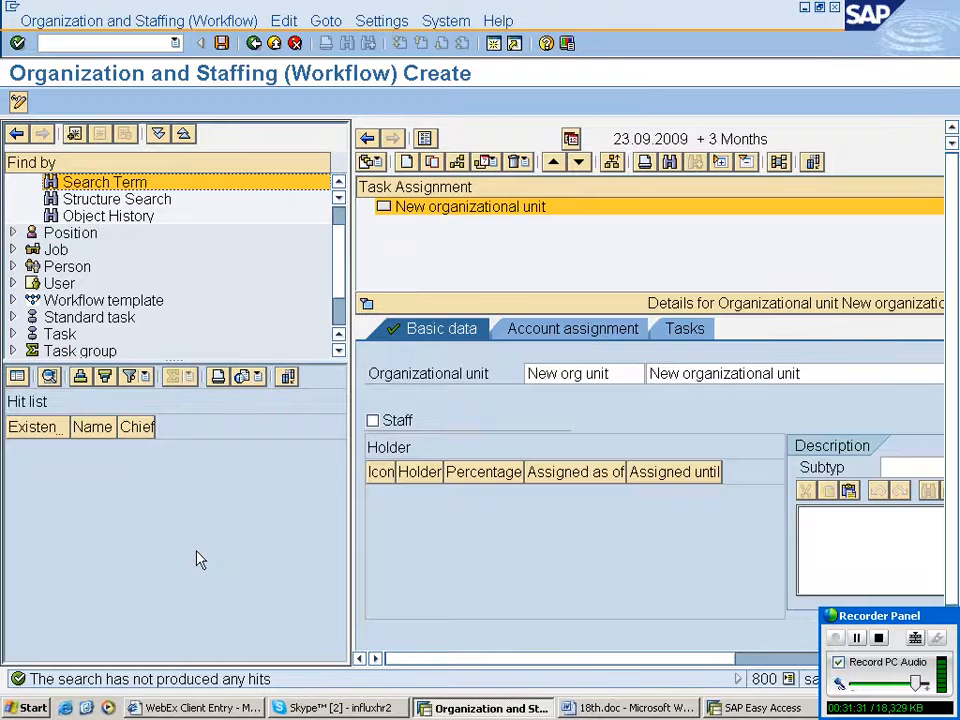
- Search organizational units by name for rahlu and then r, and leave the screen saving the data
left_click(14, 184)
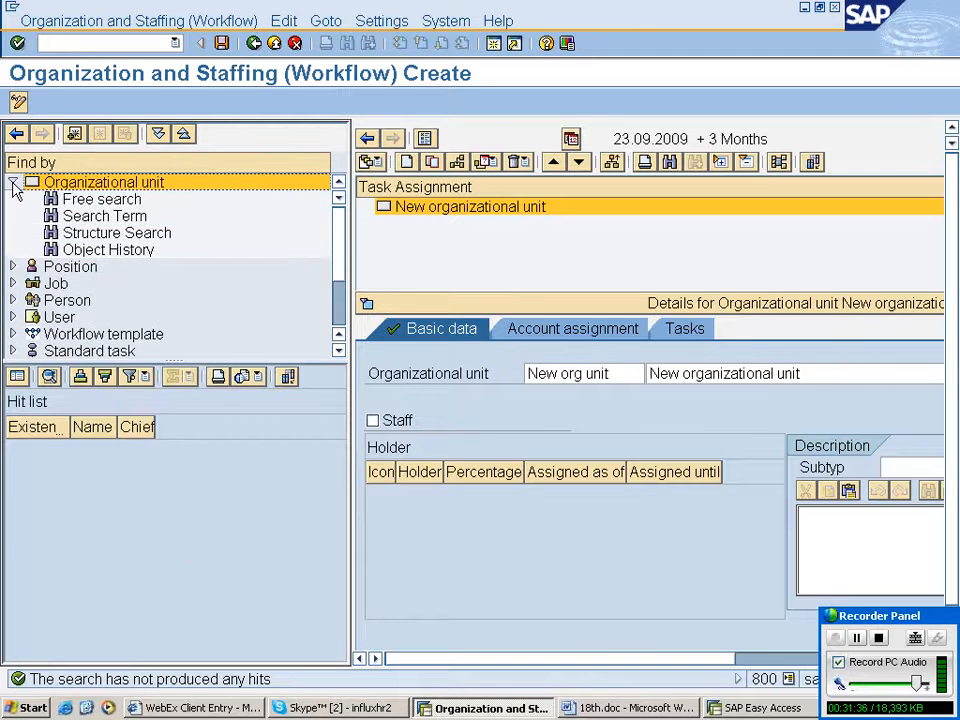
left_click(106, 216)
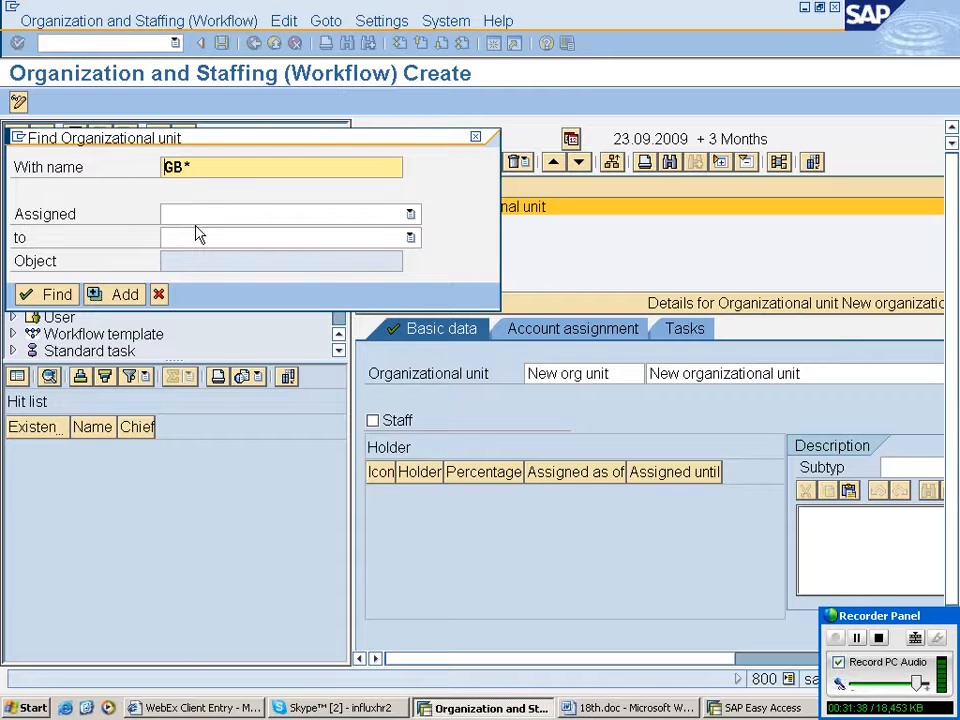
type("rahlu")
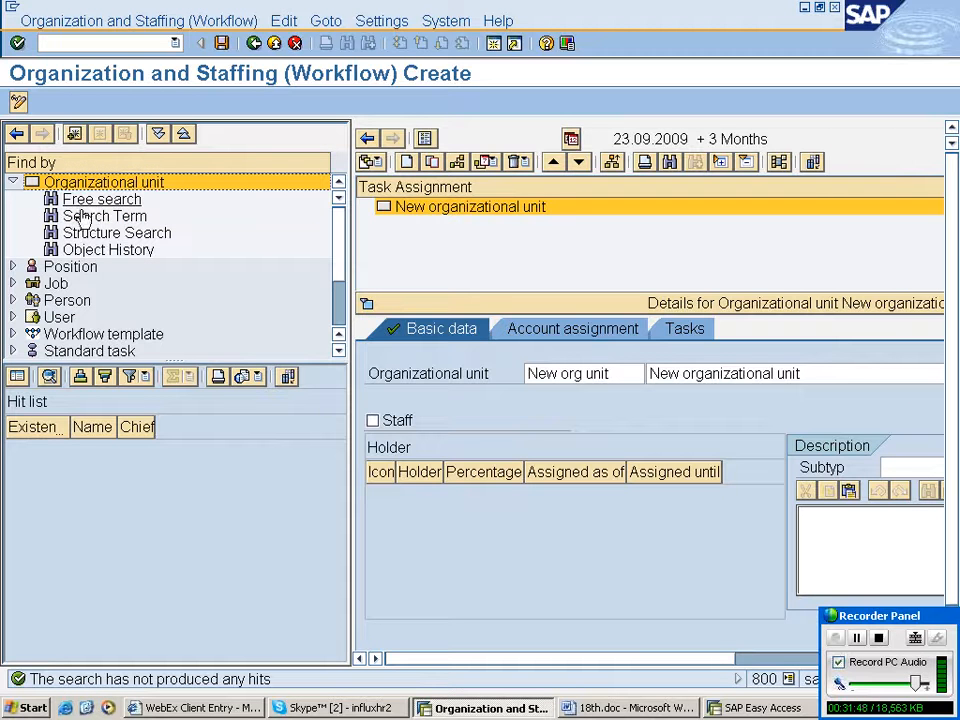
left_click(83, 217)
type("r*")
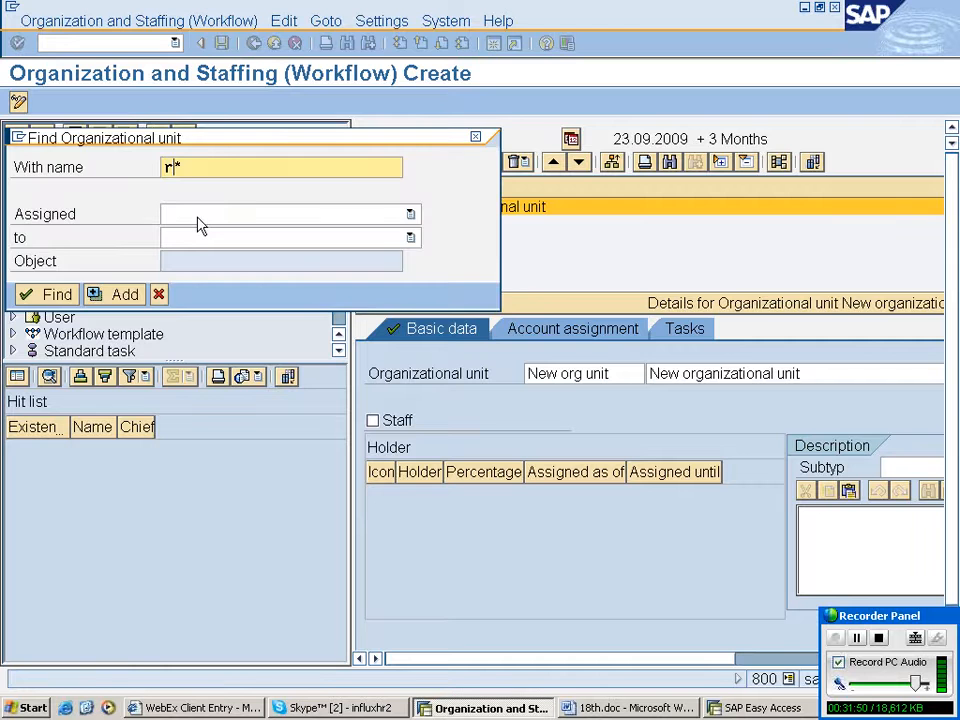
key("Return")
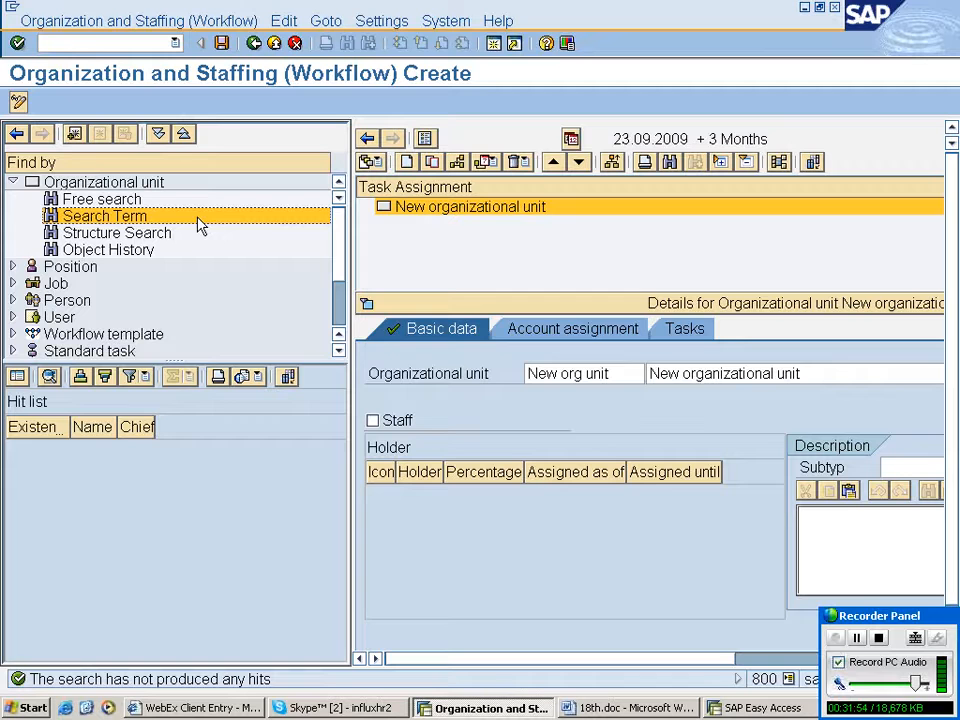
left_click(254, 43)
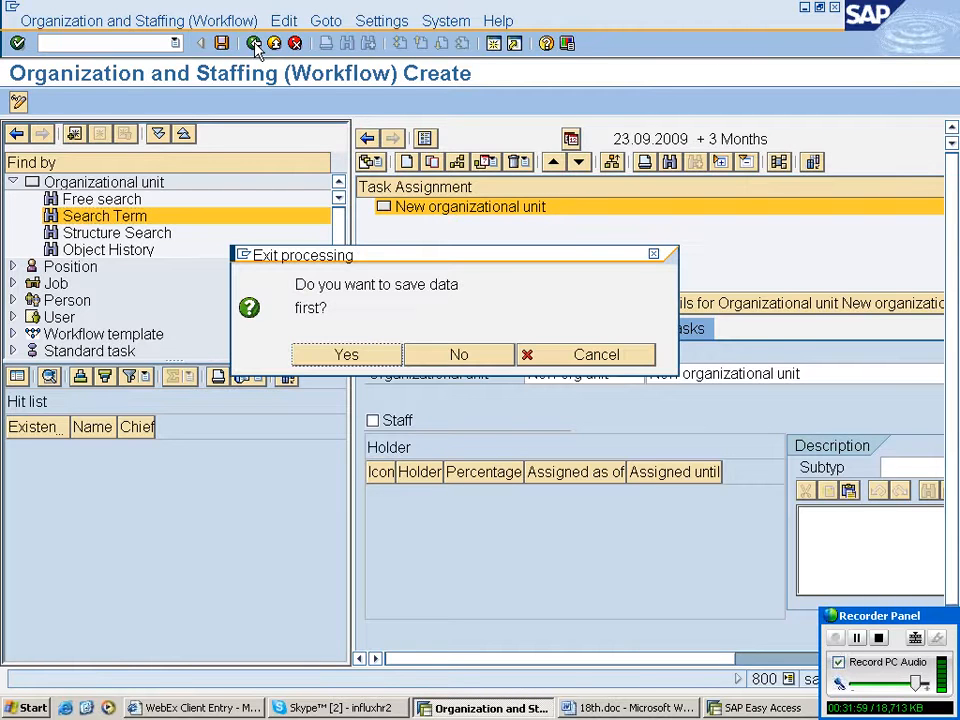
key("Return")
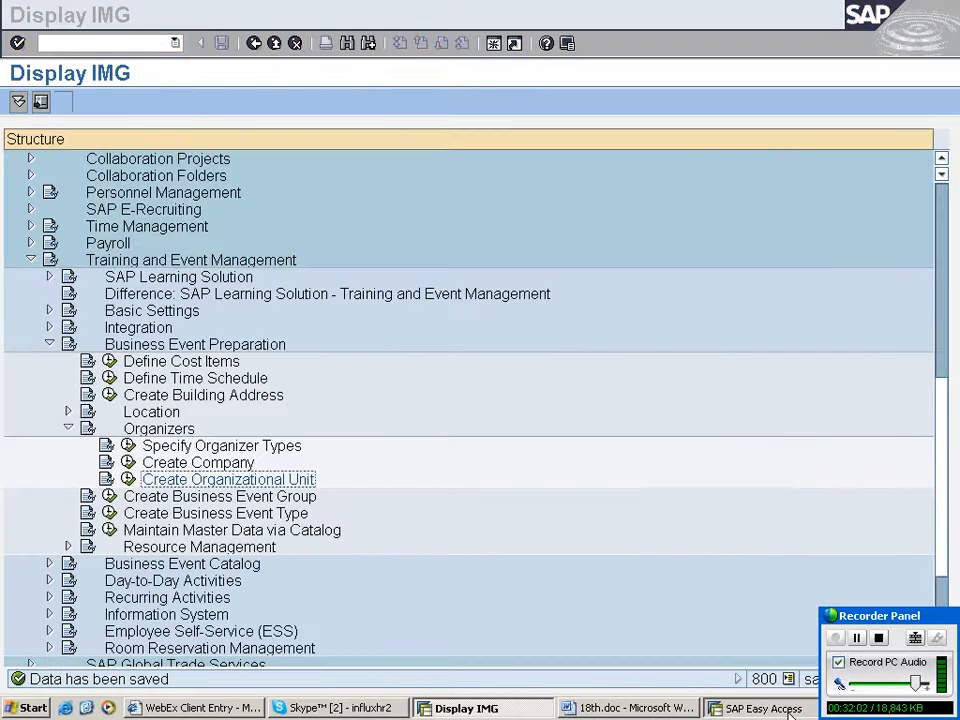
- Switch to SAP Easy Access, open the organizational plan change screen and close the organizational unit search dialog
left_click(763, 708)
left_click(175, 43)
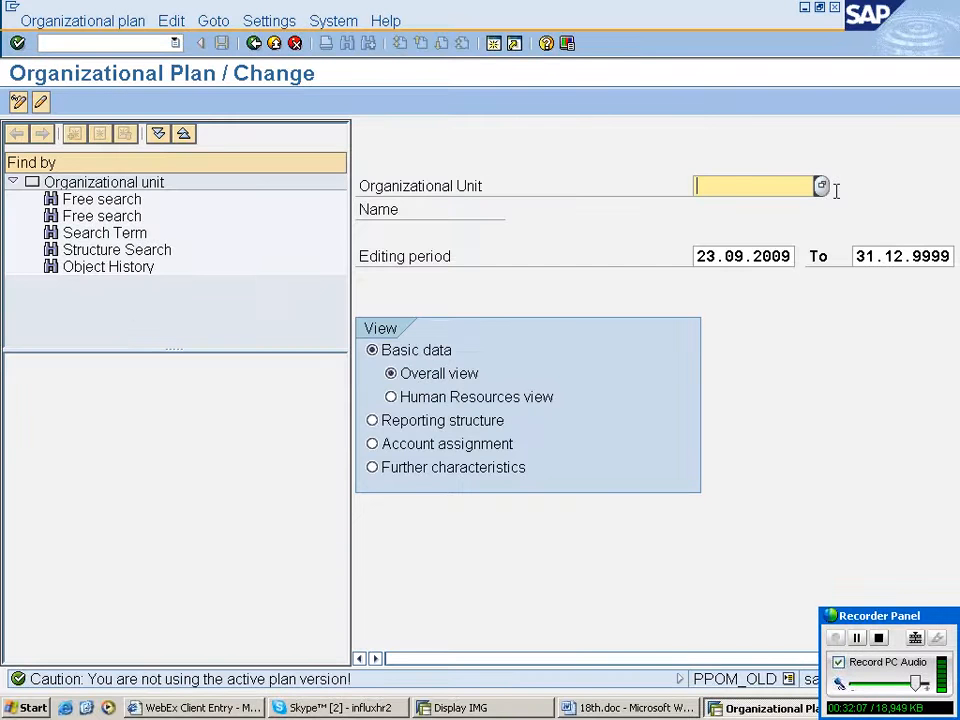
left_click(821, 186)
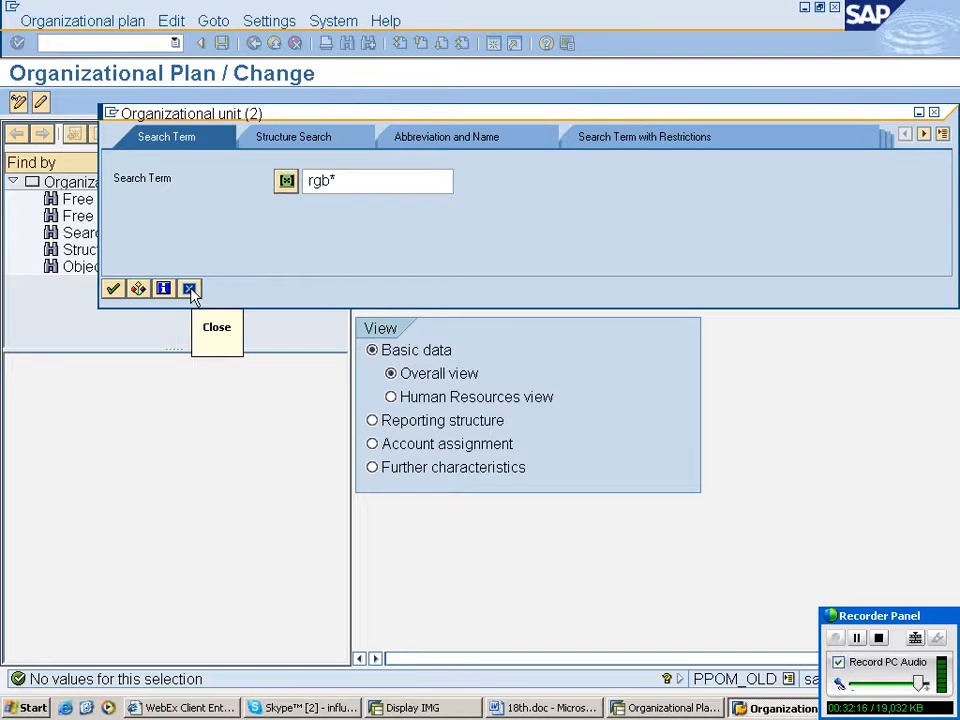
left_click(190, 289)
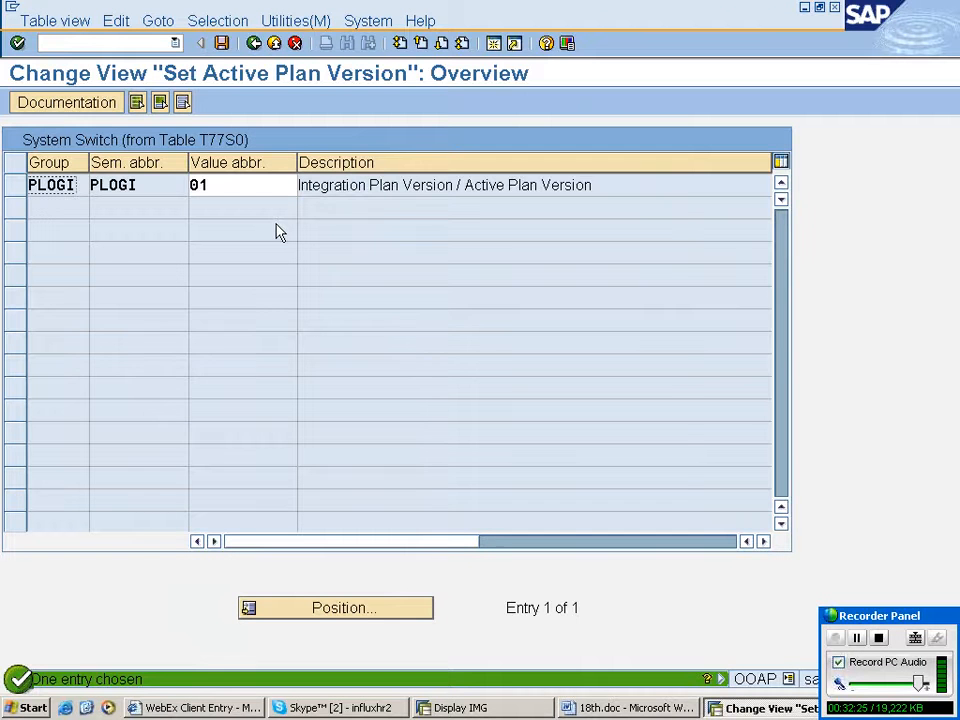
- Set the active plan version (PLOGI) to DL, the dlf plan version, and confirm it
key("F4")
scroll(318, 475, "down", 1)
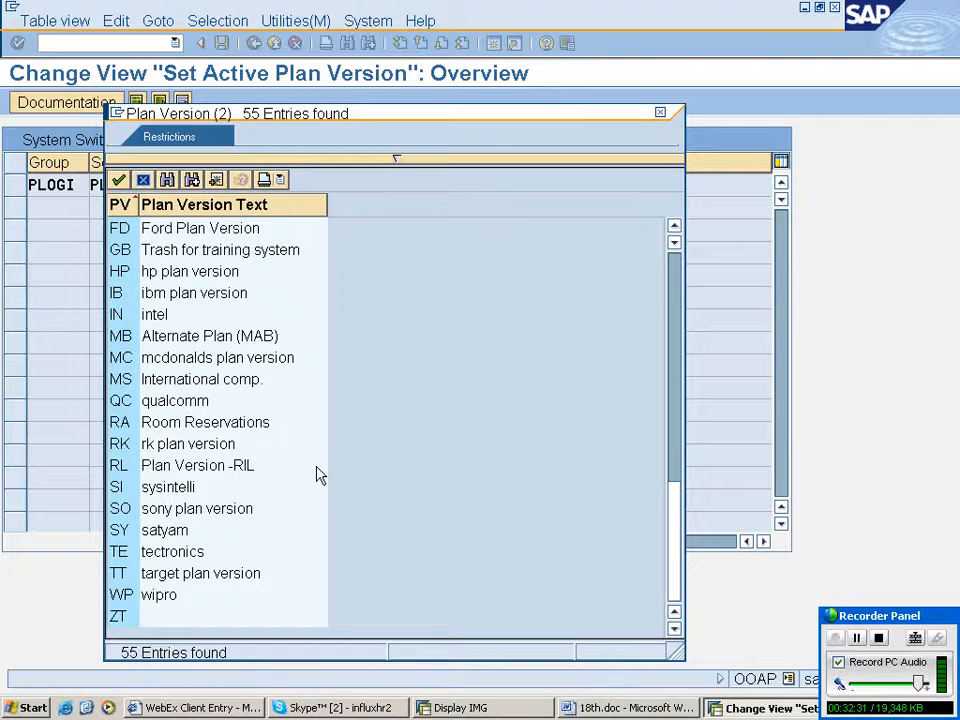
scroll(317, 475, "up", 1)
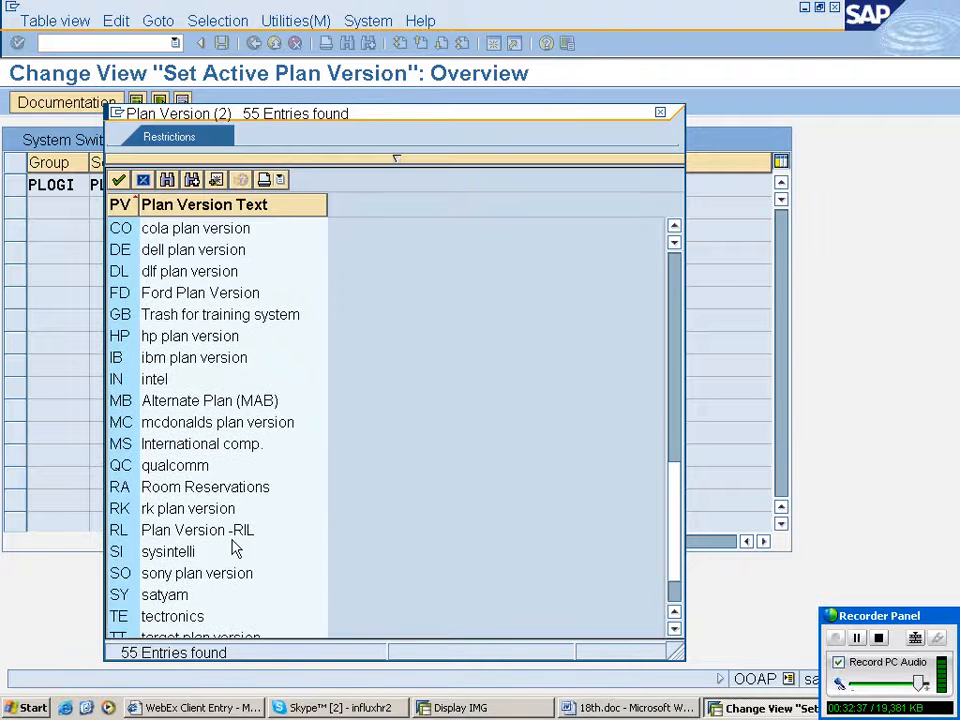
double_click(190, 271)
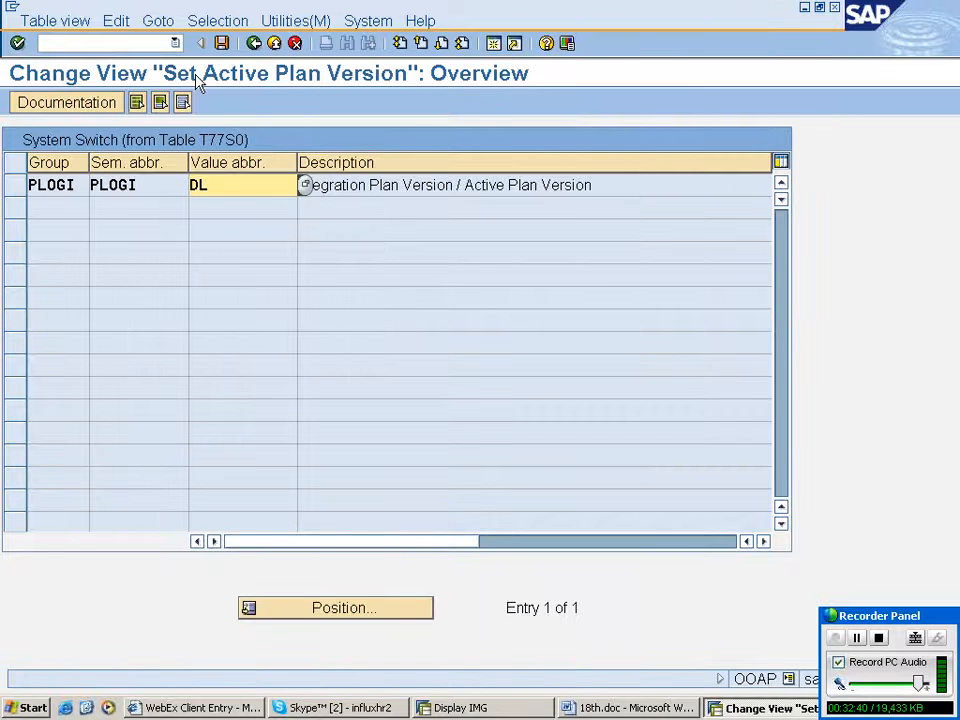
key("Return")
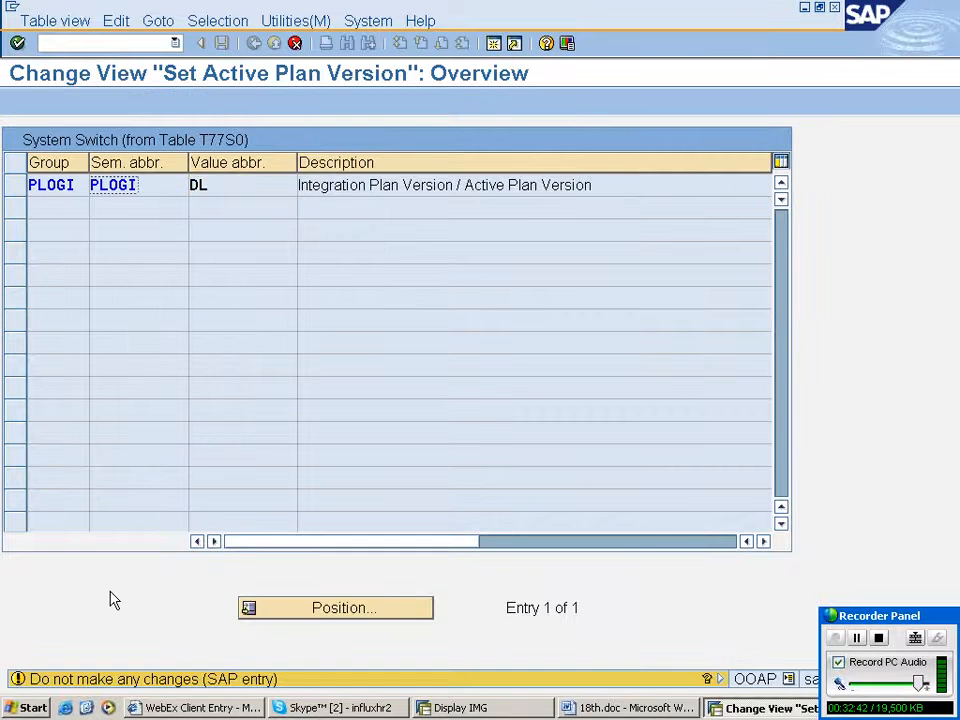
key("Return")
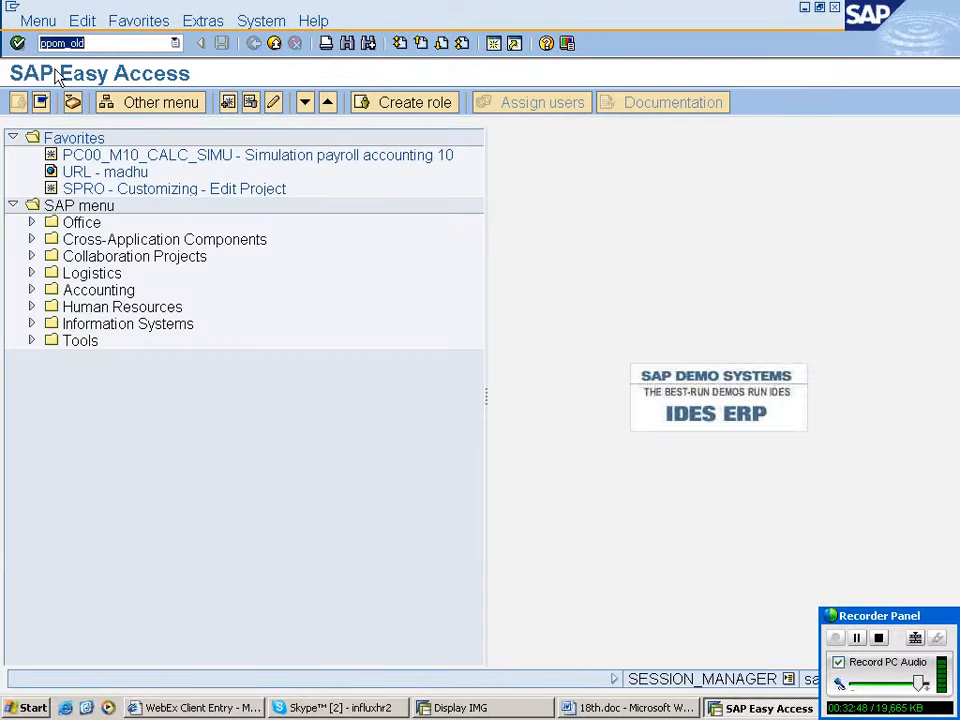
- Open PPOM_OLD again and close the organizational unit search dialog
key("Return")
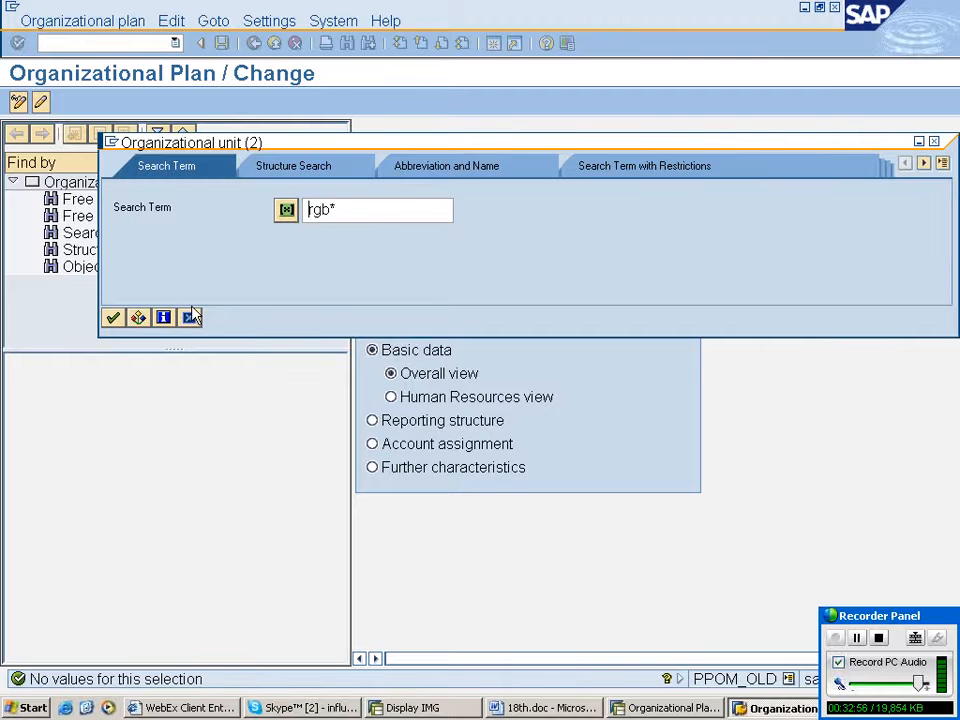
left_click(191, 317)
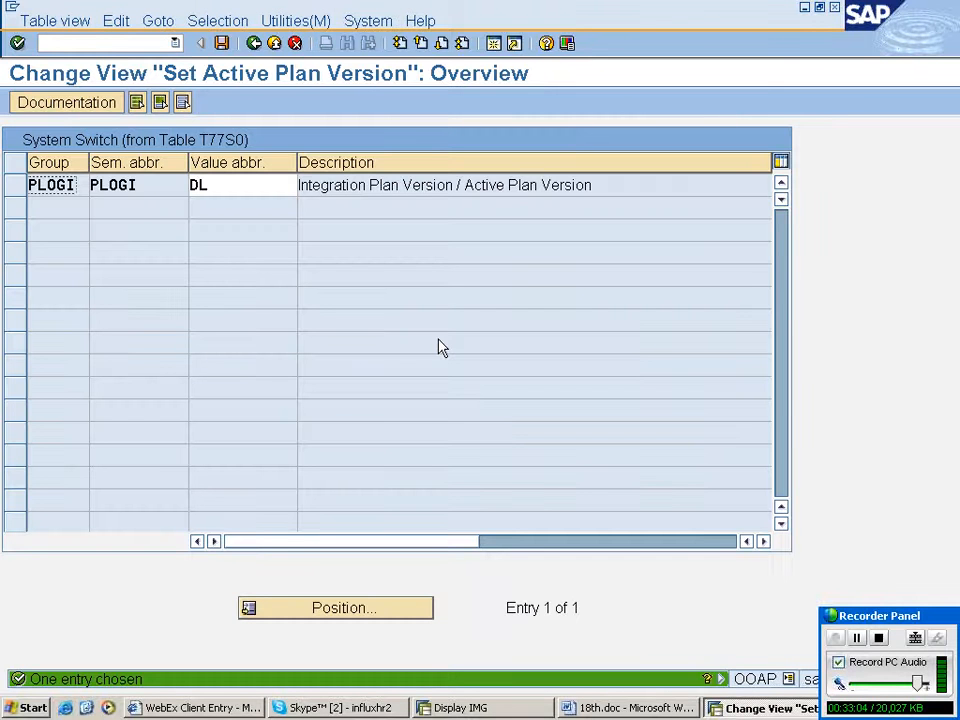
- Set the active plan version to 01 and save the entry
left_click(249, 186)
type("01")
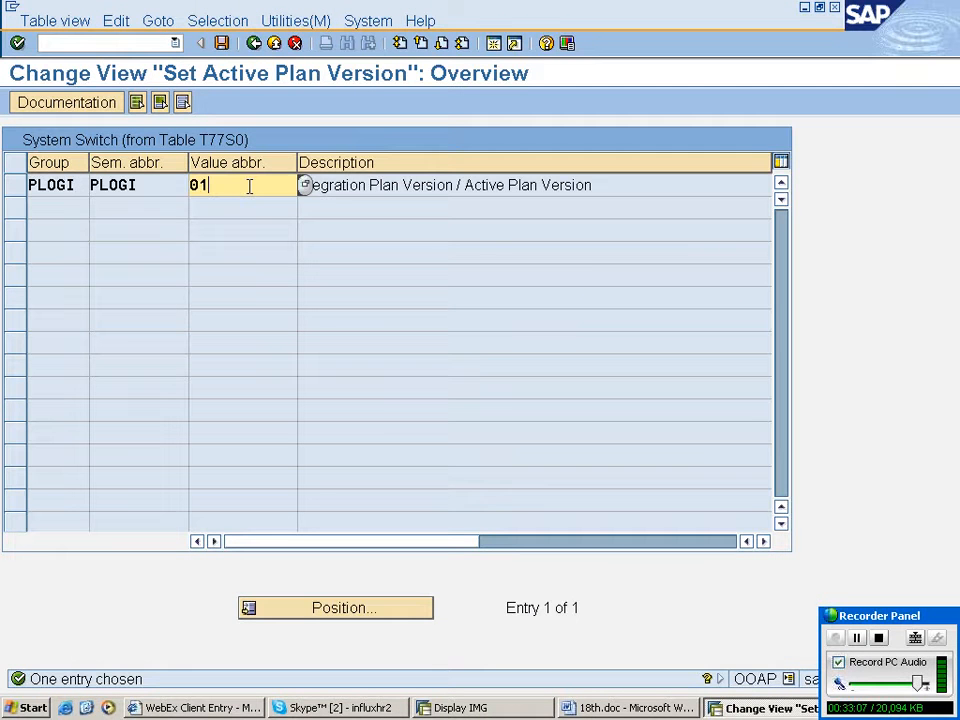
key("ctrl+s")
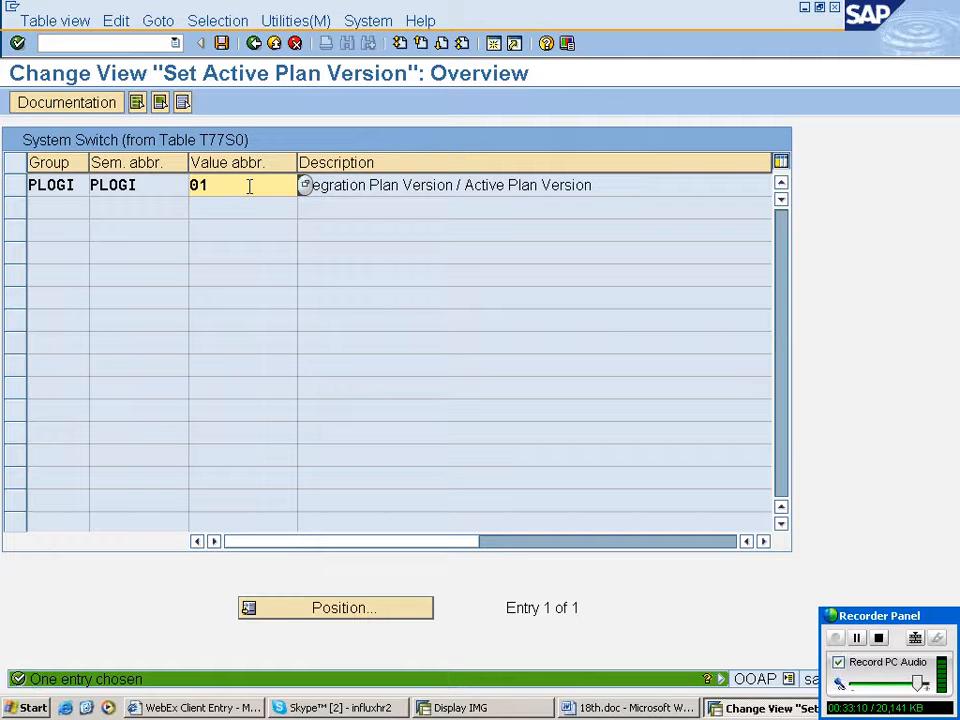
left_click(222, 43)
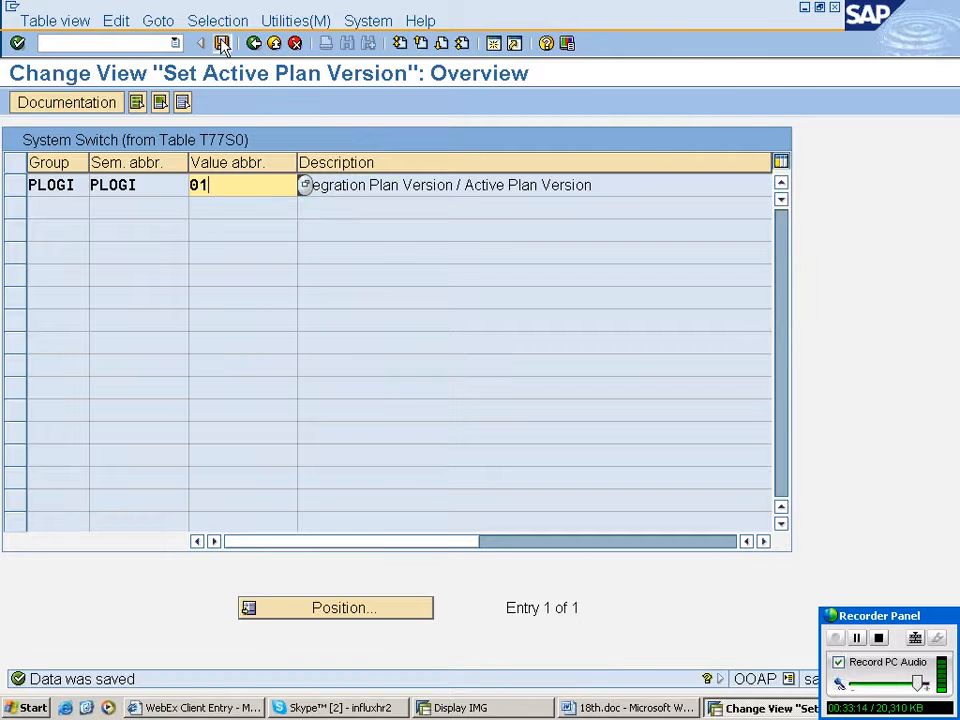
- Open PPOM_OLD, list all organizational units through the search help, and close the list without choosing
left_click(254, 43)
left_click(175, 43)
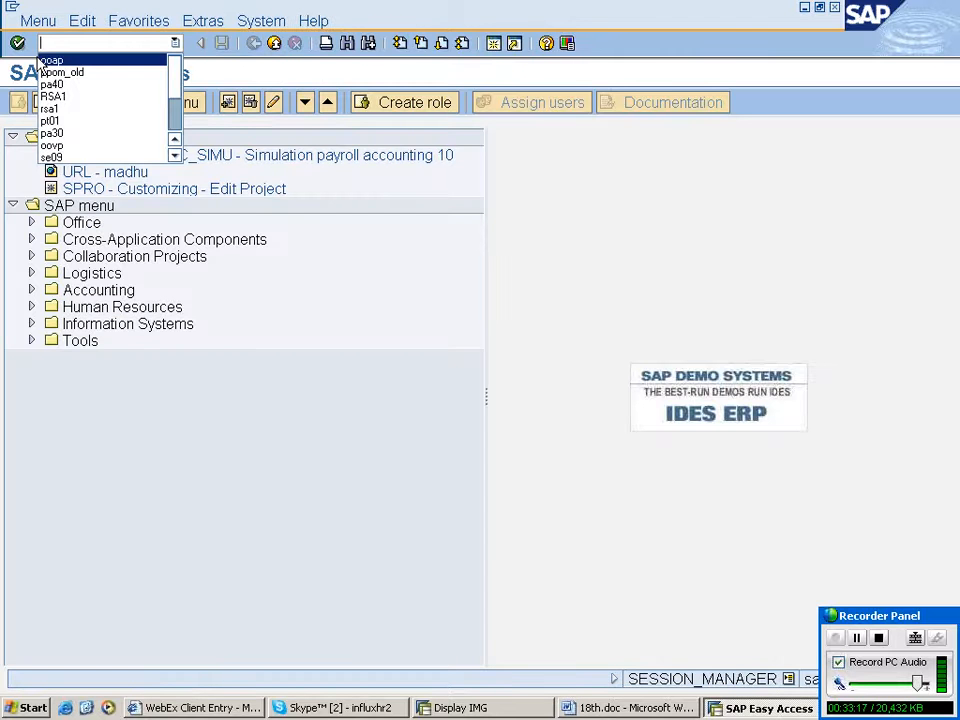
left_click(58, 72)
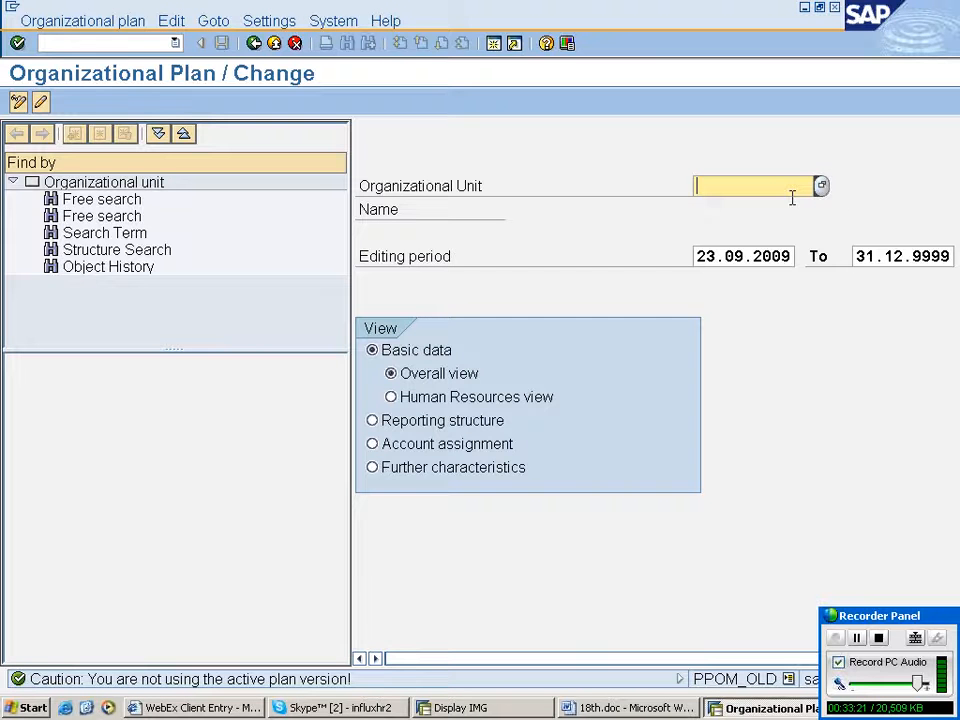
left_click(820, 185)
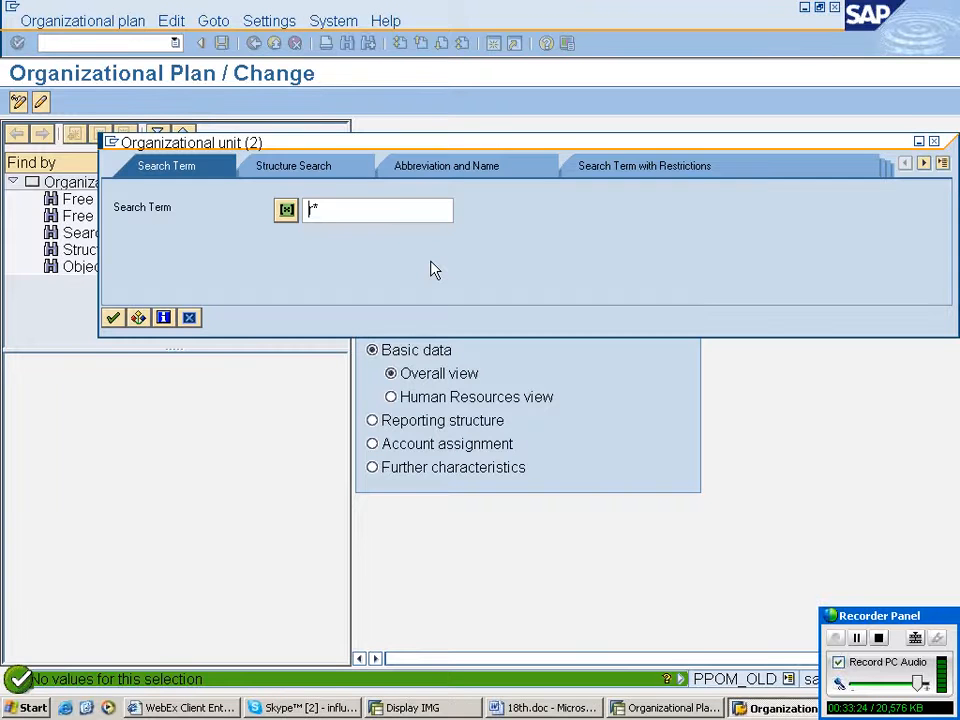
key("Delete")
key("Return")
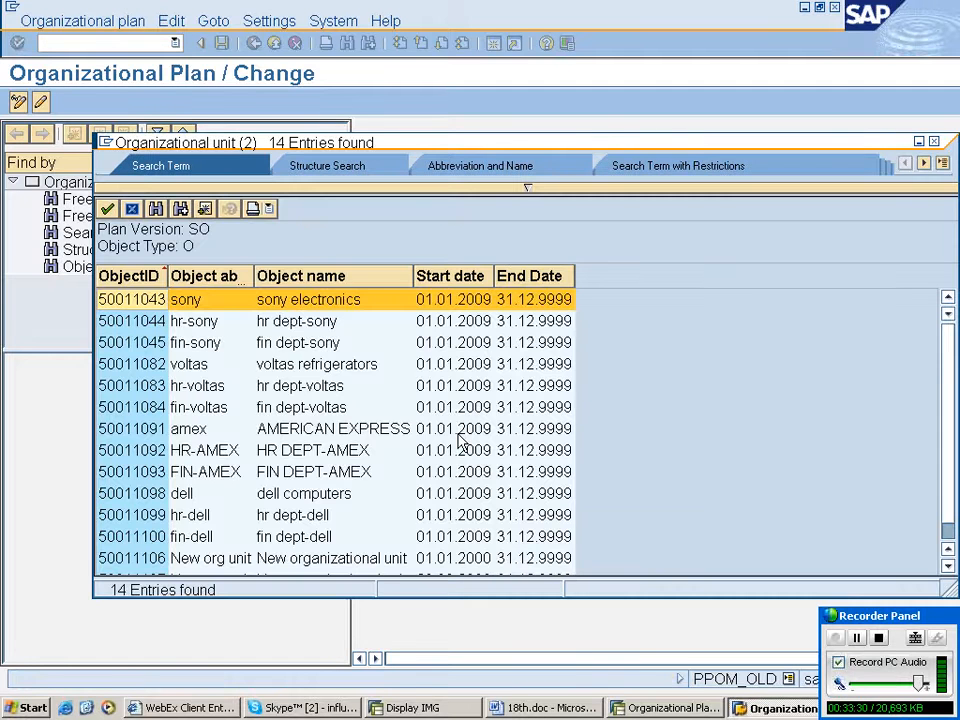
scroll(462, 441, "down", 1)
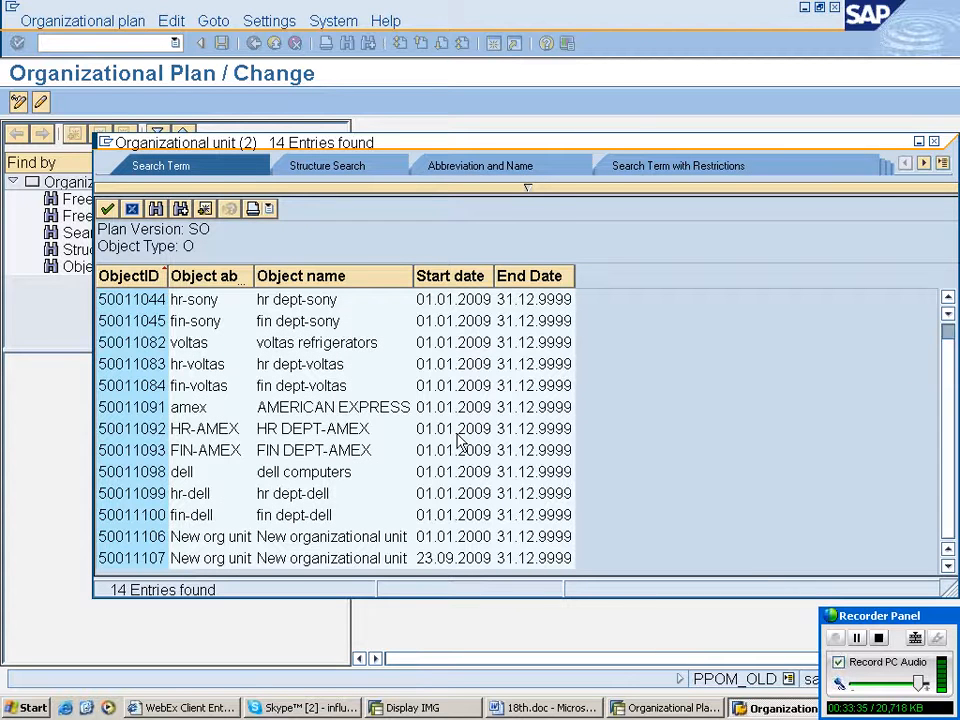
left_click_drag(545, 150, 543, 145)
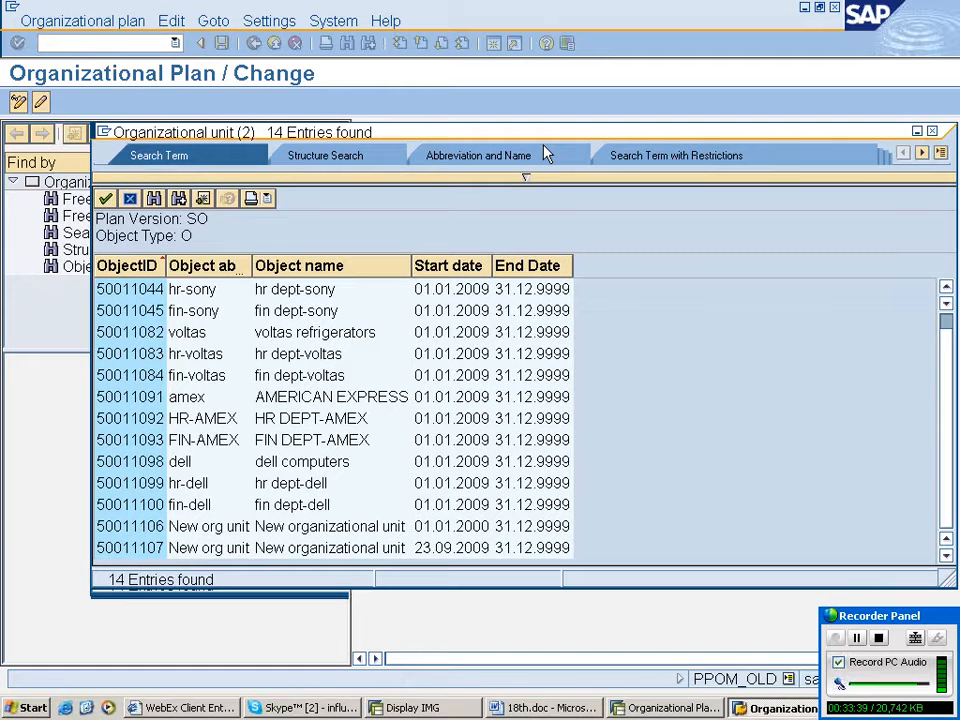
left_click_drag(543, 137, 545, 101)
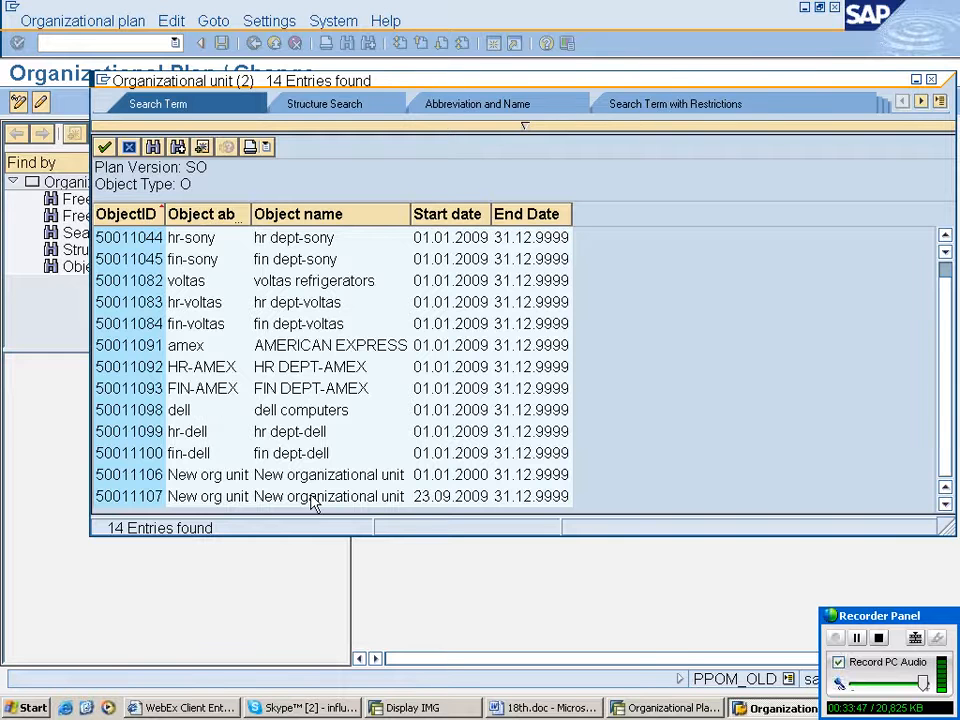
left_click(129, 147)
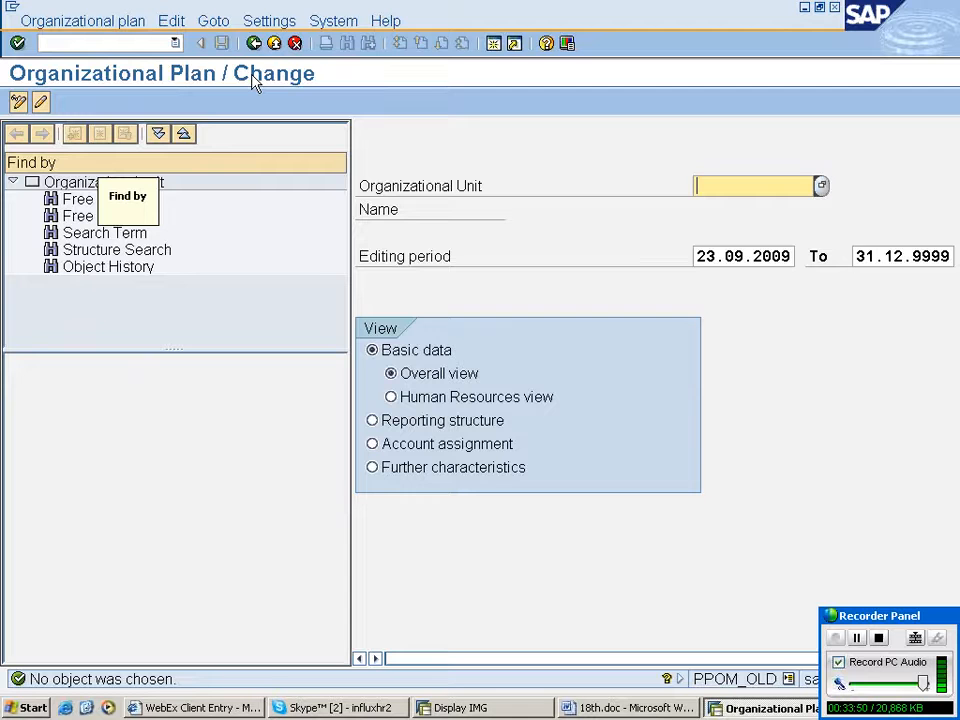
- Start PPOC_OLD to create an organizational unit with abbreviation fdf and name dfdfd in plan version 01 Current plan
left_click(254, 43)
left_click(175, 43)
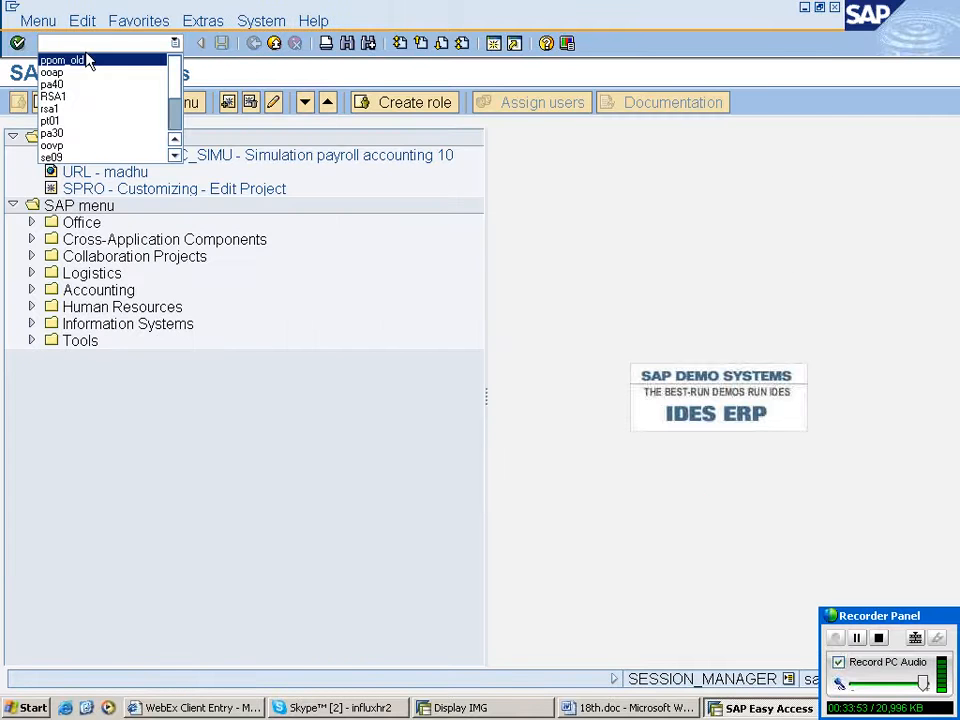
type("ppoc_")
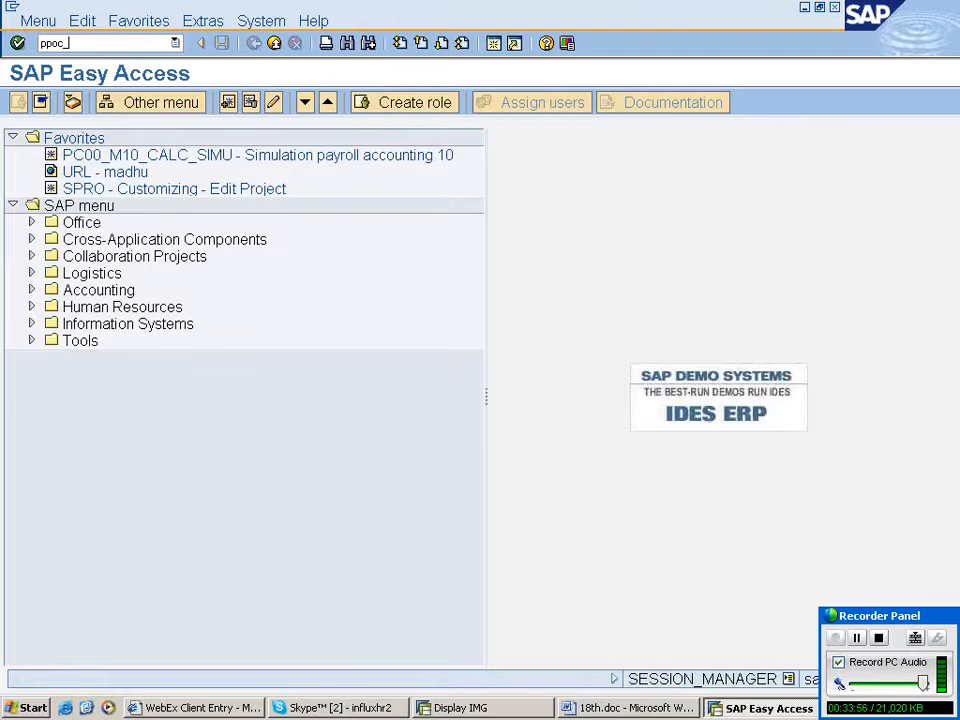
type("fdfd")
key("Return")
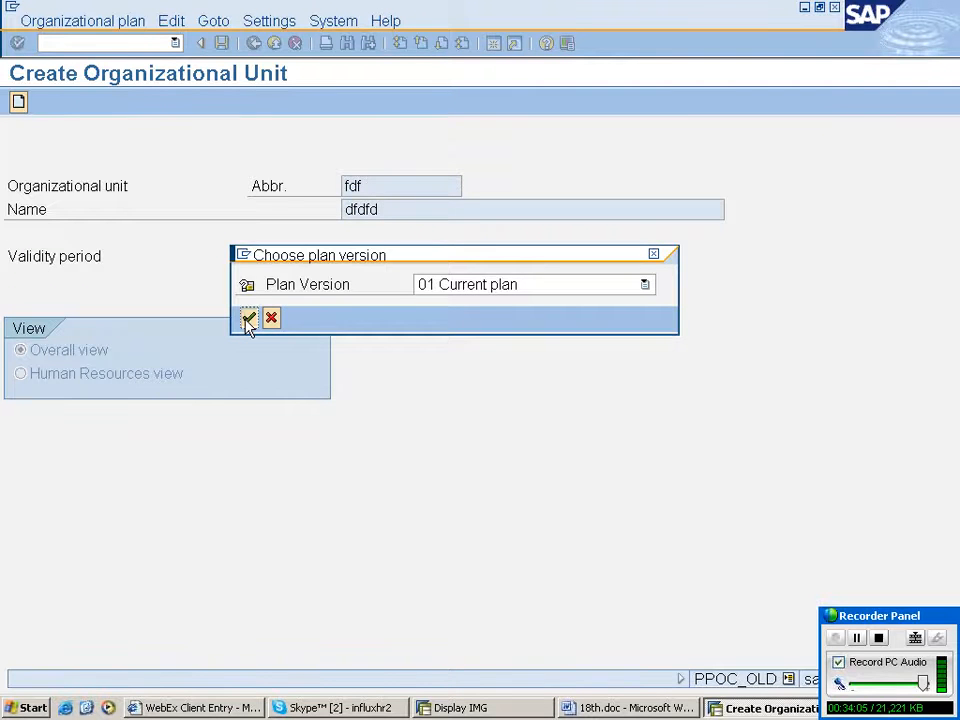
left_click(248, 318)
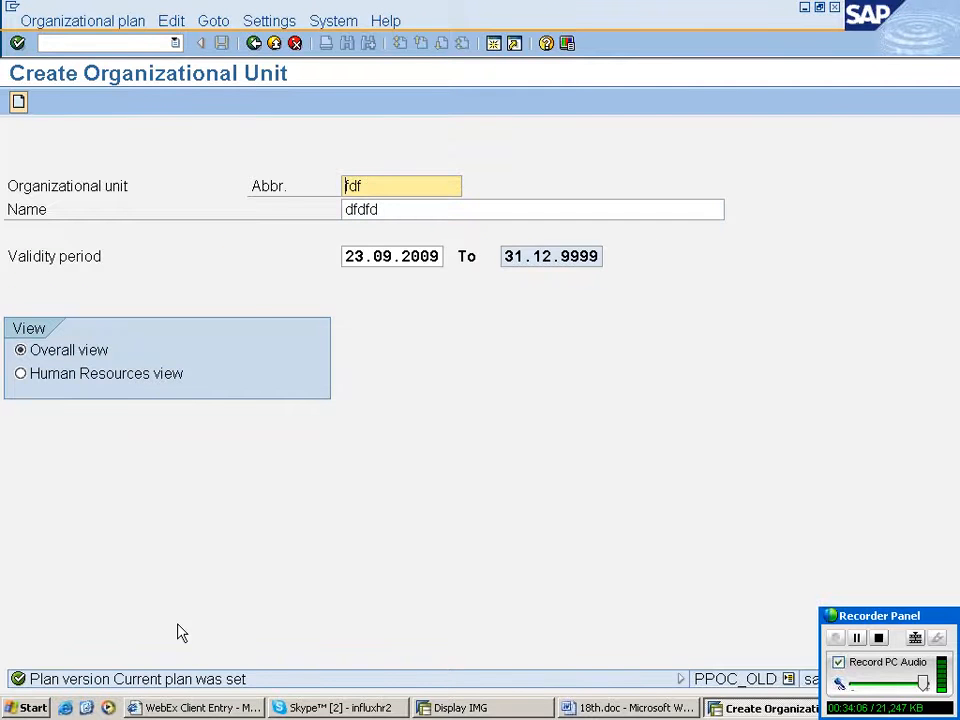
left_click(248, 318)
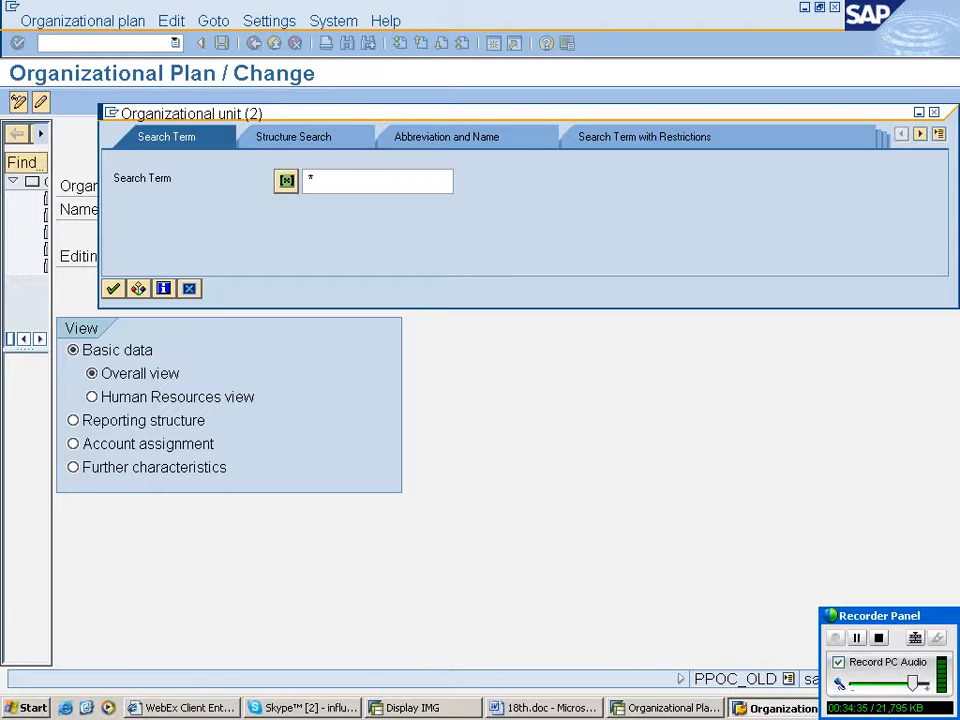
- Search organizational units for the term rahuls and shorten the search term
type("rahu")
type("ls")
key("Return")
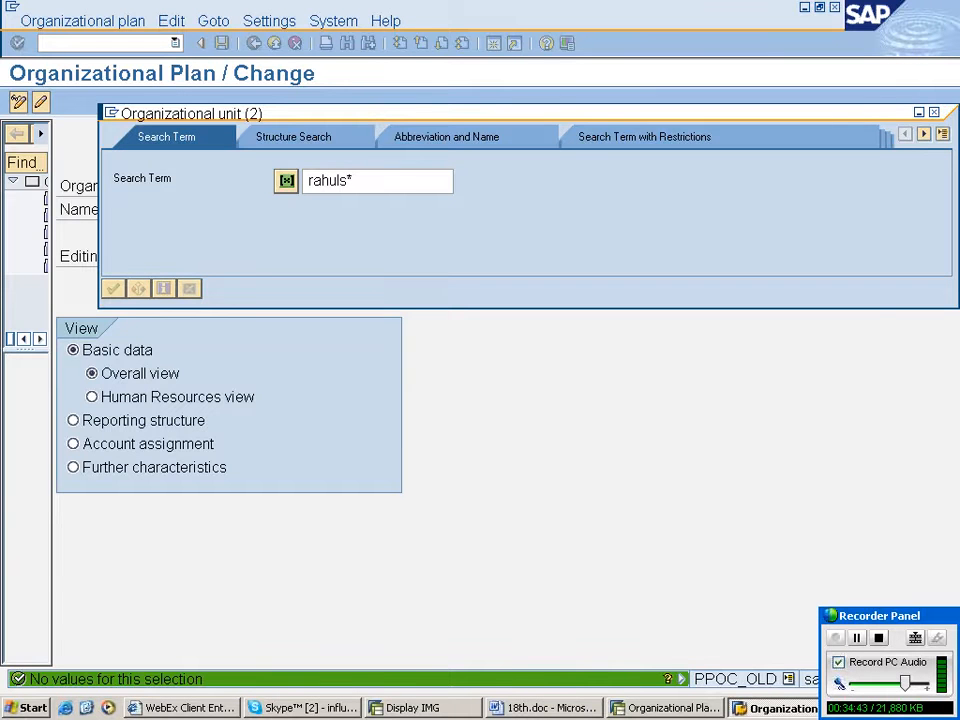
key("BackSpace")
key("BackSpace")
key("BackSpace")
key("BackSpace")
key("BackSpace")
key("BackSpace")
left_click(300, 707)
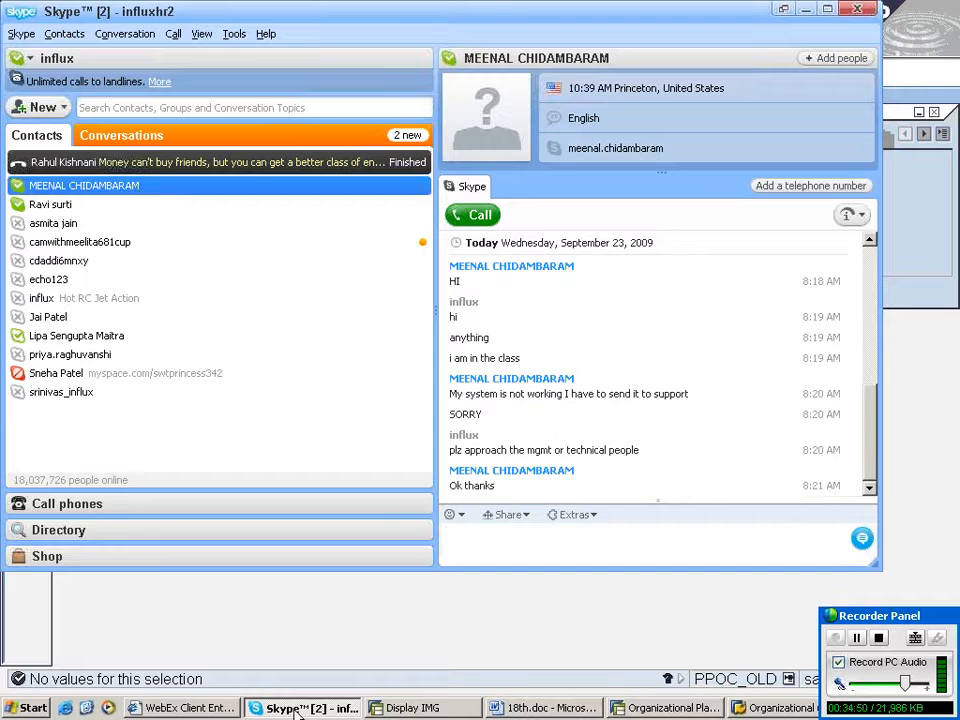
- Open the chat with the trainee contact and start a voice call to them
left_click(260, 162)
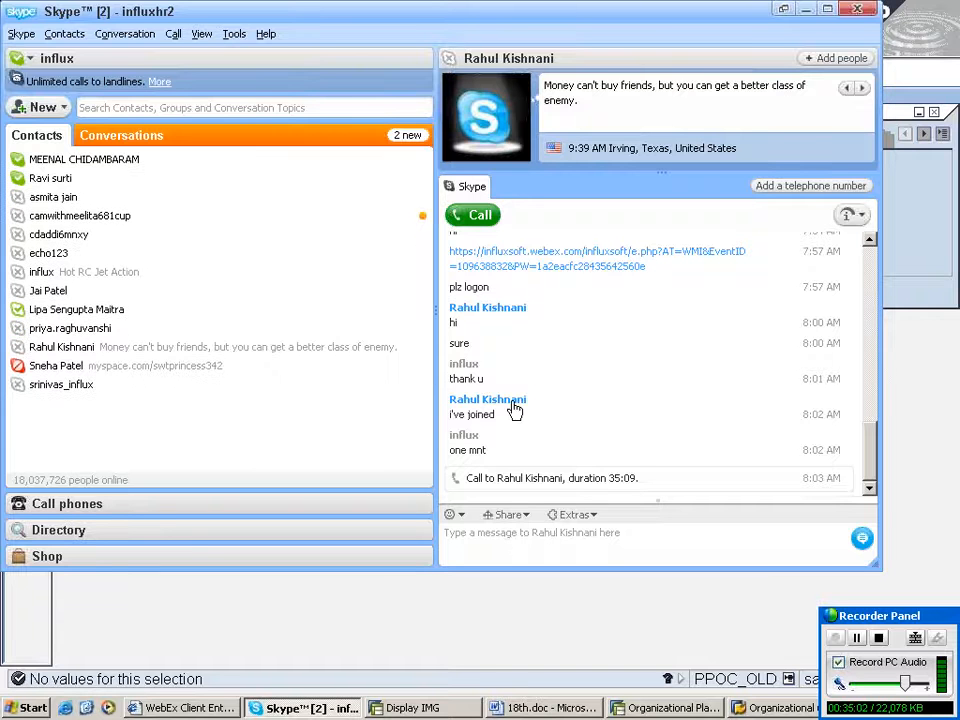
left_click(473, 215)
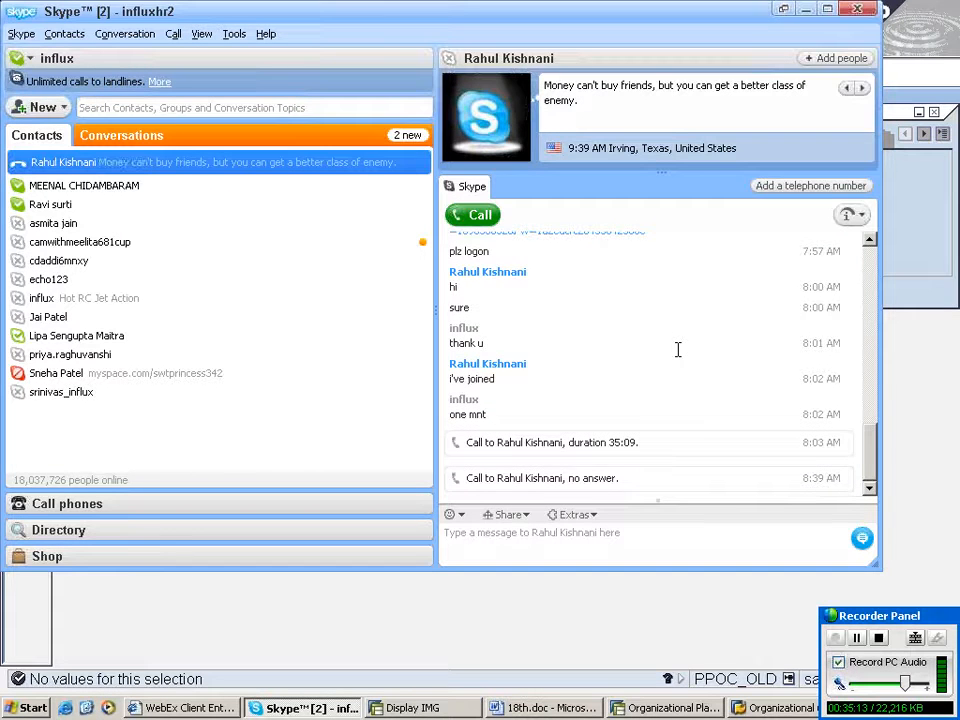
- Send the contact a chat message asking what happened
left_click(545, 542)
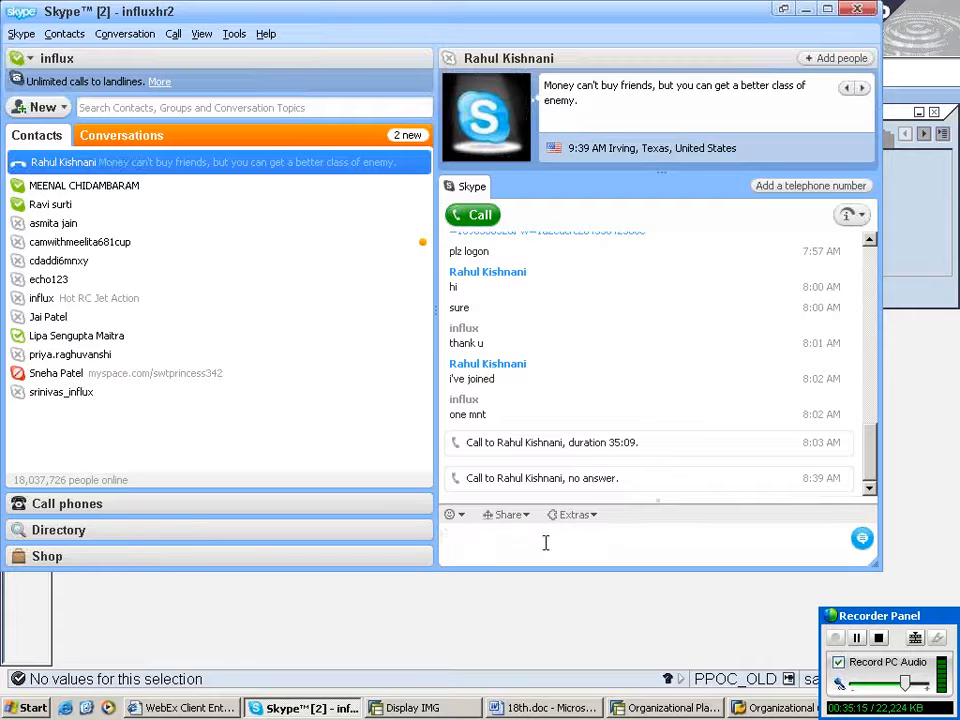
left_click(677, 349)
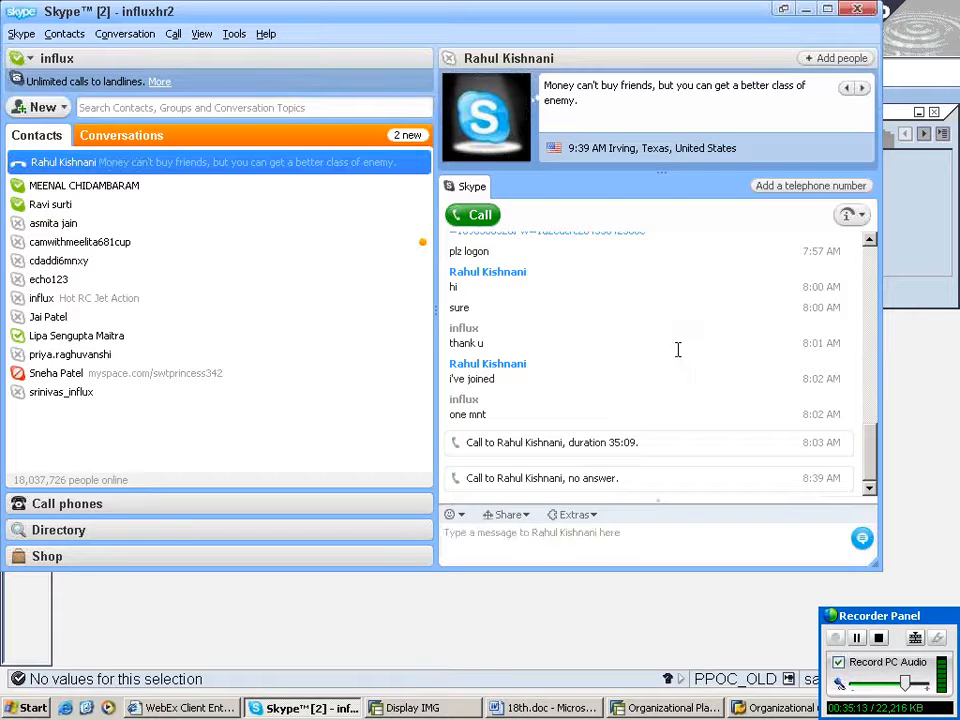
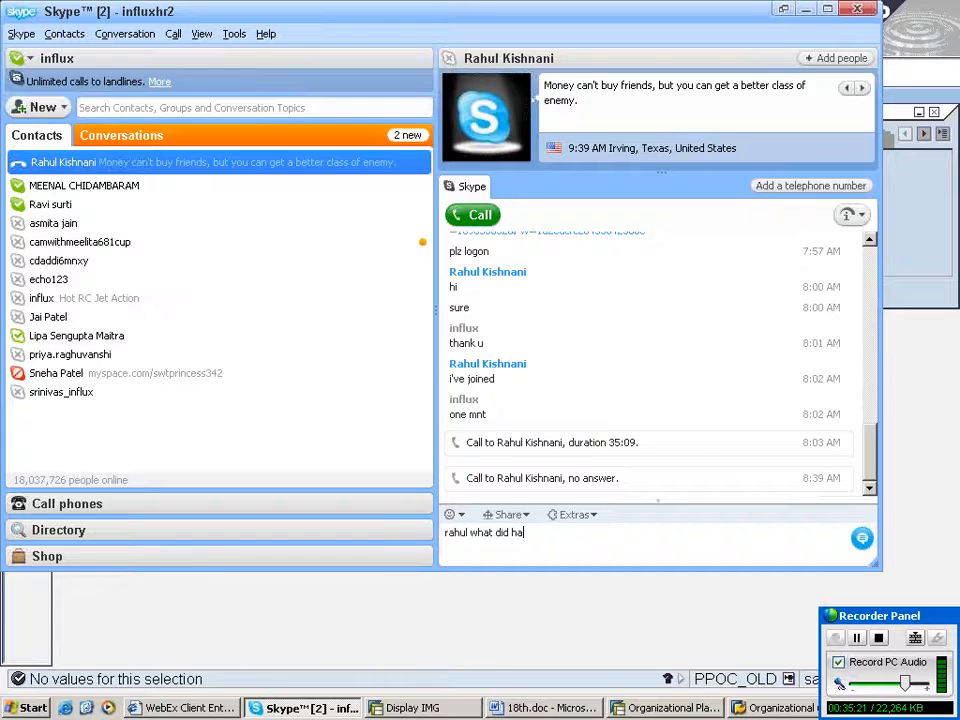
type("ppen")
key("Return")
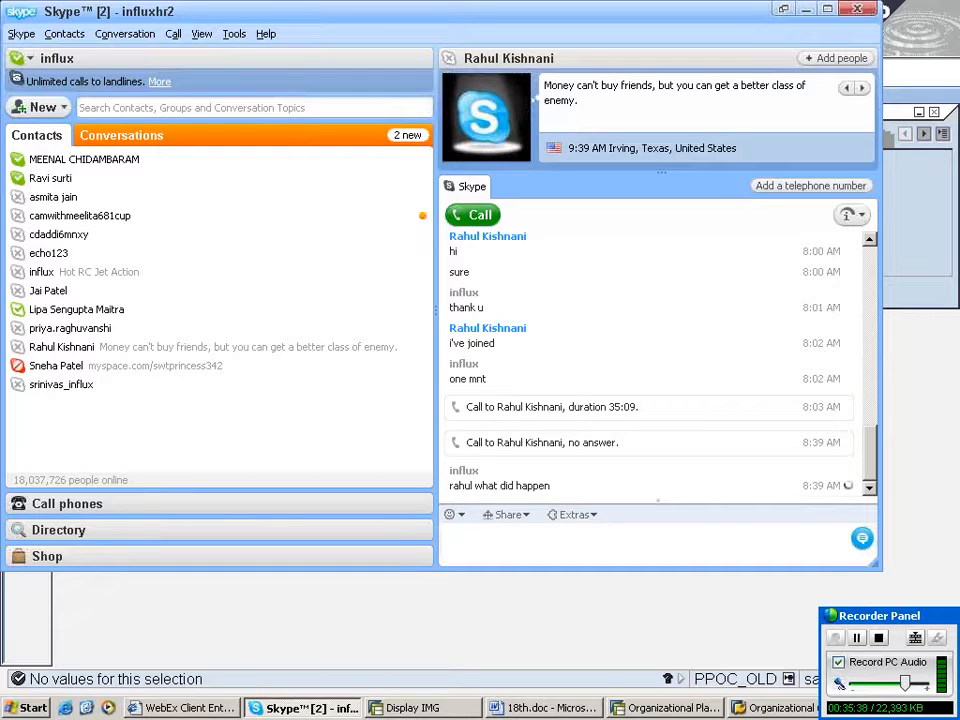
- Call the contact again and send a short chat message addressing them
left_click(473, 215)
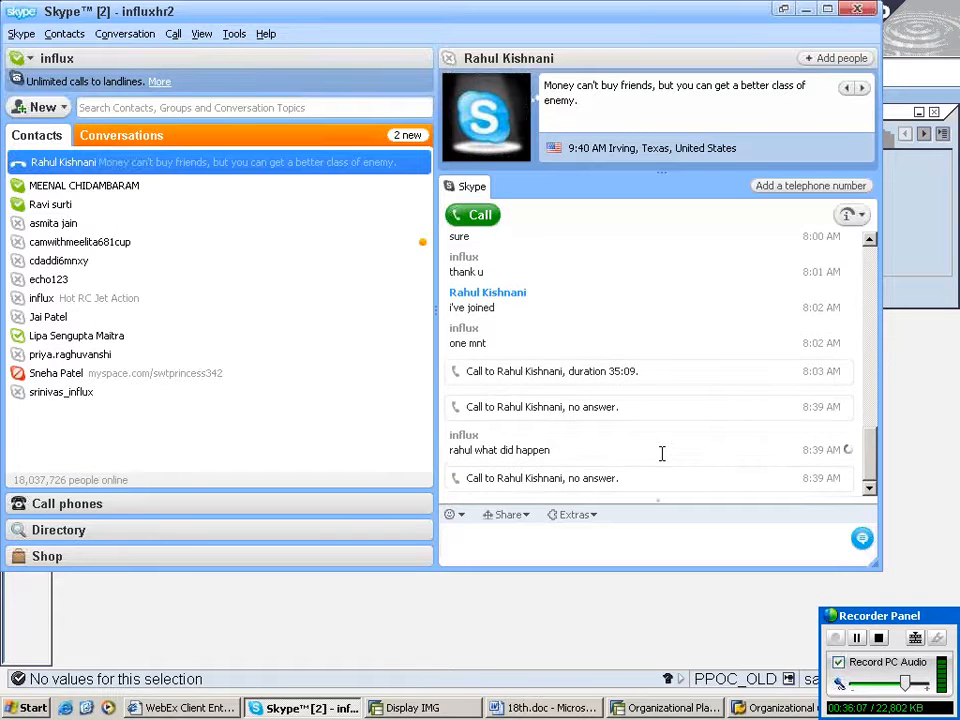
left_click(556, 535)
key("Return")
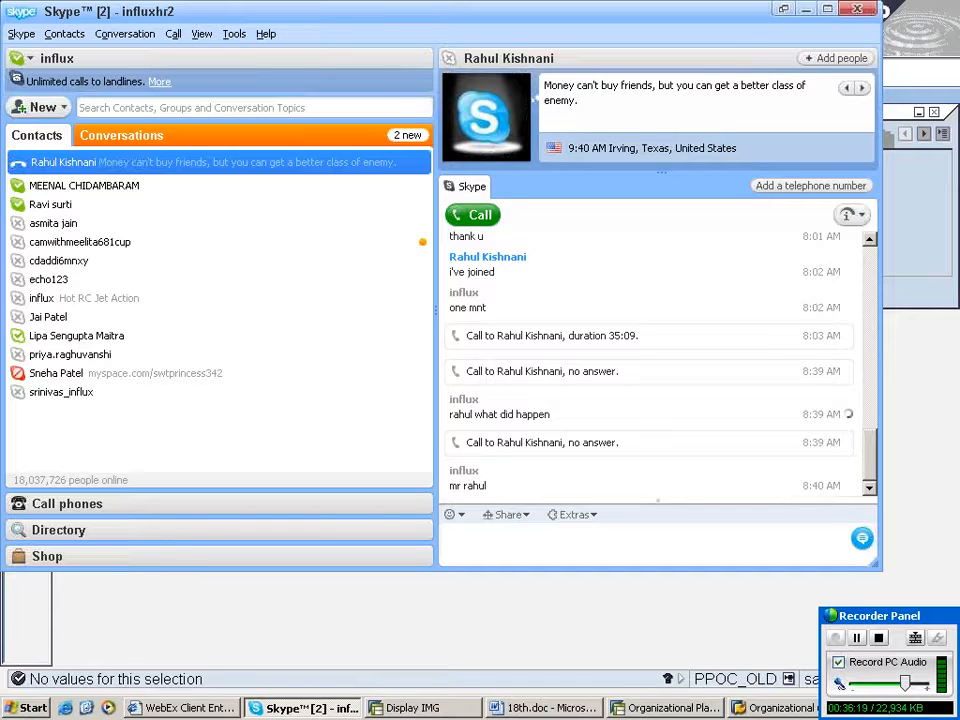
left_click(628, 710)
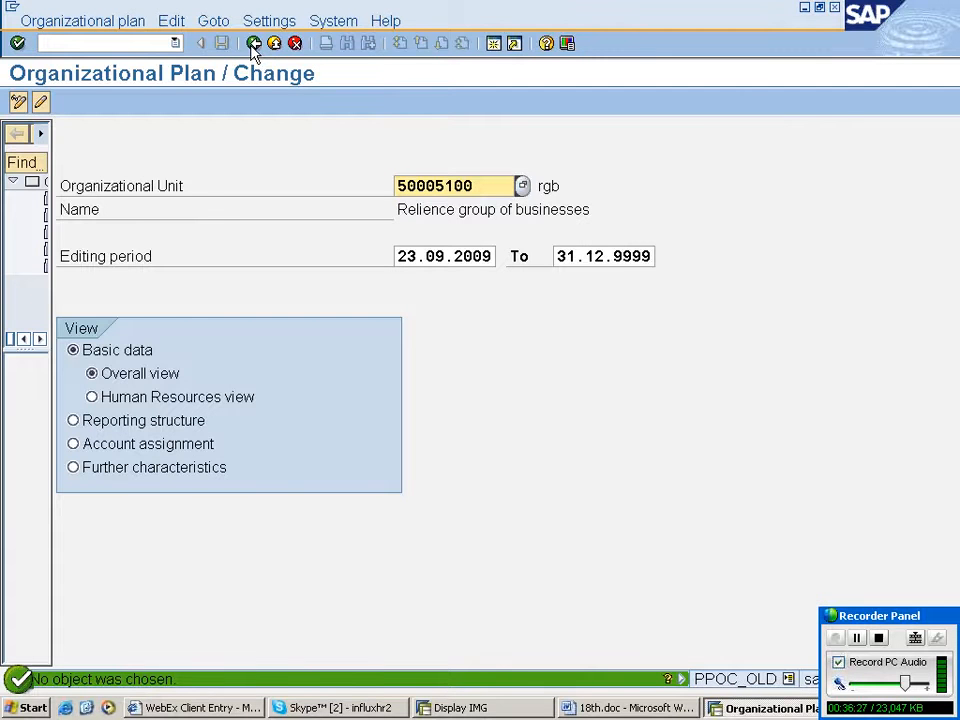
left_click(253, 45)
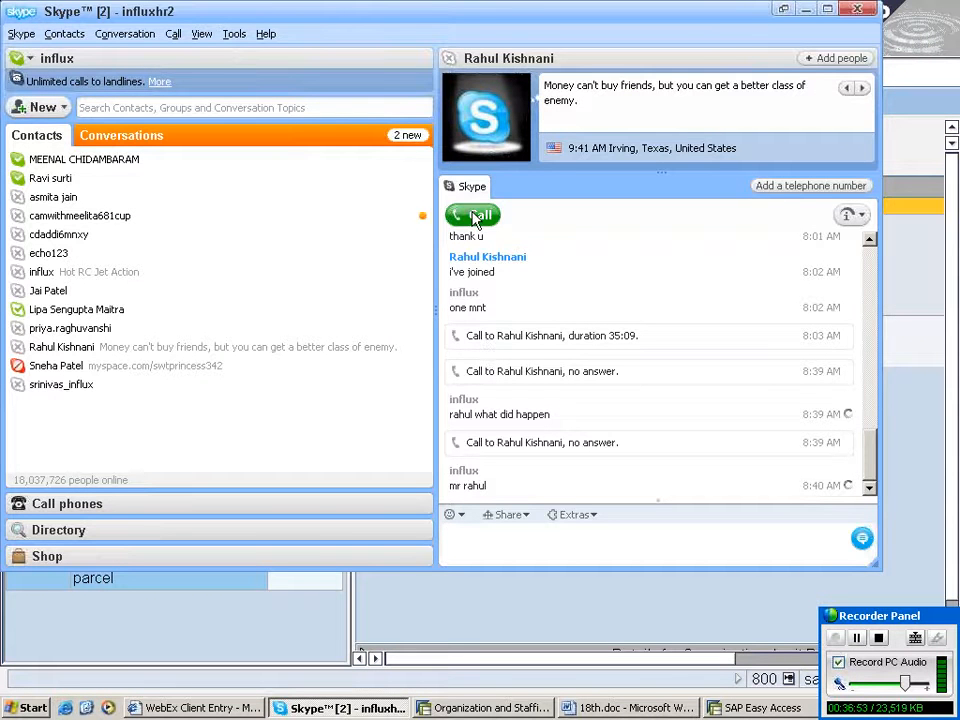
left_click(476, 218)
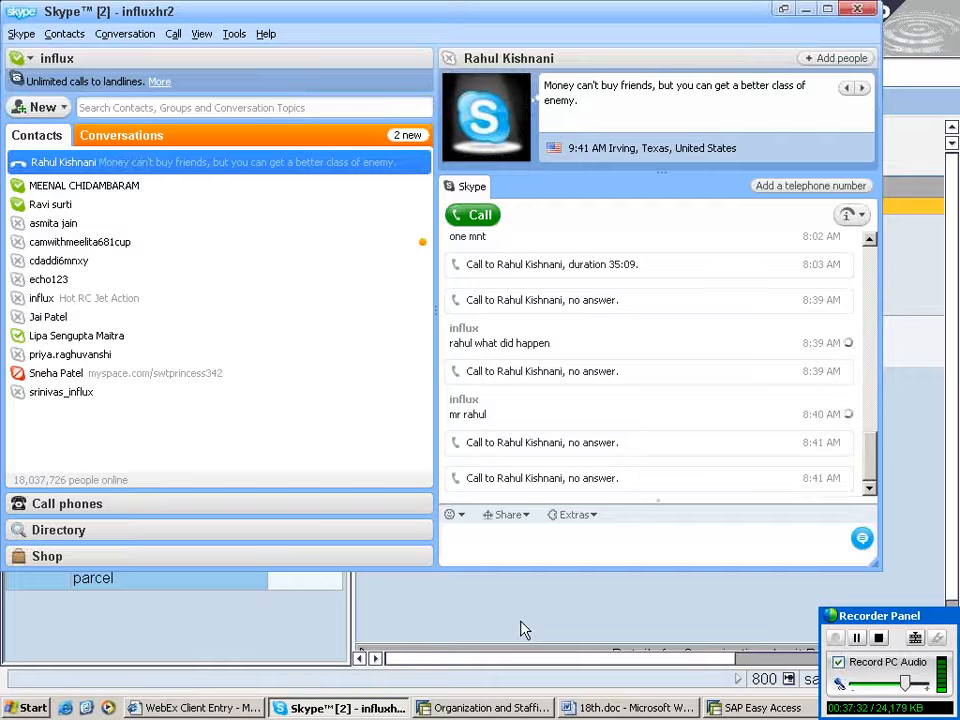
- Sign out of Skype and sign back in by entering the account password
left_click(22, 37)
left_click(31, 175)
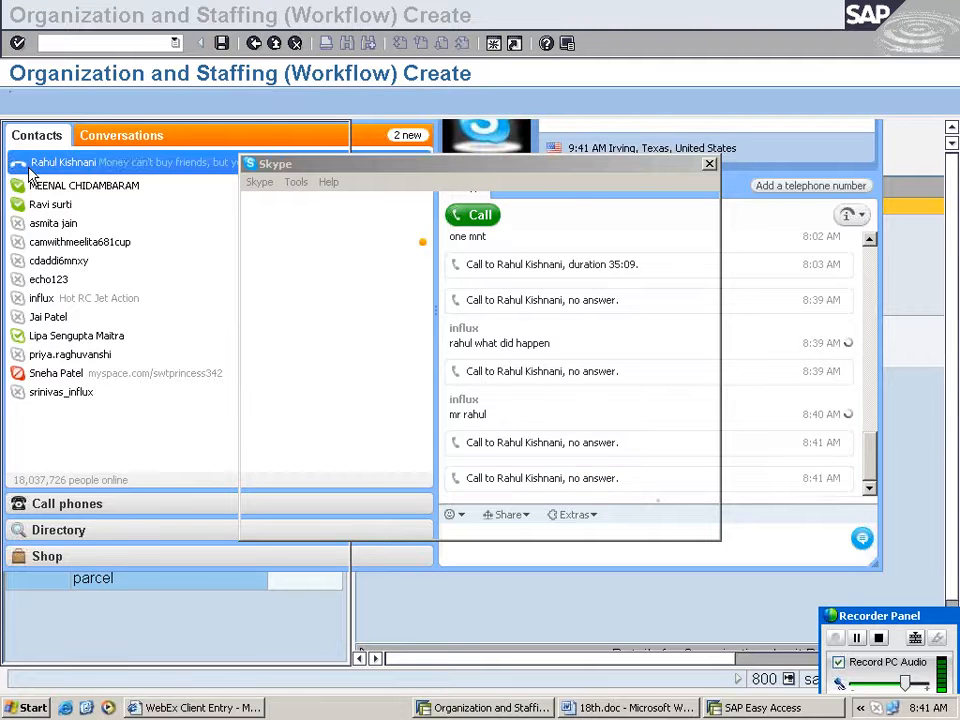
type("*****")
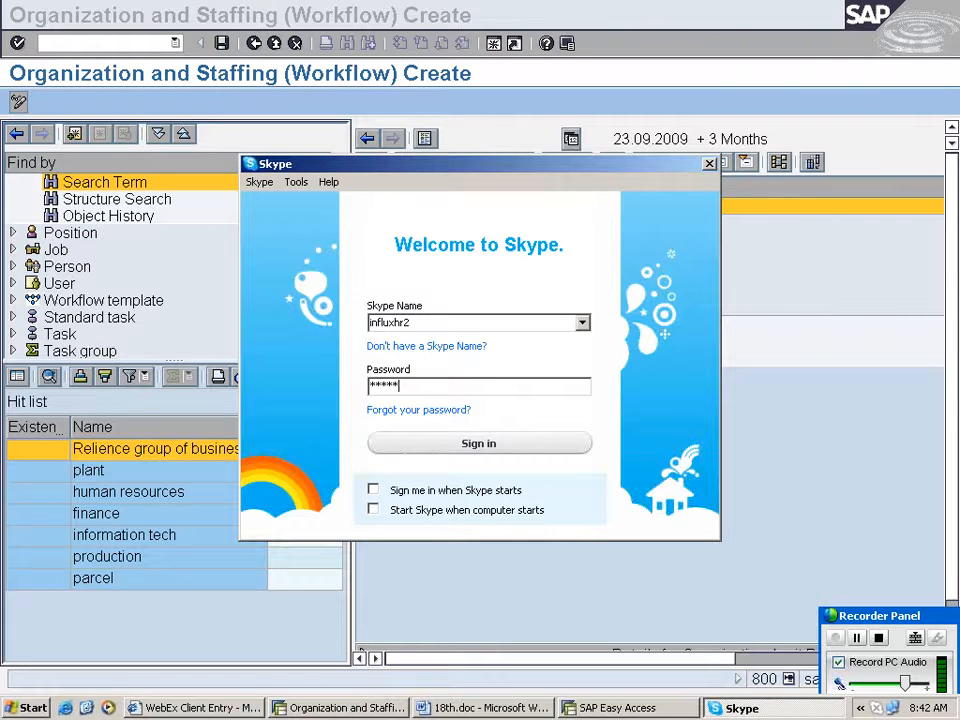
key("Return")
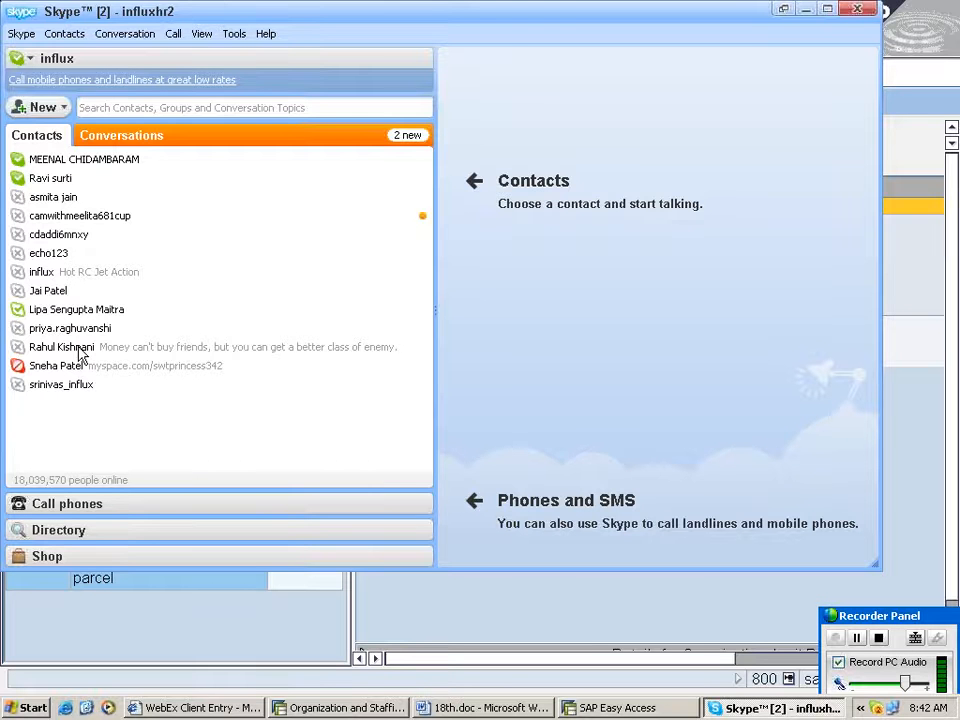
- Open the contact's conversation and send the message hi
left_click(82, 352)
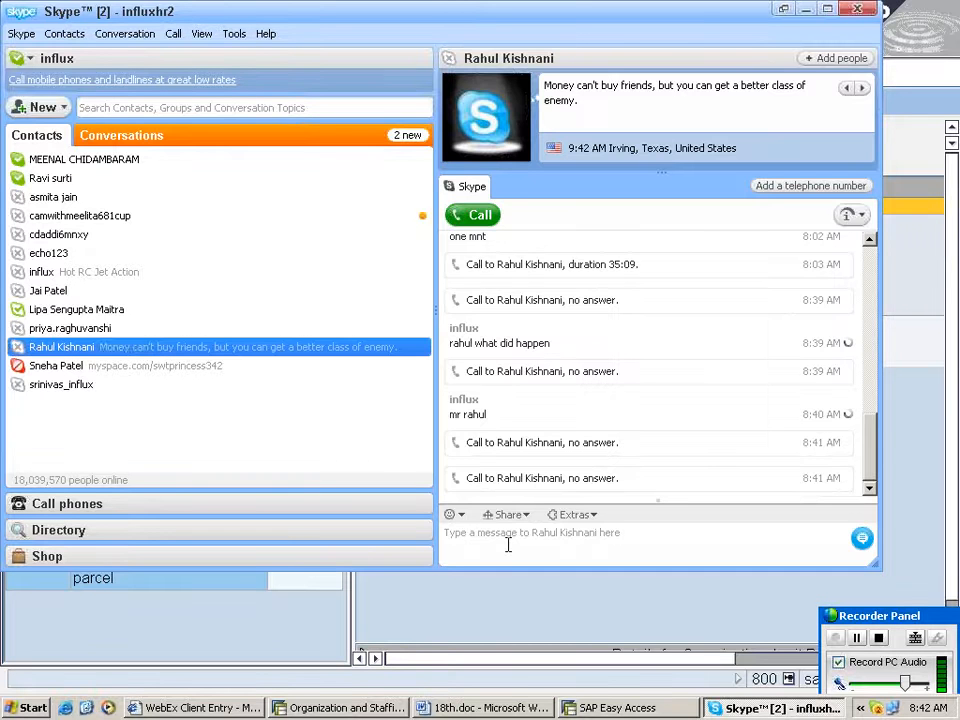
left_click(508, 545)
type("h")
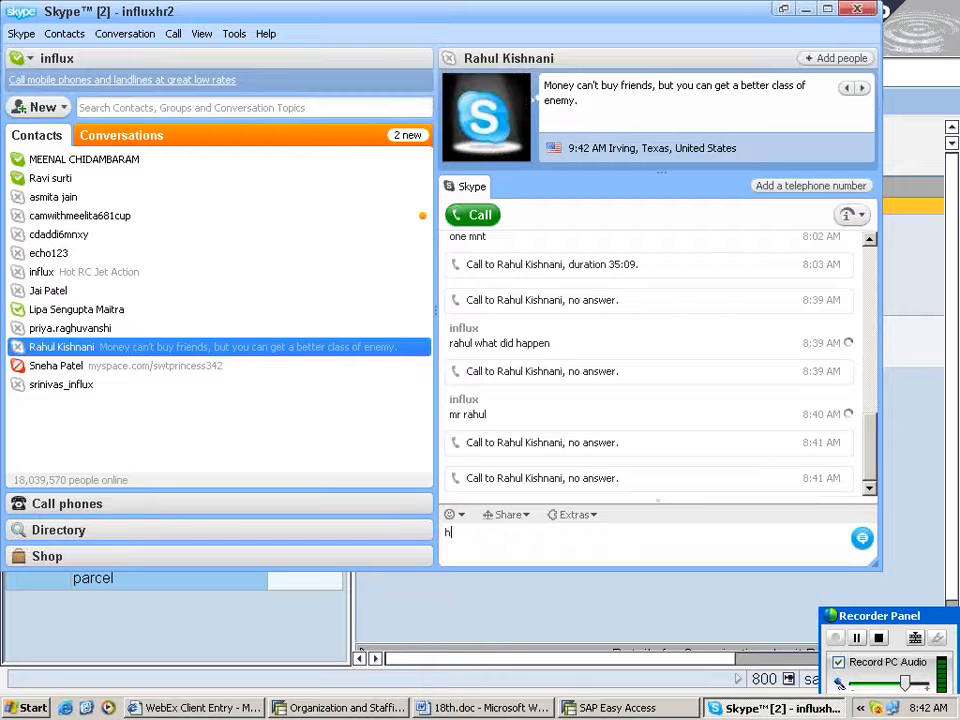
type("i")
key("Return")
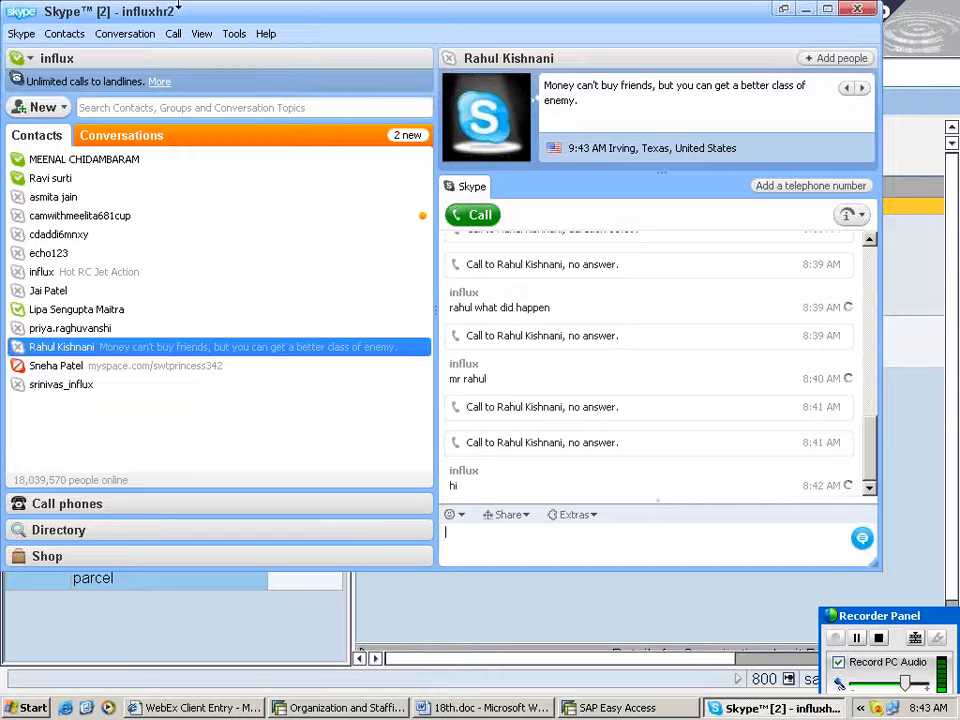
left_click(490, 708)
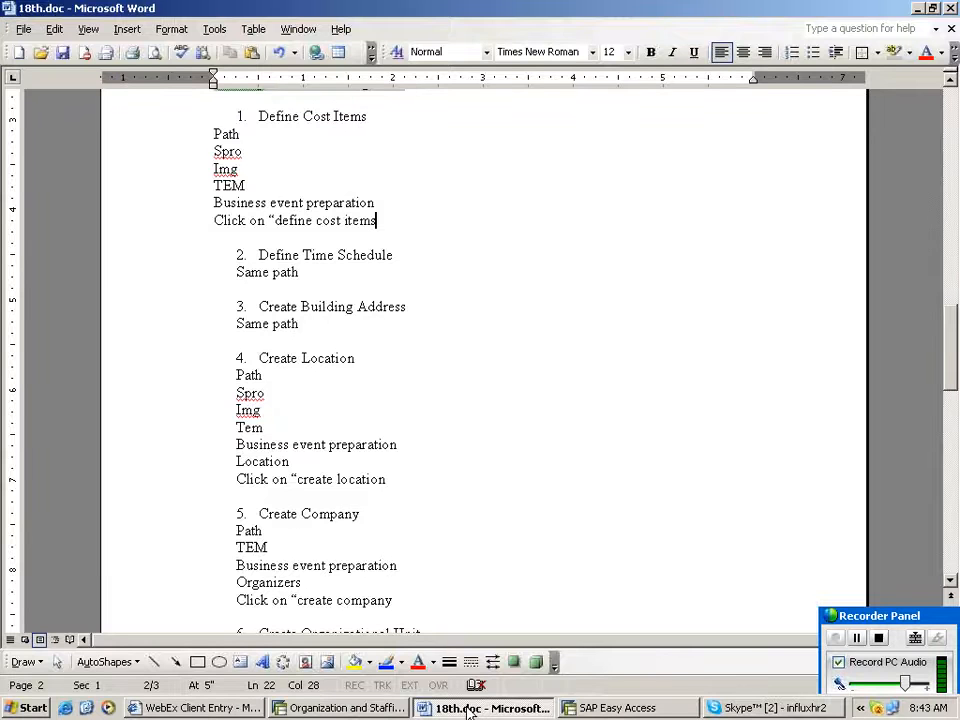
left_click(500, 709)
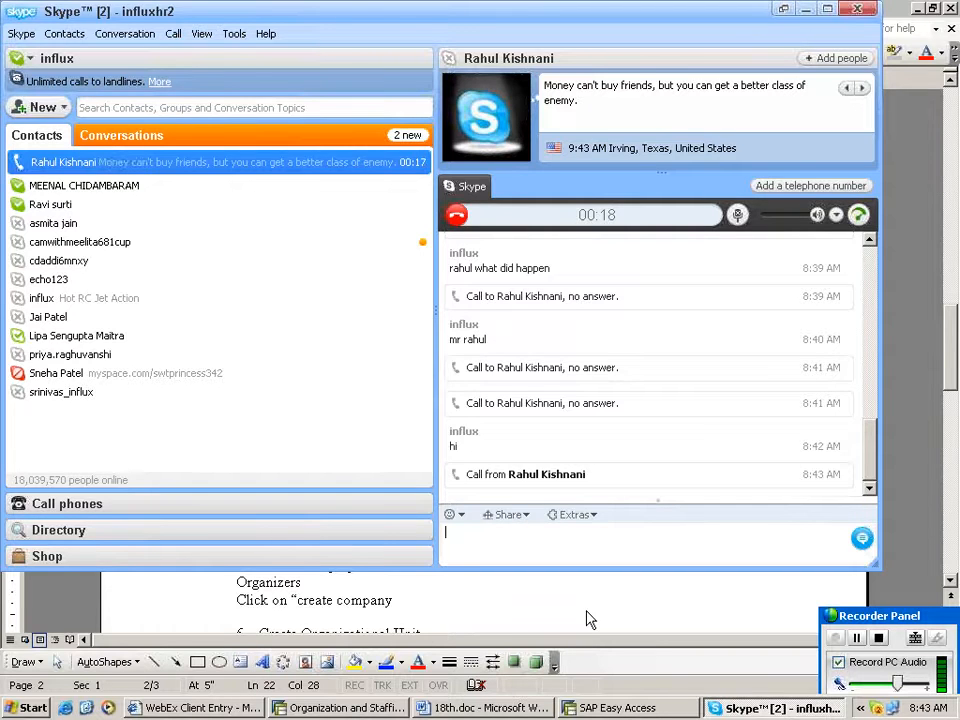
left_click(485, 708)
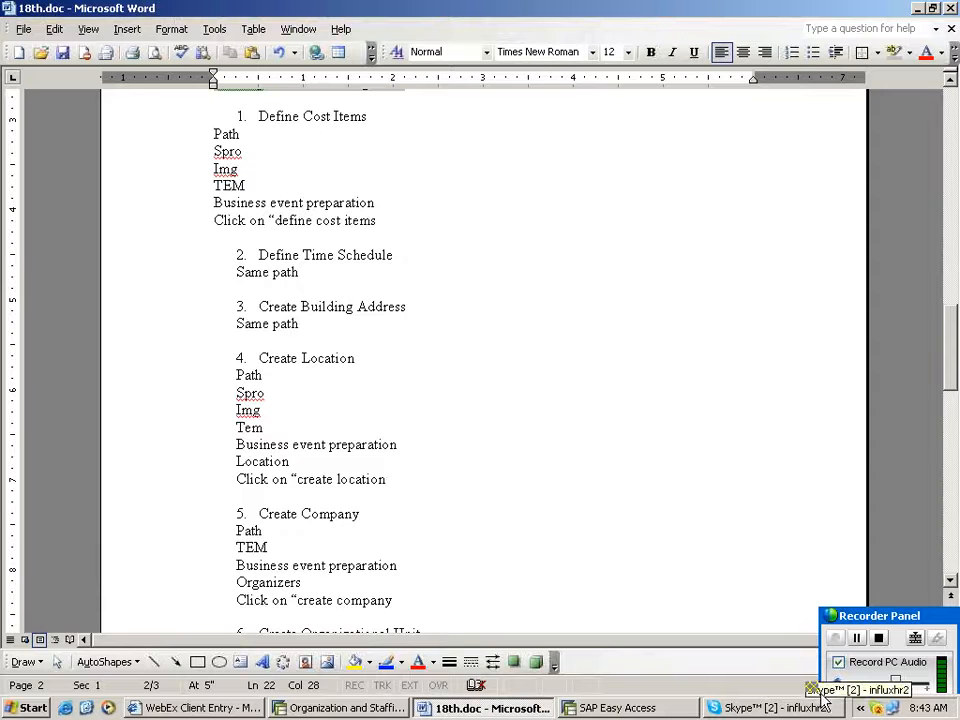
left_click_drag(880, 616, 802, 355)
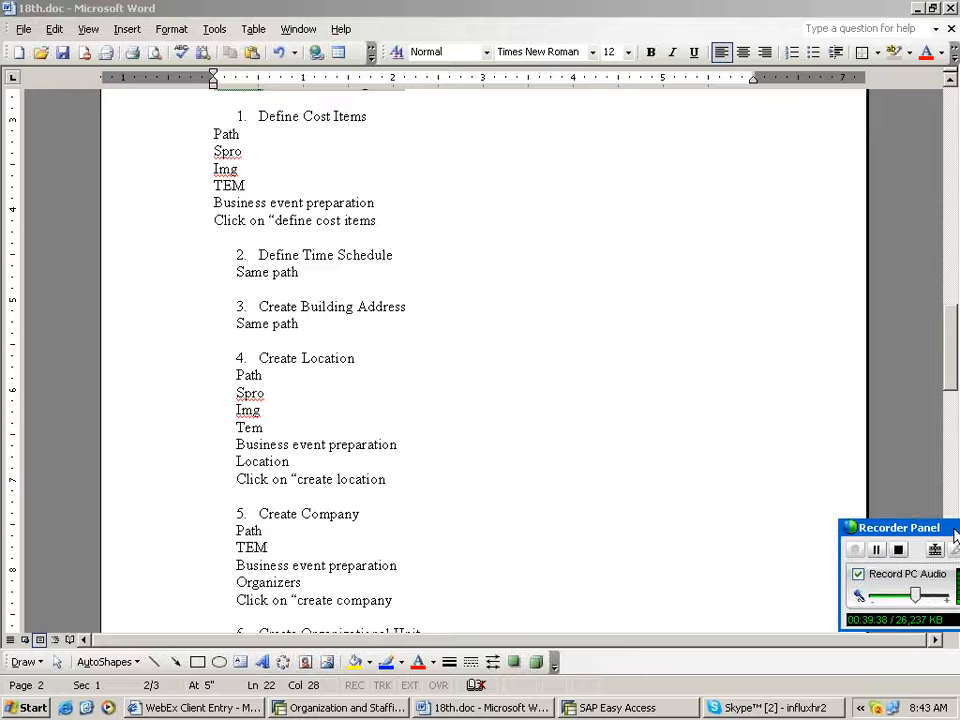
left_click(490, 708)
left_click(490, 708)
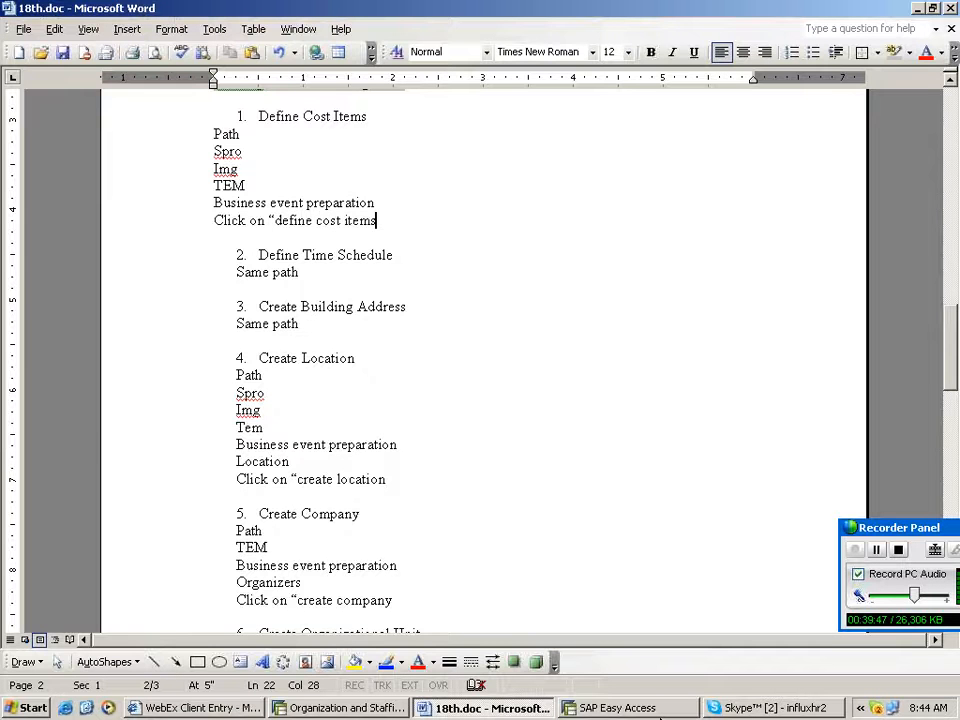
- Return to the IMG and execute Create Organizational Unit, accepting the default validity period
left_click(340, 707)
key("Return")
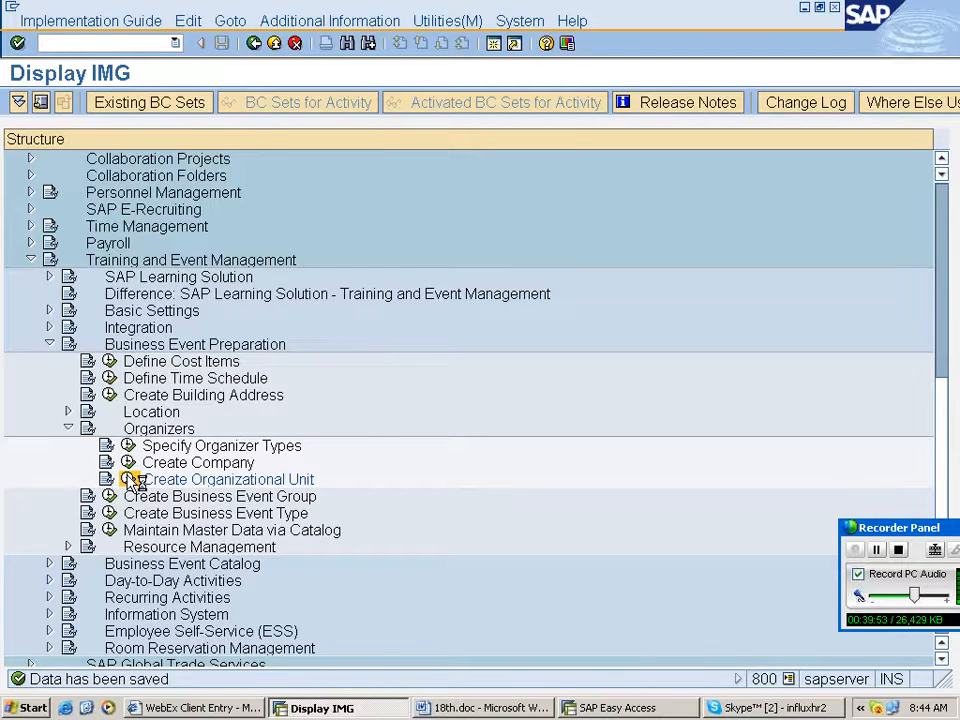
left_click(130, 480)
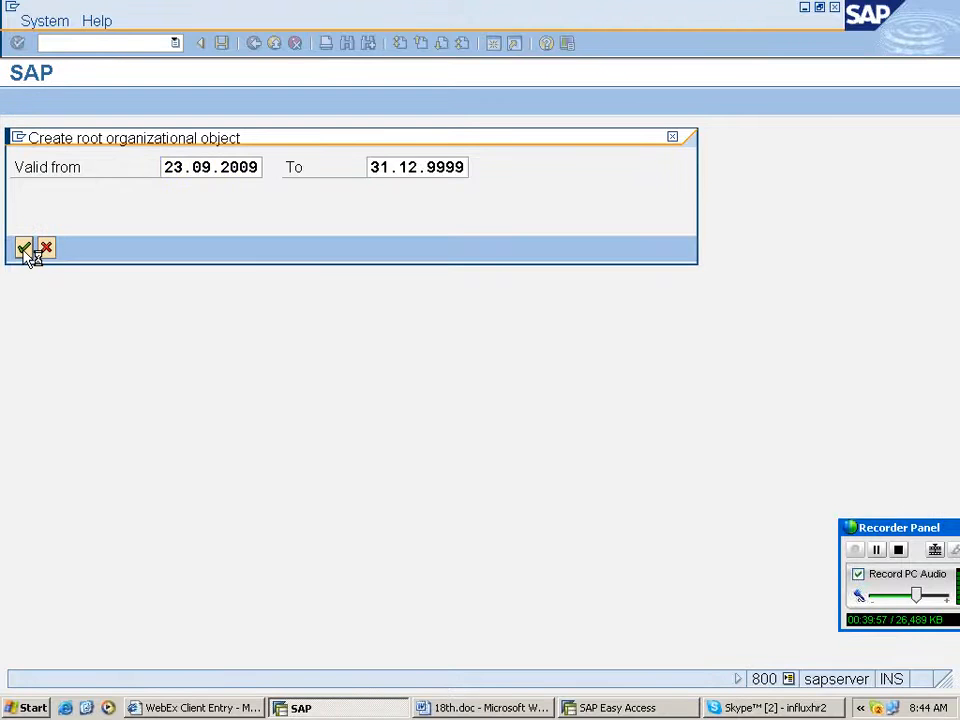
left_click(23, 248)
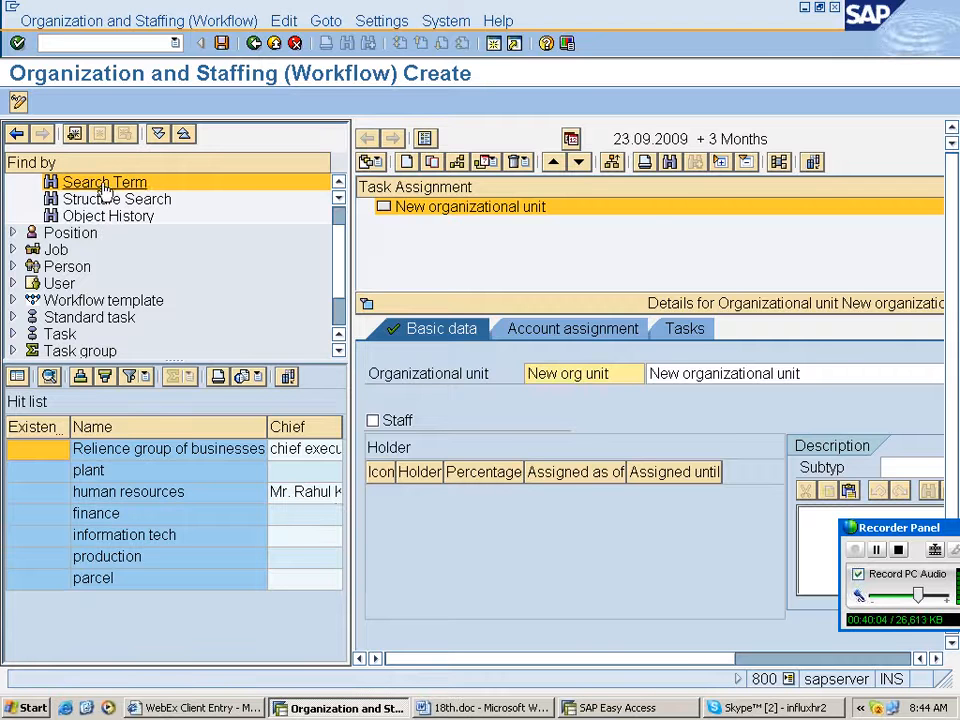
- Display the organizational structure of Relience group of businesses, then go back to the IMG
double_click(120, 452)
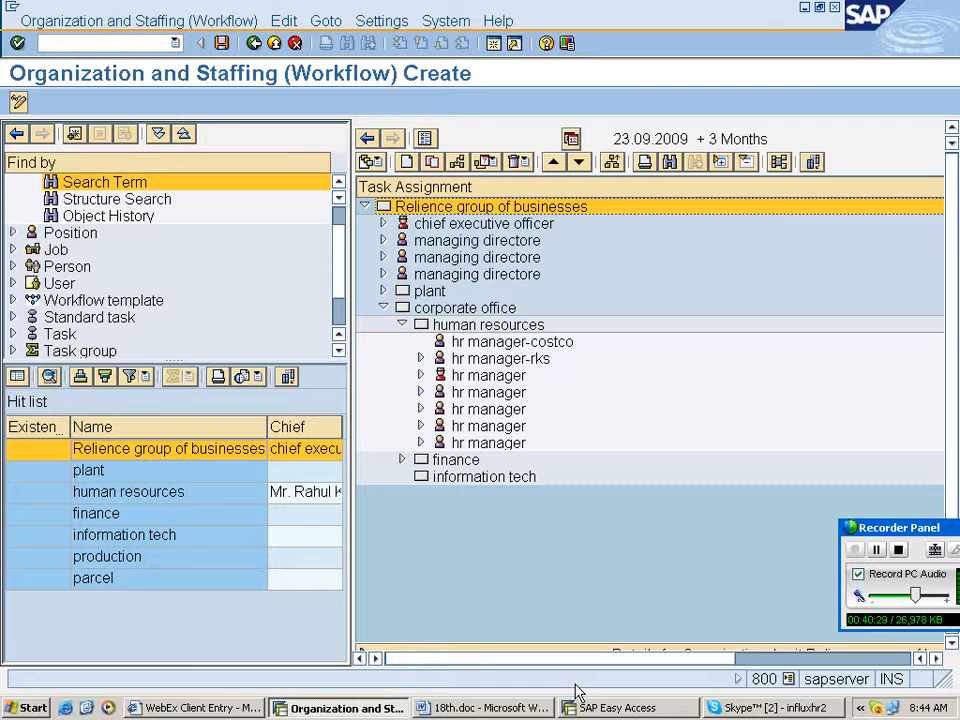
left_click(254, 43)
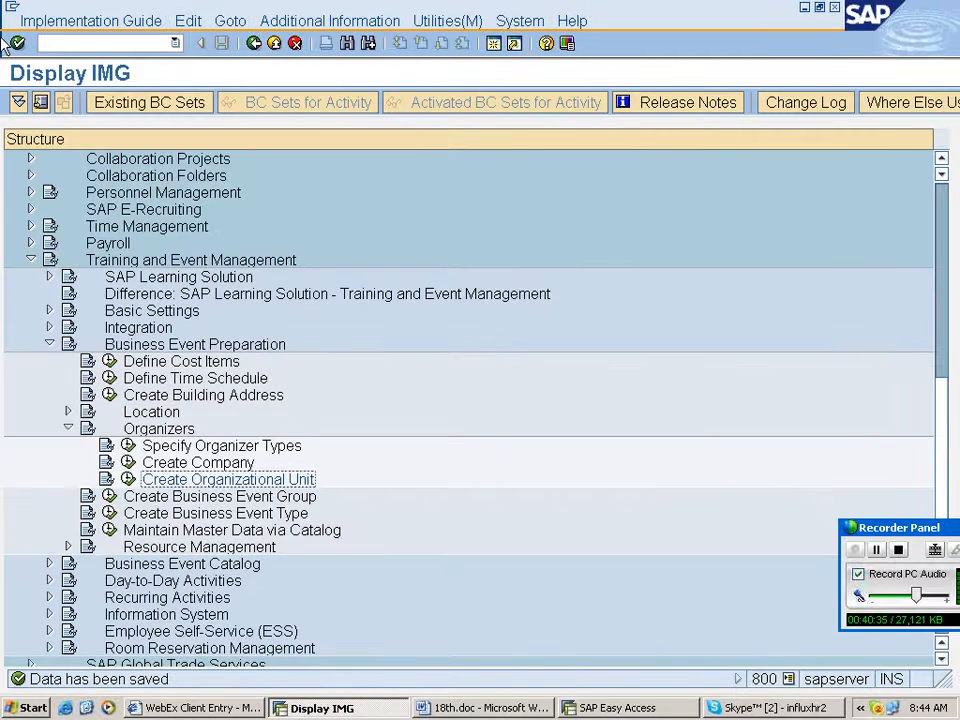
- Select the Create Business Event Group activity under Business Event Preparation
scroll(92, 383, "down", 3)
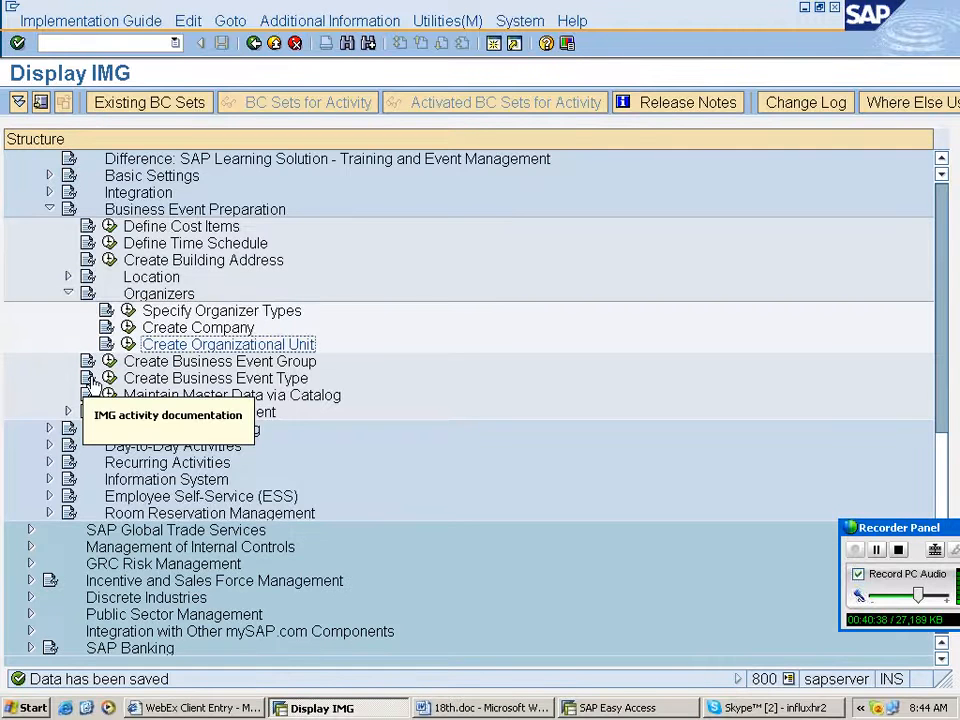
left_click(190, 365)
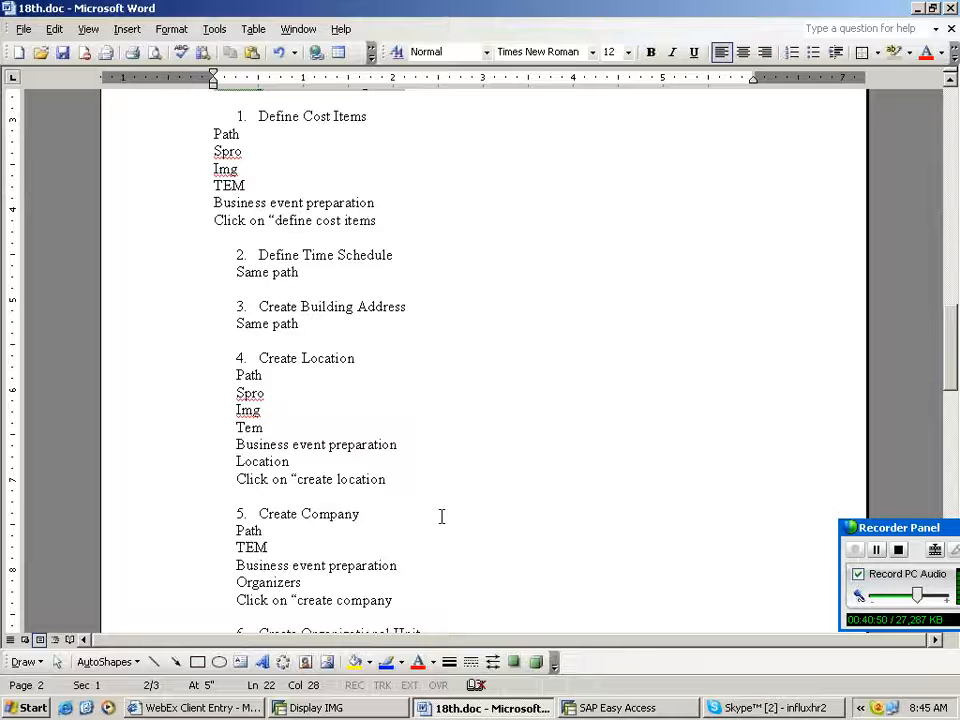
- Add a notes heading 7. Create Business Event Group below the organizational unit entry in the document
scroll(441, 516, "down", 7)
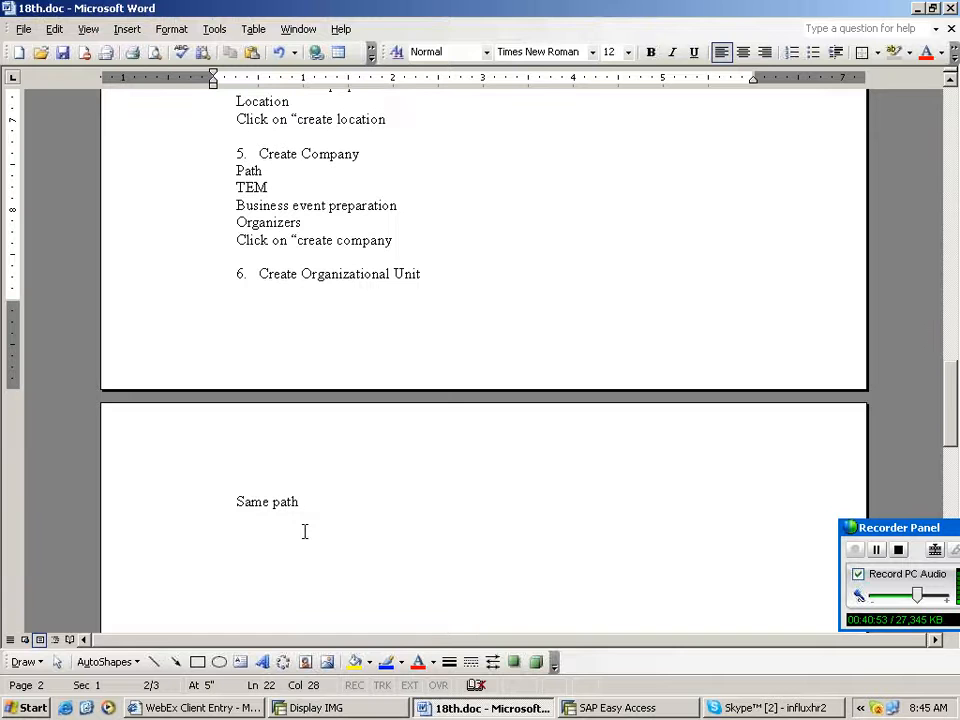
scroll(305, 531, "down", 2)
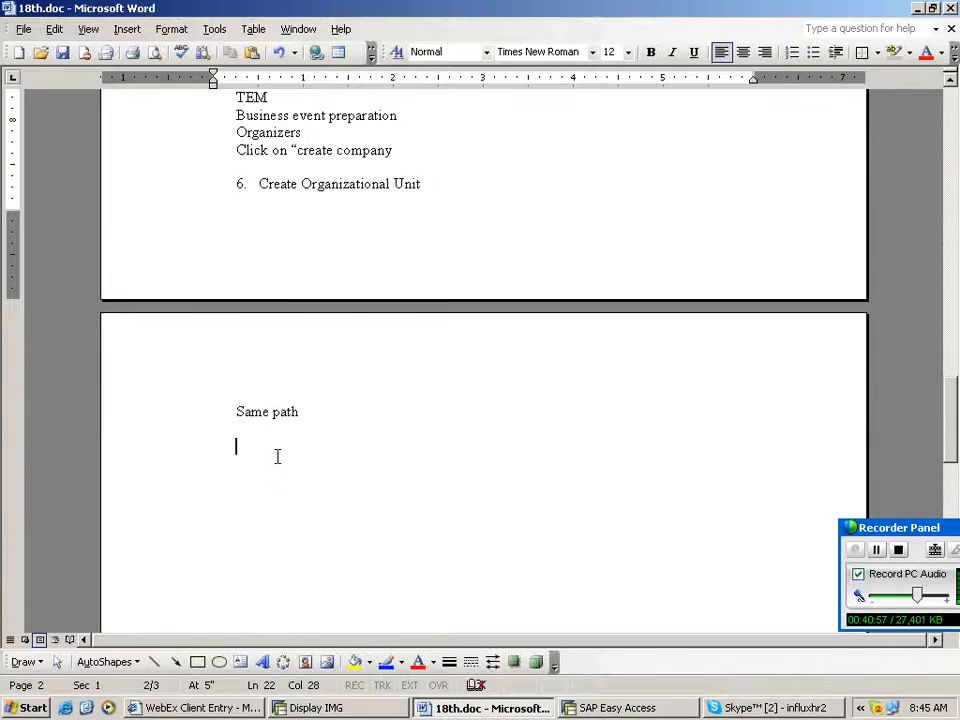
type("7. Create Business Event Grou")
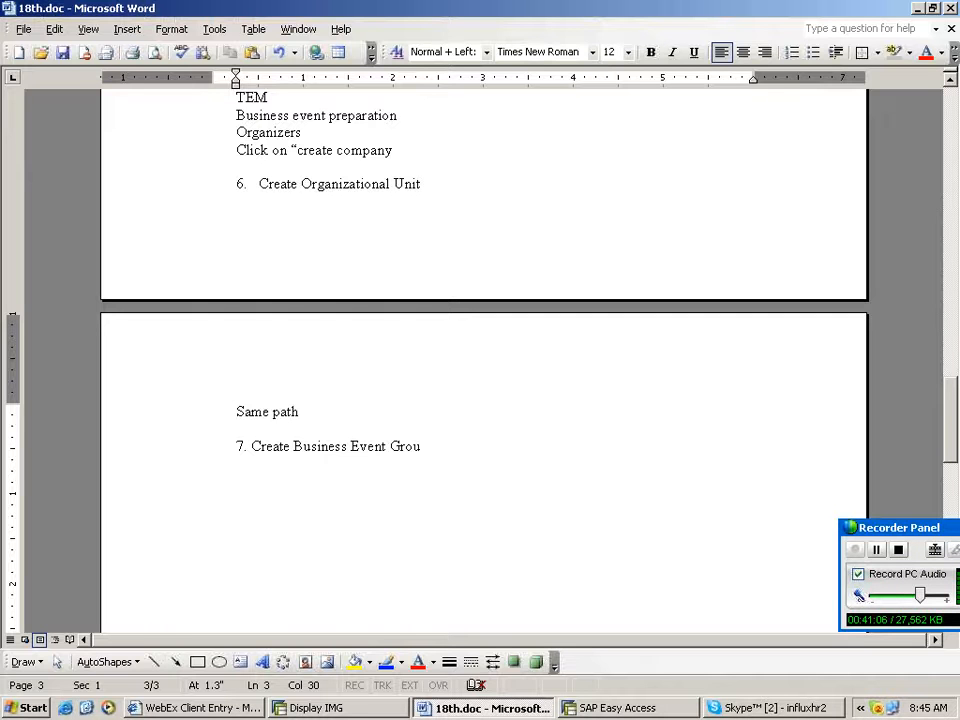
type("p")
key("Return")
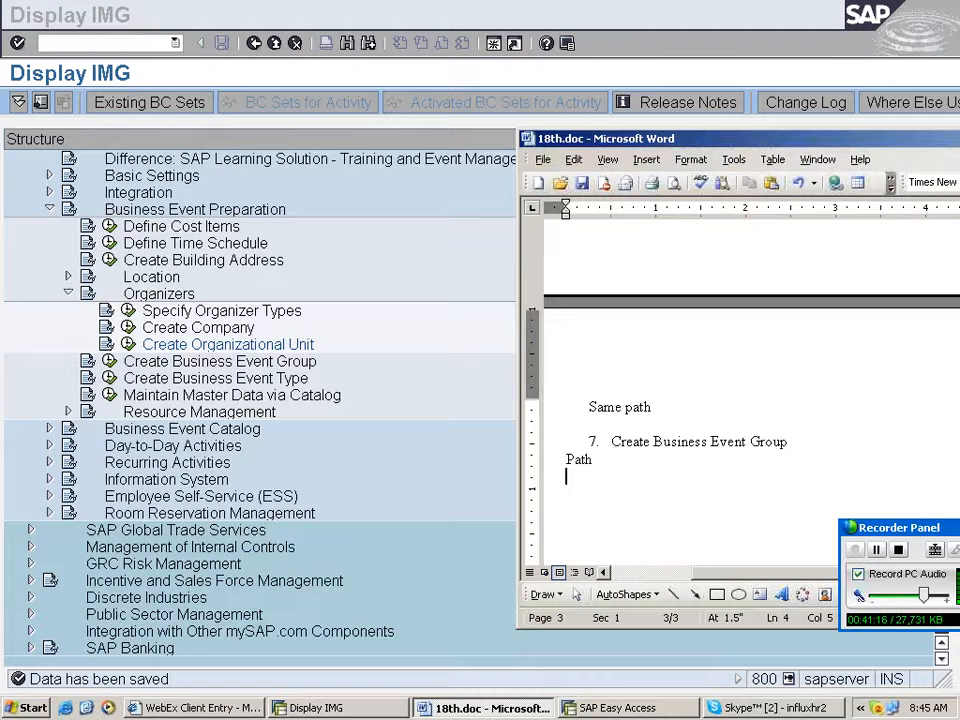
- Document the path lines Spro, Img, Tem and Business event preparation under the Create Business Event Group heading
type("S")
type("pro")
key("Return")
type("Img")
key("Return")
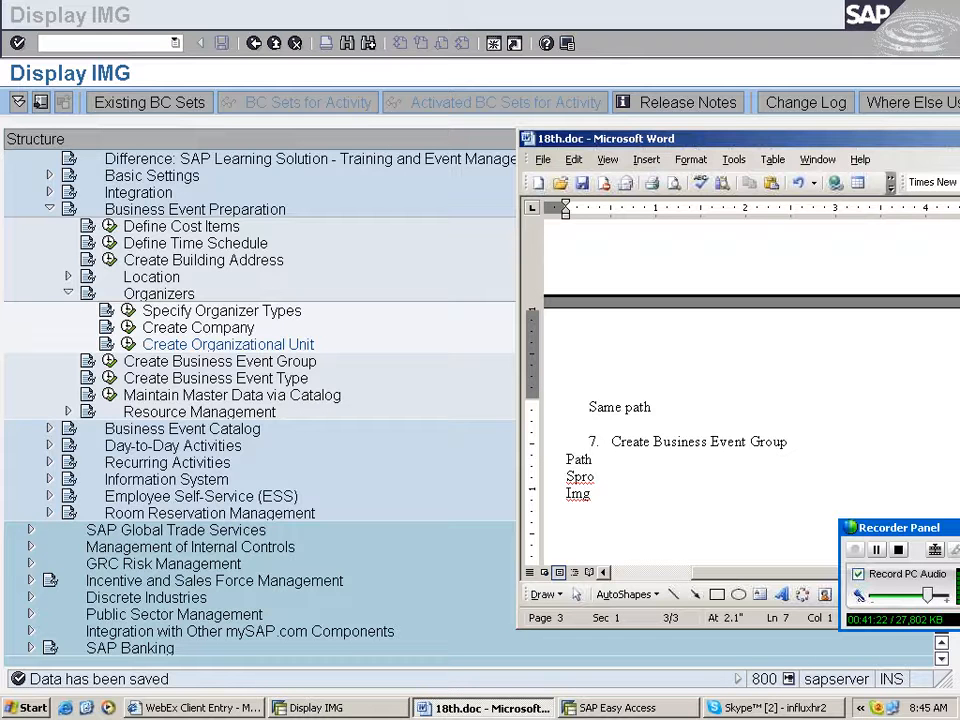
type("Tem")
key("Return")
type("Business eve")
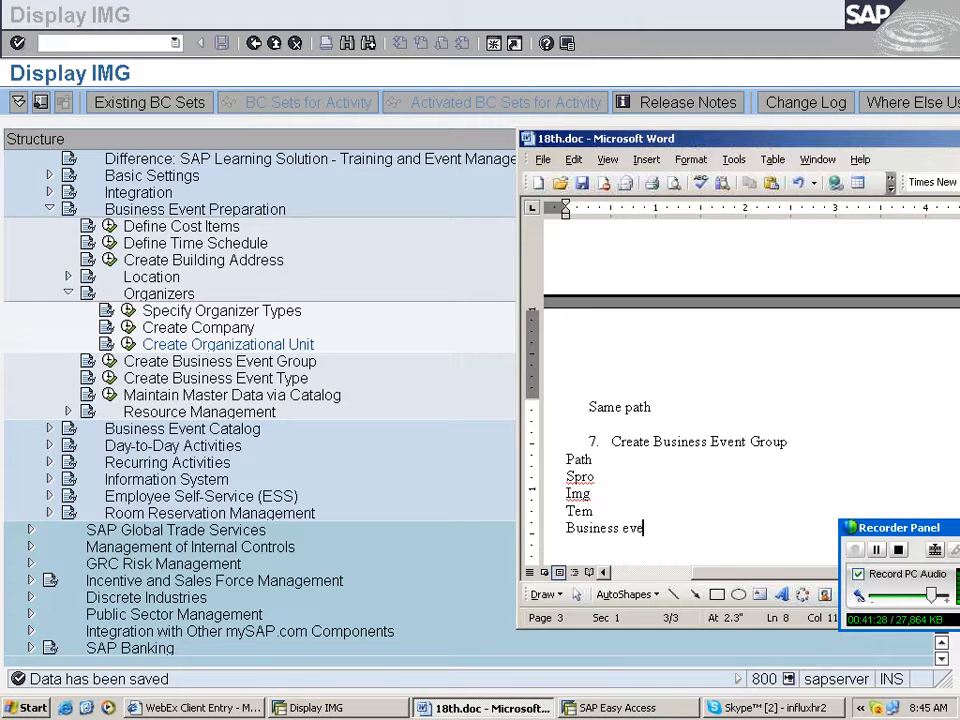
type("nt pr")
type("epar")
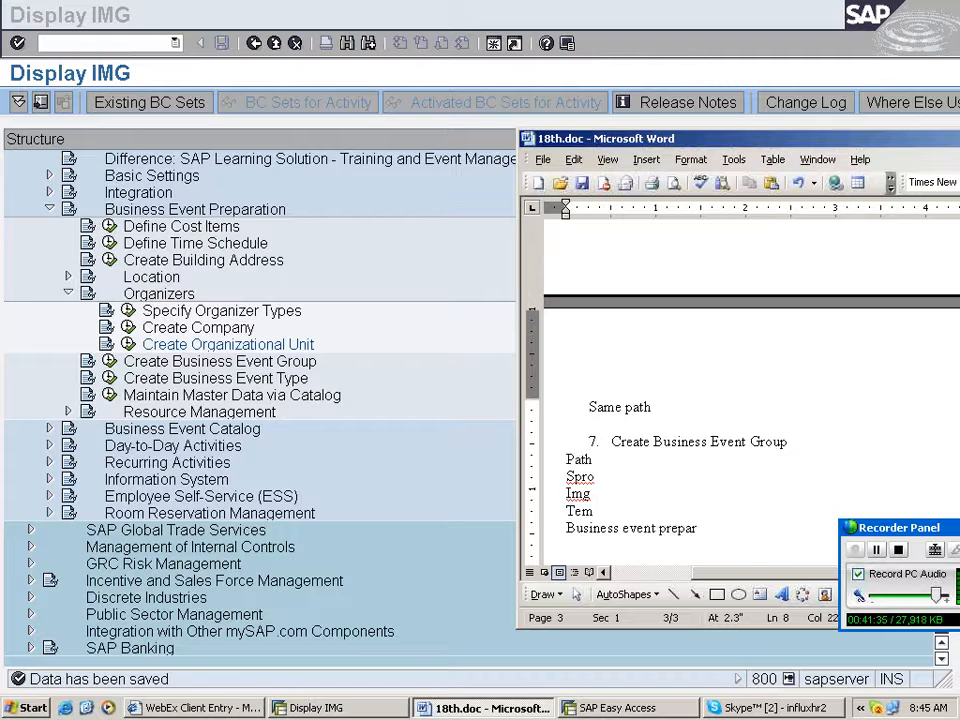
type("ation")
key("Return")
type("ation")
key("Return")
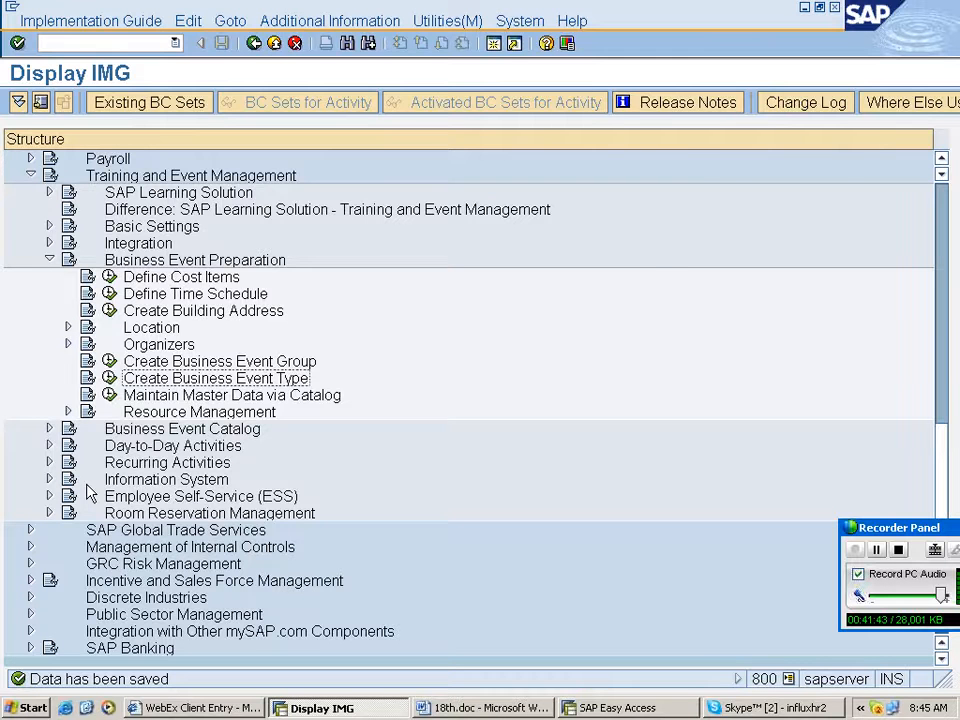
- Add the line Click on "Create Business Event Group to the notes and maximize the document window
type("Click on \"")
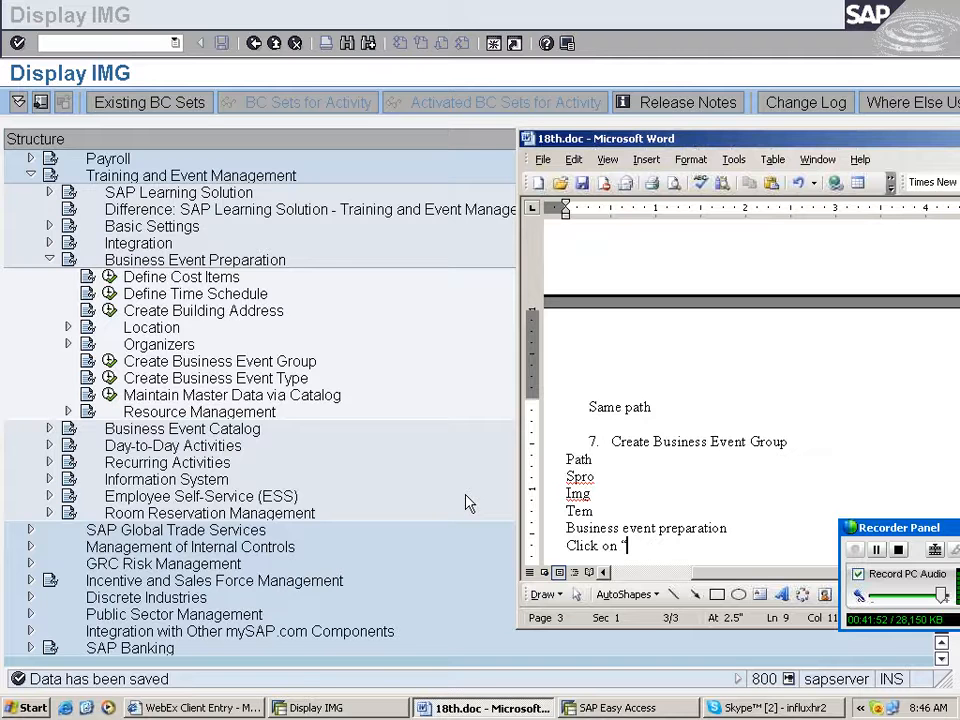
type("Create Business Event Group")
double_click(760, 139)
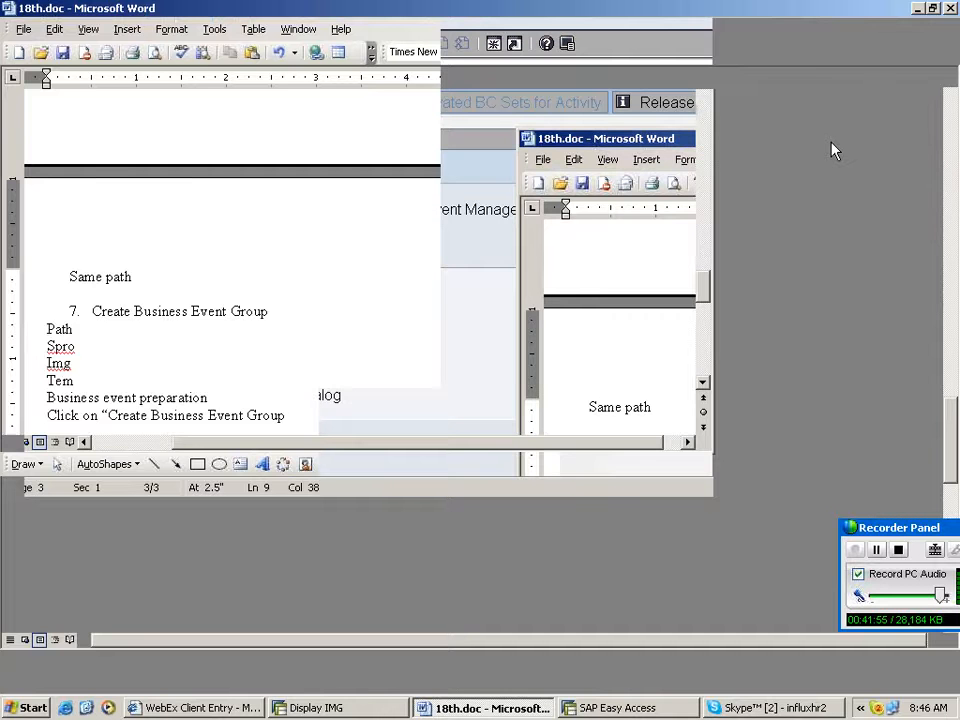
key("Return")
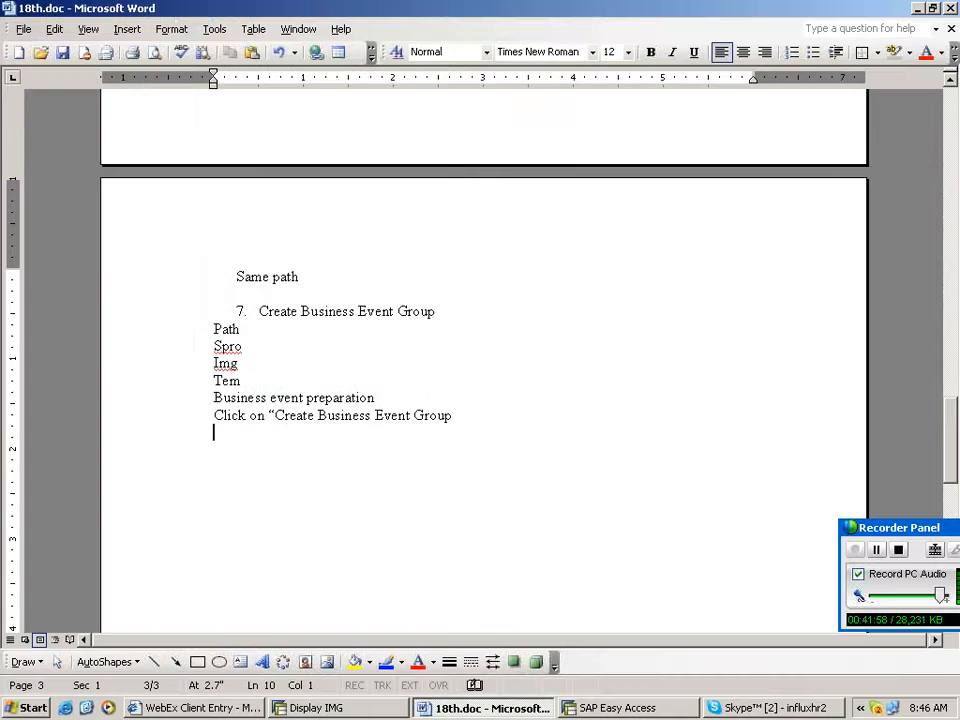
- Switch back to SAP and create a new course group with abbreviation rahusap and name sap training
key("alt+Tab")
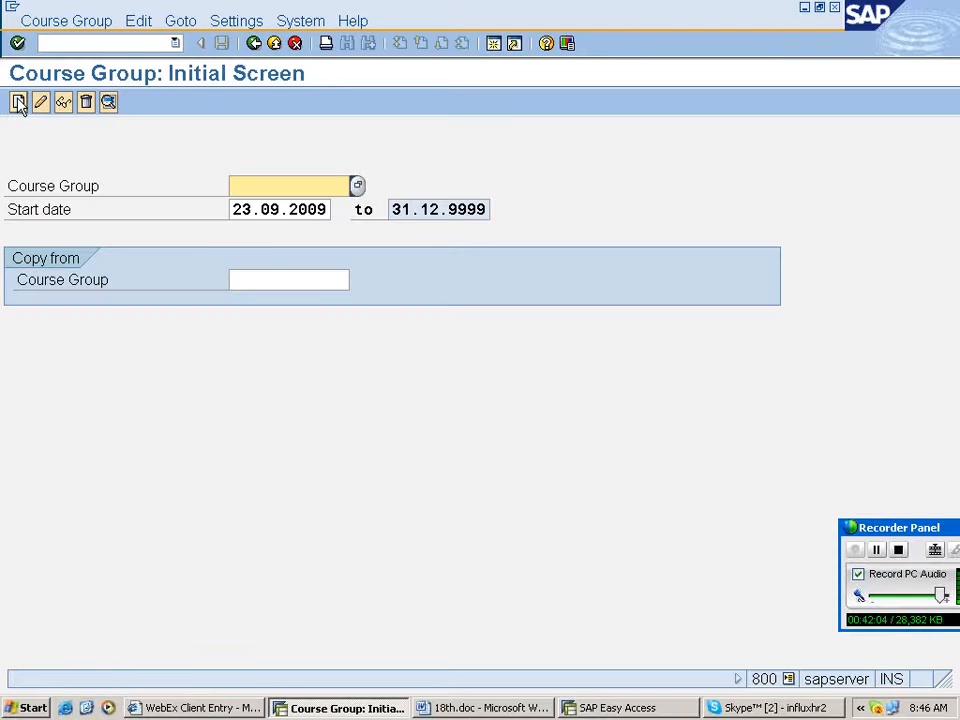
left_click(18, 102)
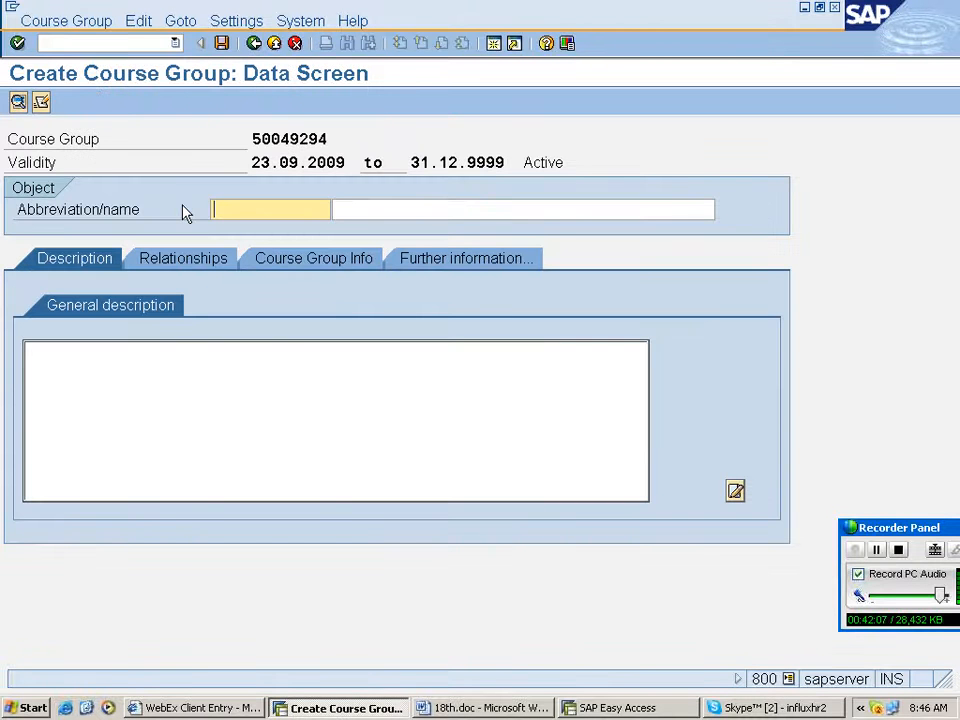
type("rahu")
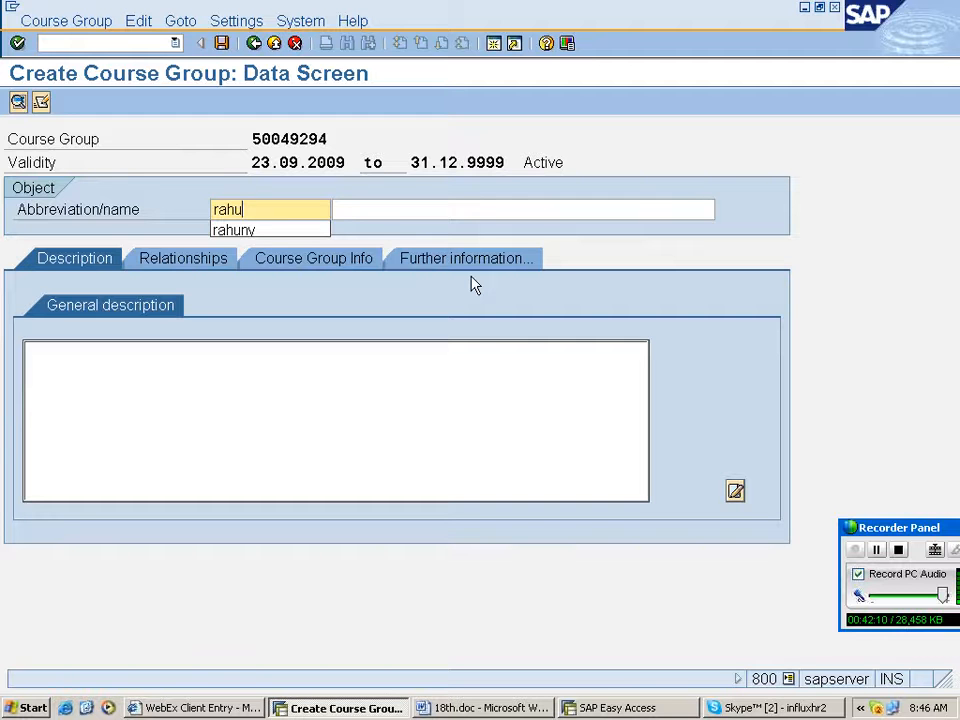
type("sap")
key("Tab")
type("sap traini")
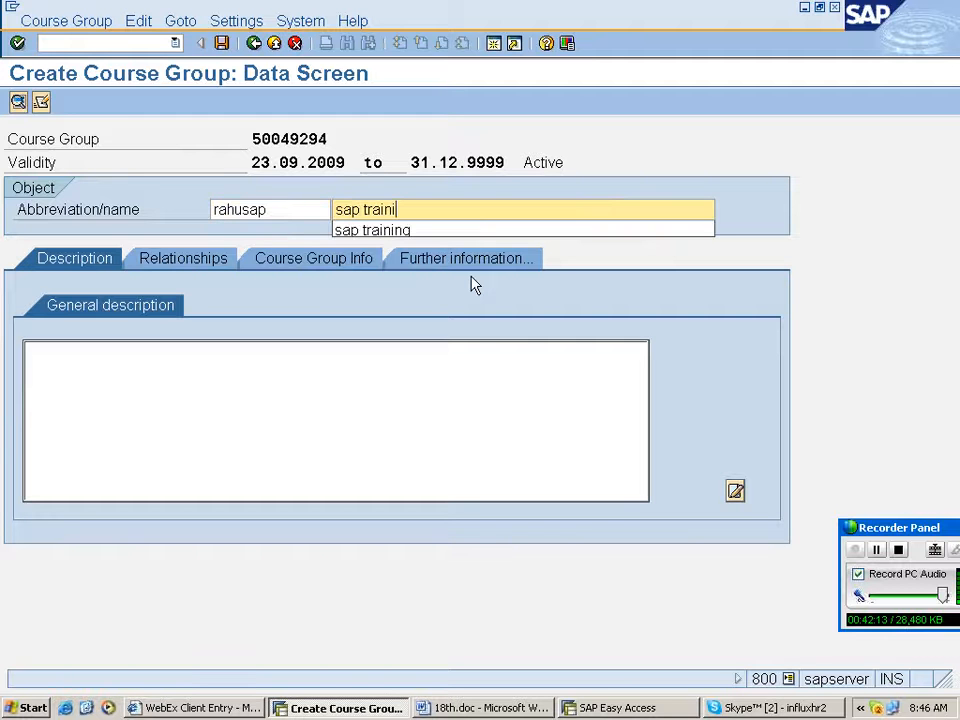
type("ng")
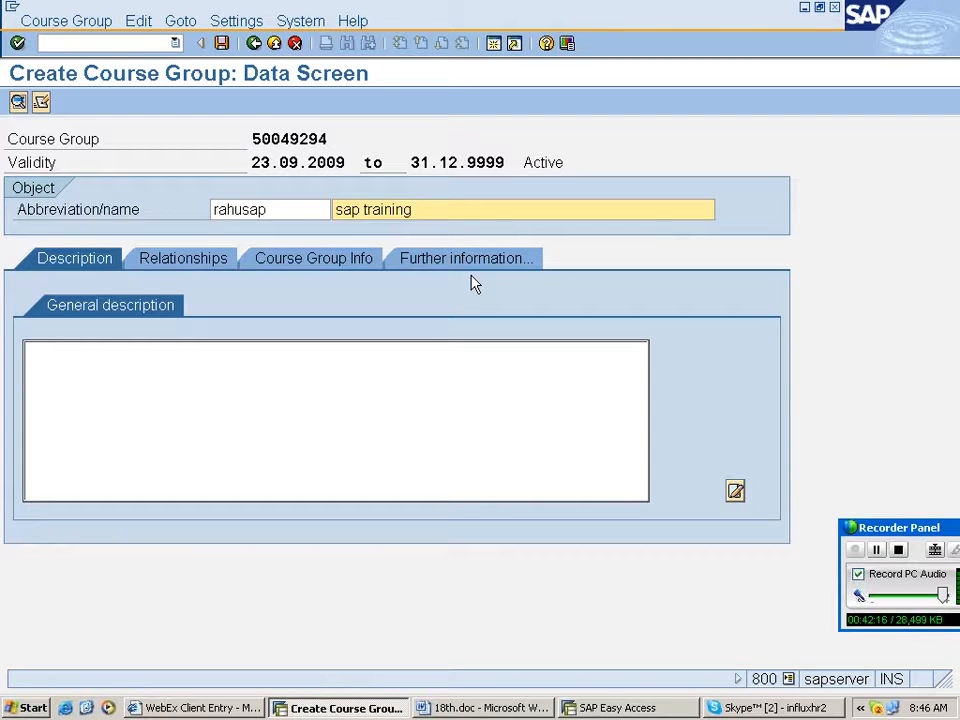
- Enter the general description sap training is an erp training for the course group
left_click(113, 366)
left_click(113, 366)
type("sap")
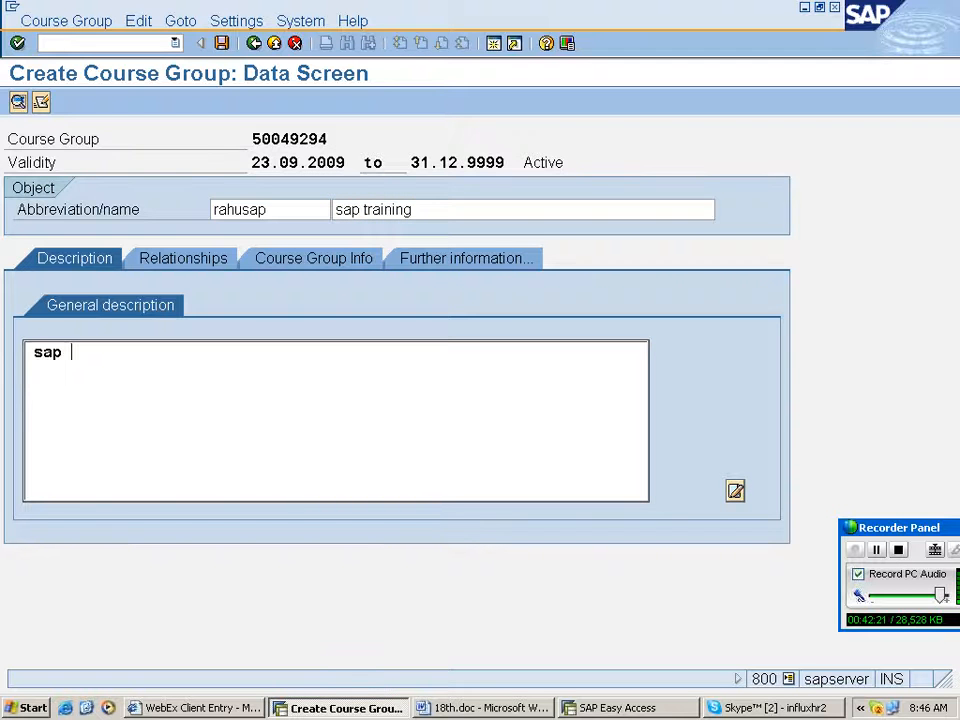
type("training is")
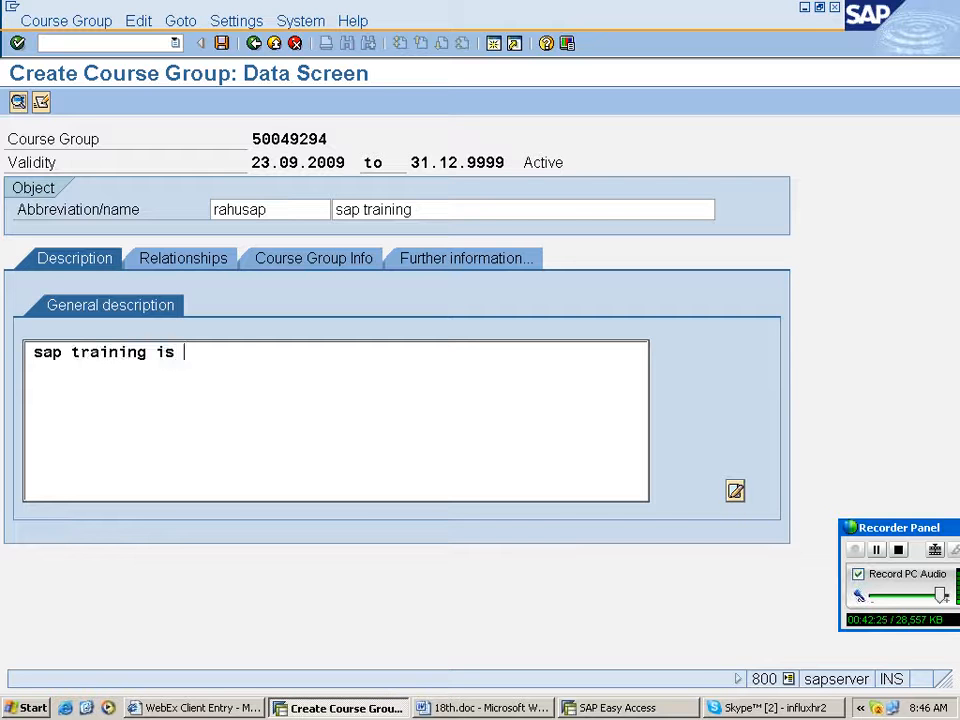
type("an erp t")
type("an erp training")
key("Return")
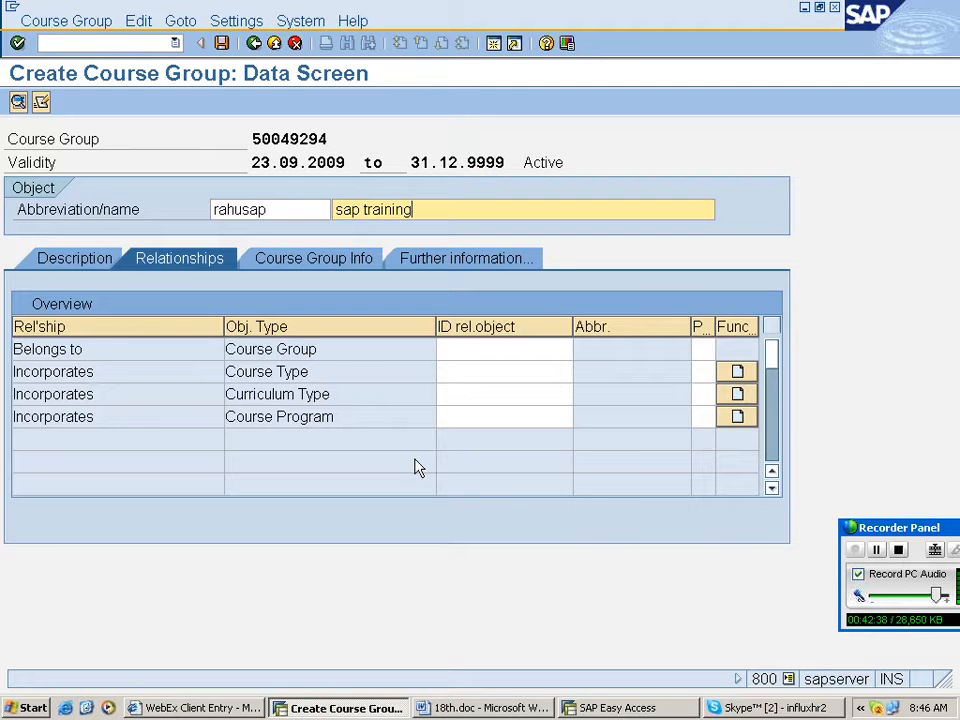
- Set the Belongs to relationship to the SAP Trng course group 50000467 via search help and save the course group
left_click(570, 350)
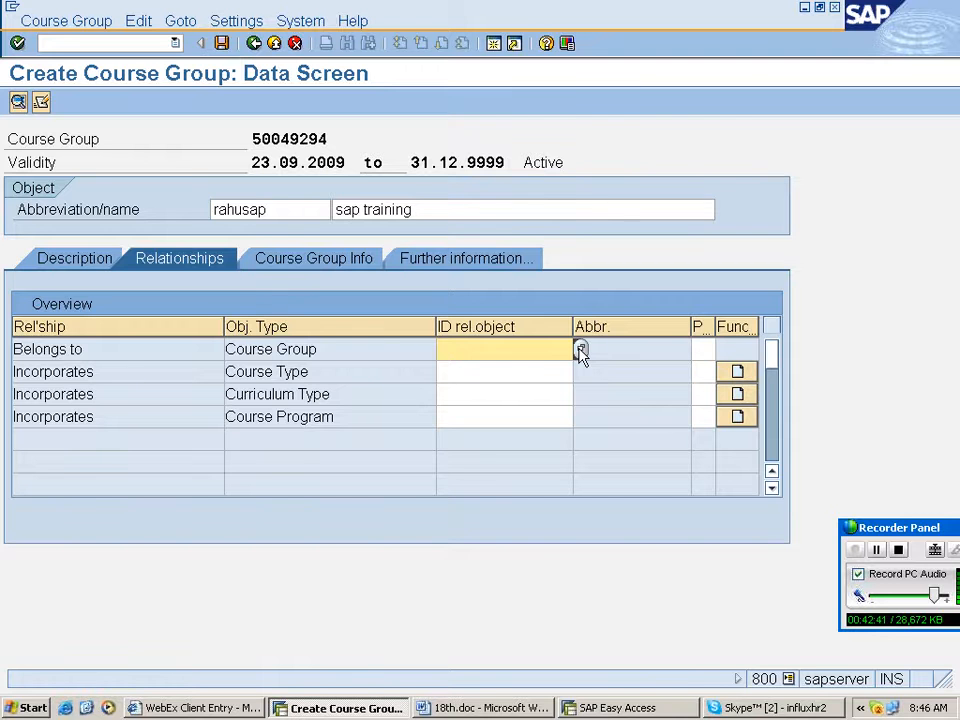
left_click(580, 350)
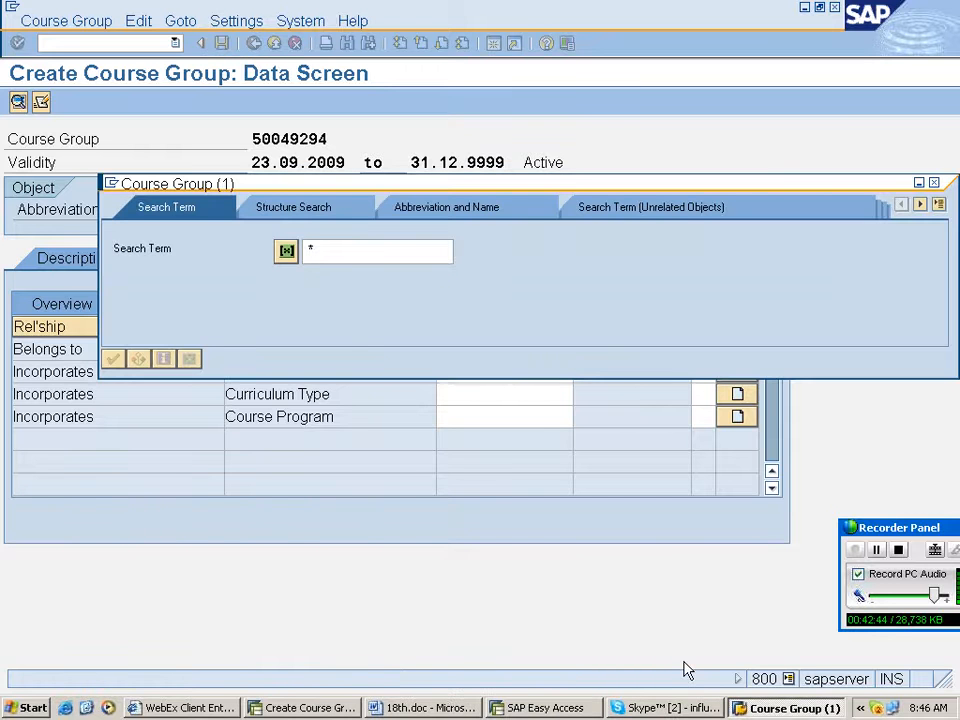
key("Return")
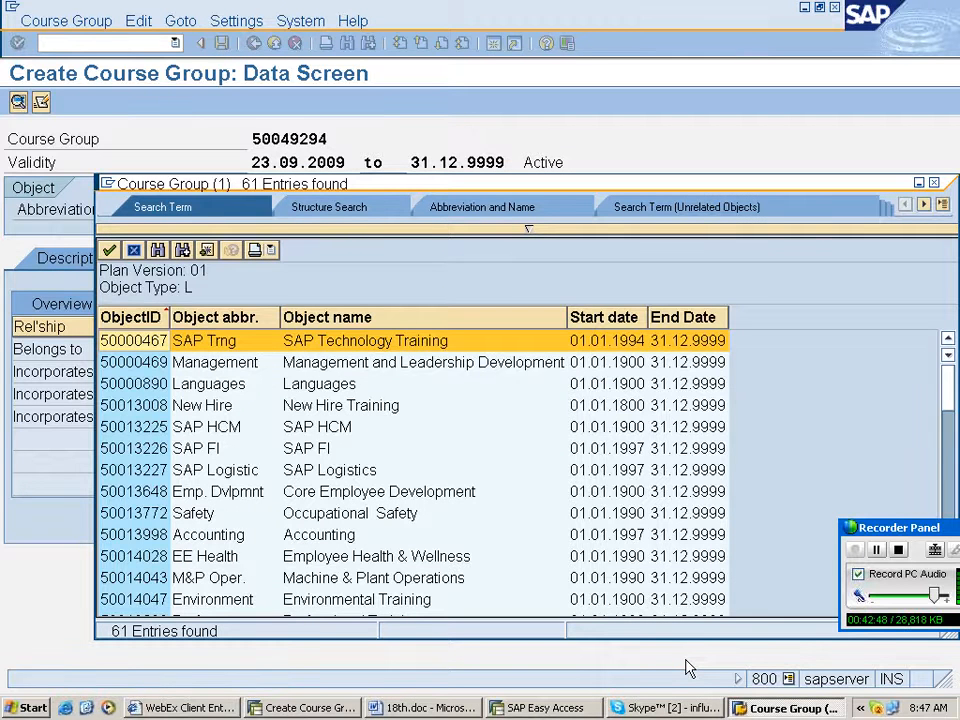
scroll(480, 538, "down", 3)
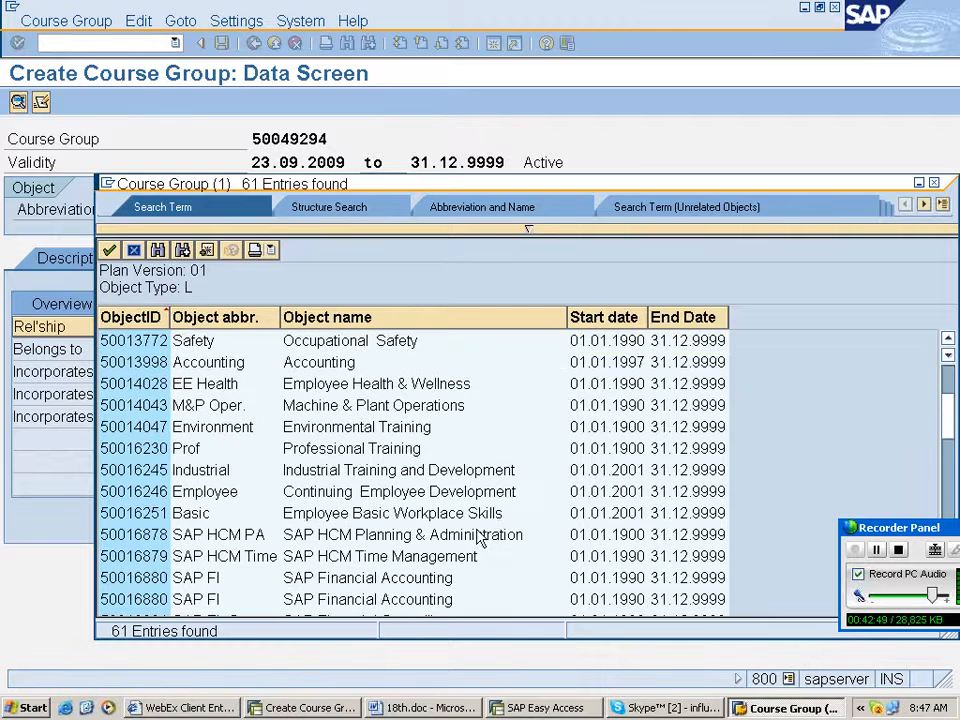
scroll(480, 538, "up", 3)
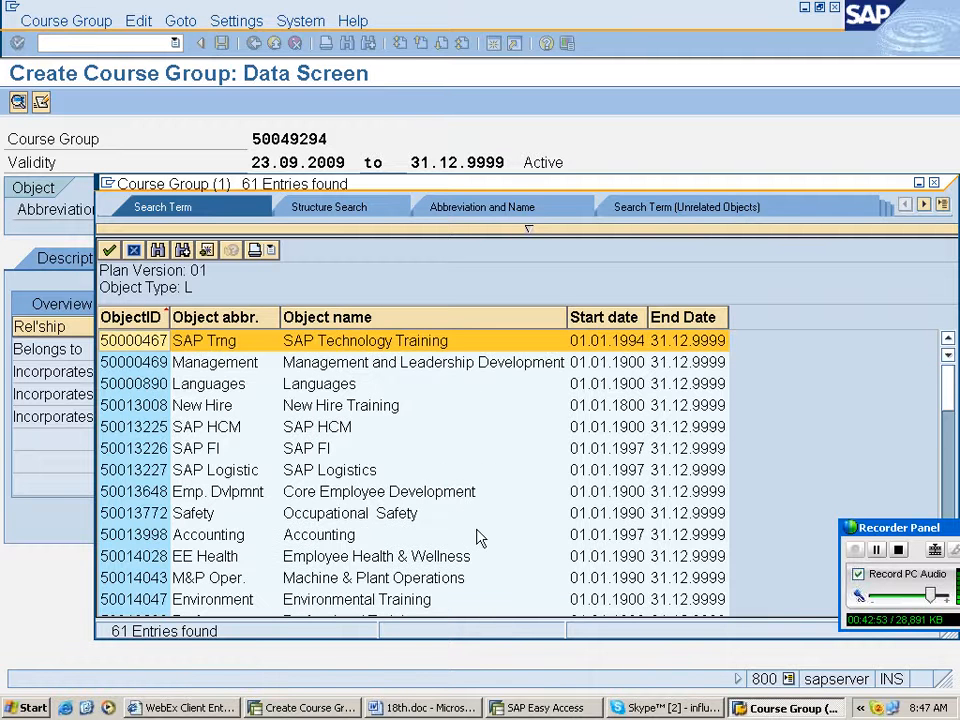
key("Return")
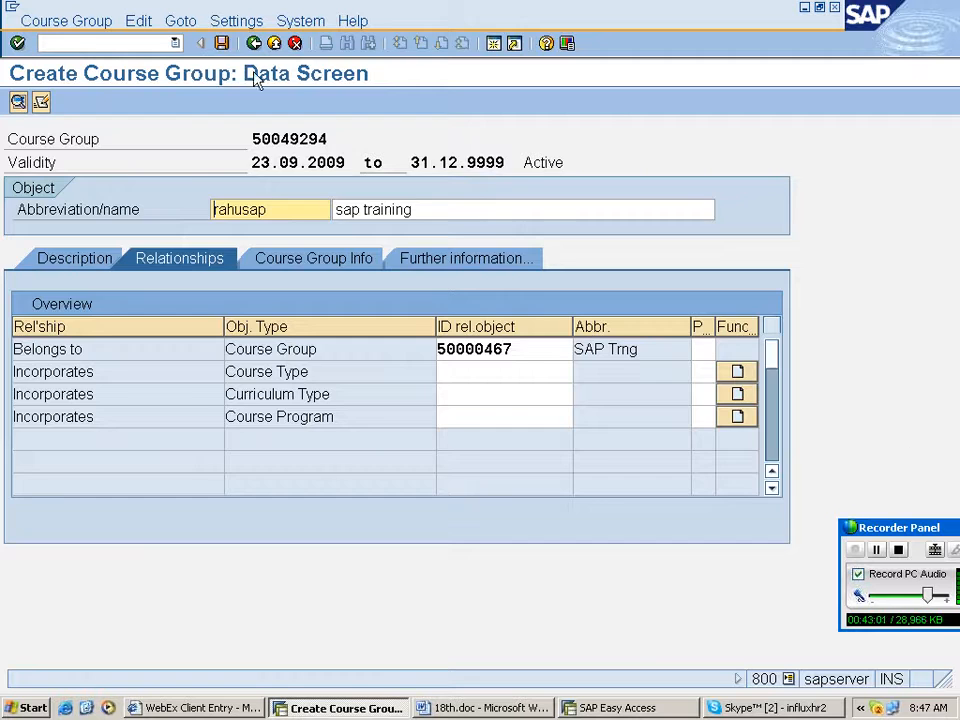
left_click(222, 43)
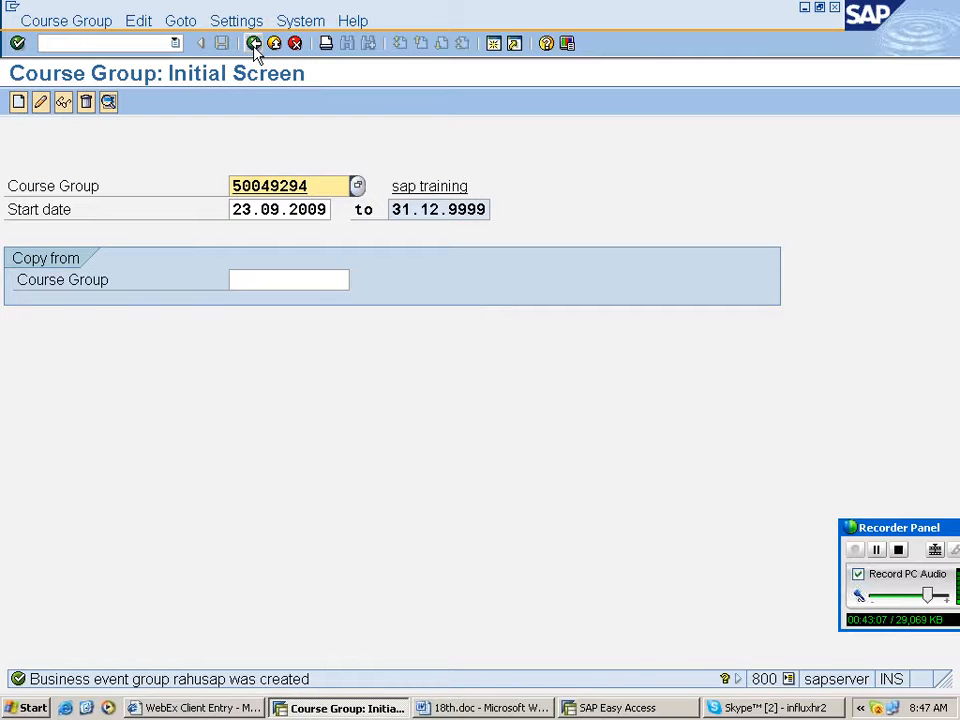
- Return to the IMG and note Same path under the 8. Create Business Event Type heading in the document
left_click(254, 44)
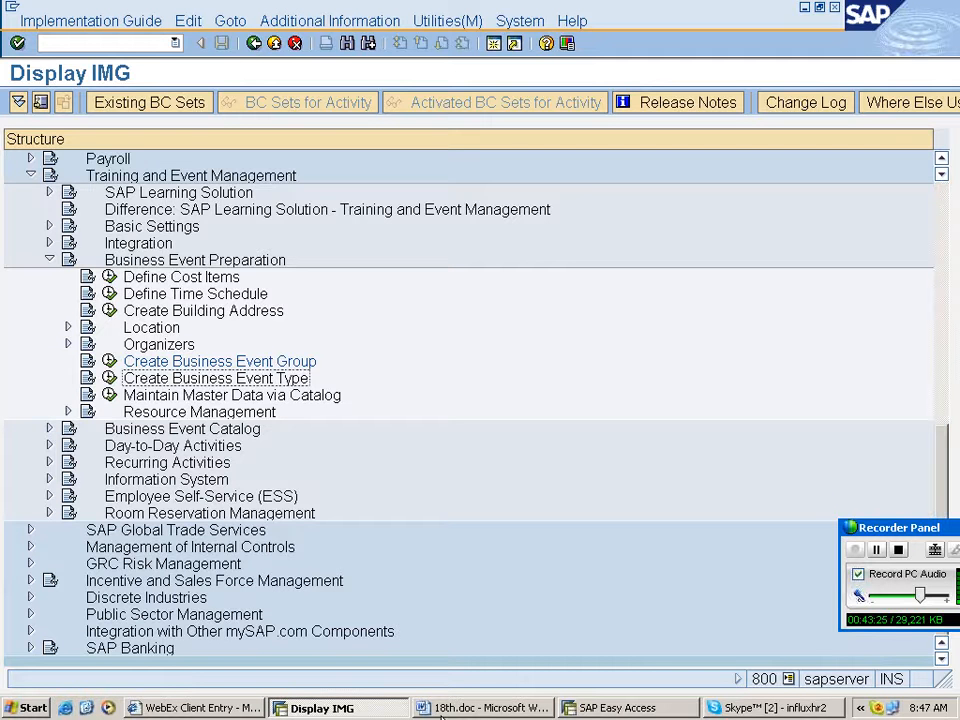
left_click(441, 708)
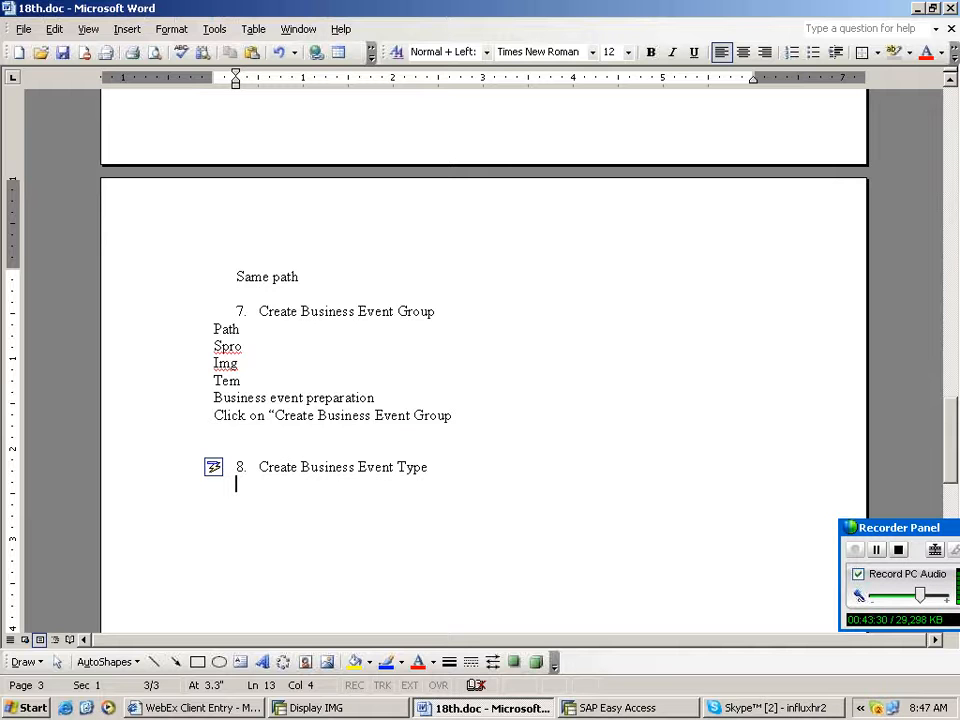
type("Sa")
type("me path")
key("Return")
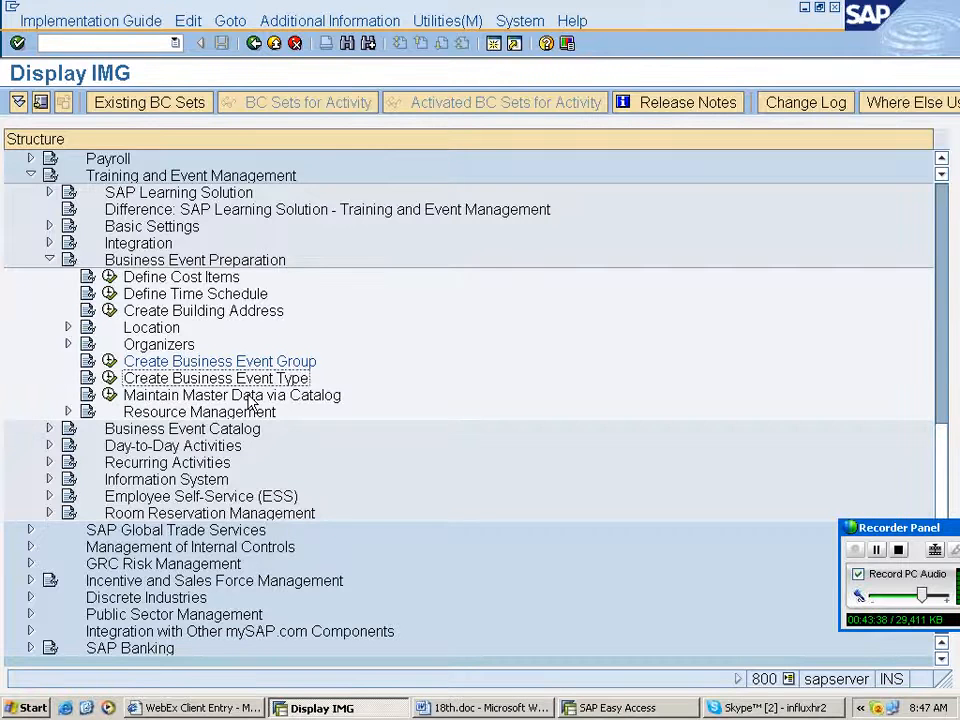
- Execute Create Business Event Type and create a Classroom Training course type with abbreviation rahuhr and name sap hr training
left_click(109, 378)
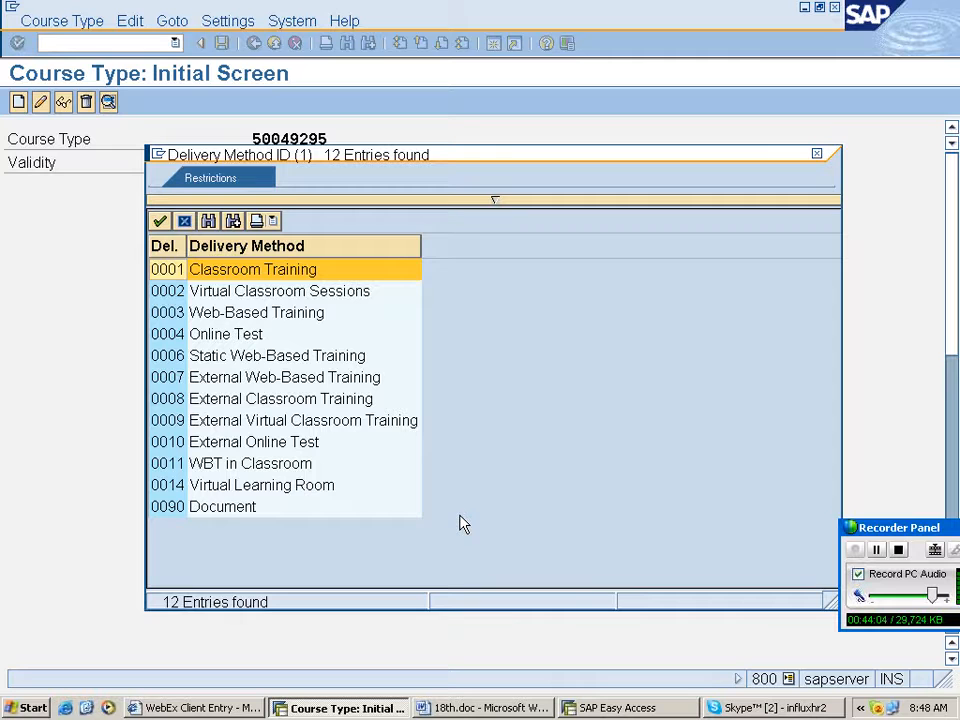
left_click(316, 272)
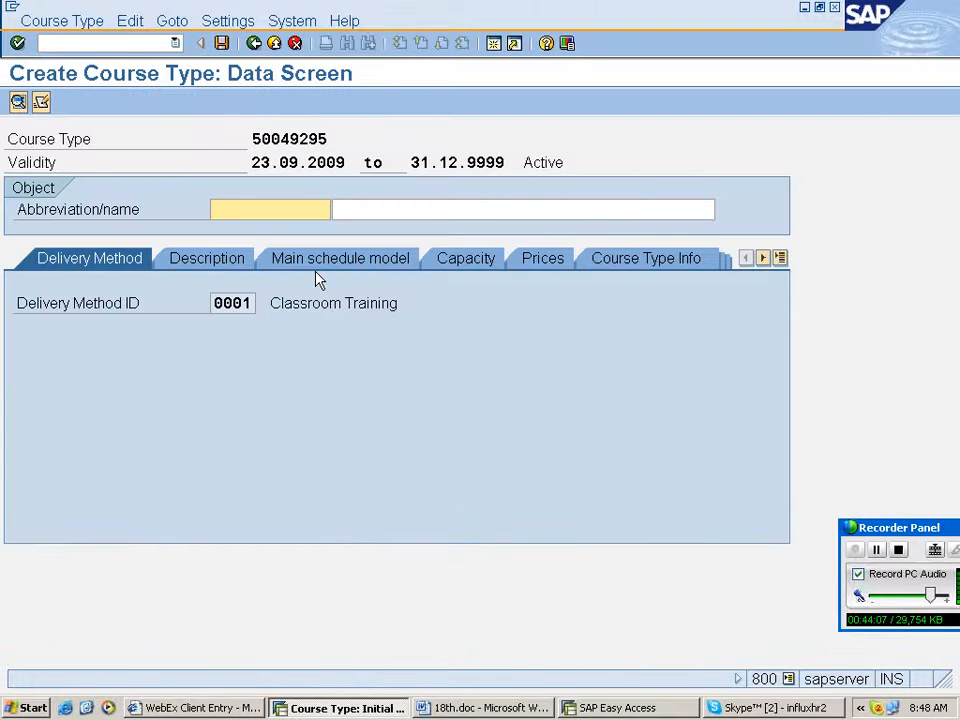
type("rah")
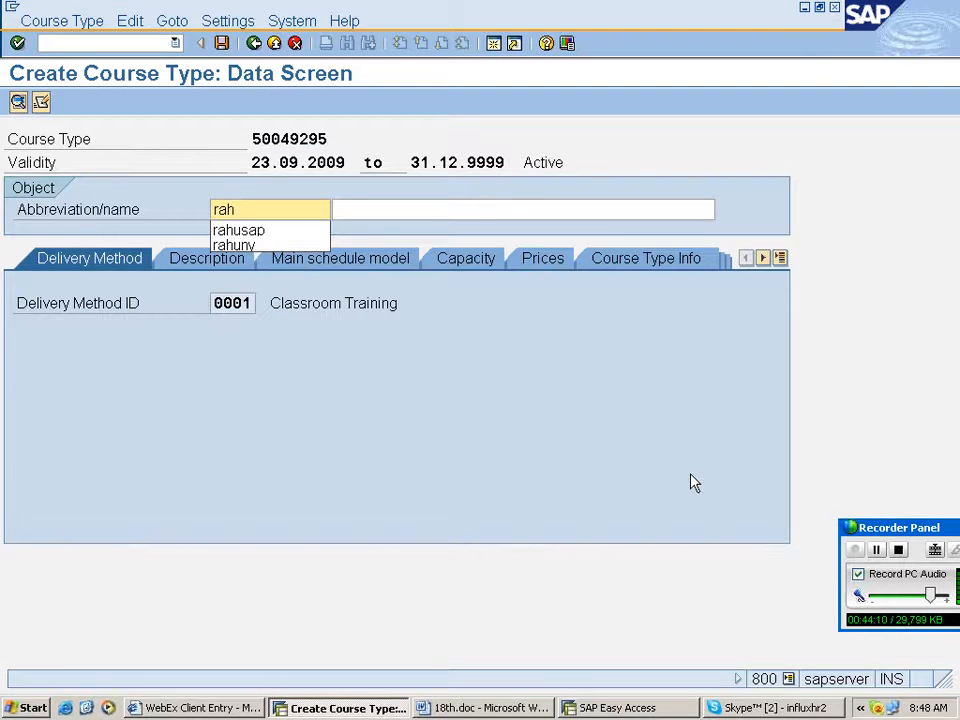
type("uhr")
key("Tab")
type("sap h")
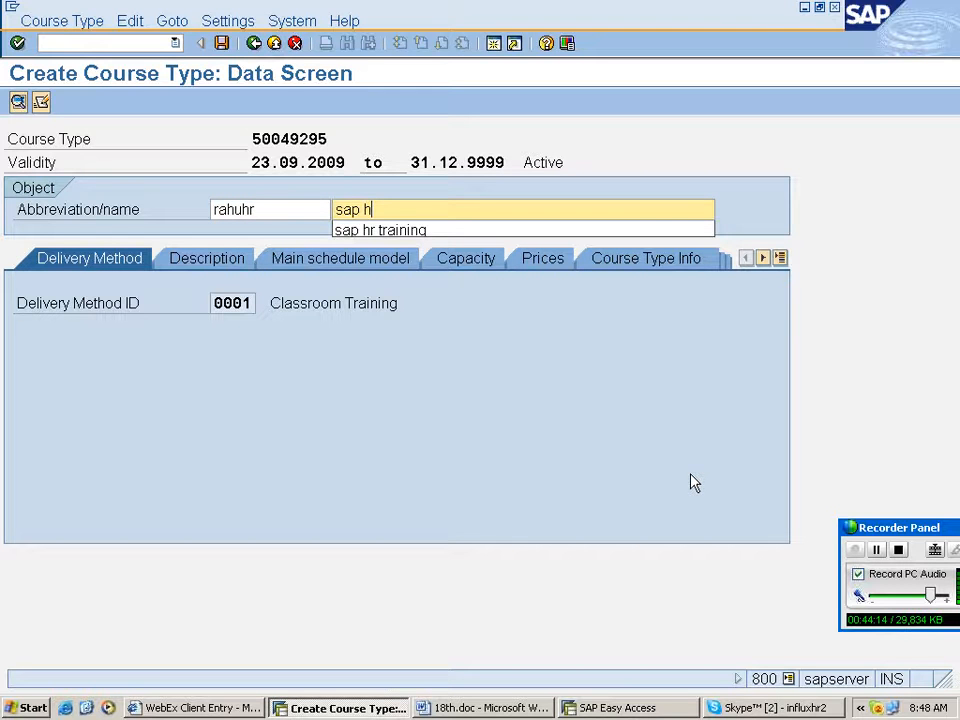
key("Down")
key("Return")
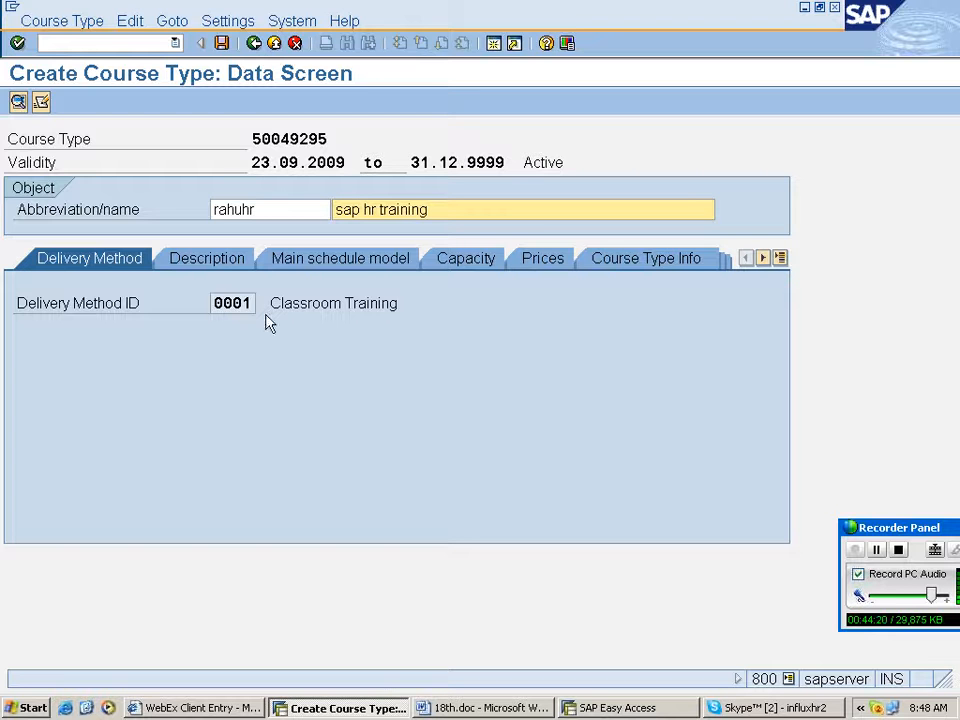
- Enter the extended course text sap hr training--is part of sap training on the course type's description
left_click(206, 258)
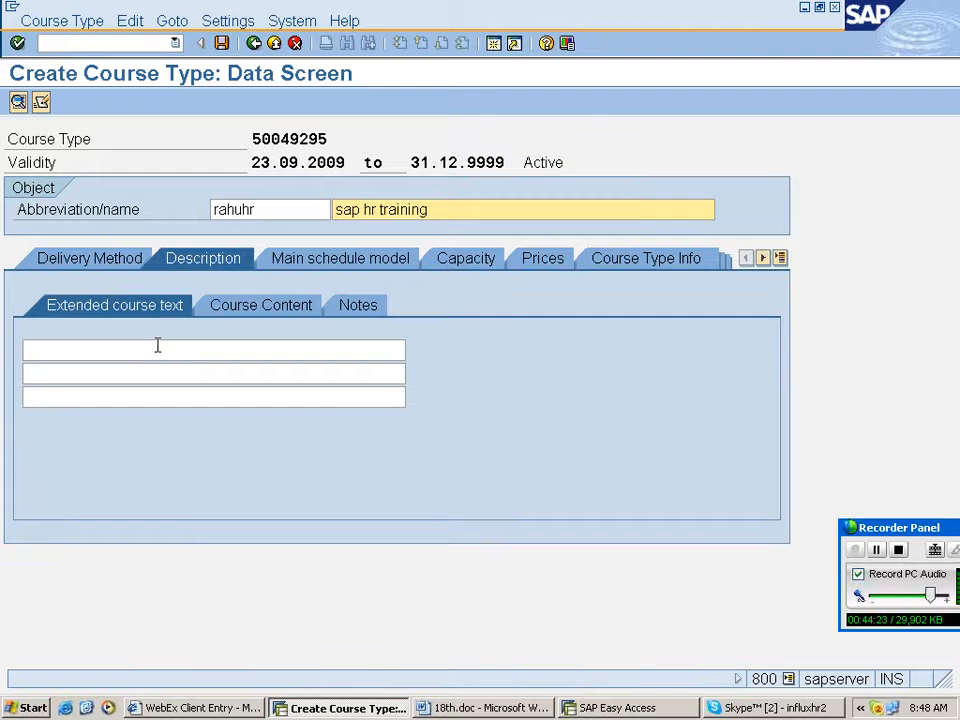
left_click(157, 348)
type("sap hr tra")
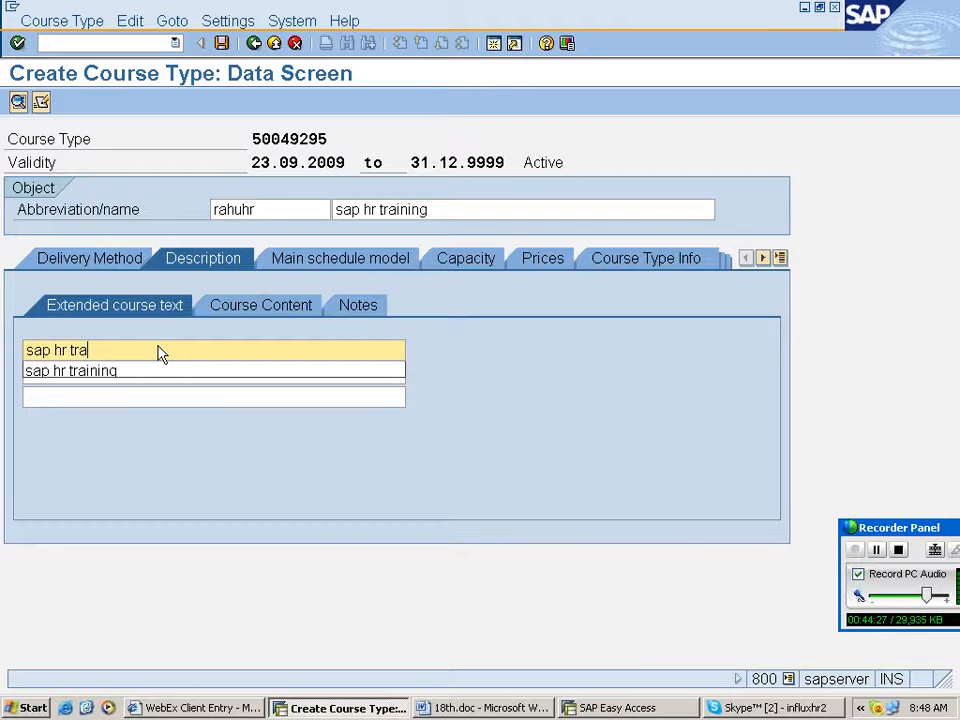
type("ining--")
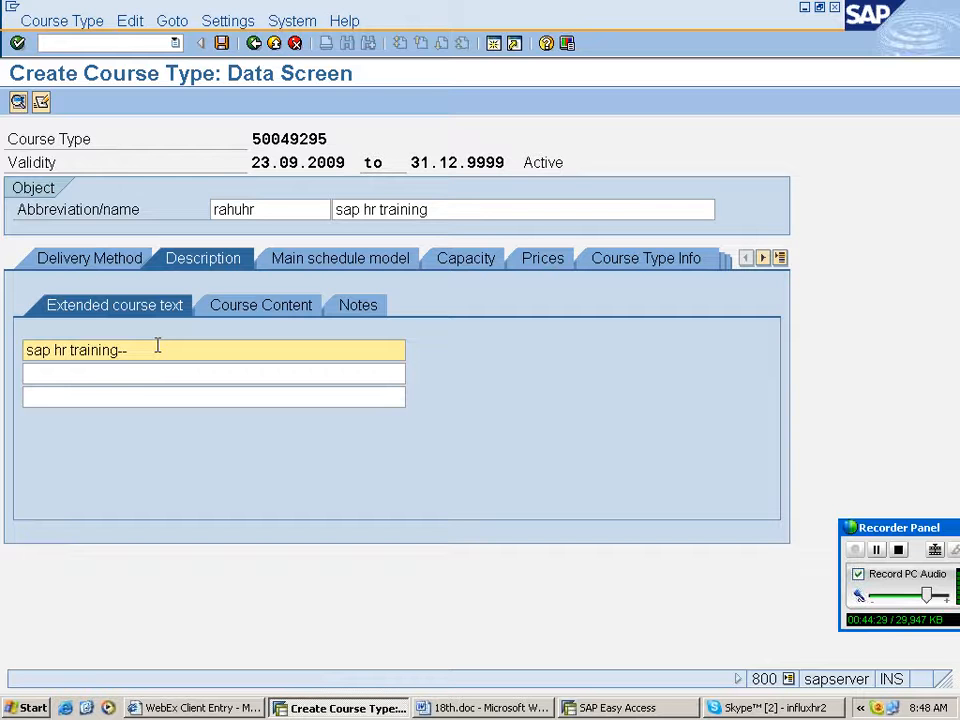
type("is")
type("part of sap traini")
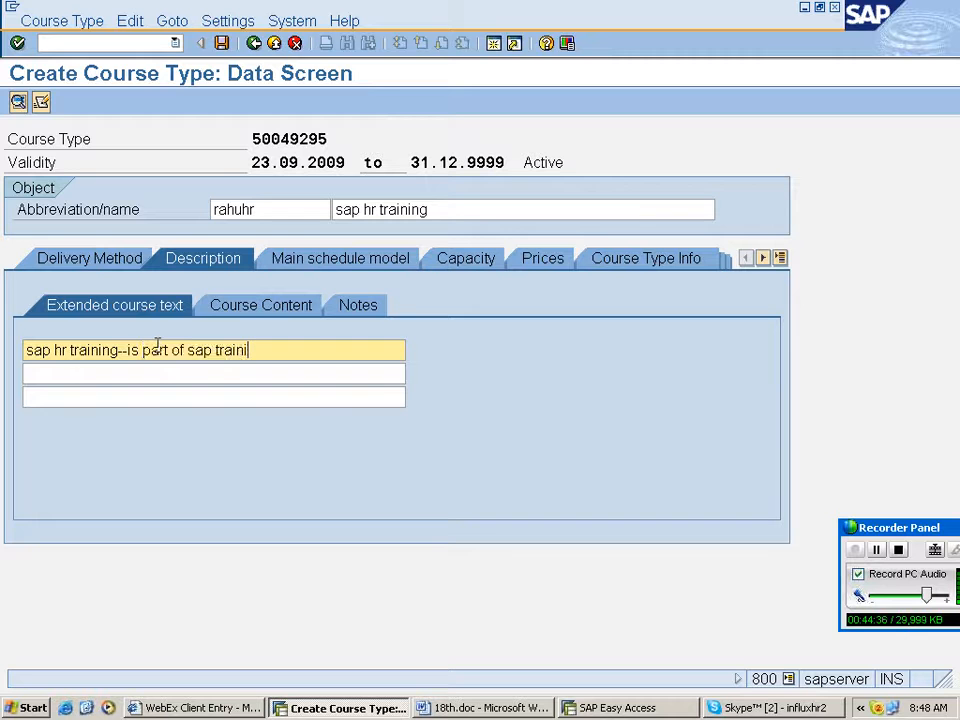
key("BackSpace")
type("ng")
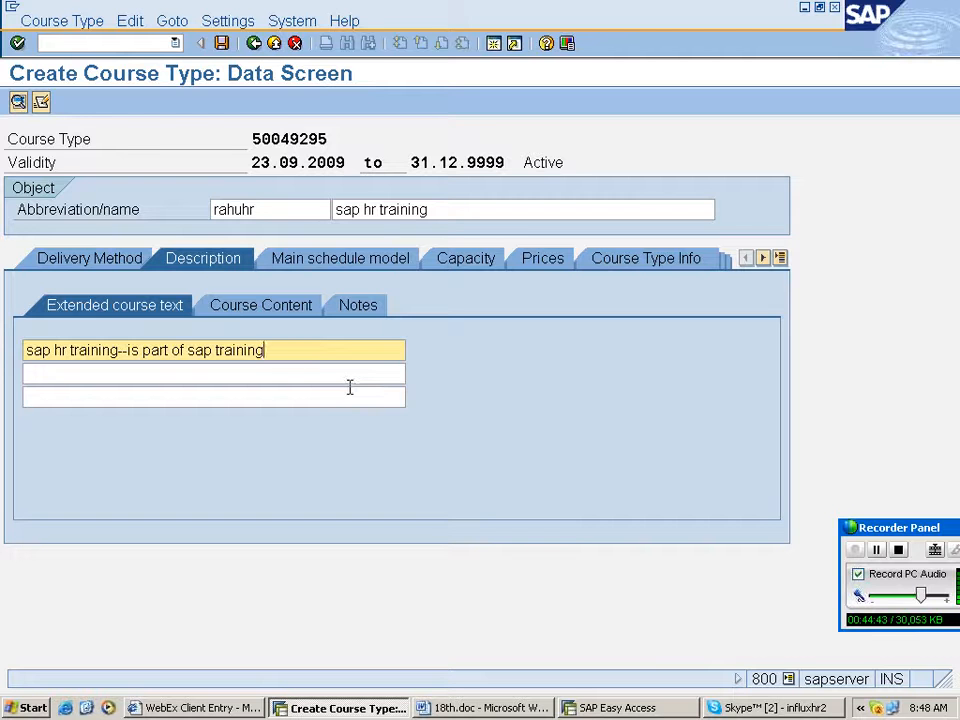
- Enter the course content lines sap hr, om, pa, payroll, time, pd and benefits for the course type
left_click(260, 305)
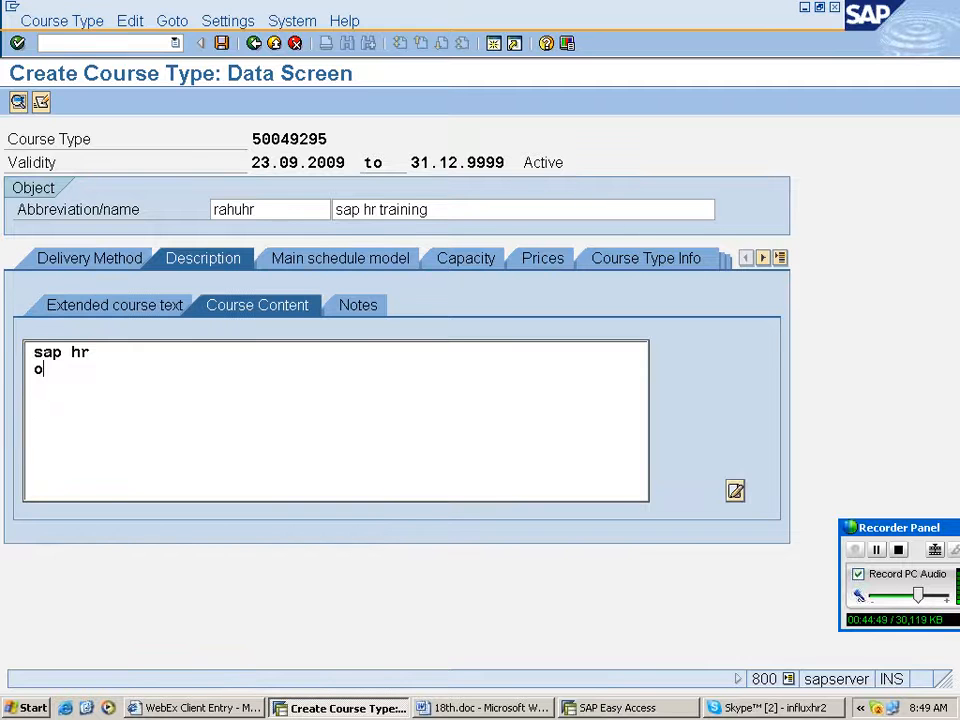
type("m")
key("Return")
type("pa")
key("Return")
type("payroll")
key("Return")
type("tim")
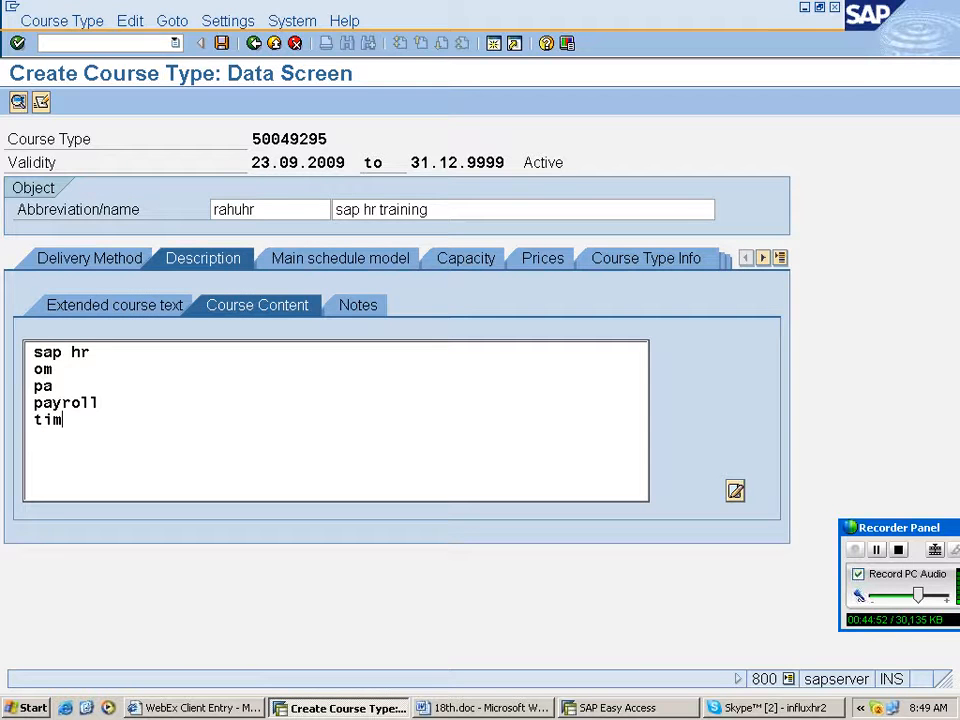
type("e")
key("Return")
type("pd")
key("Return")
type("benefit")
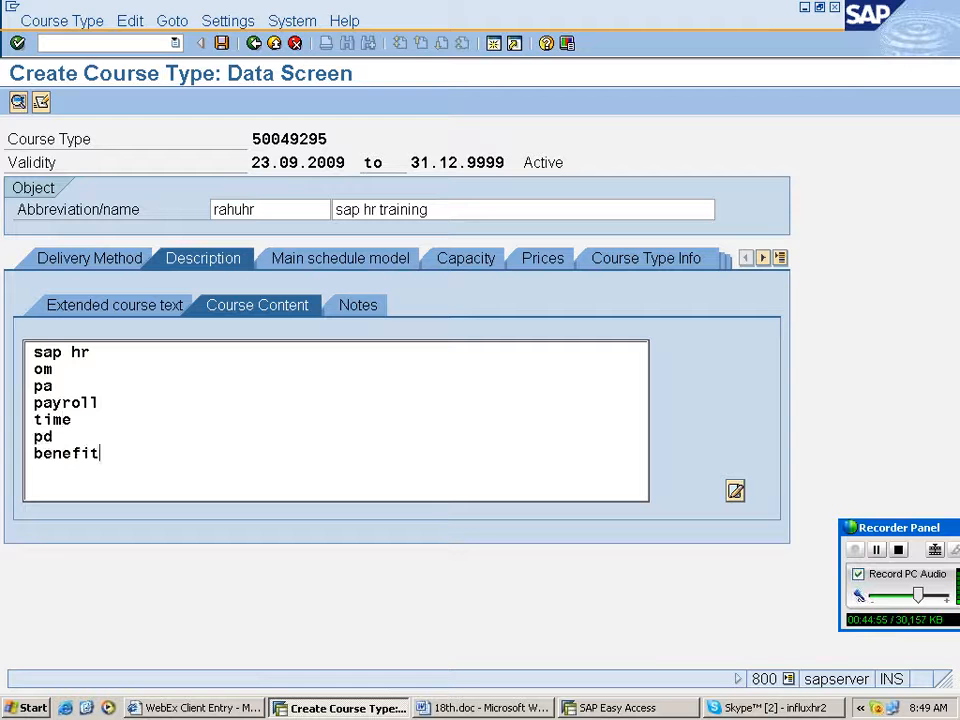
type("s")
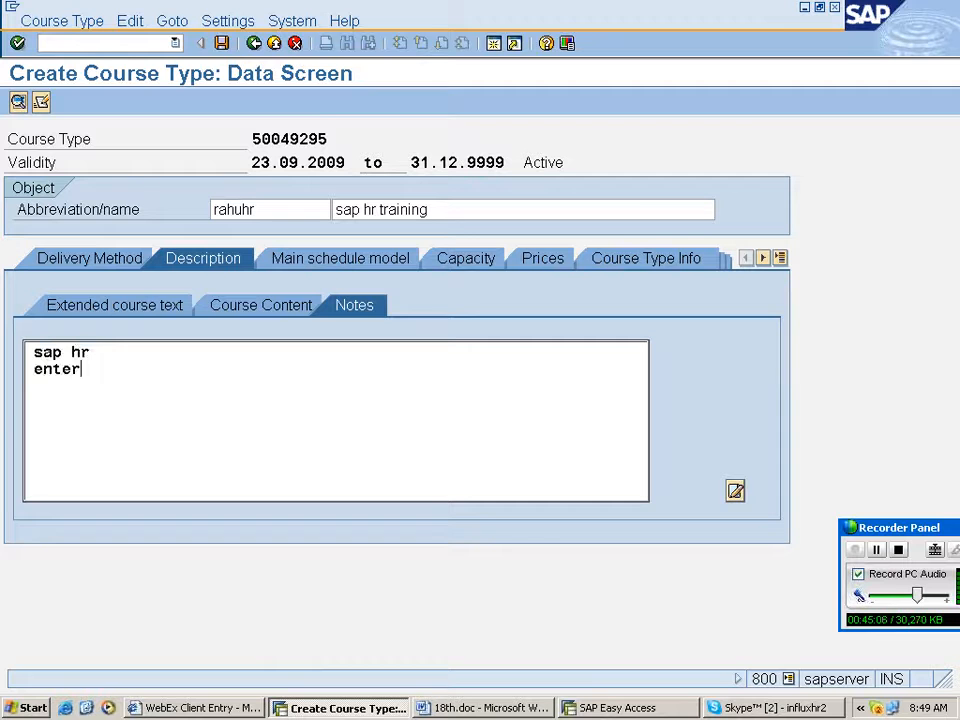
- Add notes for the course type reading sap hr and enter---company
type("---company")
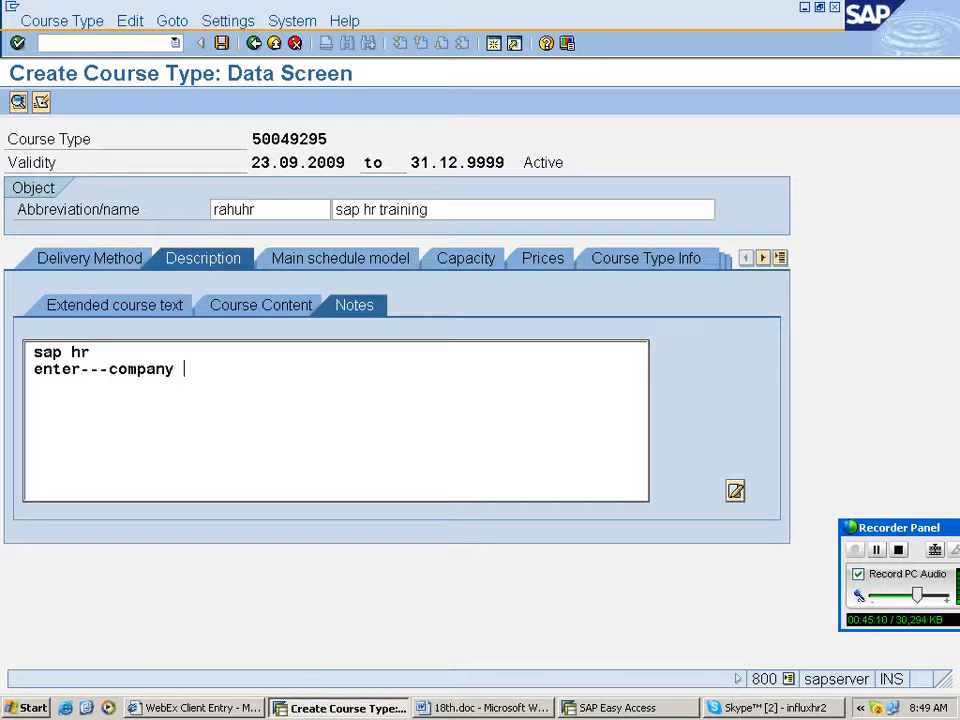
key("Return")
type("c")
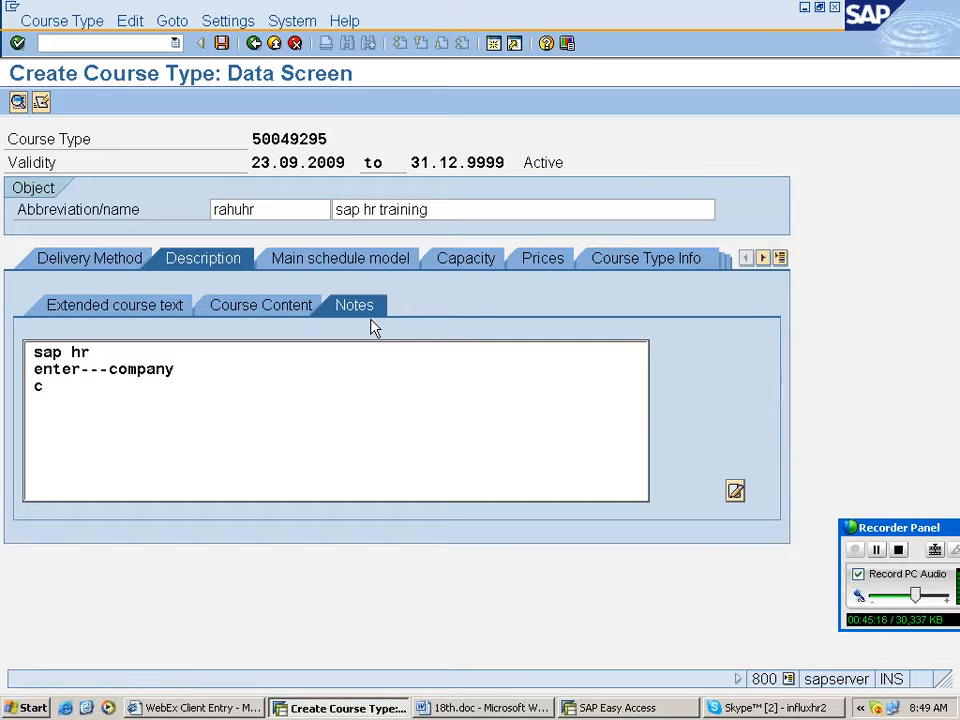
- Assign the schedule RAHU7 to the main schedule model via search help and confirm it
left_click(370, 261)
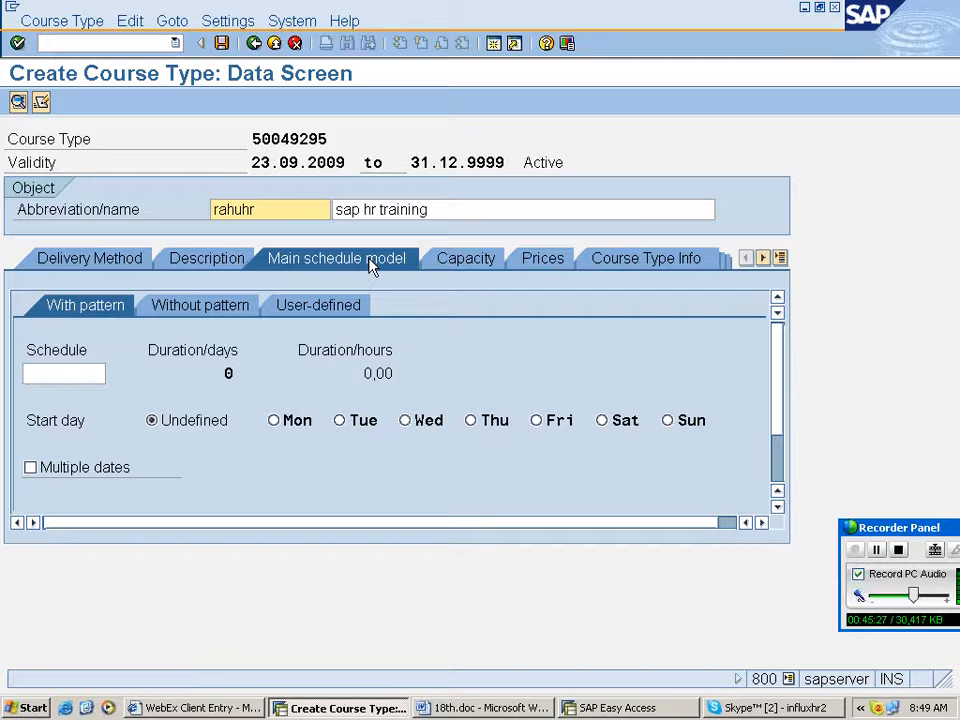
left_click(88, 374)
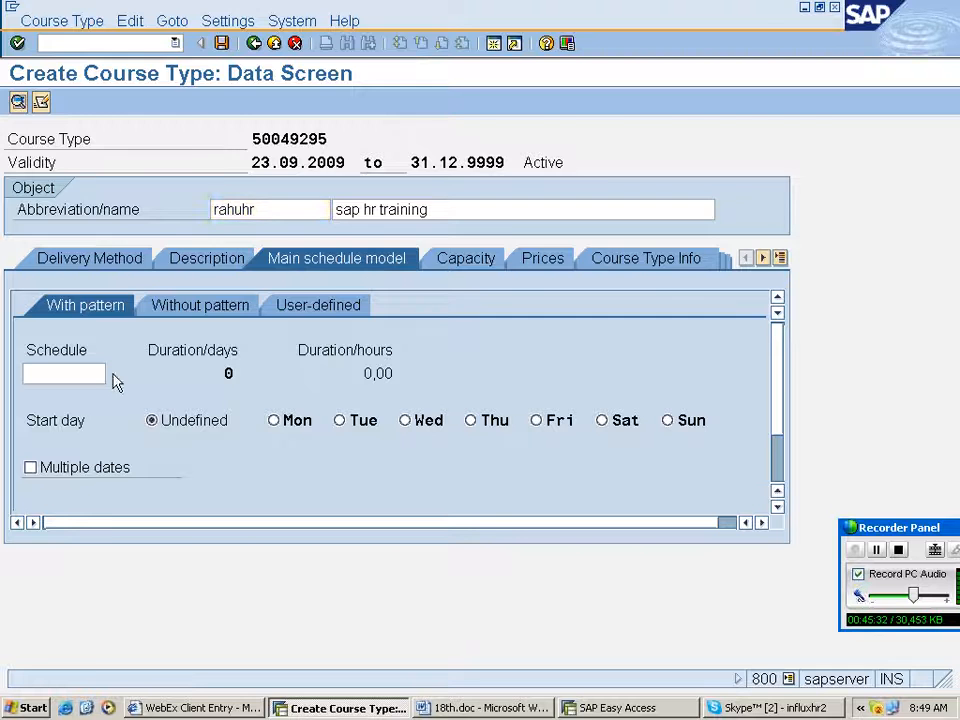
key("F4")
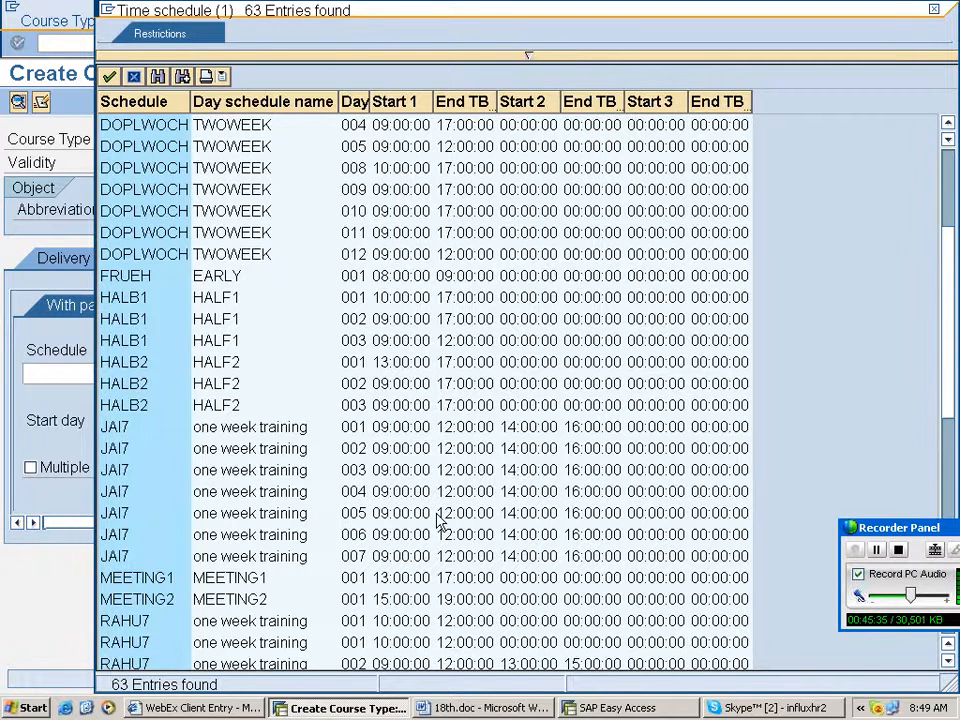
scroll(437, 520, "down", 4)
left_click(140, 384)
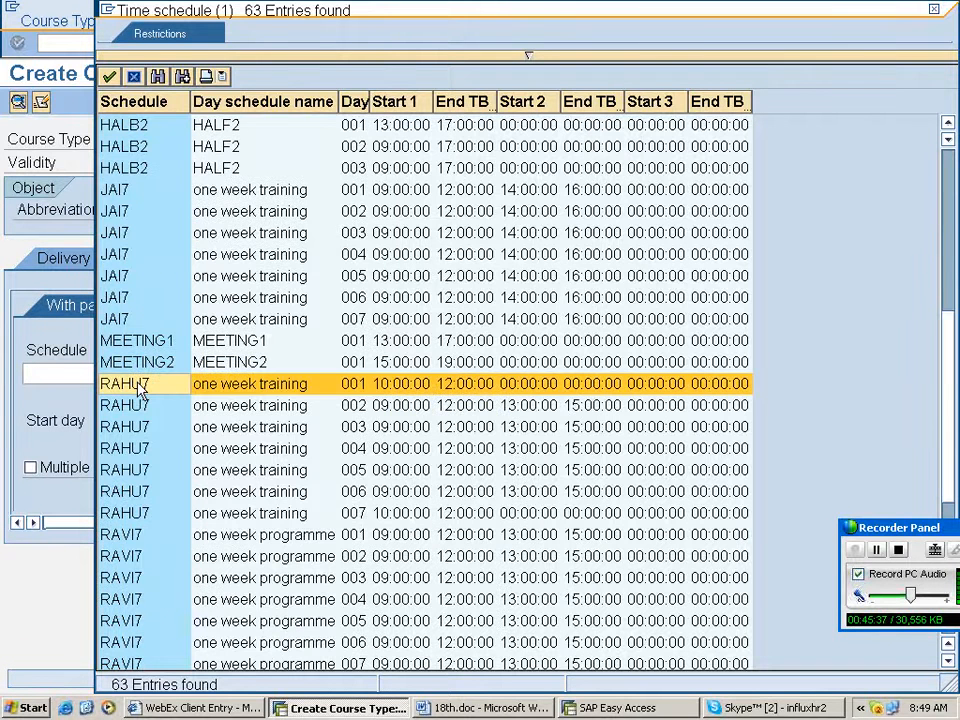
scroll(437, 520, "up", 4)
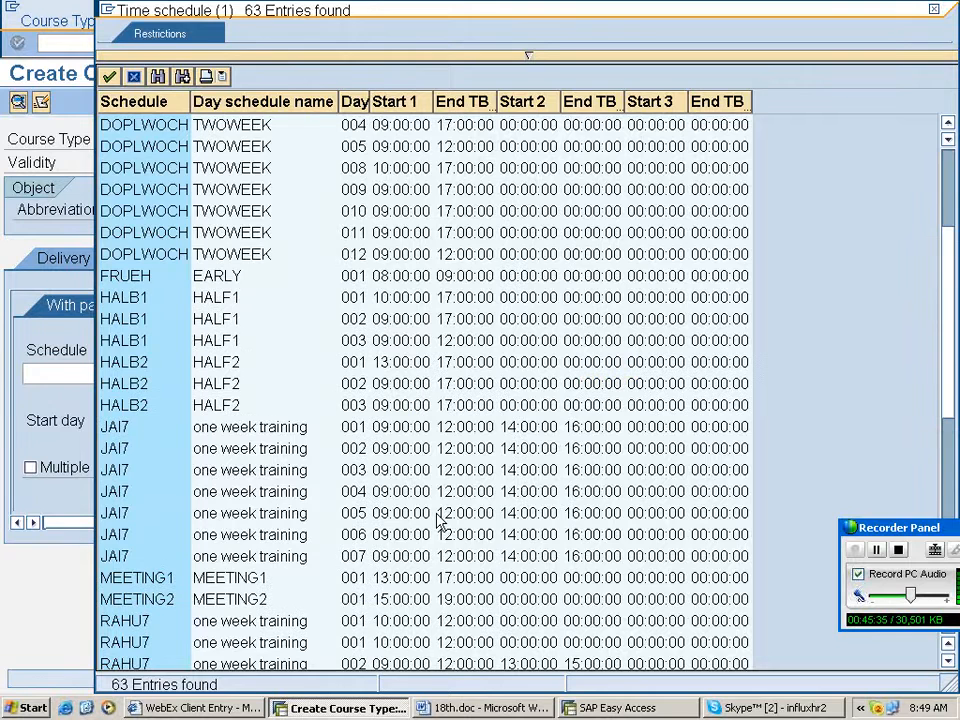
key("Return")
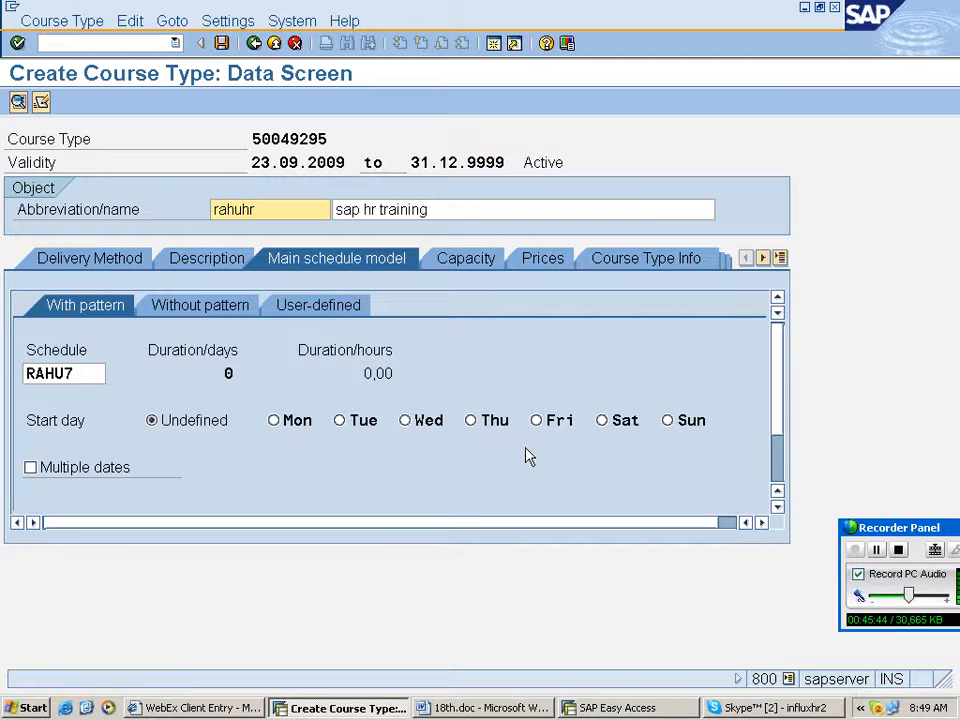
left_click(84, 476)
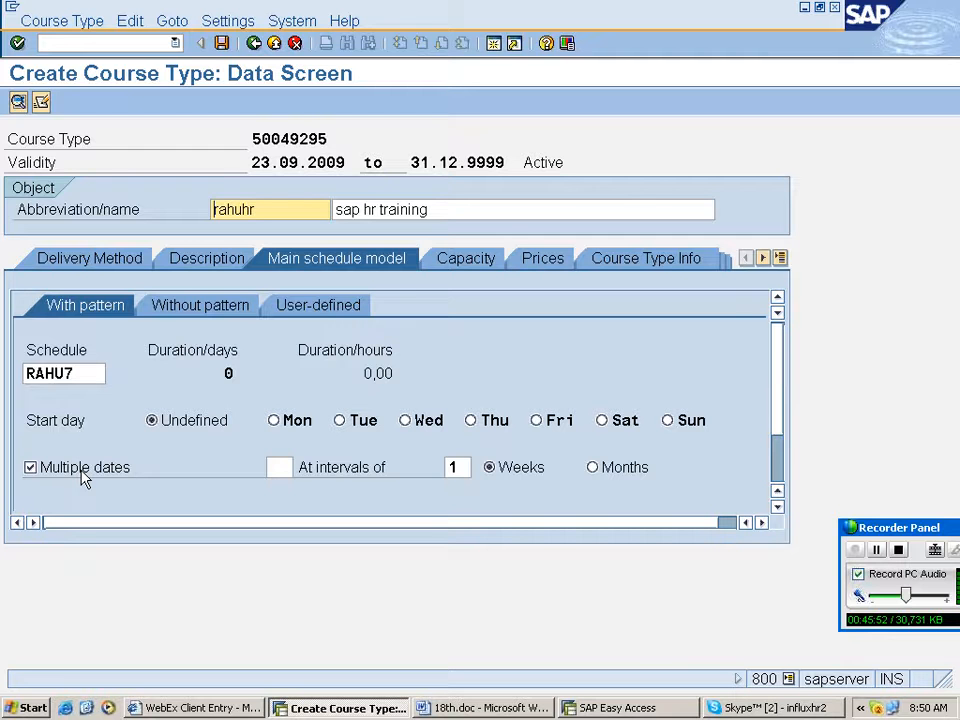
left_click(84, 477)
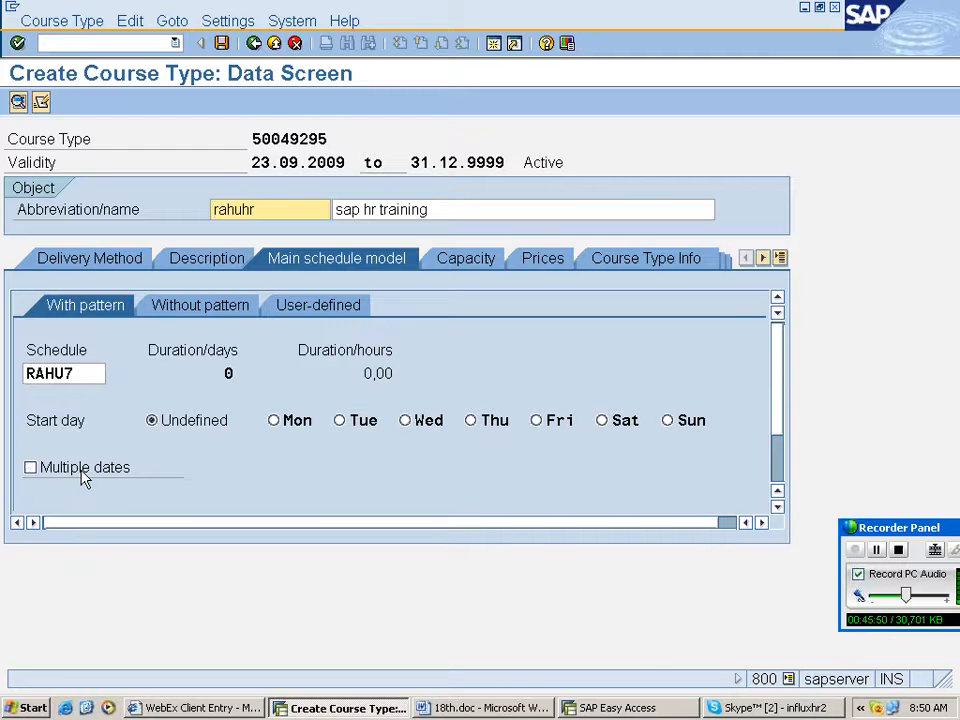
key("Return")
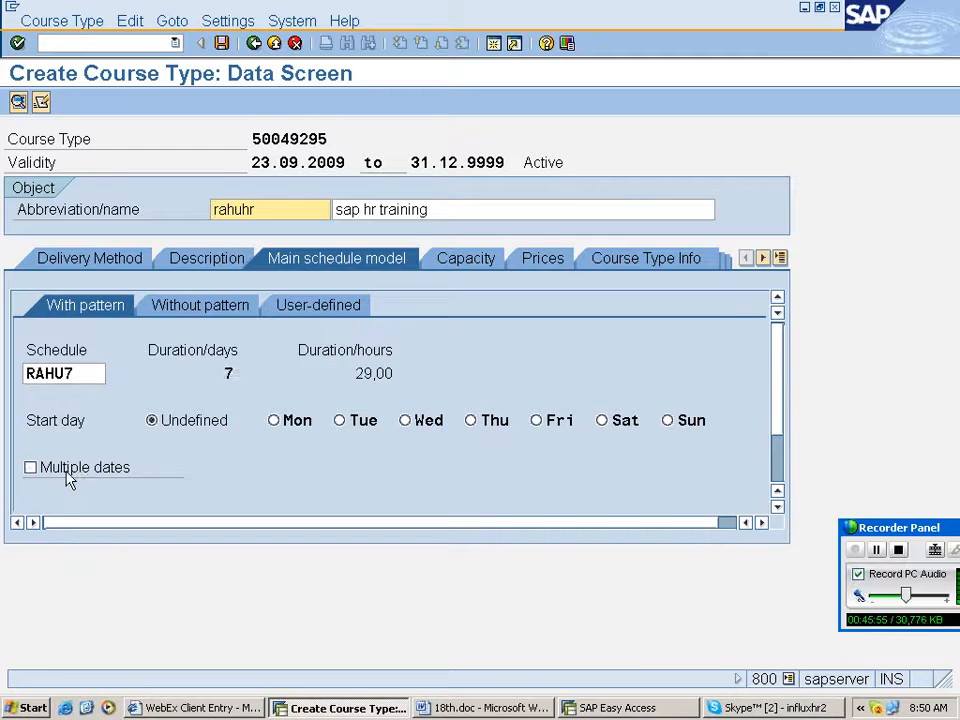
- Set the minimum, optimum and maximum capacity to 10, 15 and 30
left_click(458, 260)
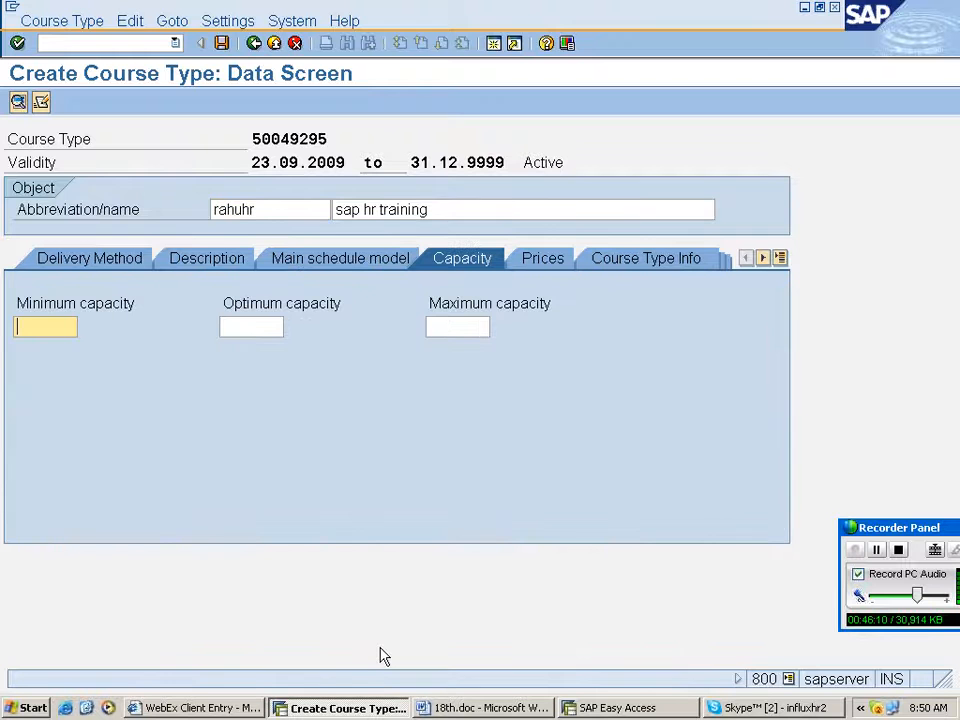
type("10")
key("Tab")
type("15")
key("Tab")
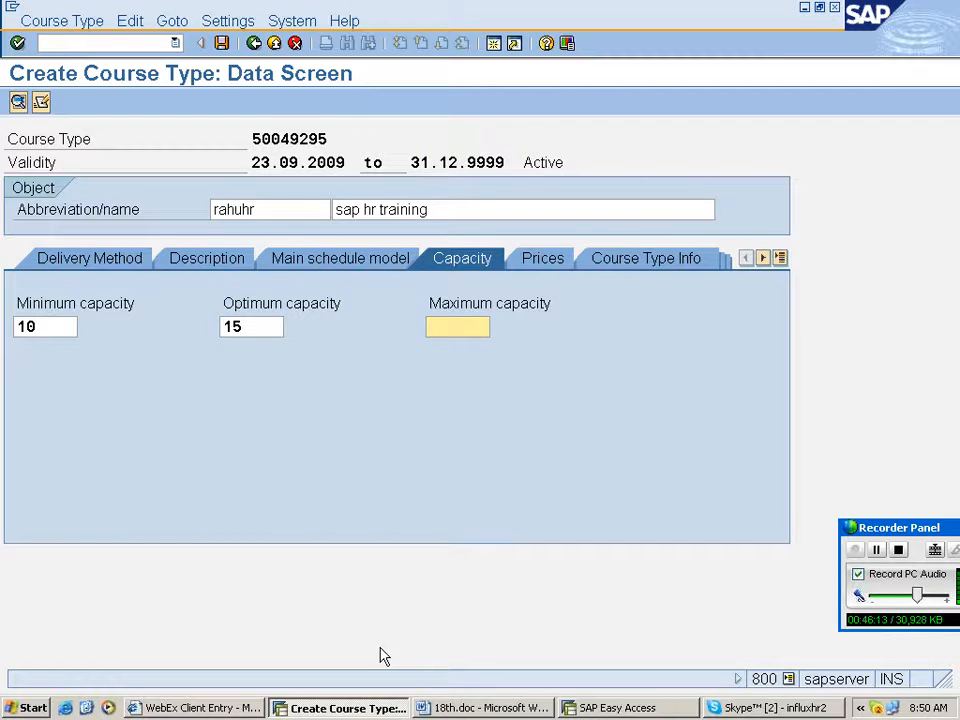
type("30")
- Set the internal price to 50000 usd and the external price to 500000
left_click(567, 262)
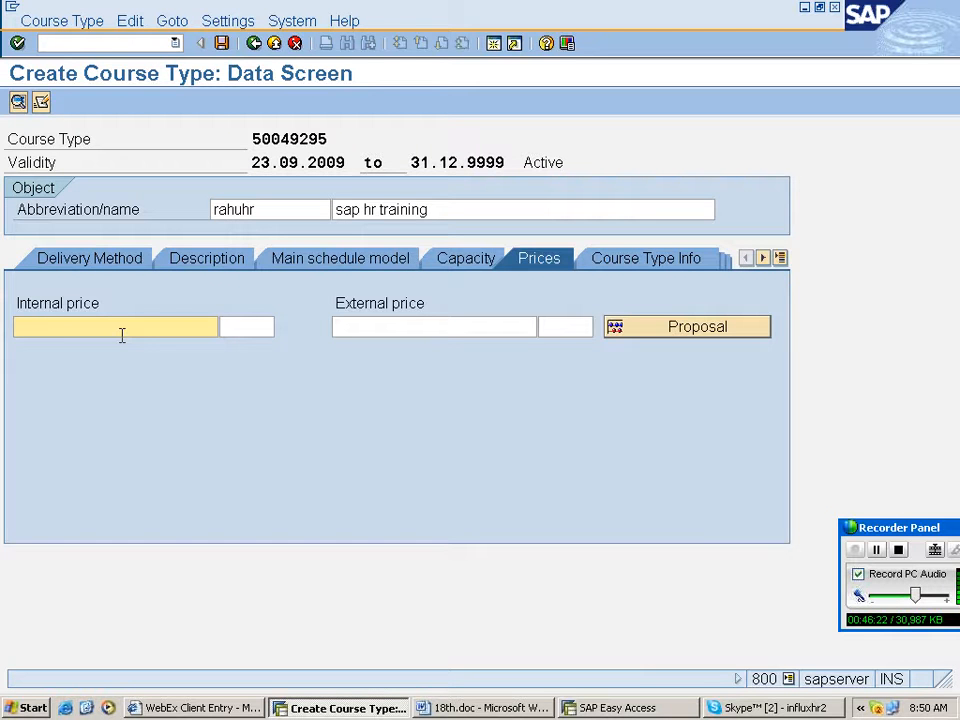
type("50")
type("50000")
key("Tab")
type("usd")
key("Tab")
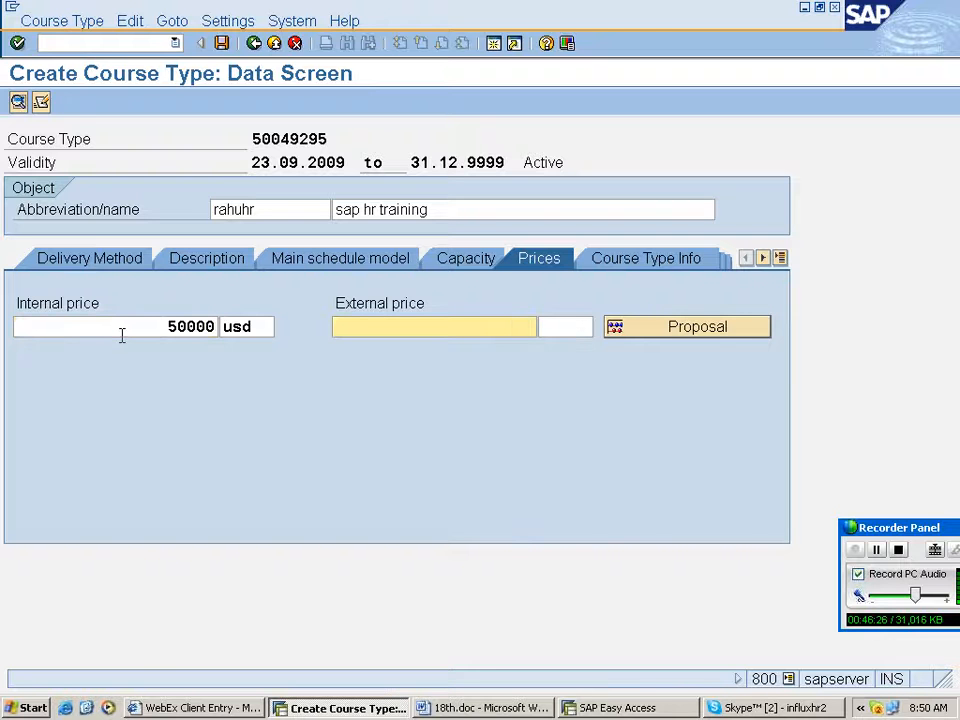
type("500000")
key("Tab")
type("ud")
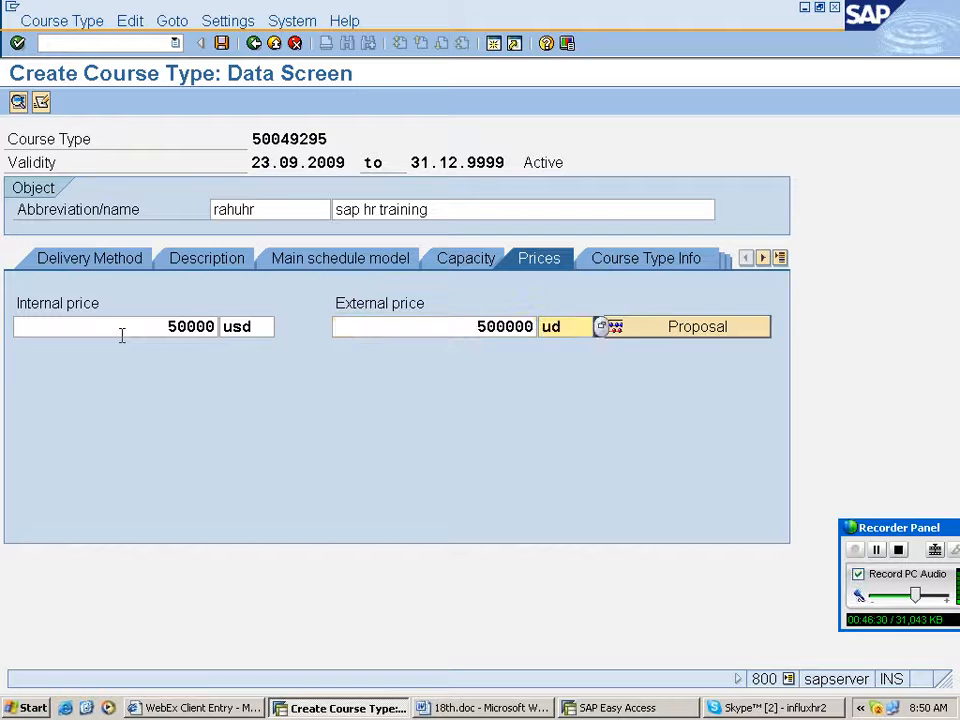
type("d")
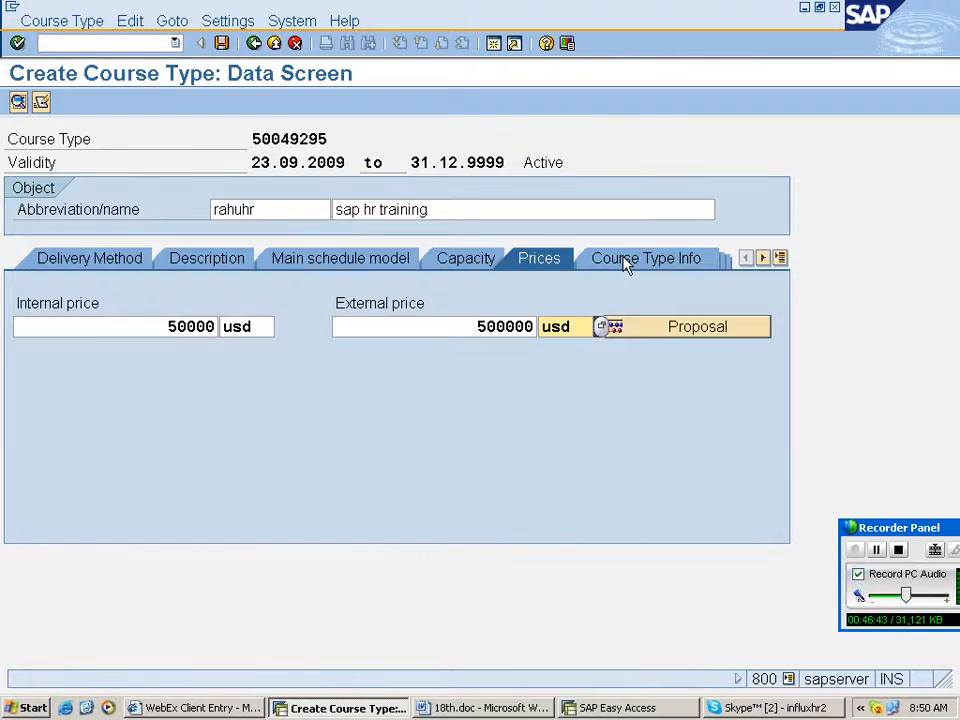
- Set the attendee minimum % attendance to 80 in the course type info
left_click(625, 263)
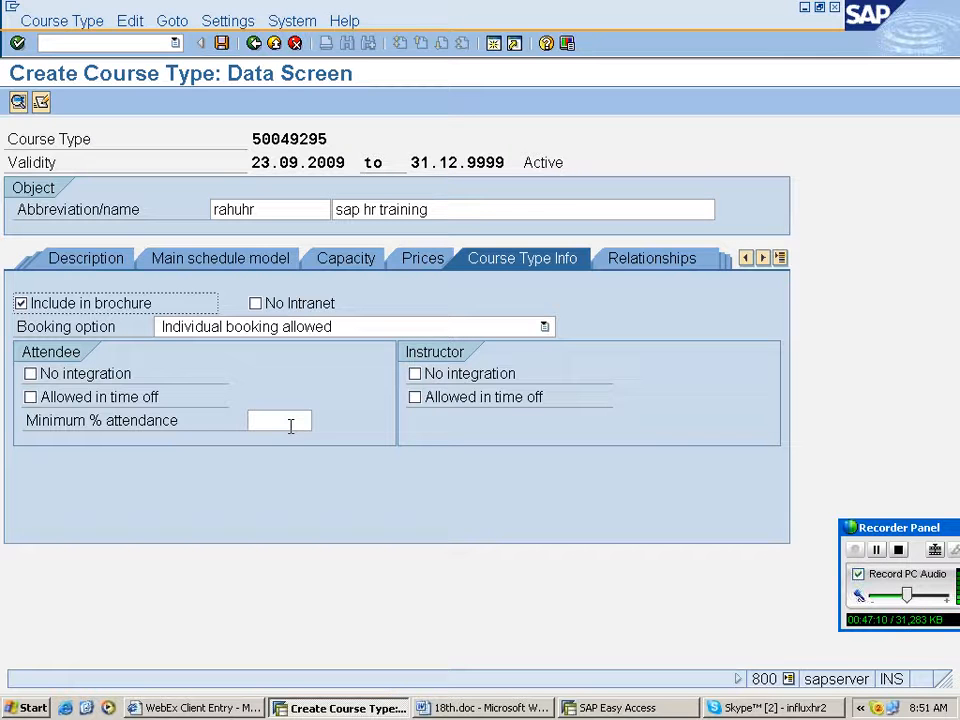
left_click(291, 426)
type("80")
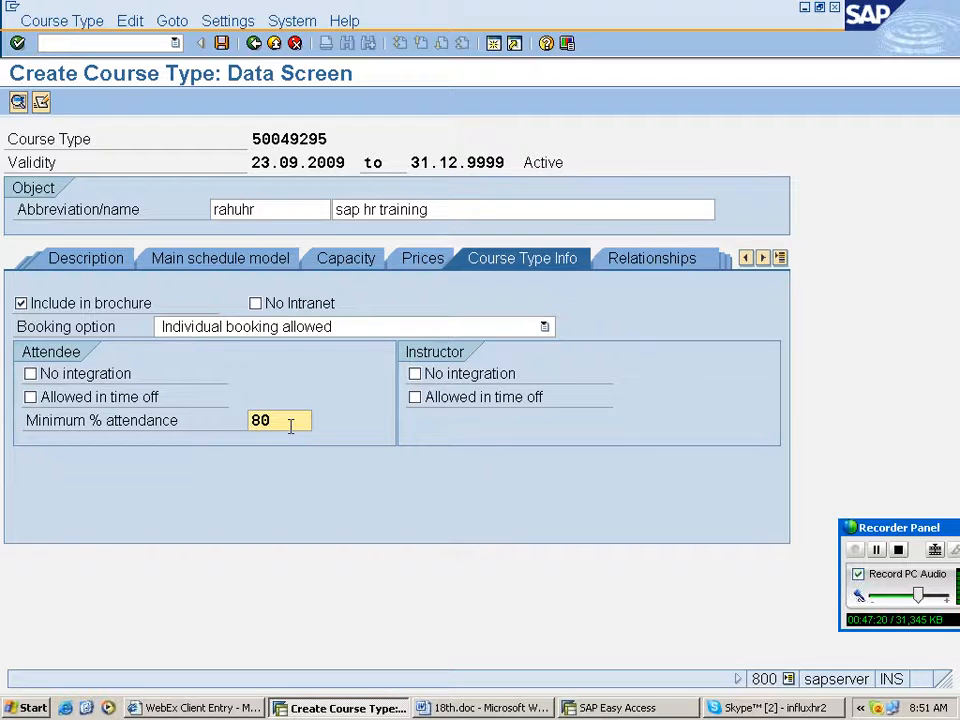
- Link the course type to course group rahusap through the Belongs to relationship via search help
left_click(648, 262)
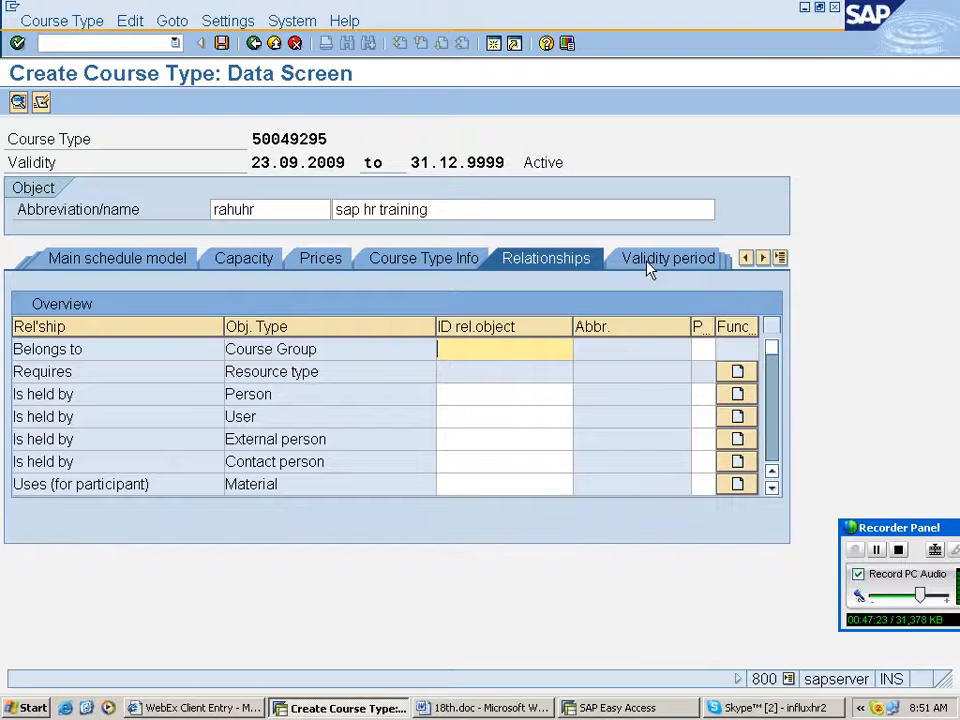
left_click(528, 347)
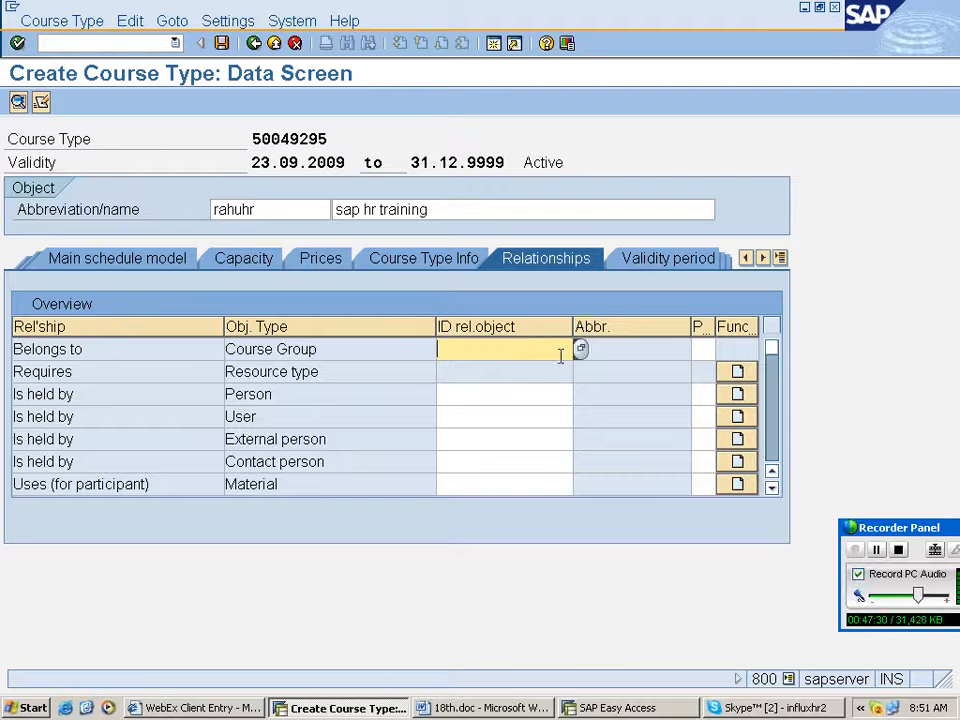
left_click(581, 350)
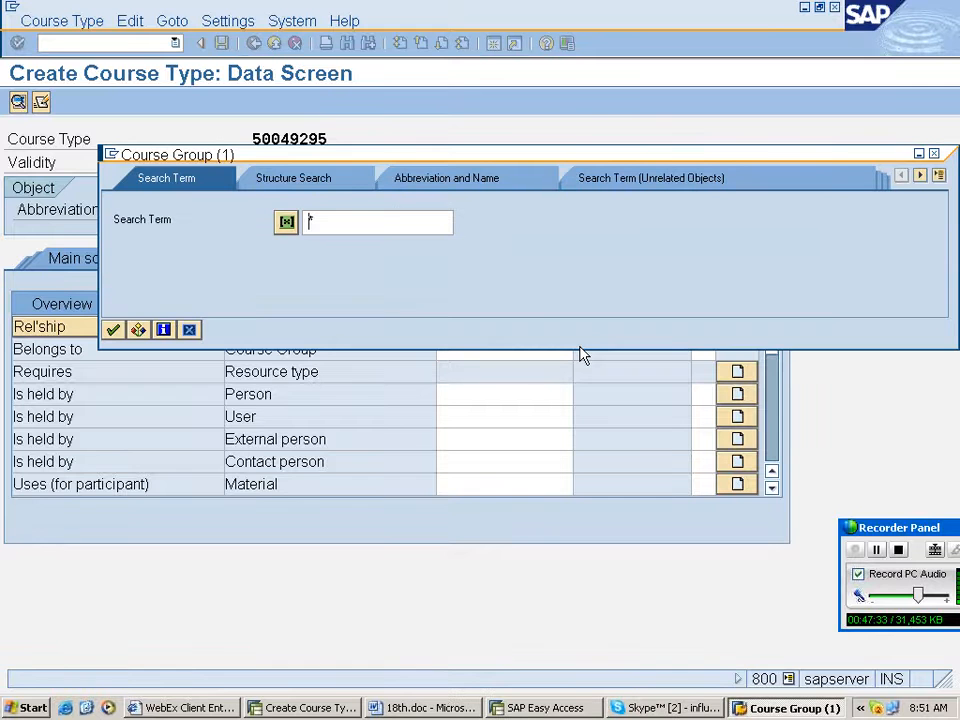
type("rahusap")
key("Return")
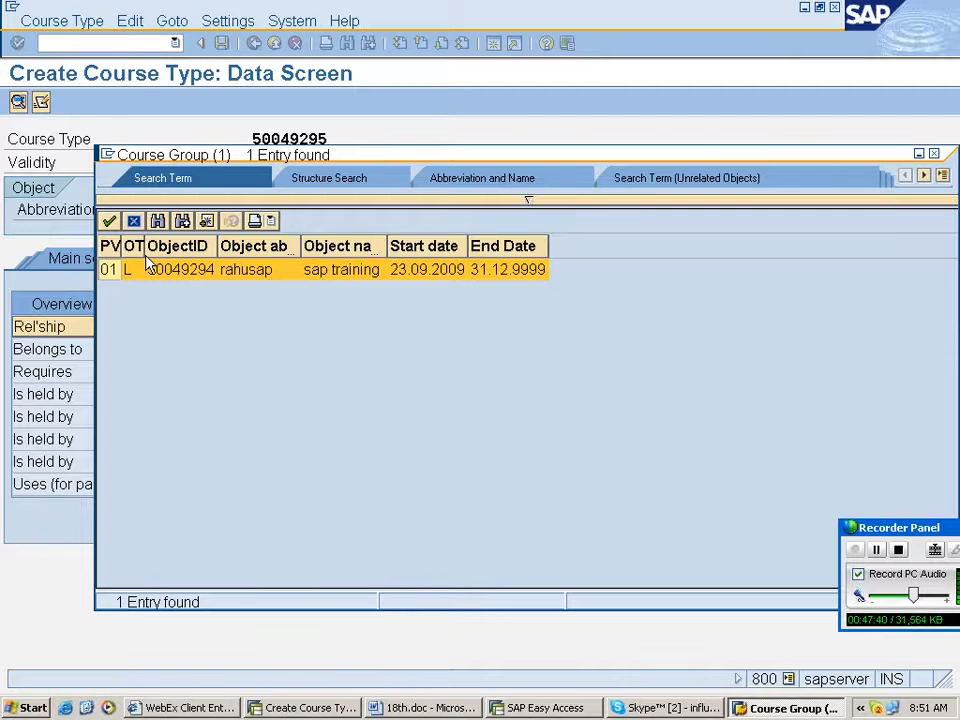
double_click(148, 266)
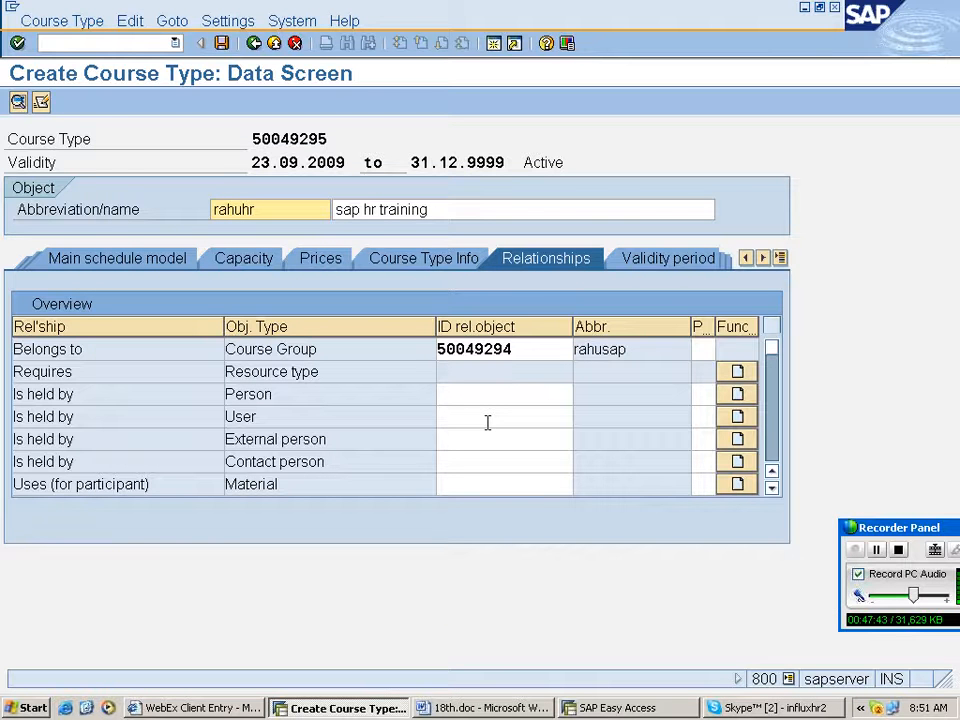
- Assign a person under the Is held by relationship using the person search help
left_click(503, 394)
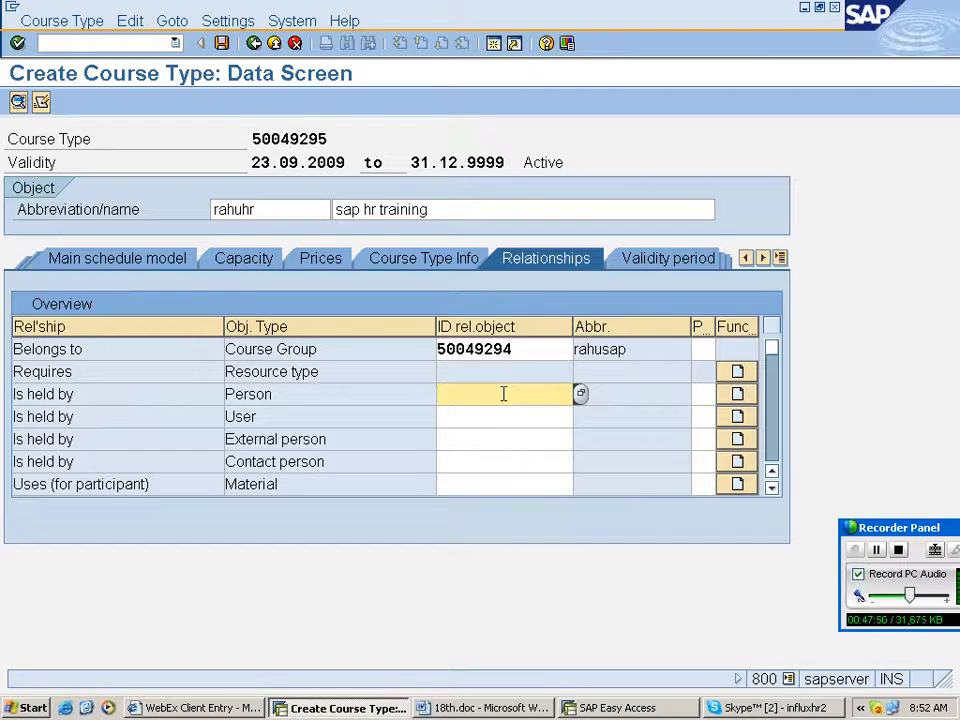
key("F4")
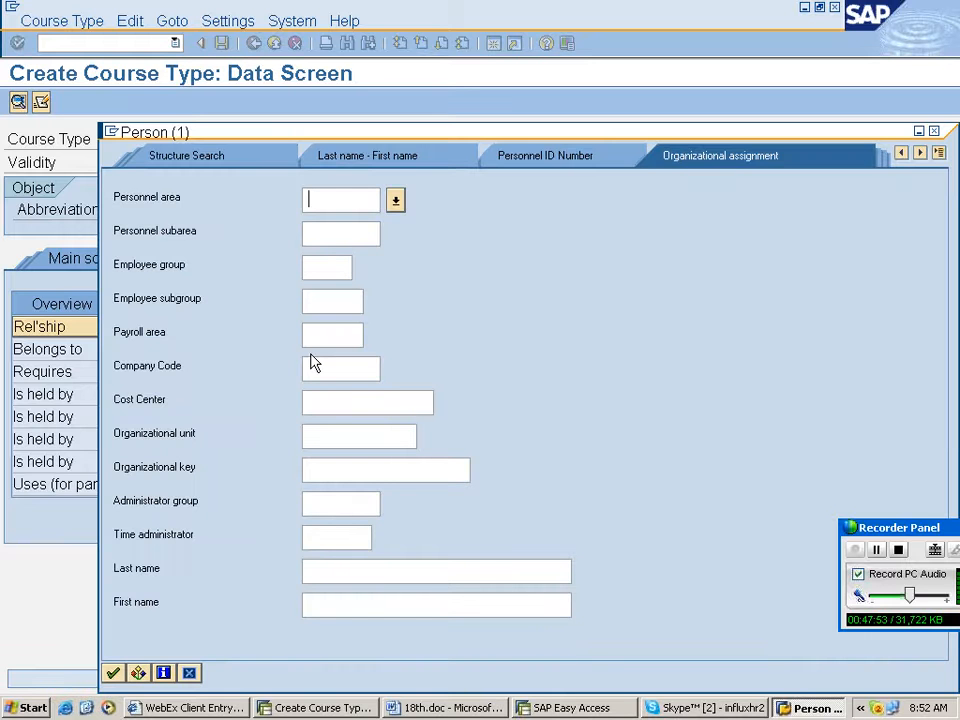
left_click(323, 336)
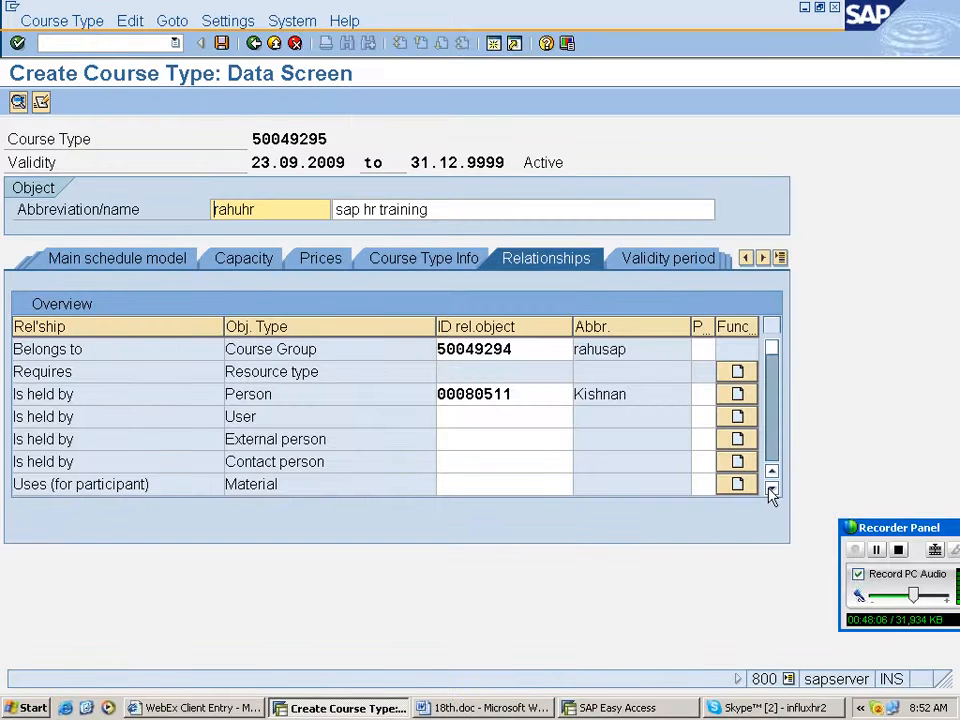
- Search organizational units with the term hr for the course type's Is organized by relationship
left_click(771, 489)
left_click(771, 489)
left_click(771, 489)
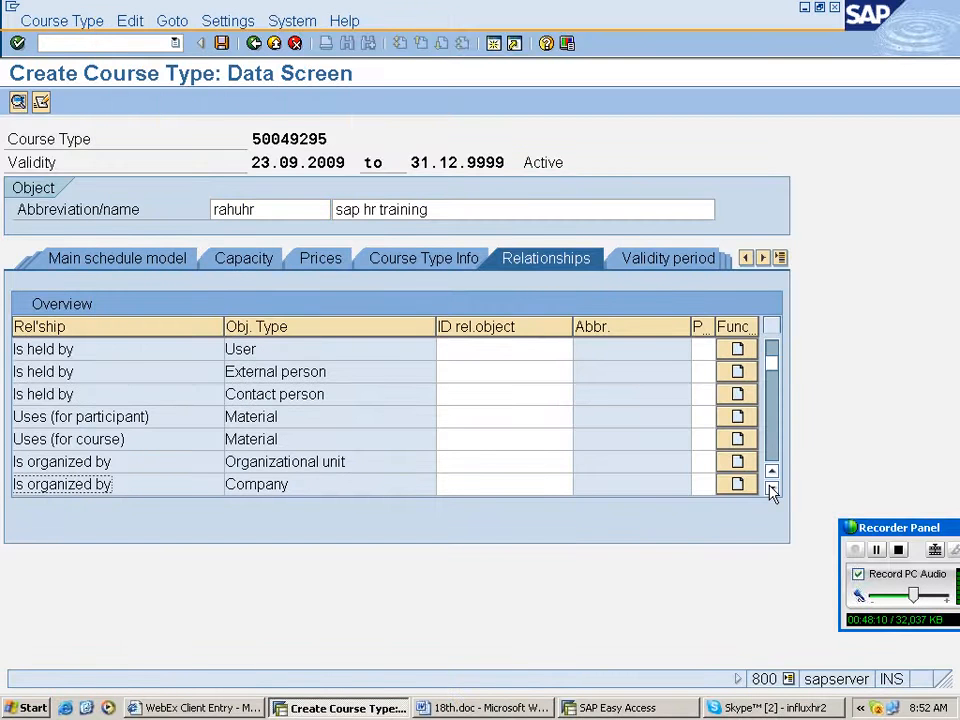
left_click(771, 489)
left_click(457, 444)
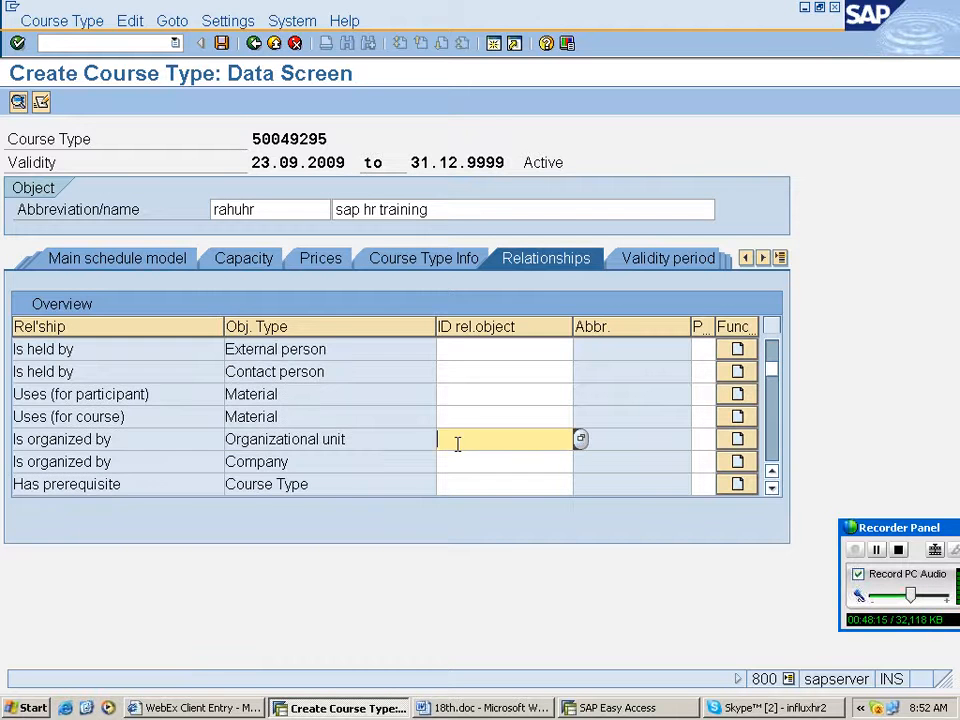
left_click(580, 440)
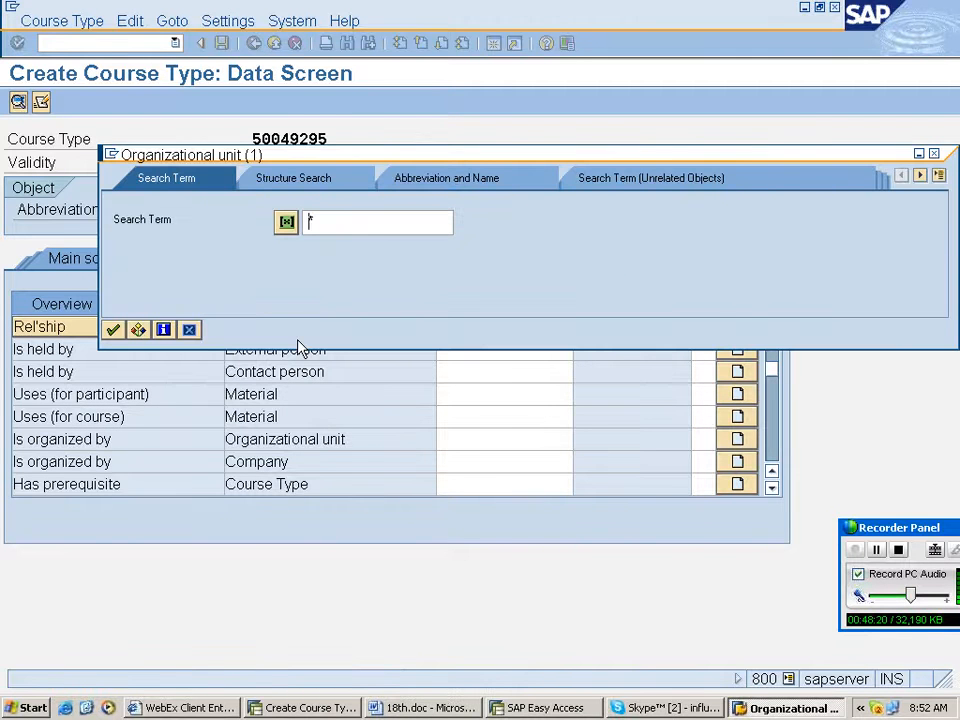
left_click(580, 440)
type("hr")
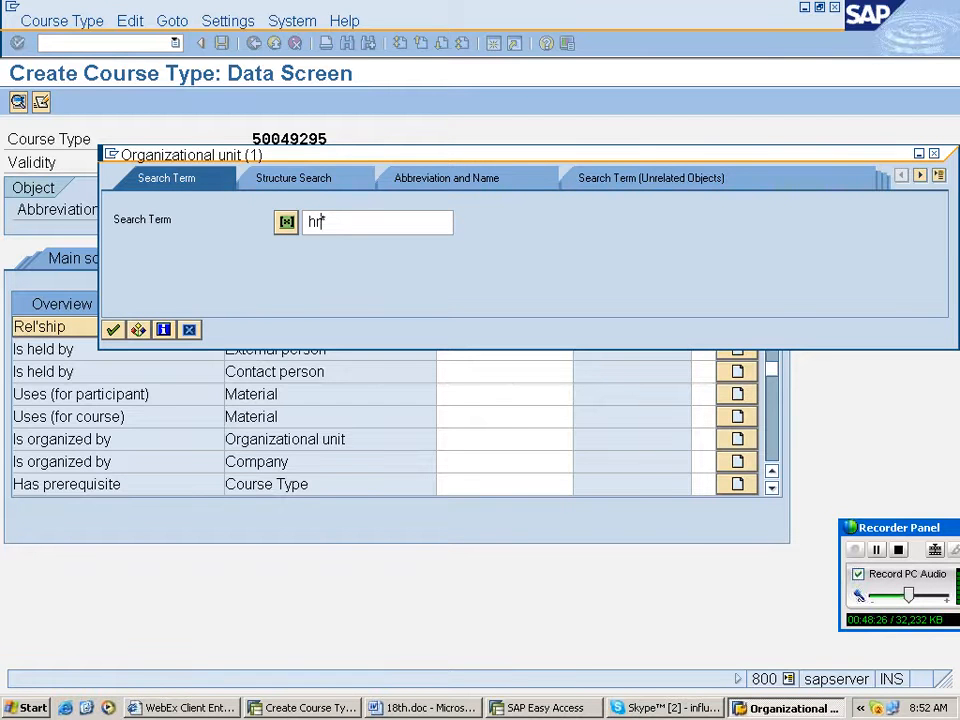
key("Return")
scroll(503, 455, "down", 10)
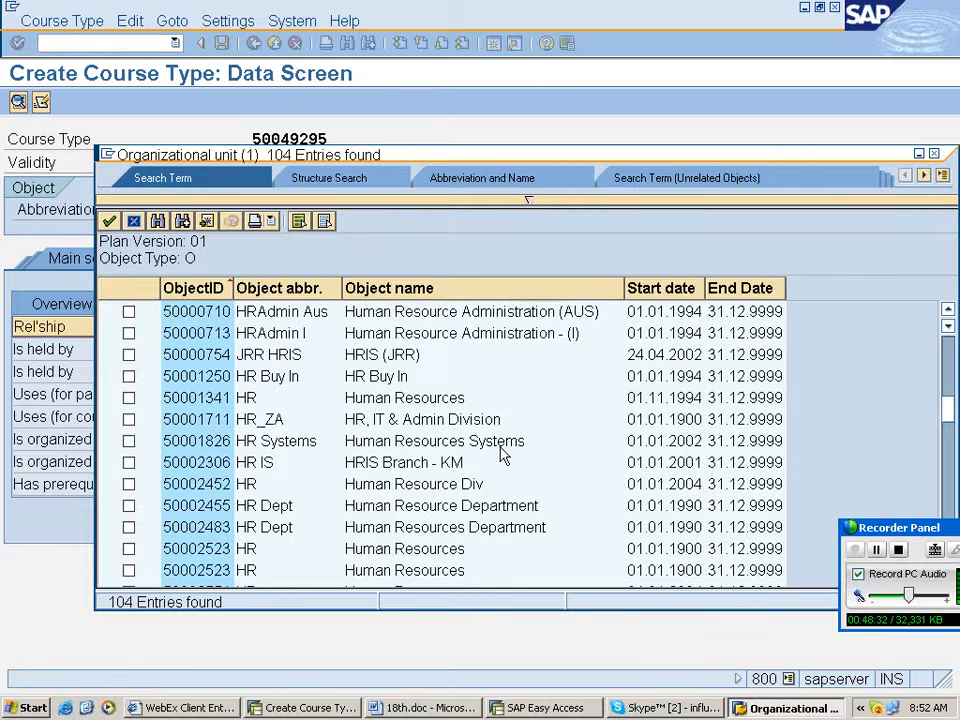
scroll(503, 455, "down", 5)
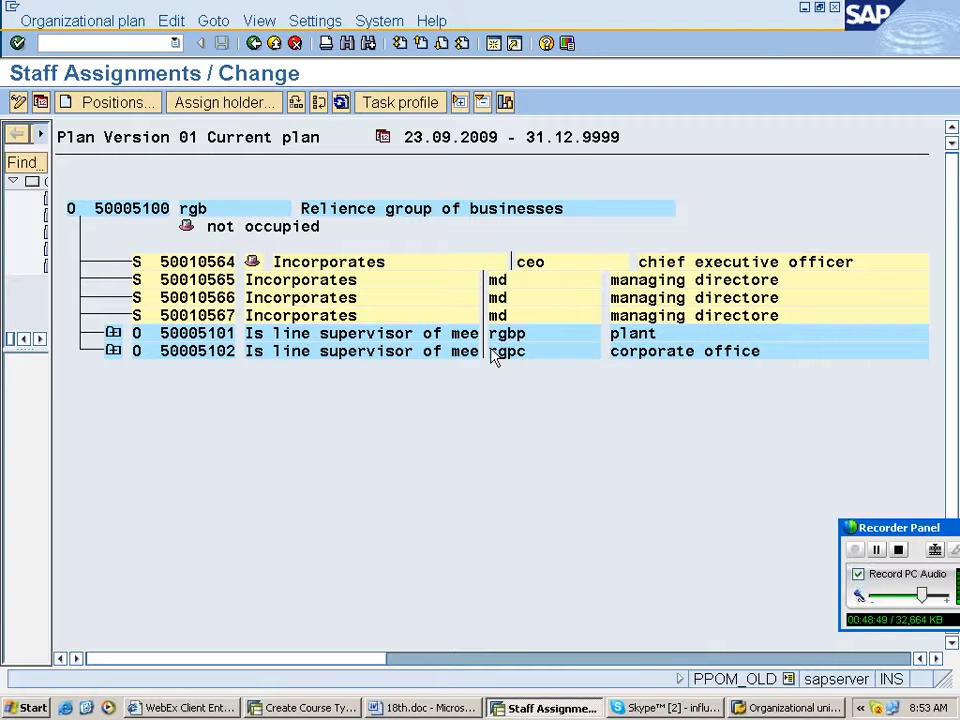
- Compare the organizational structure in the Staff Assignments window with the organizational unit search results
key("alt+Tab")
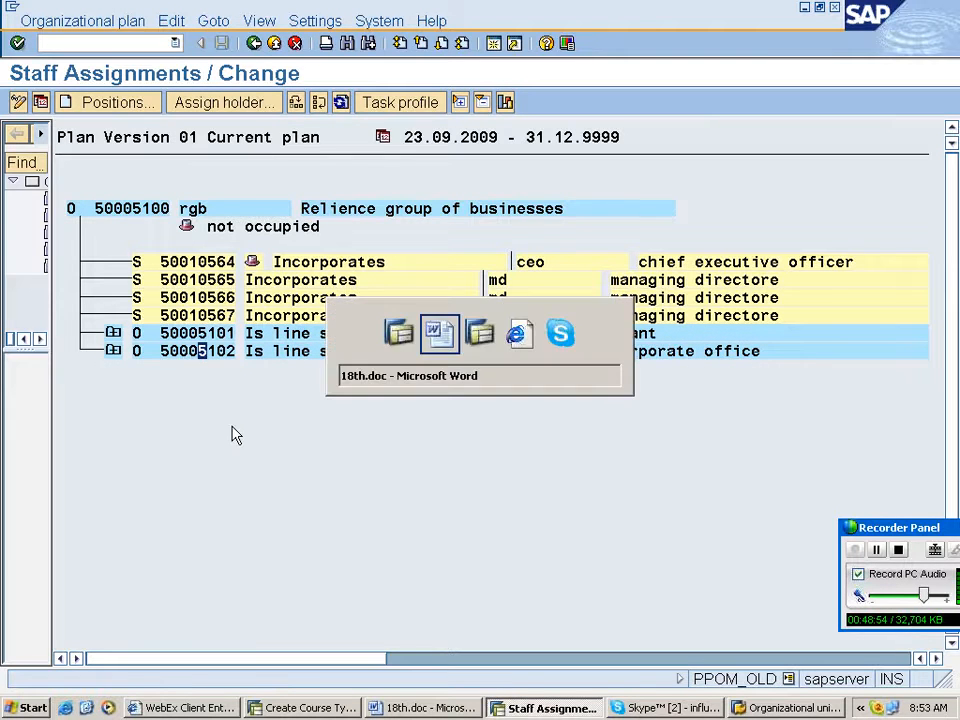
key("Escape")
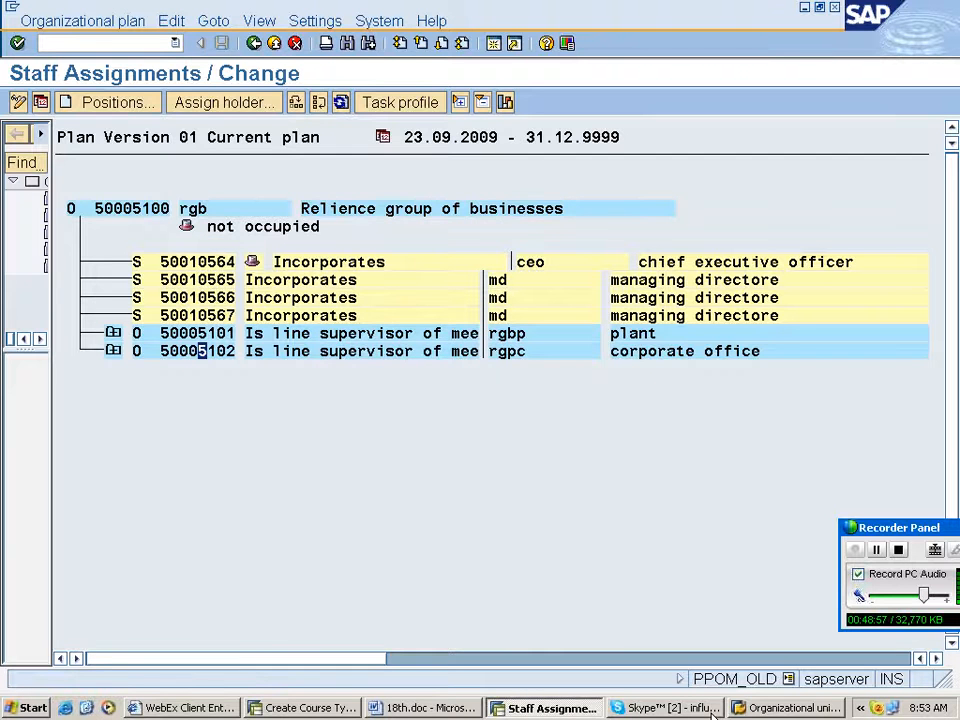
left_click(312, 708)
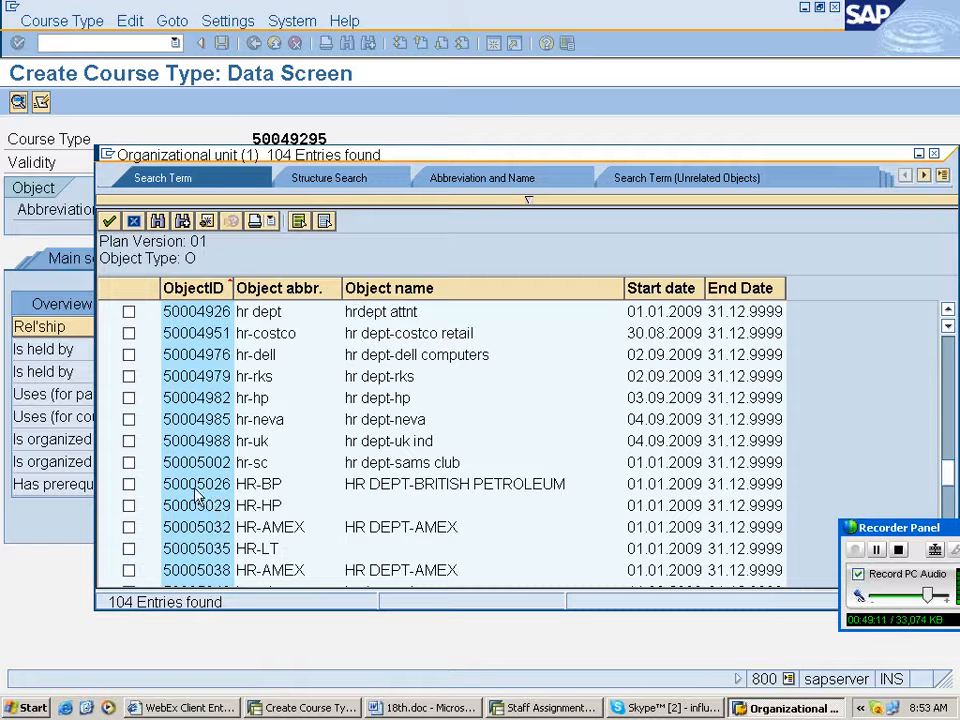
scroll(252, 549, "down", 1)
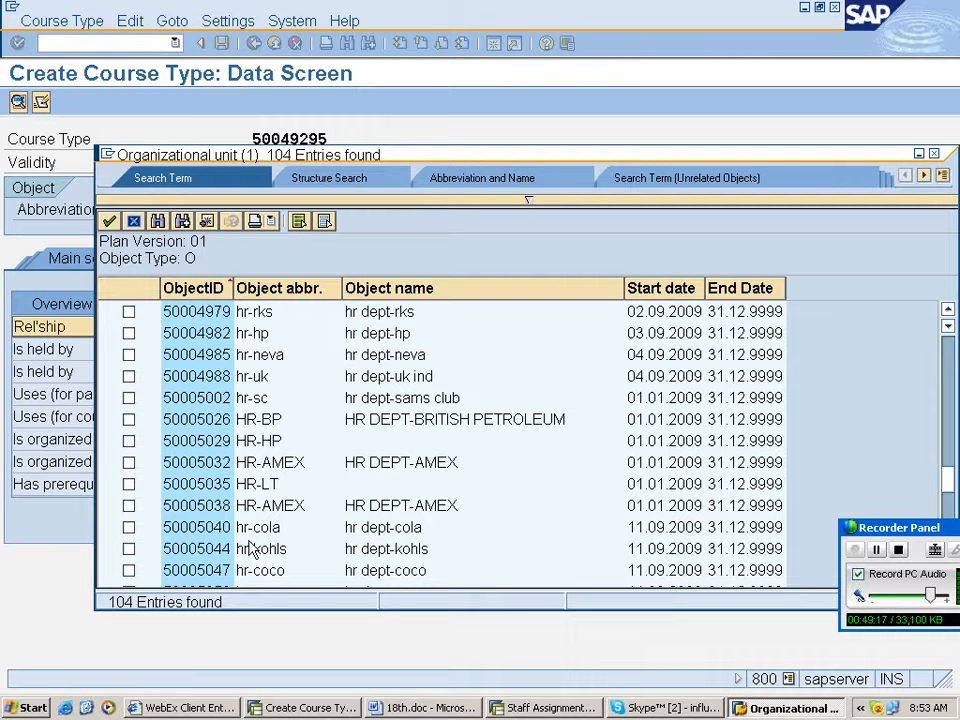
scroll(252, 549, "down", 5)
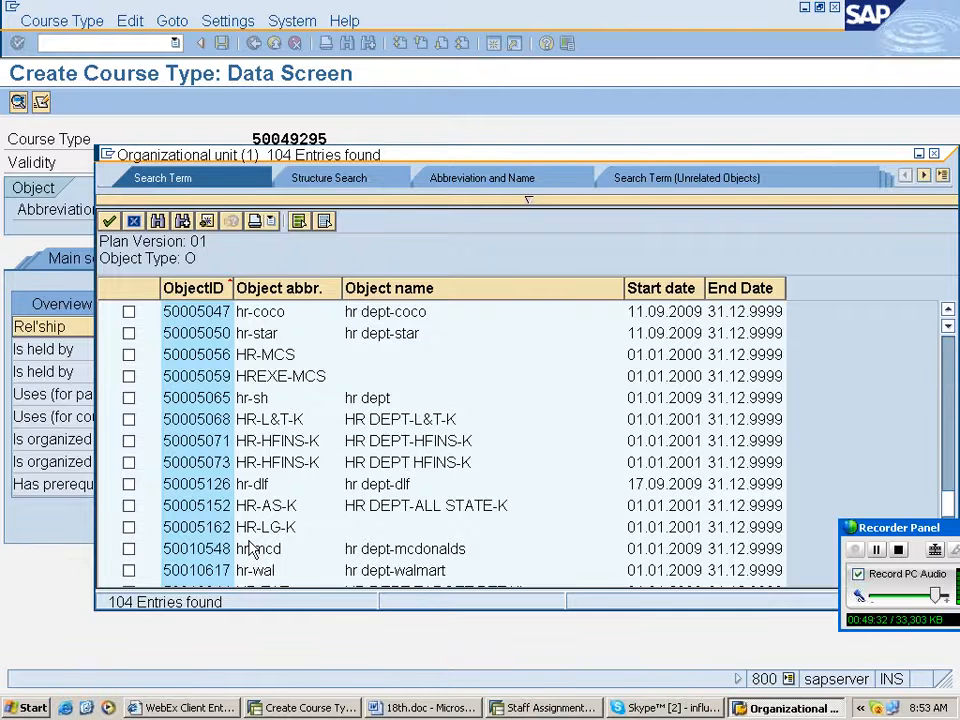
scroll(252, 520, "up", 2)
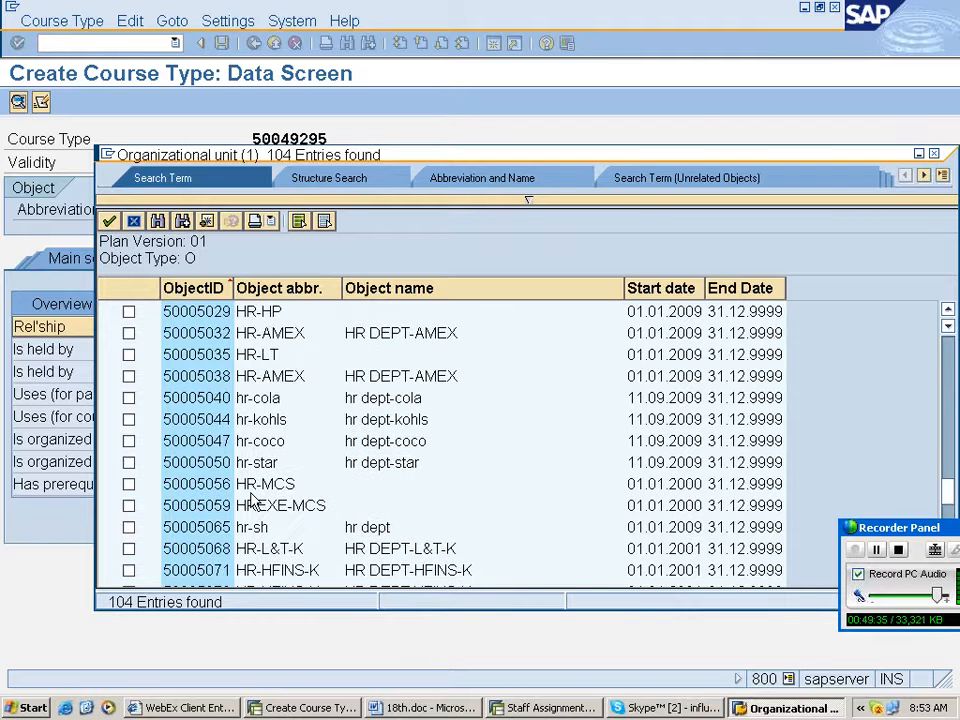
scroll(252, 500, "down", 3)
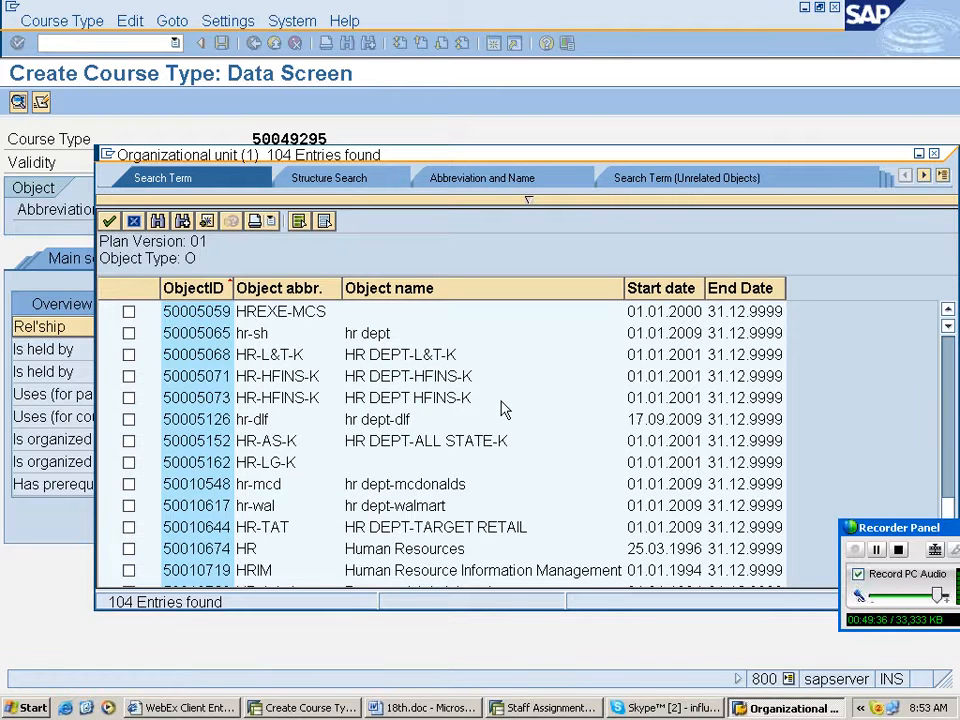
scroll(252, 500, "up", 3)
scroll(400, 450, "down", 5)
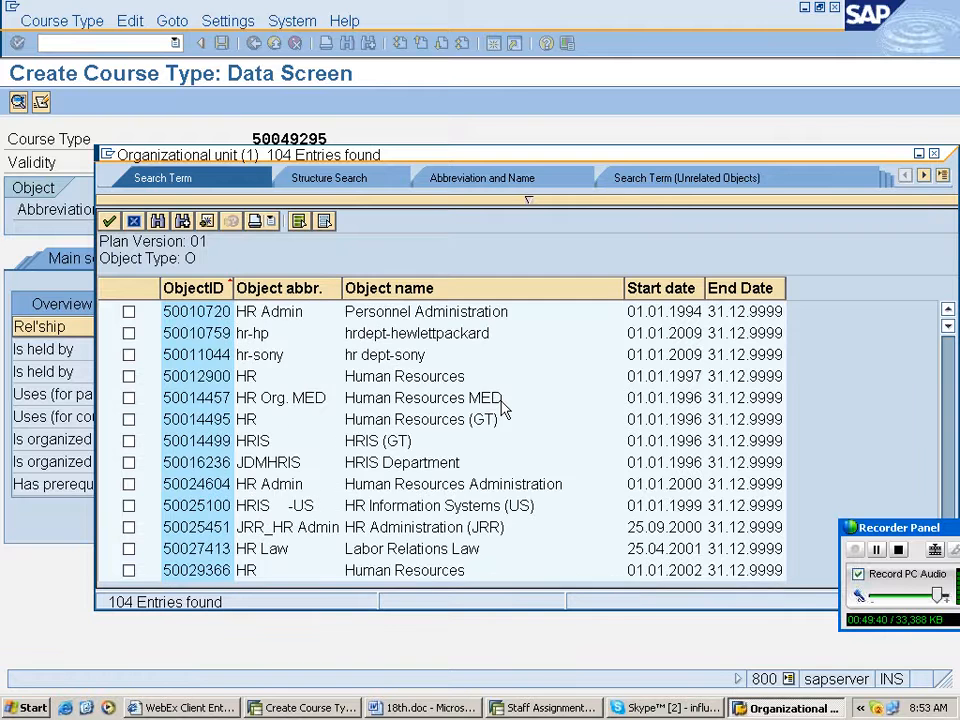
scroll(505, 408, "up", 9)
- Assign organizational unit rgpc under the Is organized by relationship from the search results
key("alt+Tab")
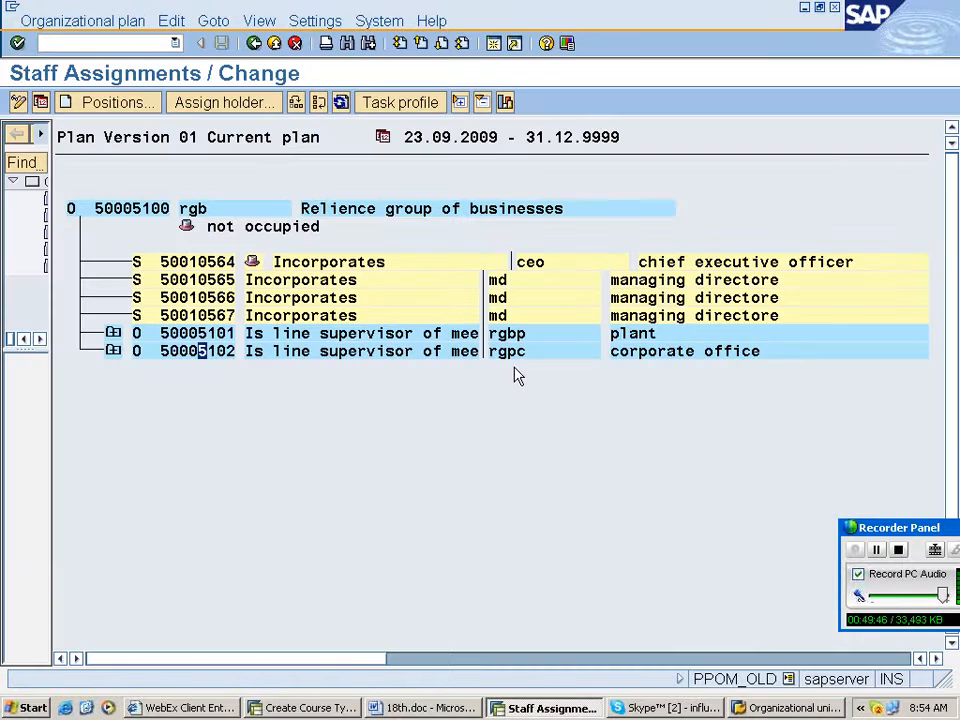
key("alt+Tab")
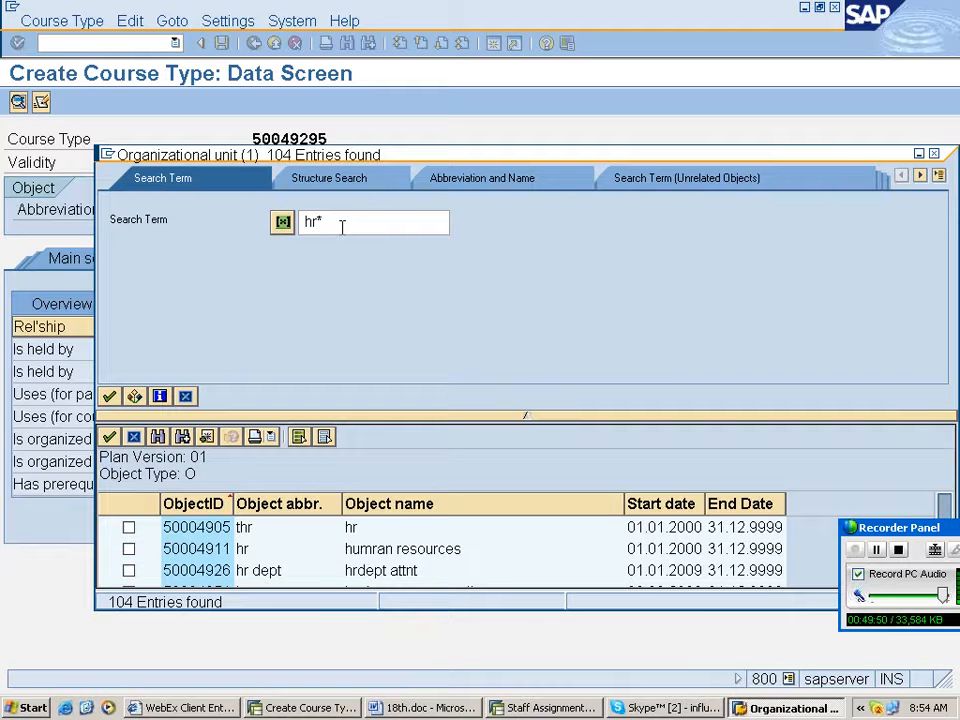
key("BackSpace")
key("BackSpace")
type("r")
double_click(125, 271)
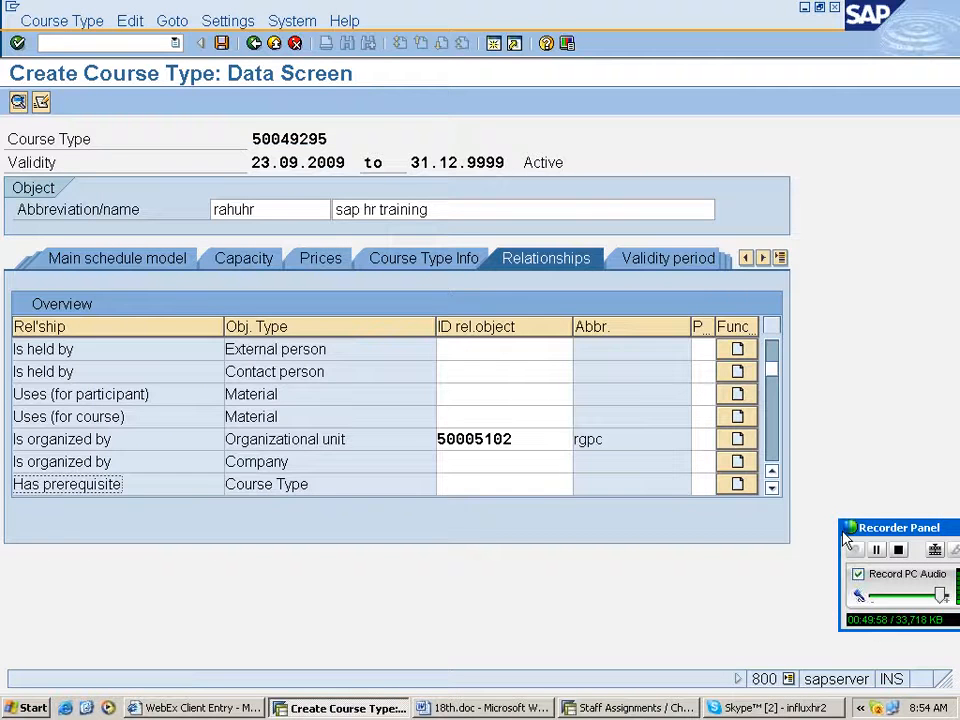
- Review the remaining relationship types listed for the course type
left_click(772, 488)
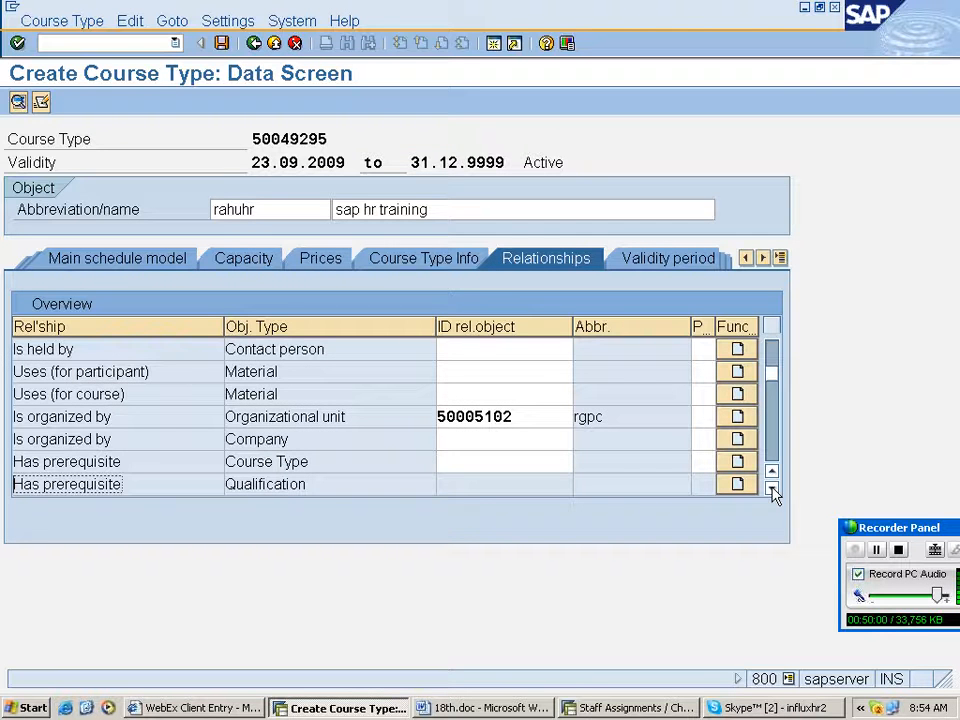
left_click(772, 488)
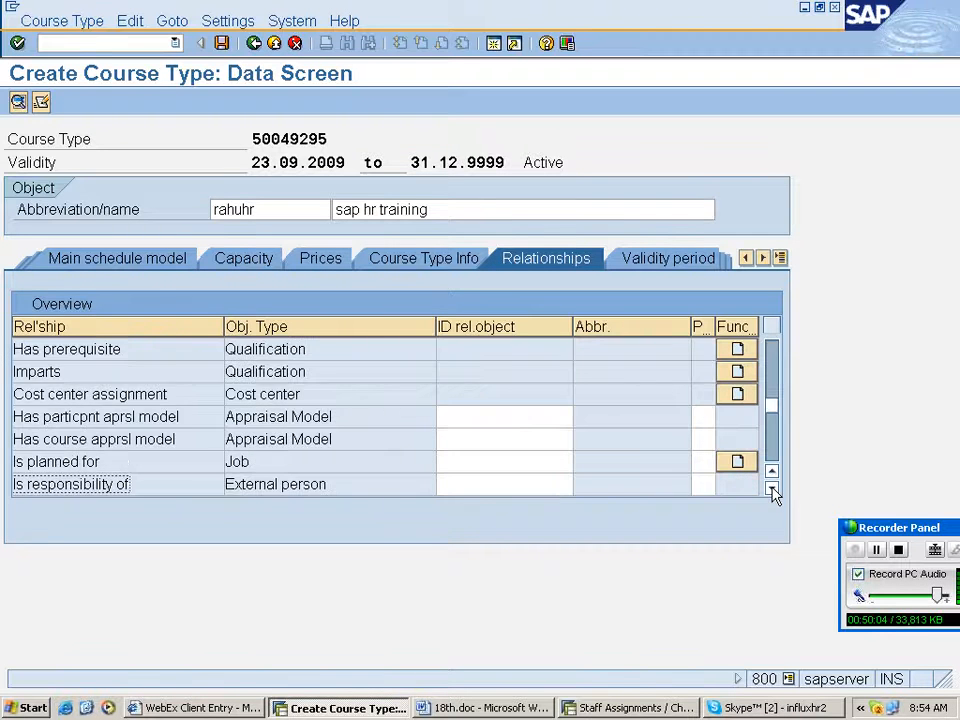
left_click(772, 488)
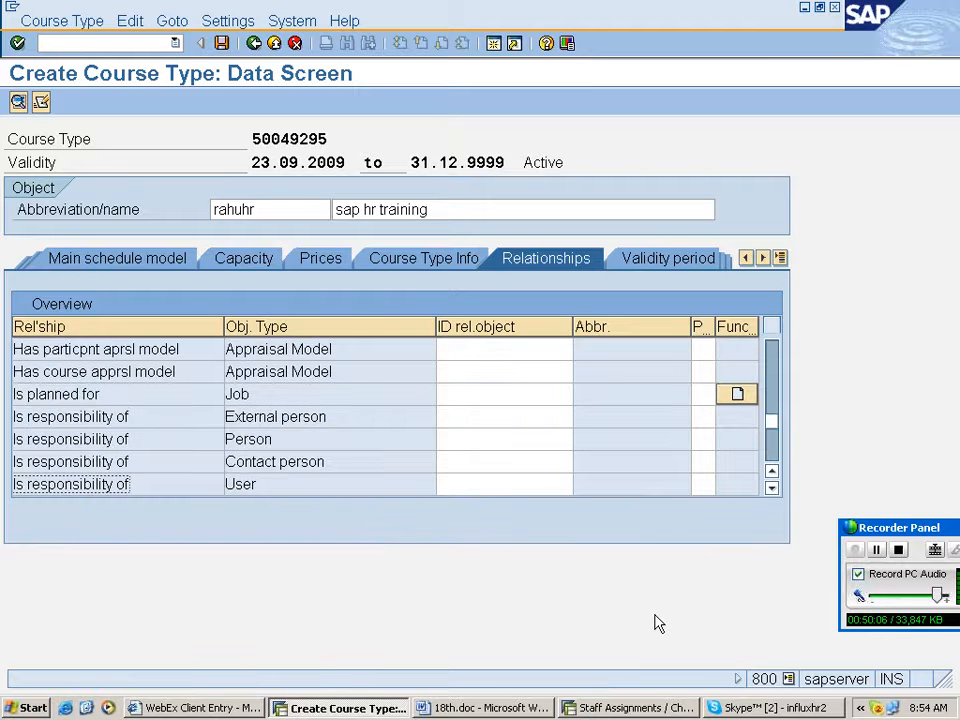
scroll(754, 418, "down", 1)
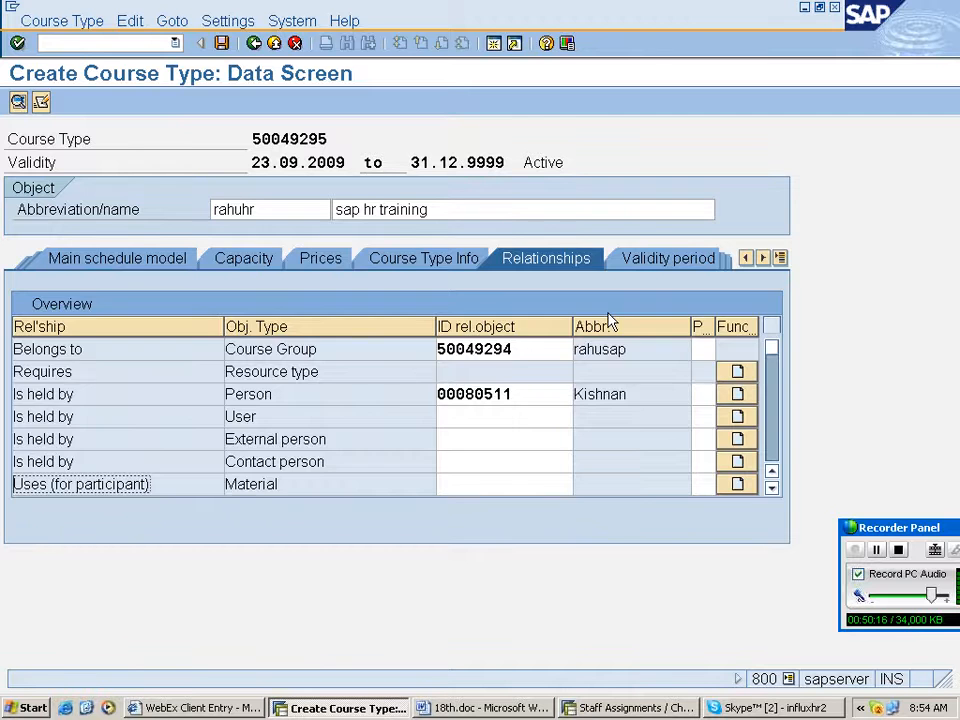
- Set the course type's validity period to 2 years and 6 months
left_click(678, 262)
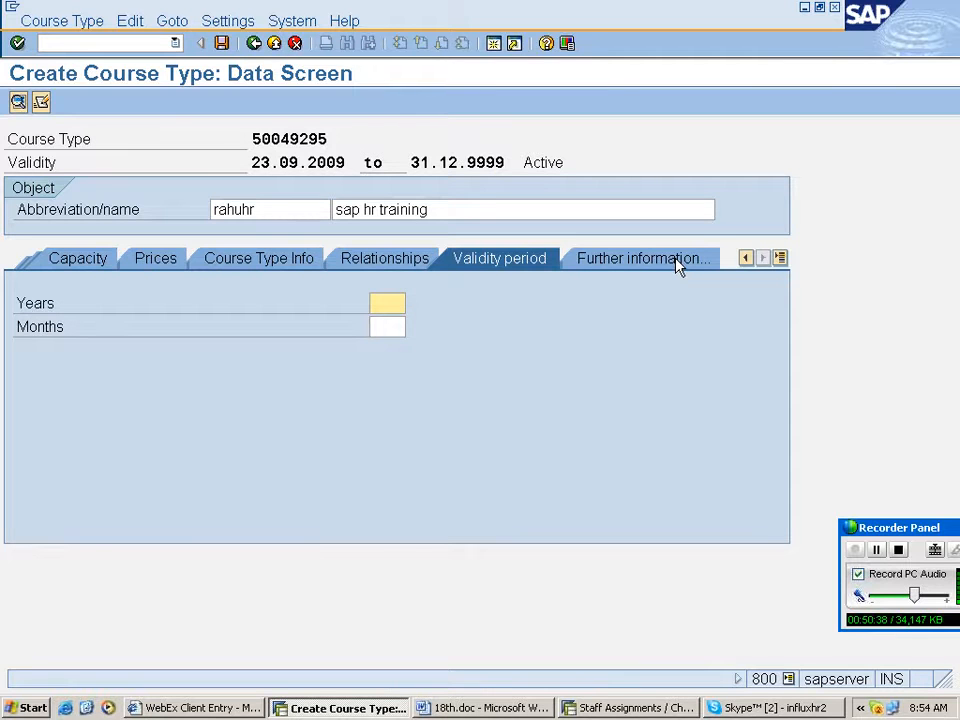
type("2")
key("Tab")
type("6")
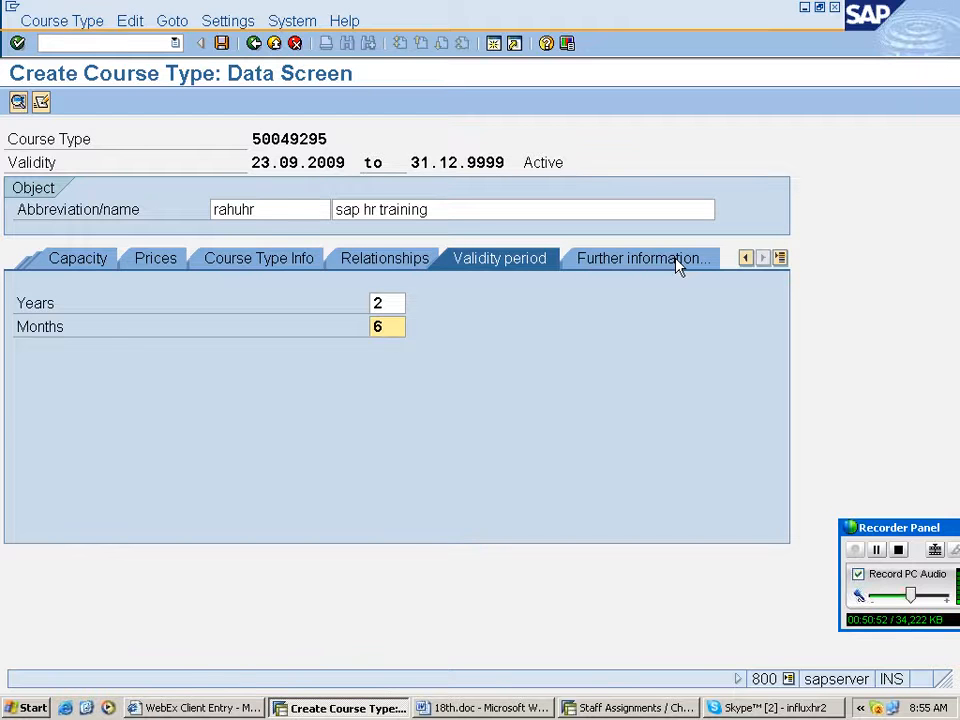
- Open the course demand for the course type and set the first row's period to 003 (3rd quarter)
left_click(677, 262)
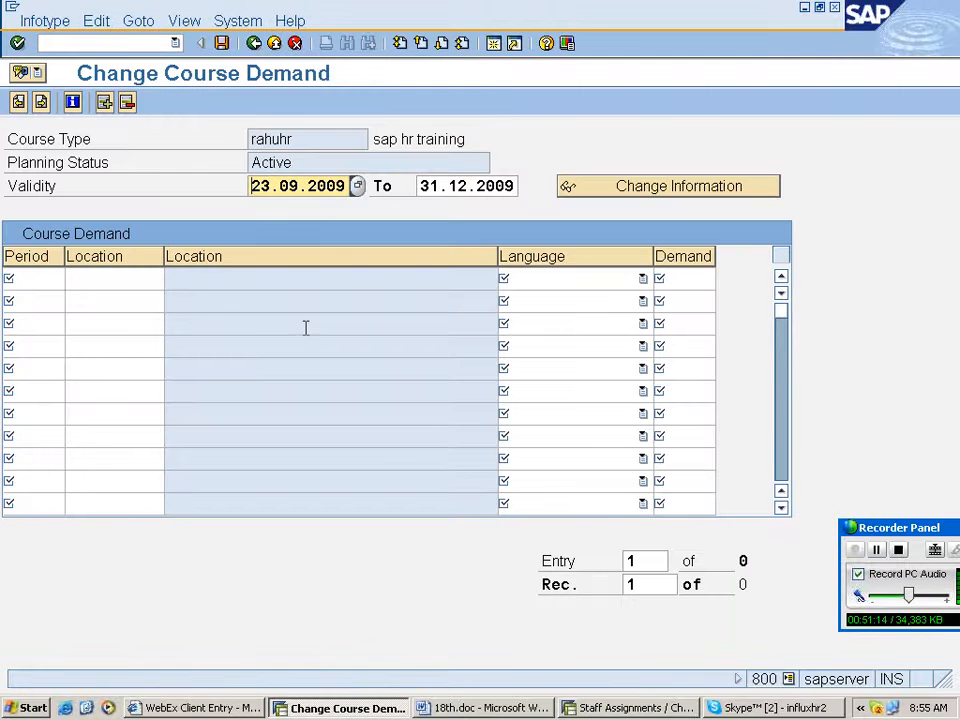
left_click(32, 279)
left_click(57, 279)
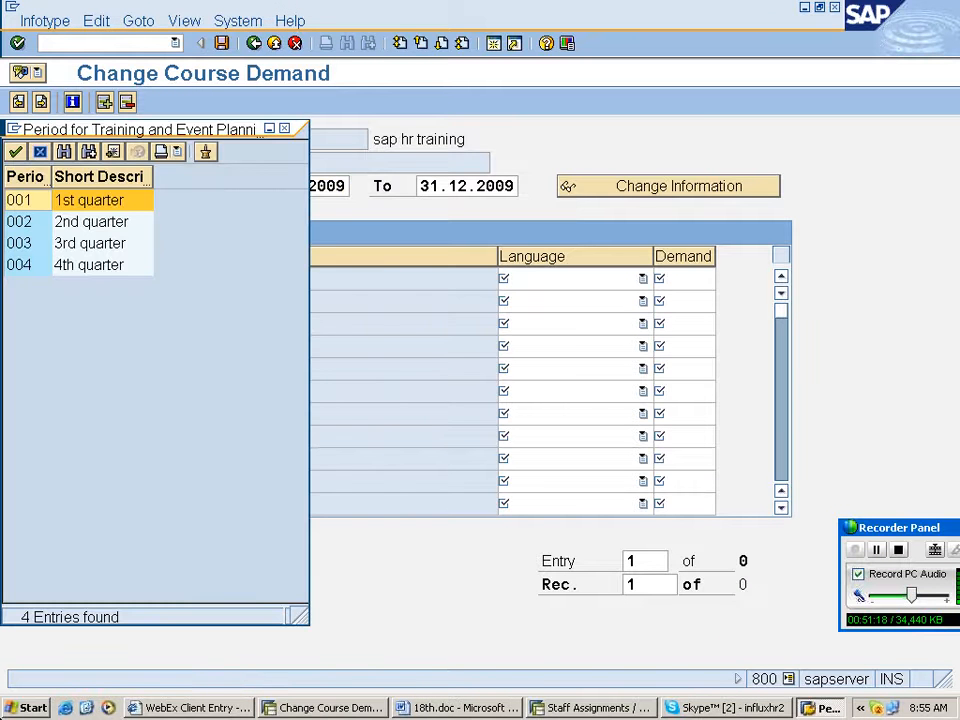
left_click_drag(128, 129, 497, 124)
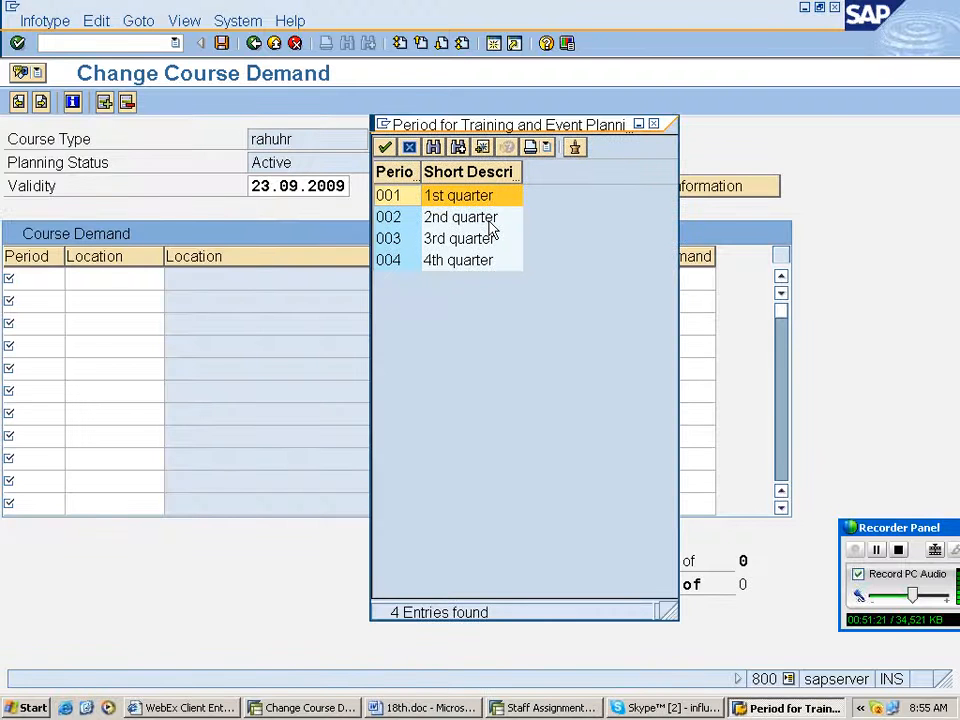
double_click(483, 238)
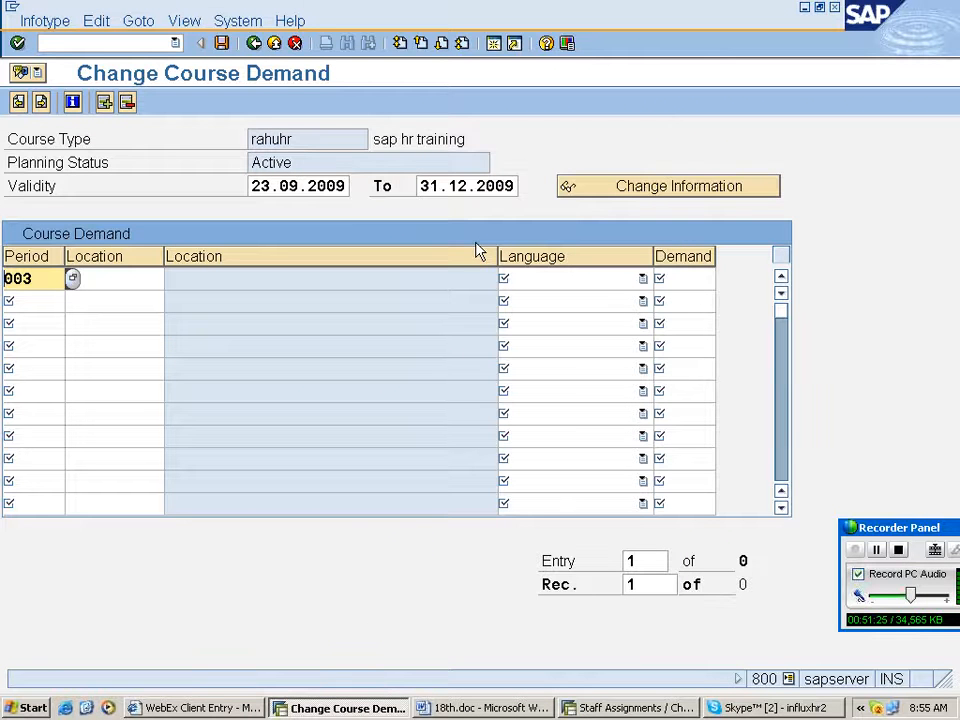
- Search locations with the term rah* and assign Training Center North York to the first course demand row
key("F4")
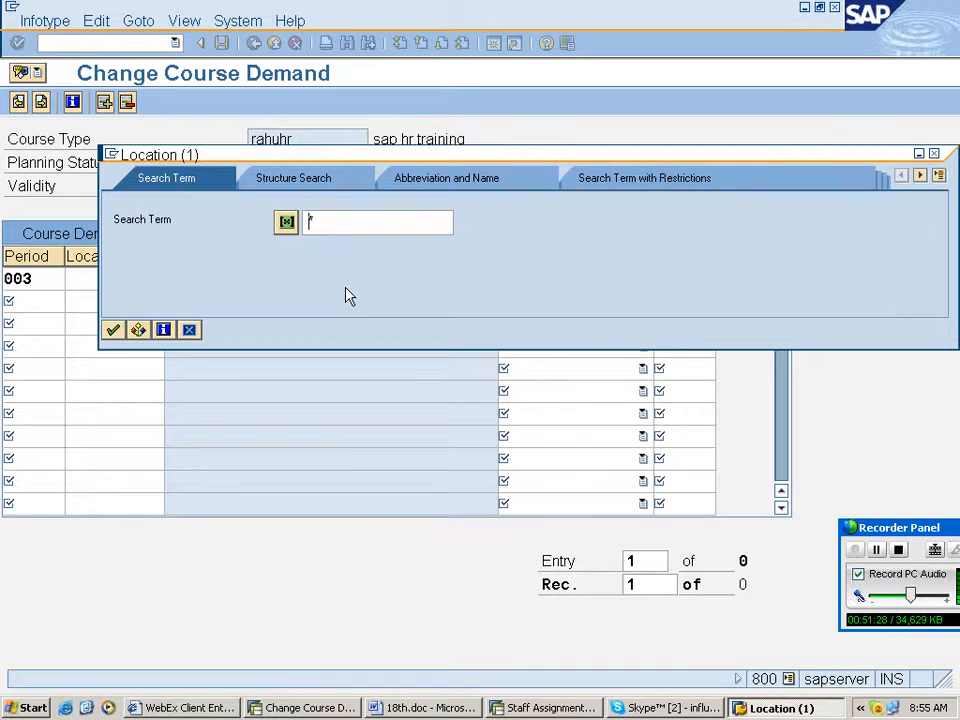
type("rahuny")
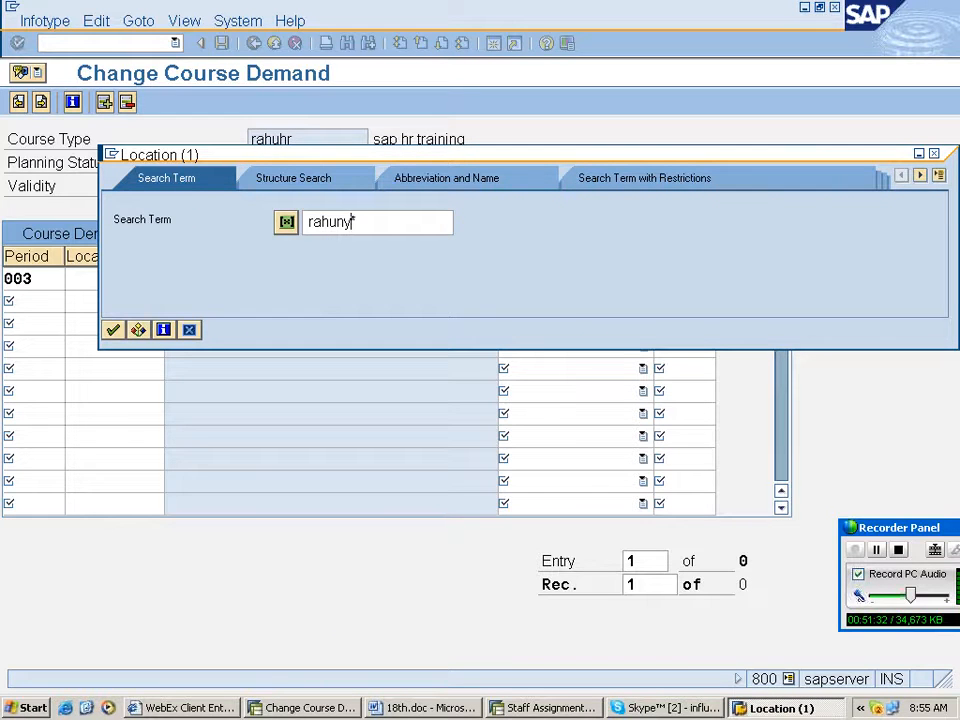
key("Return")
key("Home")
key("Delete")
key("Delete")
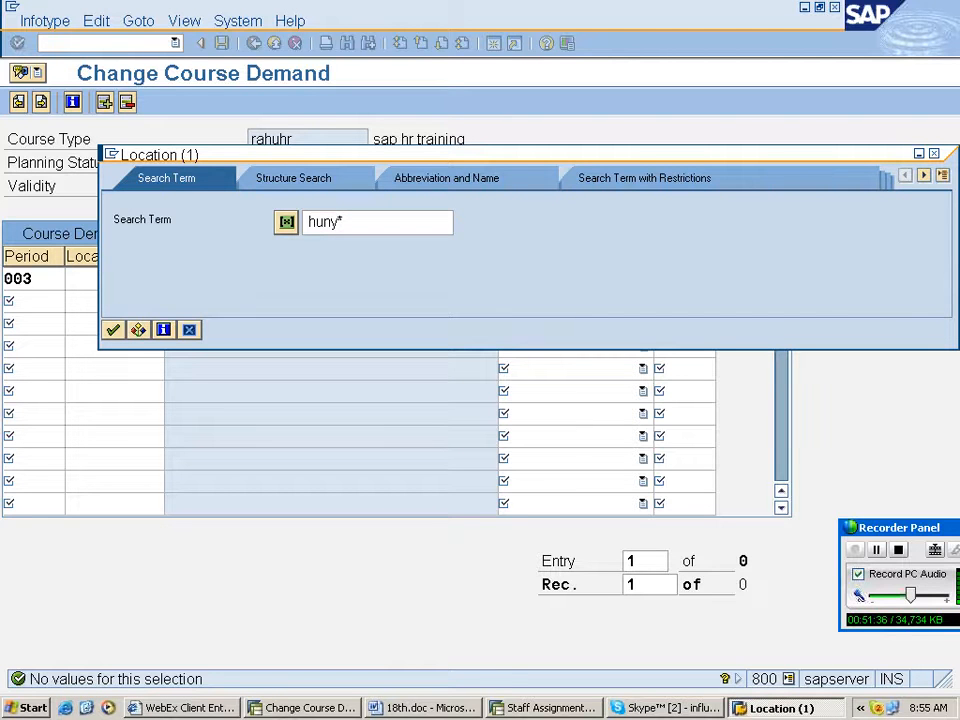
key("Delete")
key("Delete")
key("Delete")
key("Delete")
type("rah*")
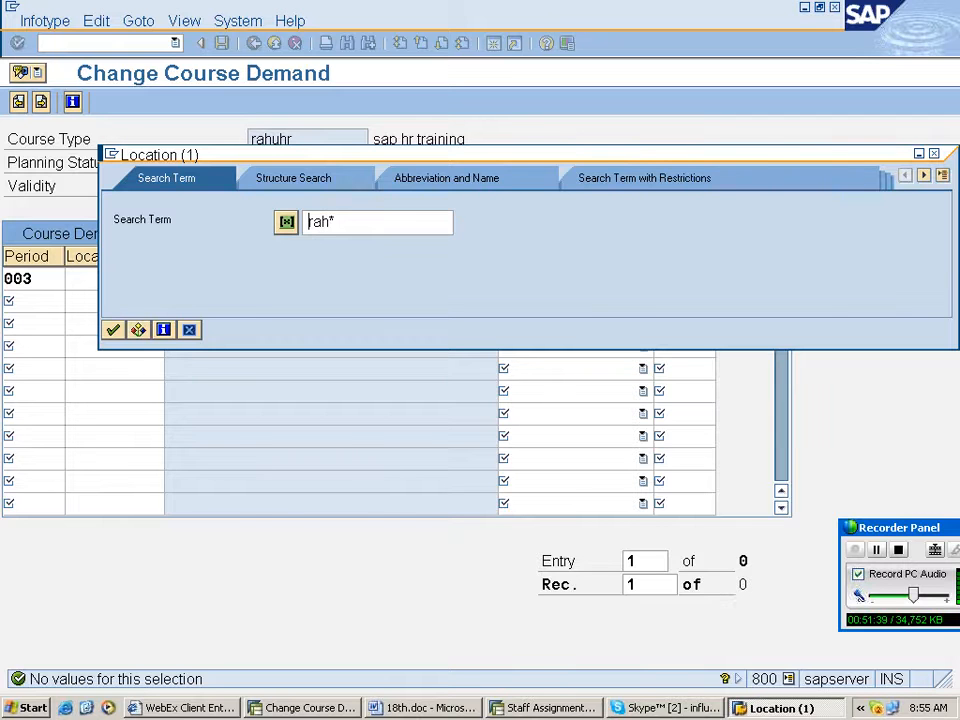
key("Return")
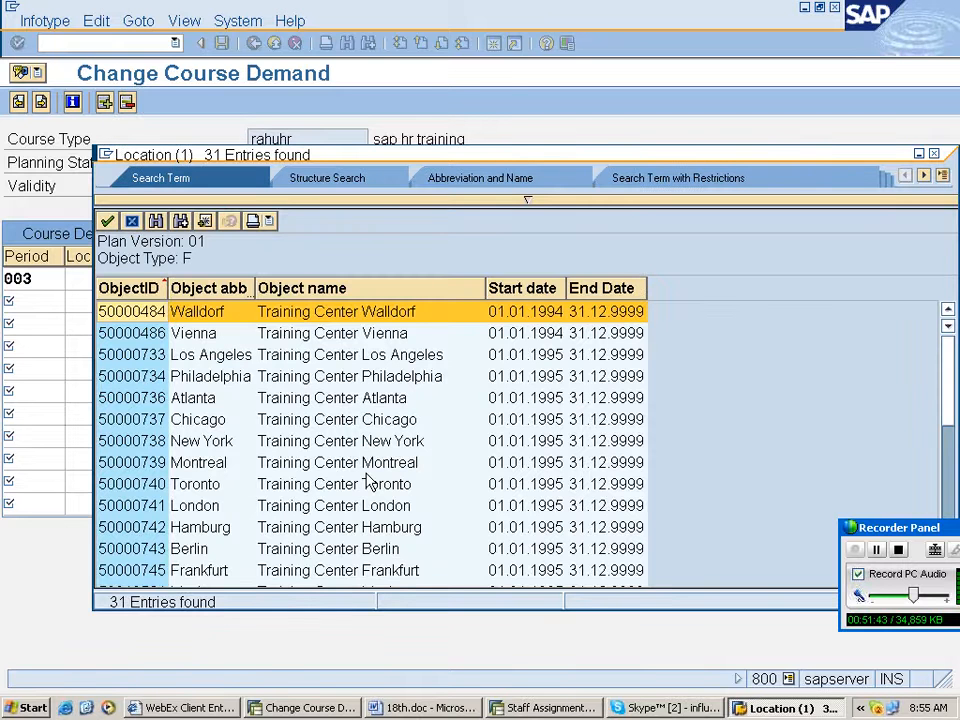
scroll(368, 481, "down", 5)
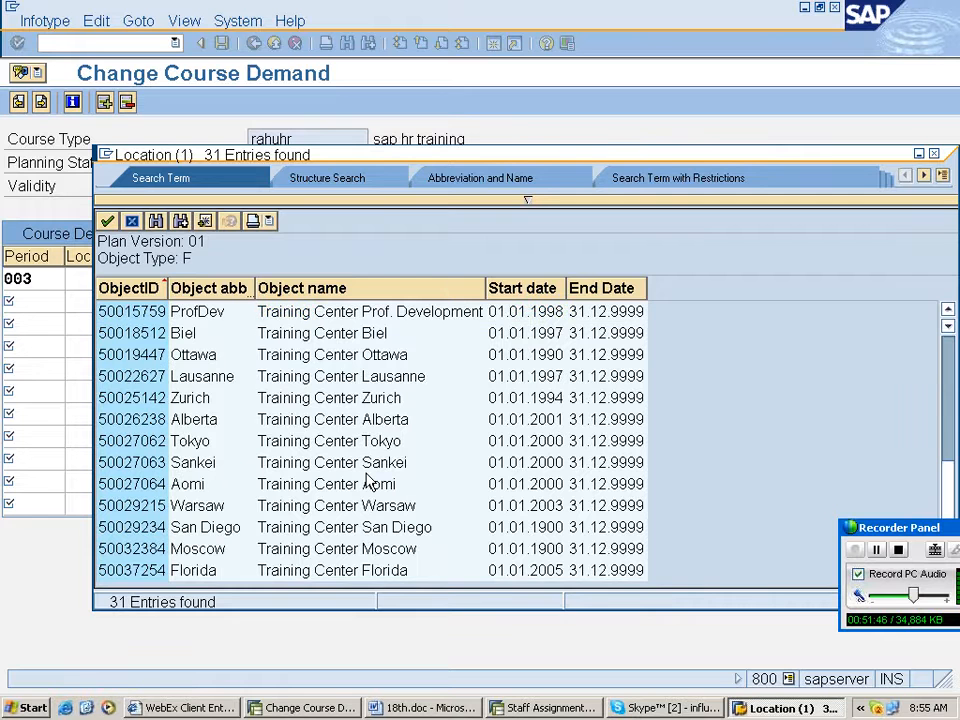
scroll(368, 481, "up", 2)
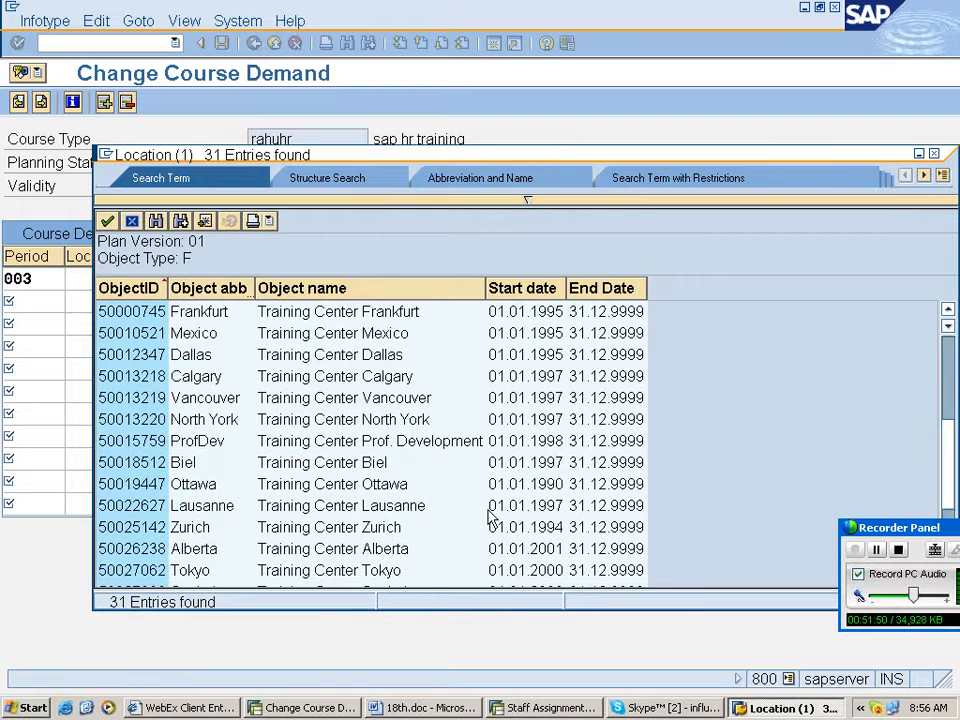
scroll(491, 516, "up", 3)
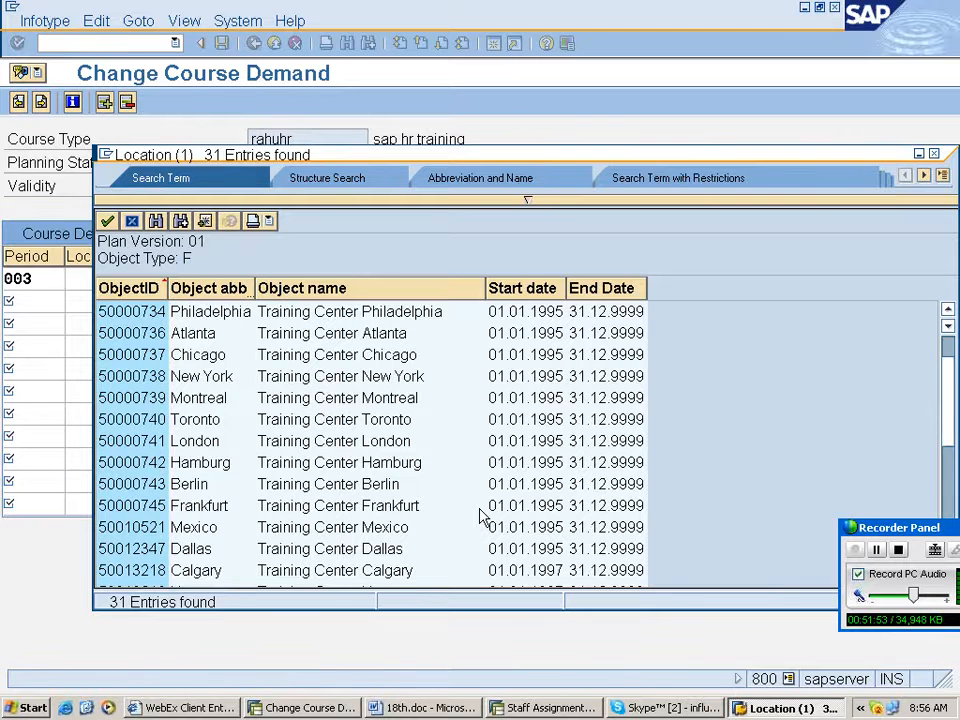
scroll(481, 516, "down", 2)
scroll(481, 516, "up", 1)
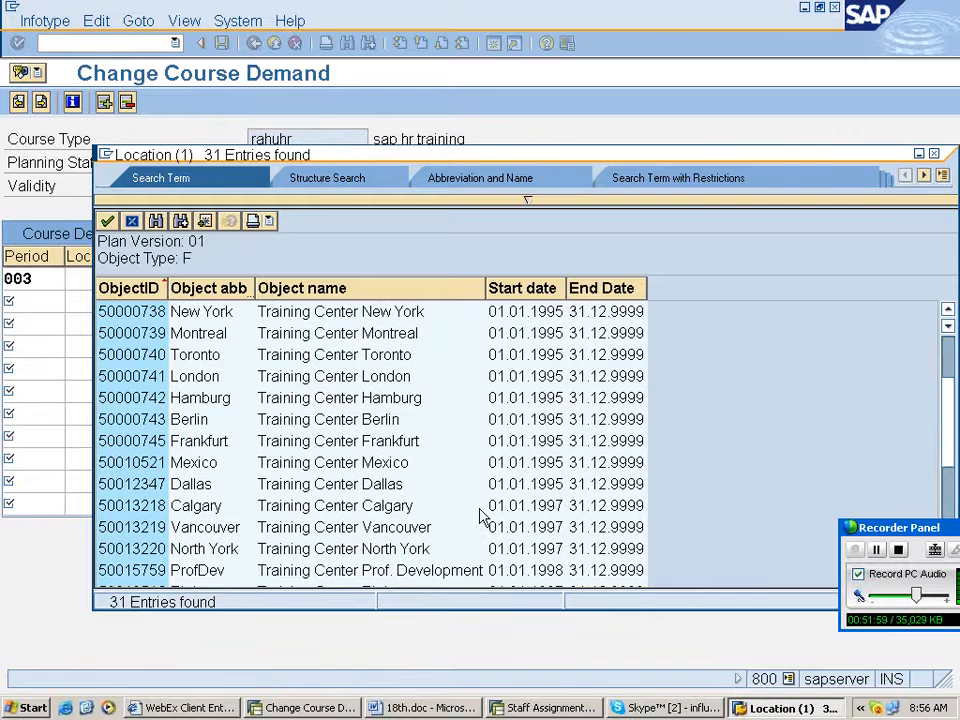
scroll(481, 516, "down", 1)
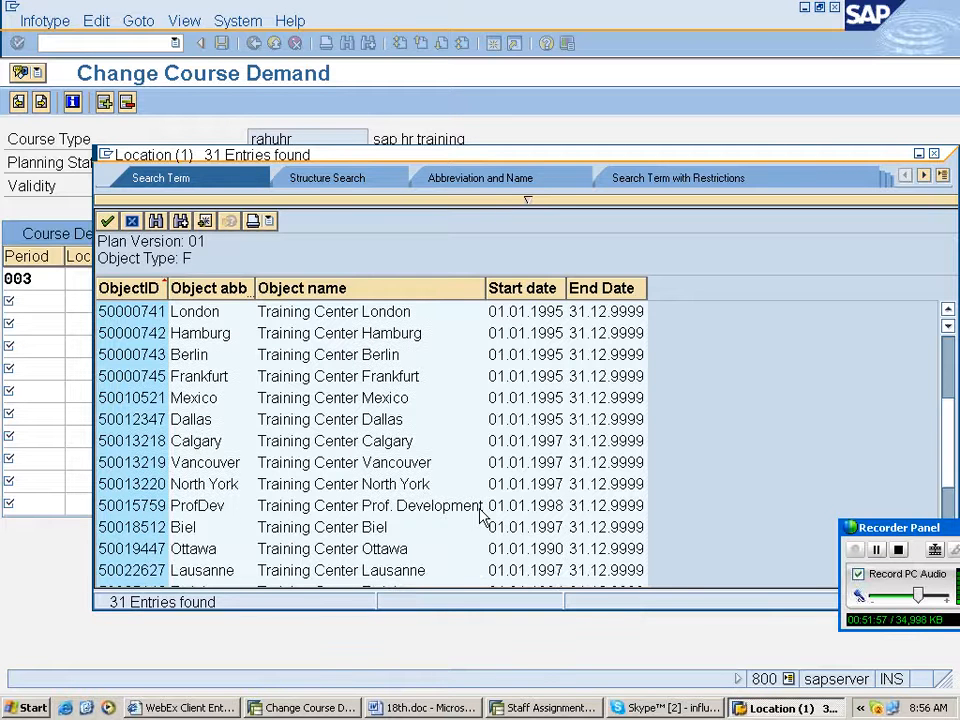
scroll(481, 516, "up", 1)
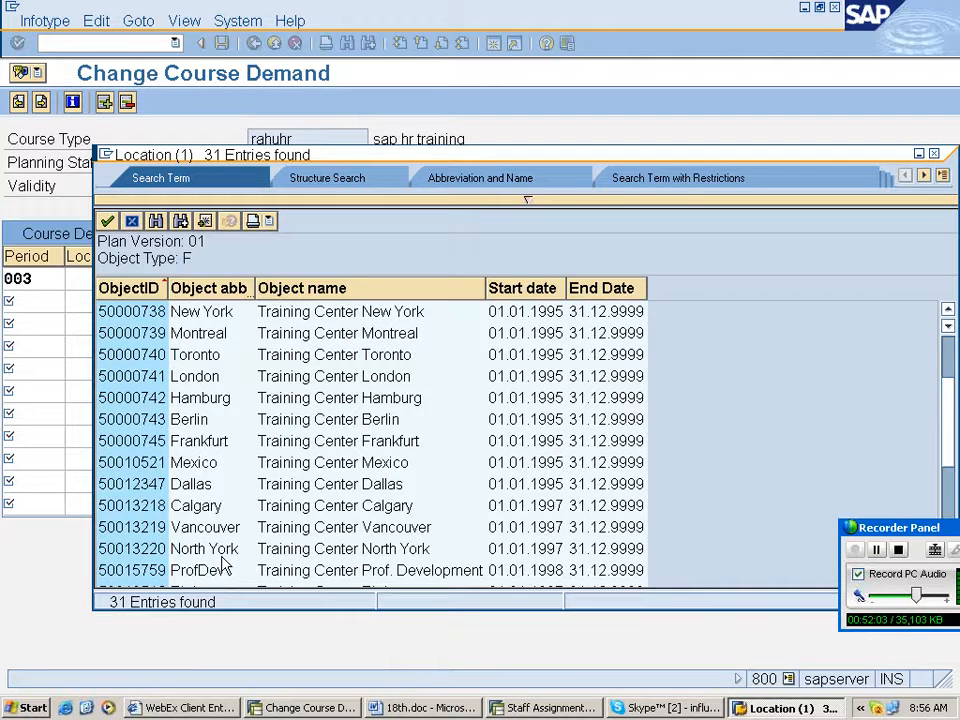
double_click(215, 550)
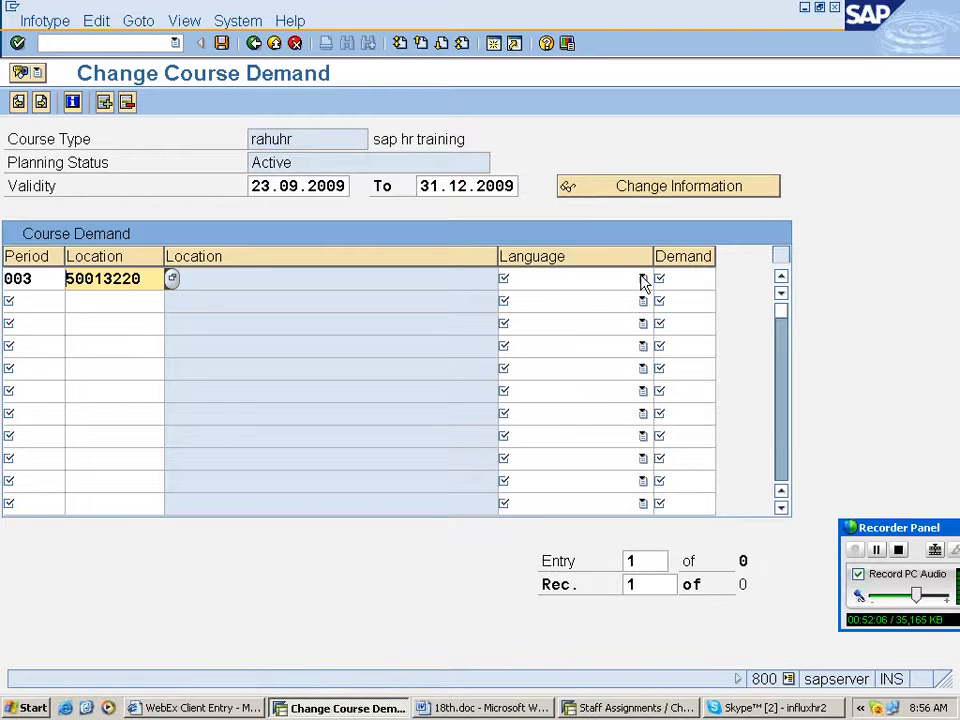
- Set the first demand row's language to EN English and its demand to 1
left_click(643, 279)
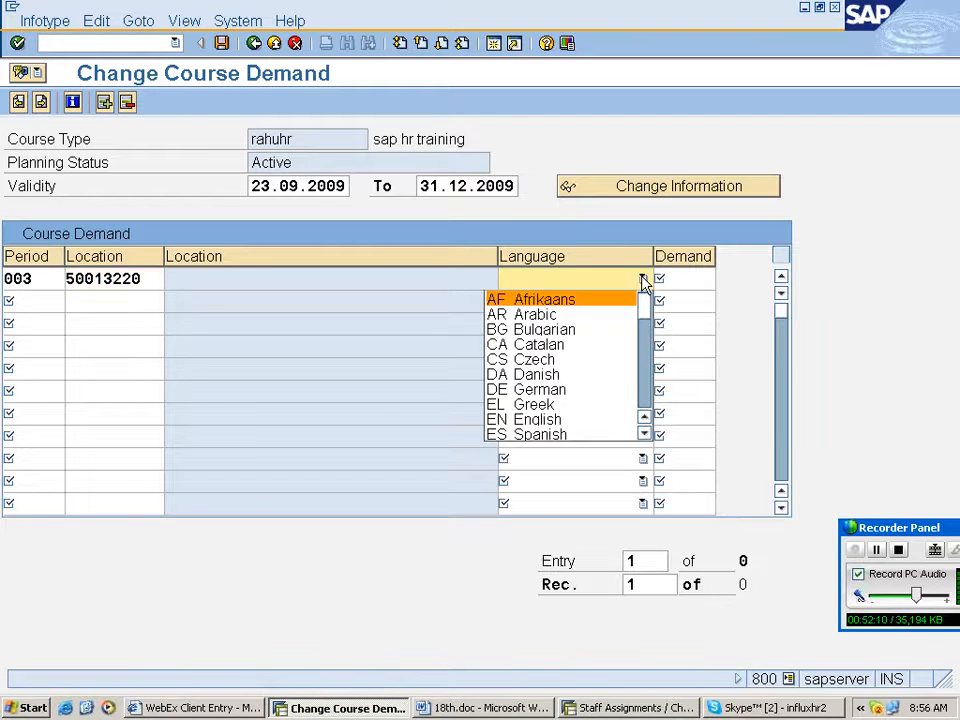
type("en")
key("Tab")
type("1")
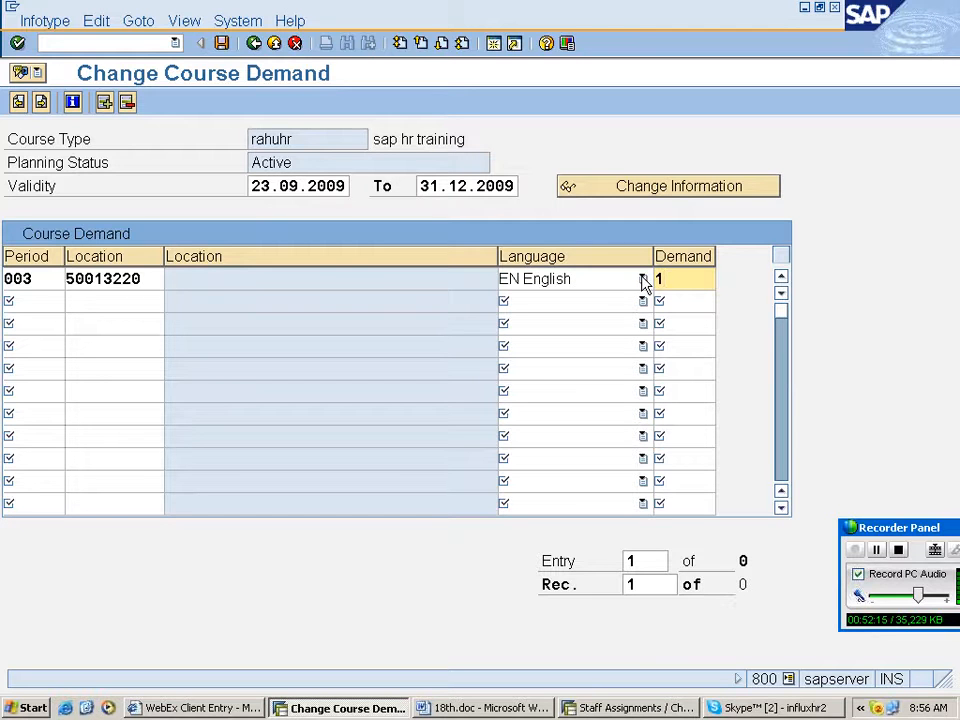
key("Return")
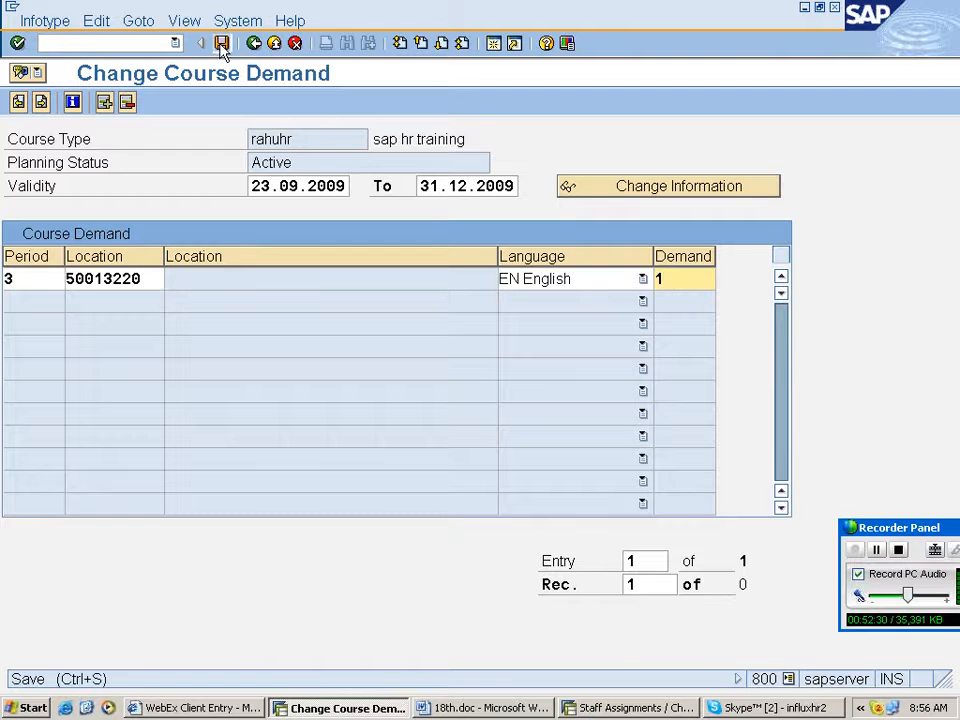
- Save the course demand, attempting to change the validity start date to 01.01.2009
left_click(222, 43)
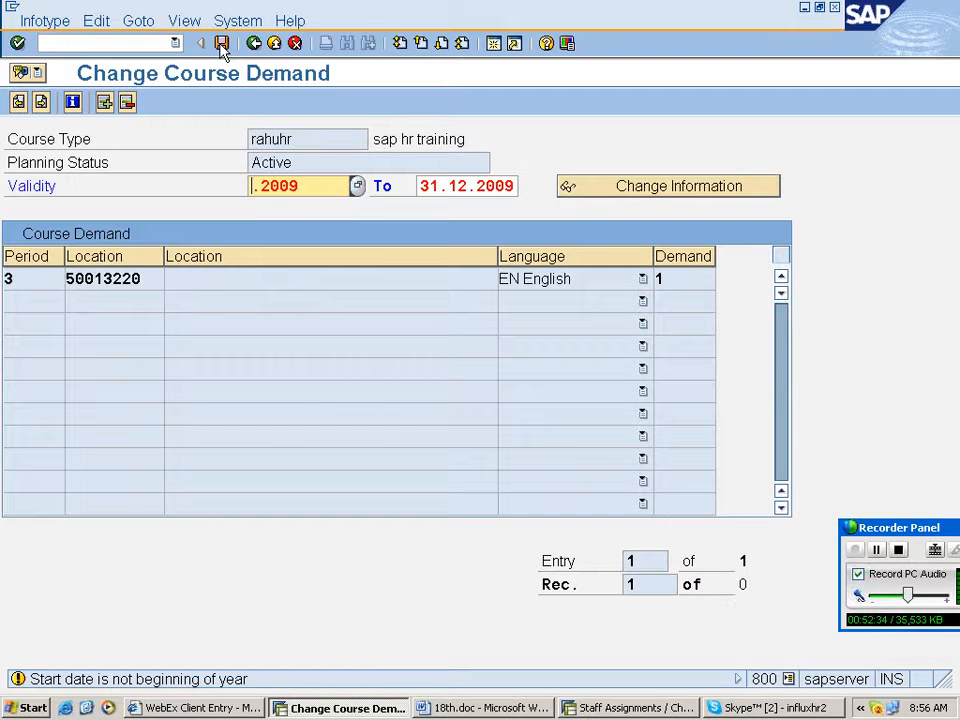
type("01.01")
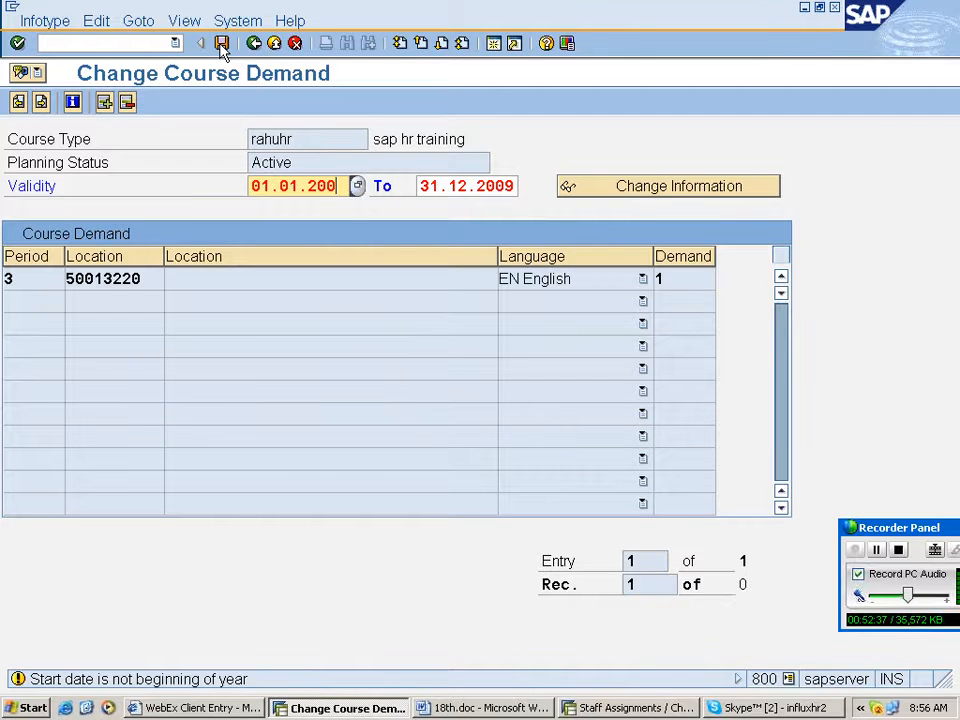
left_click(222, 45)
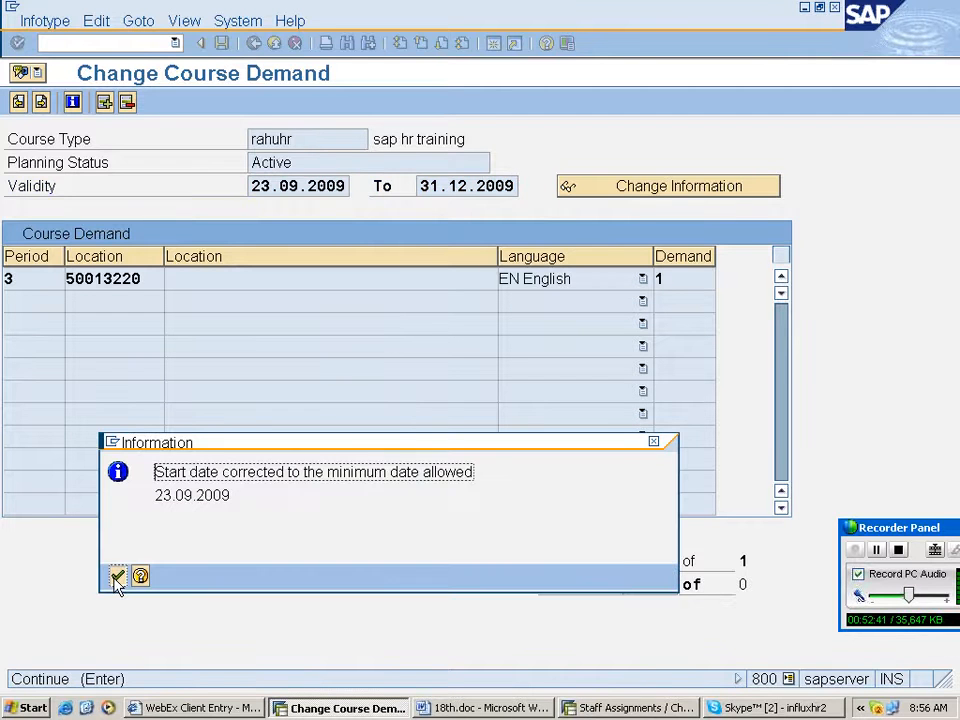
left_click(117, 577)
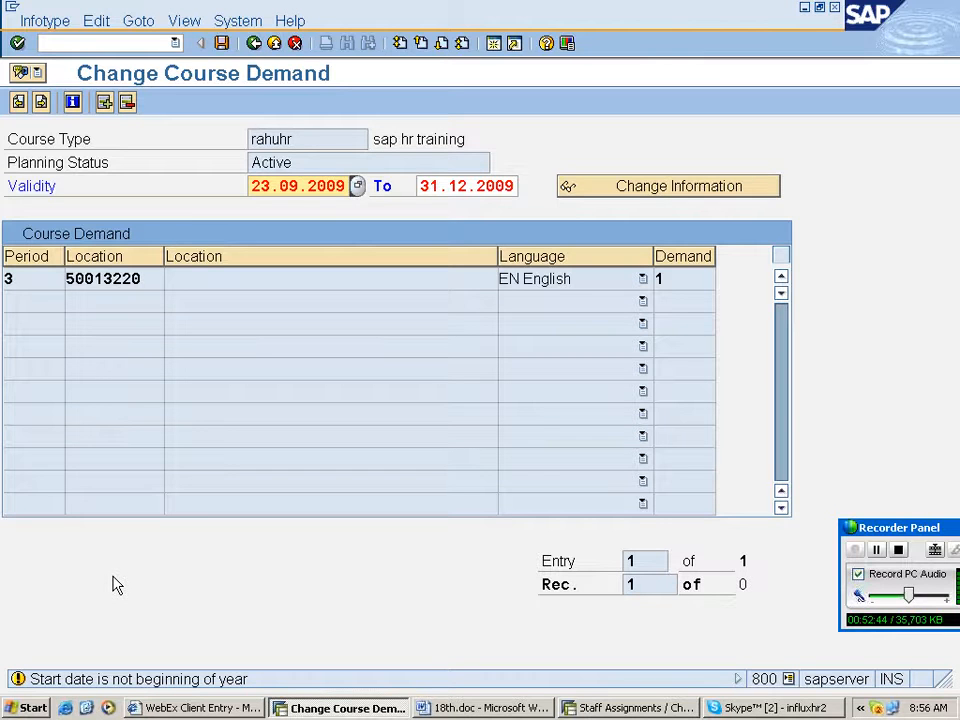
type("01.01.200")
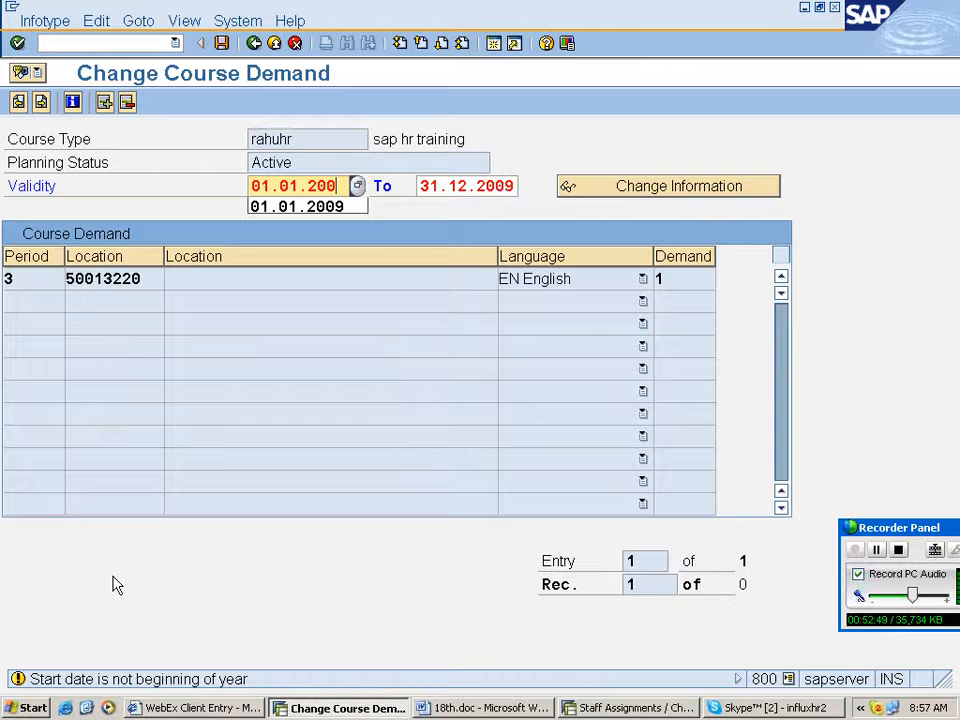
type("9")
key("Return")
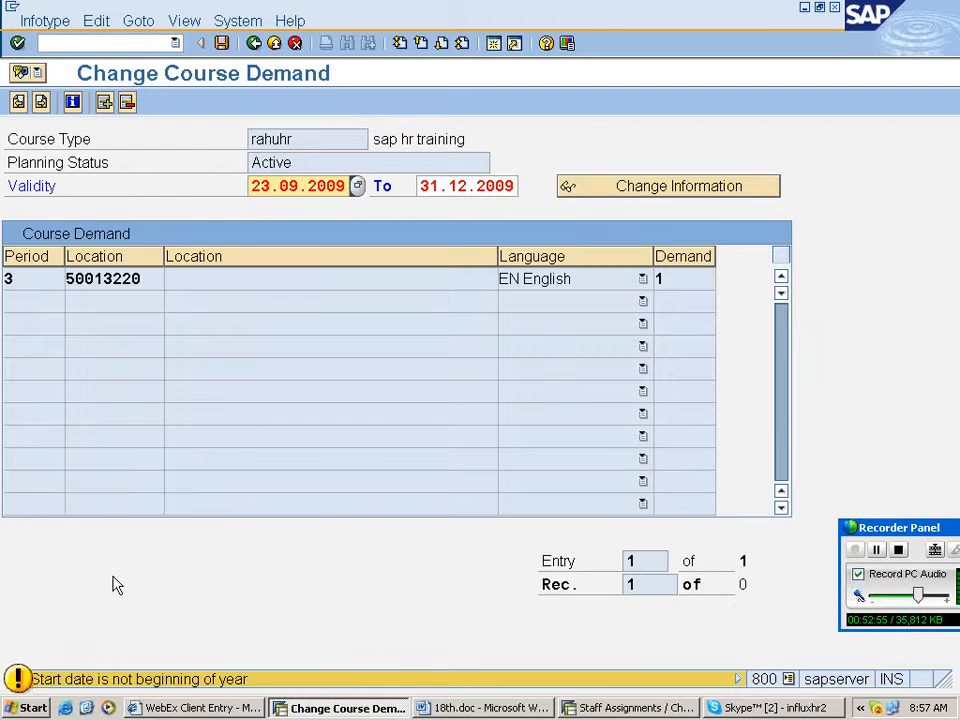
key("Return")
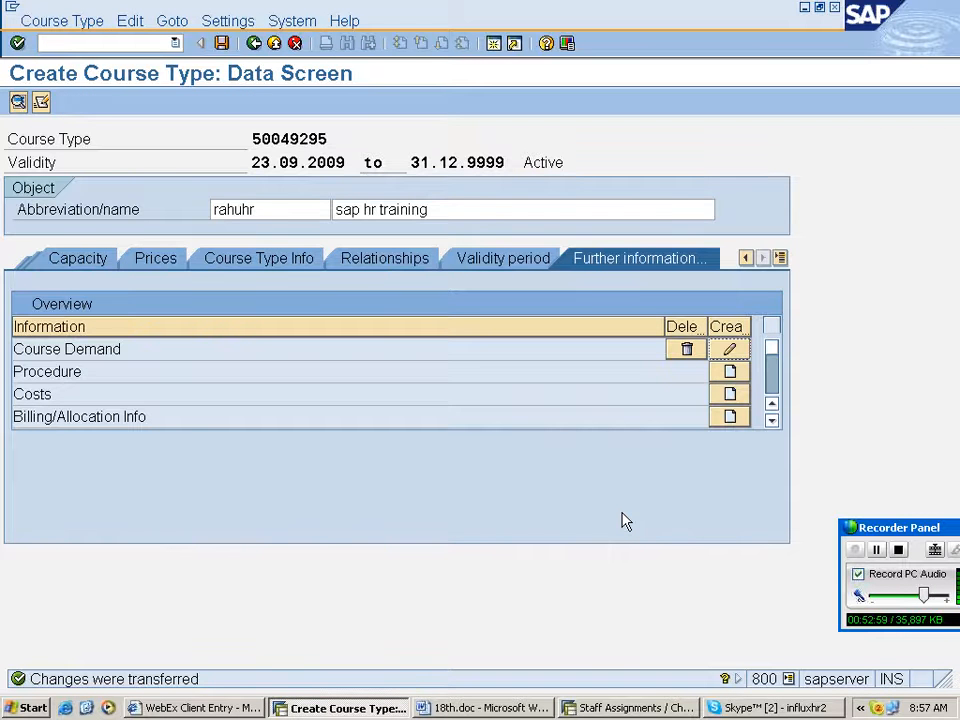
- Create a procedure for attendee type P with Warning for all four checks and all three flags ticked
left_click(729, 372)
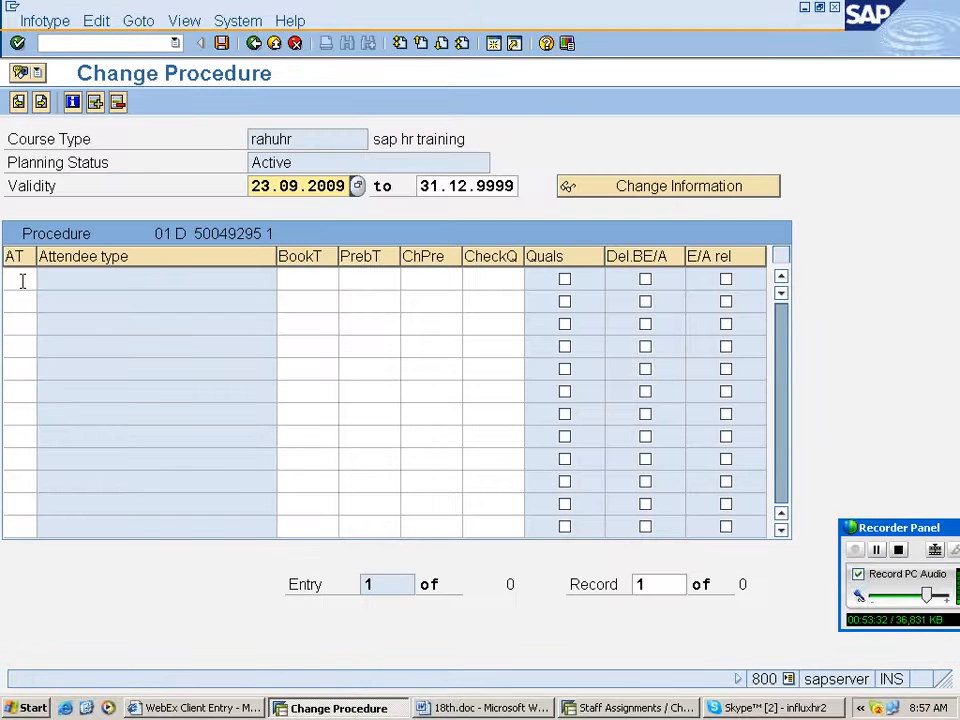
left_click(22, 281)
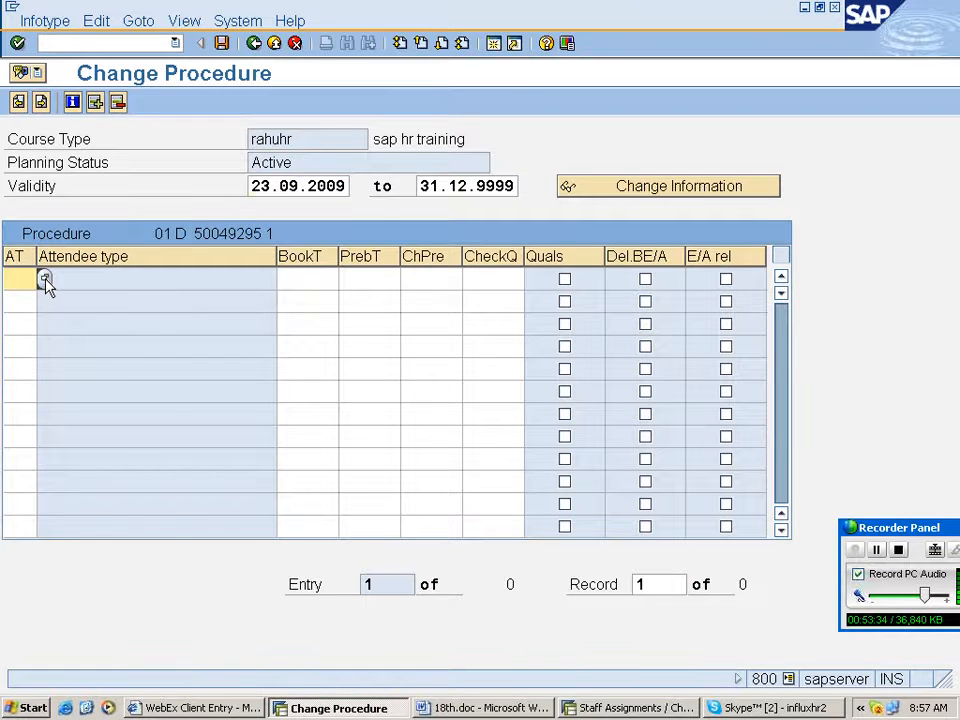
left_click(22, 281)
left_click(43, 281)
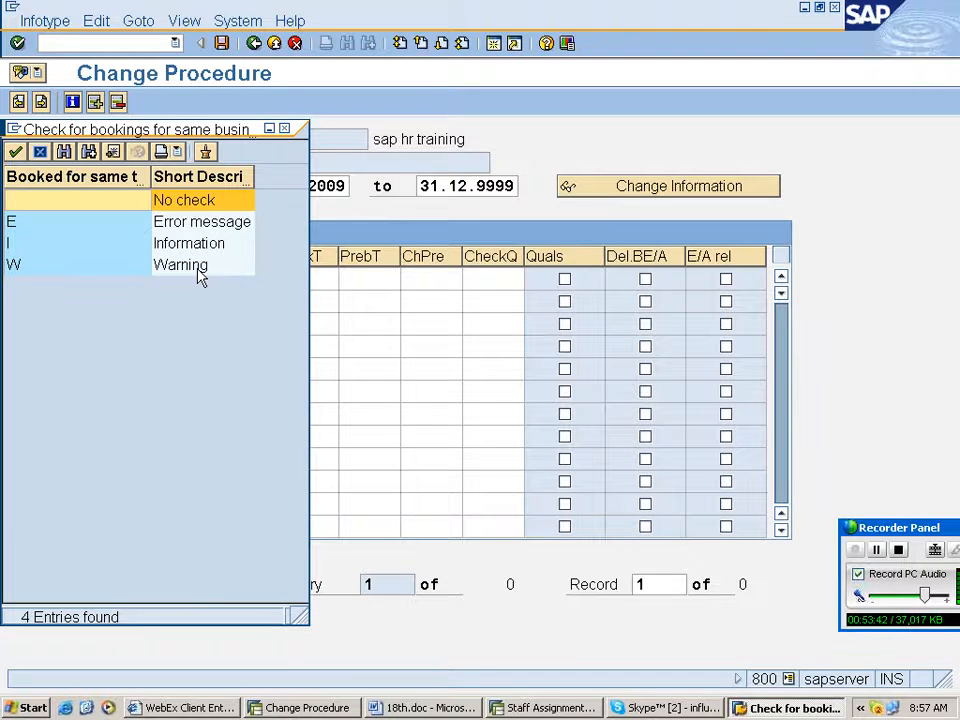
double_click(200, 266)
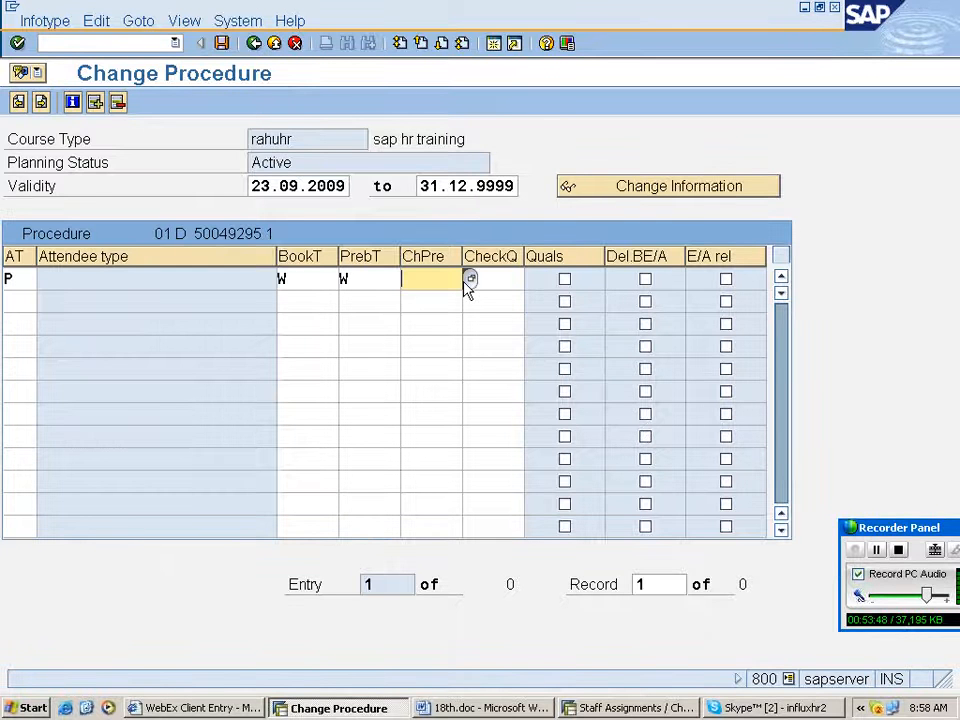
left_click(470, 279)
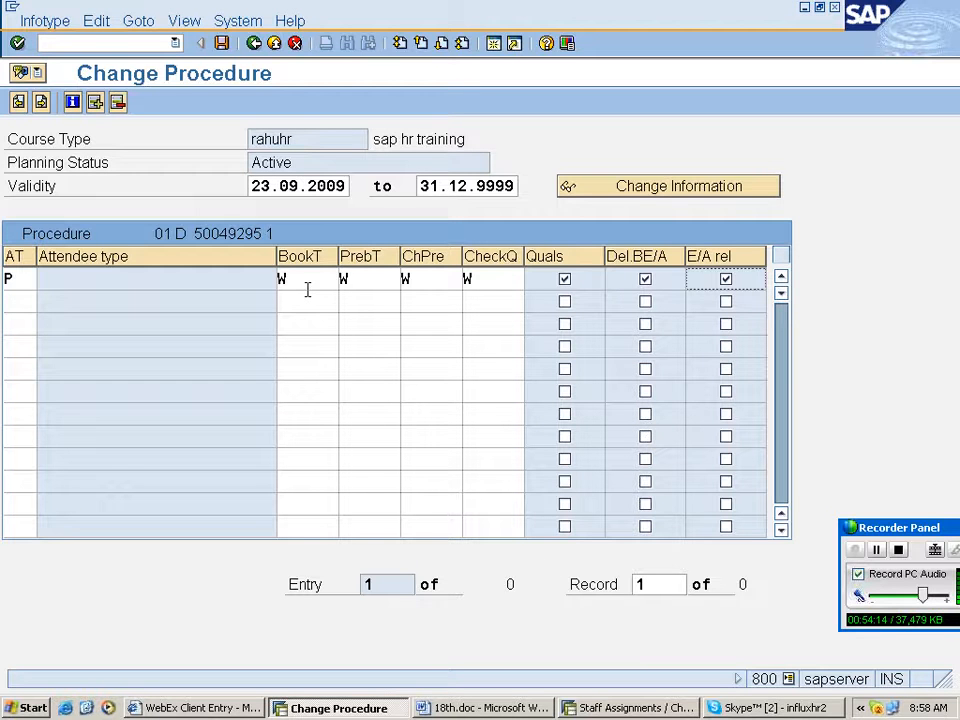
key("Return")
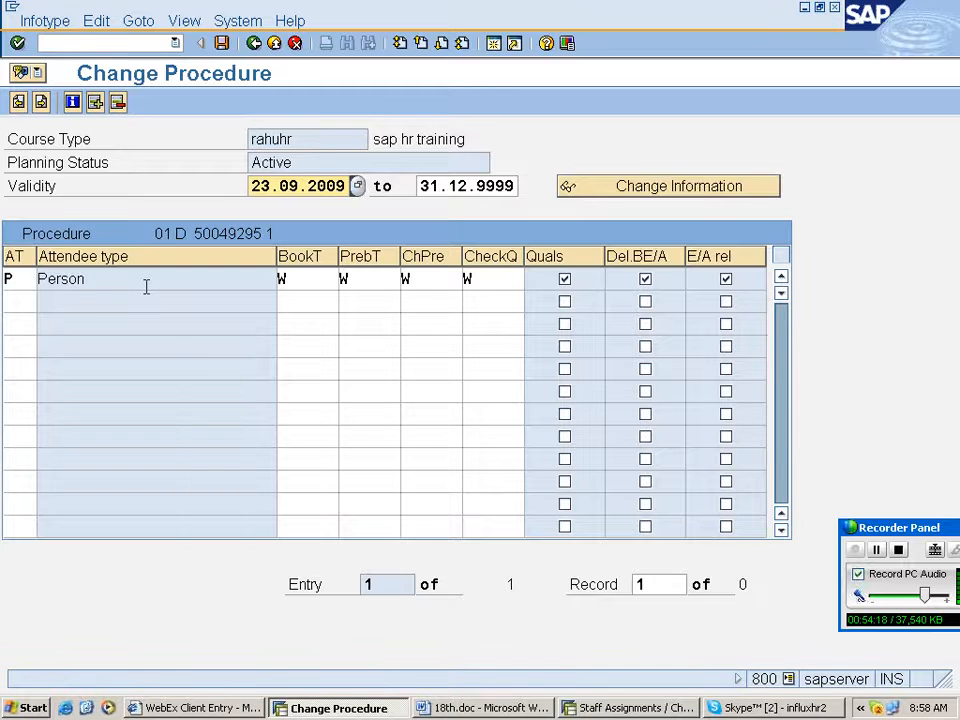
key("F4")
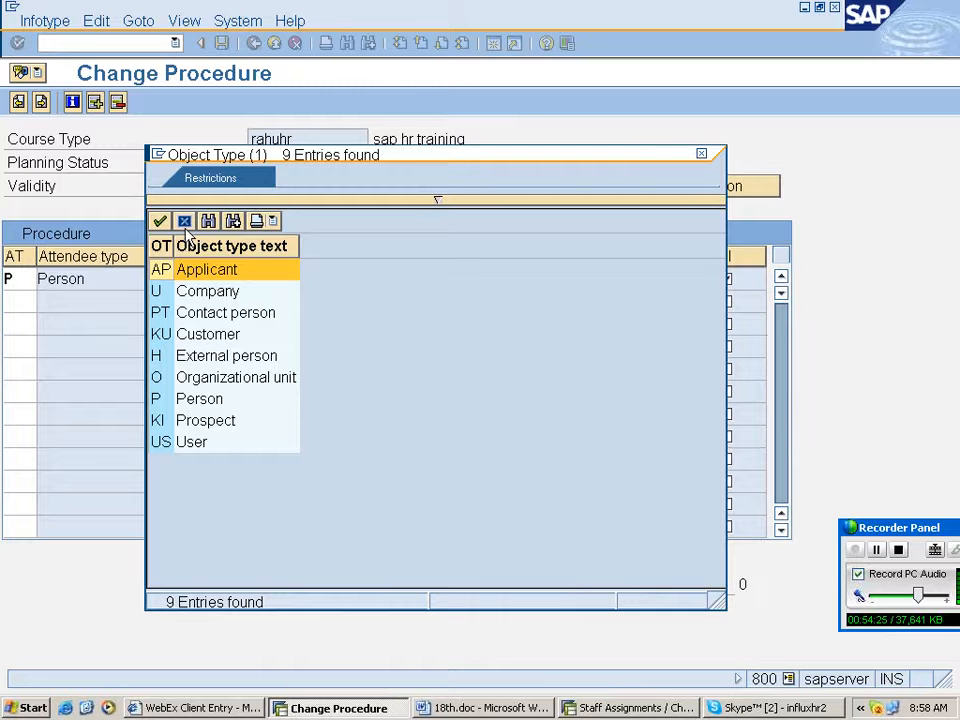
left_click(184, 222)
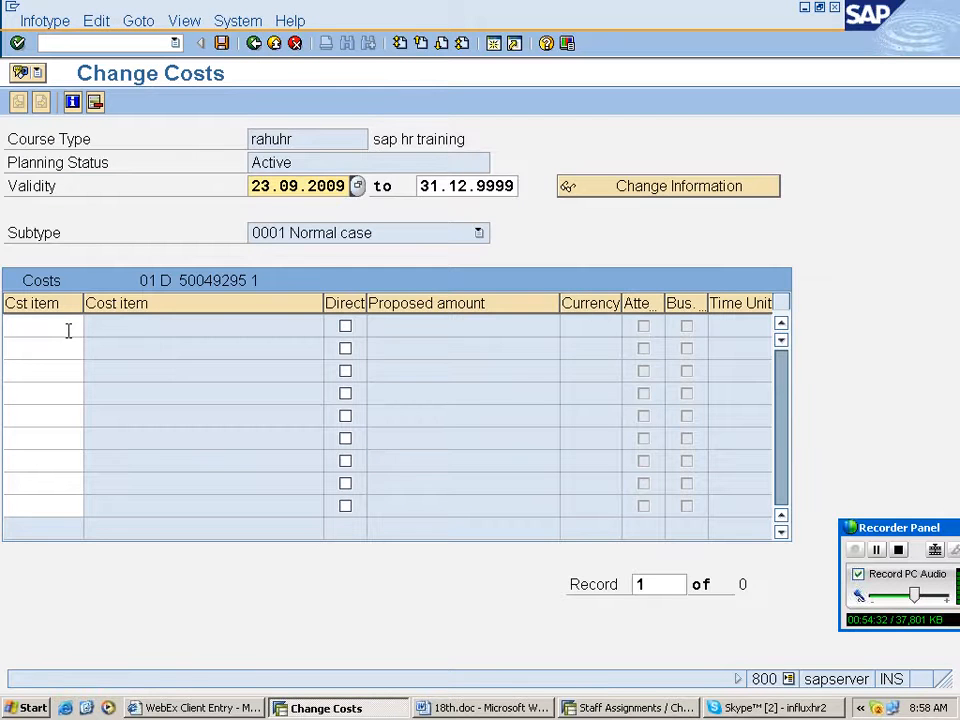
- Create the course type's costs with cost items RAHUPR and RAHUIN
left_click(68, 331)
key("F4")
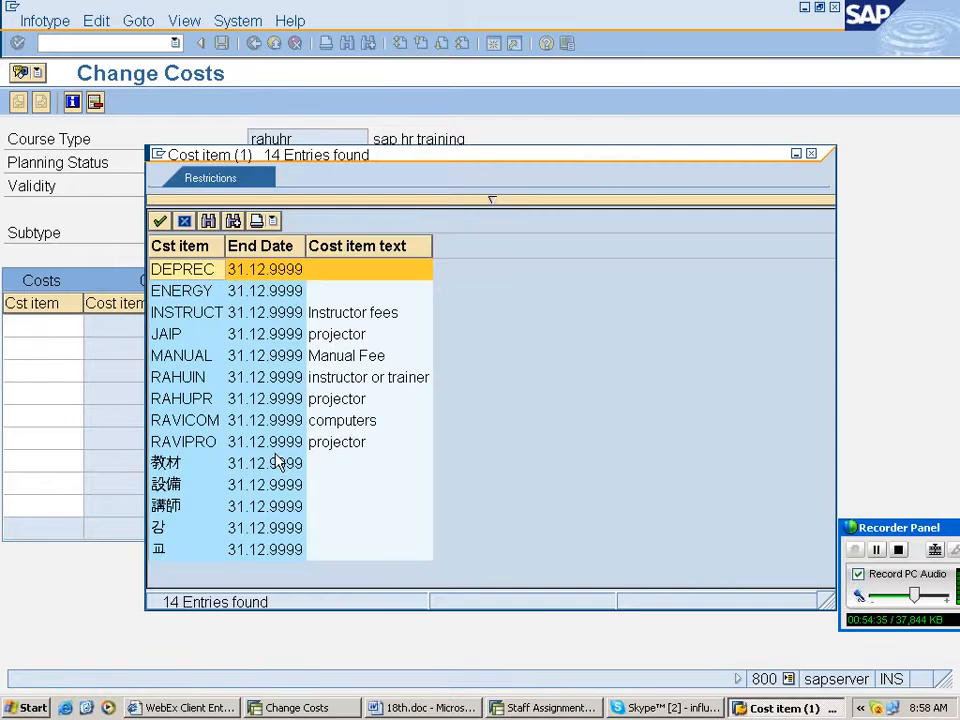
double_click(280, 398)
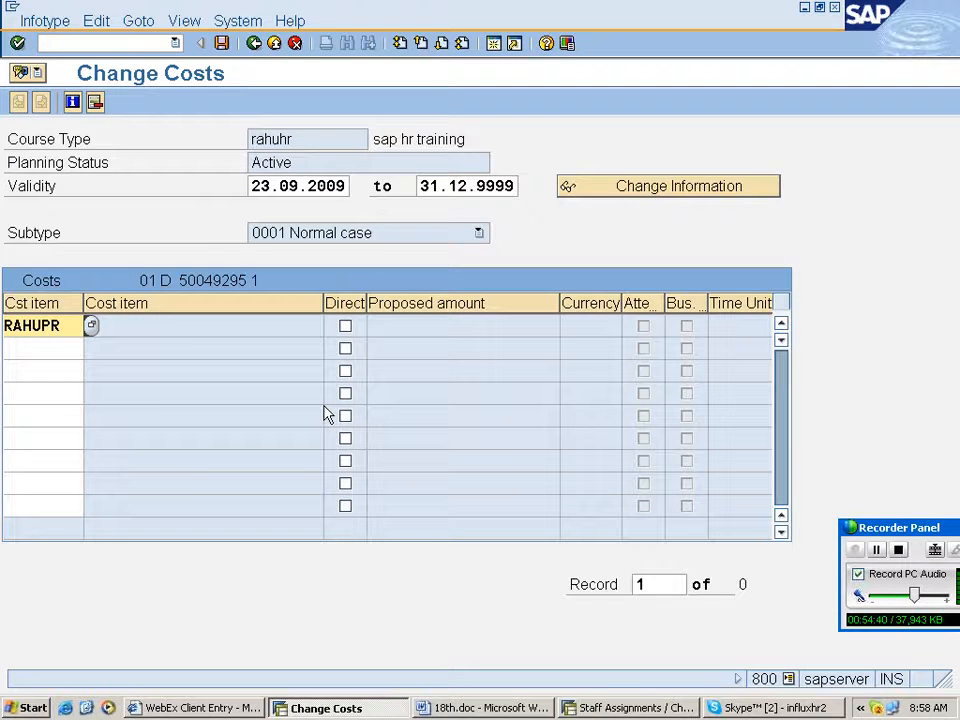
left_click(557, 532)
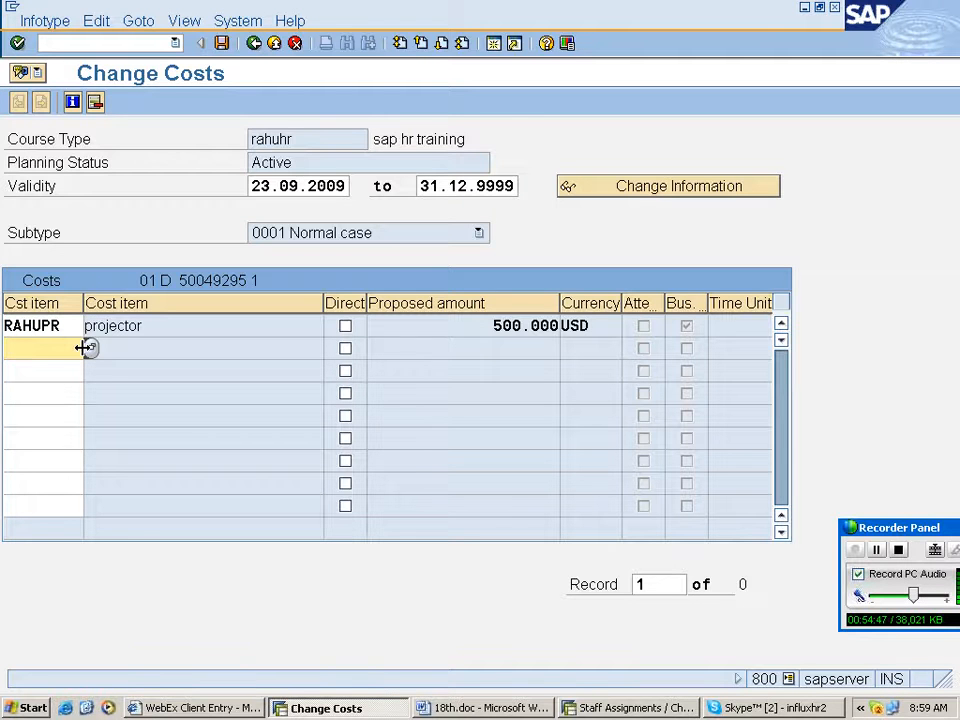
left_click(89, 347)
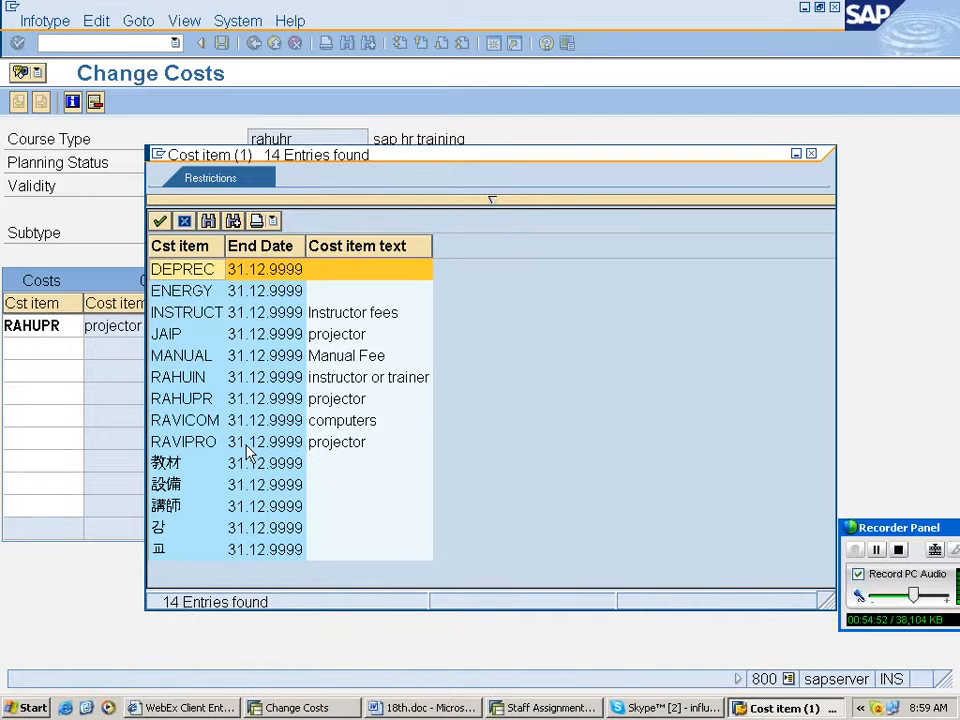
double_click(195, 380)
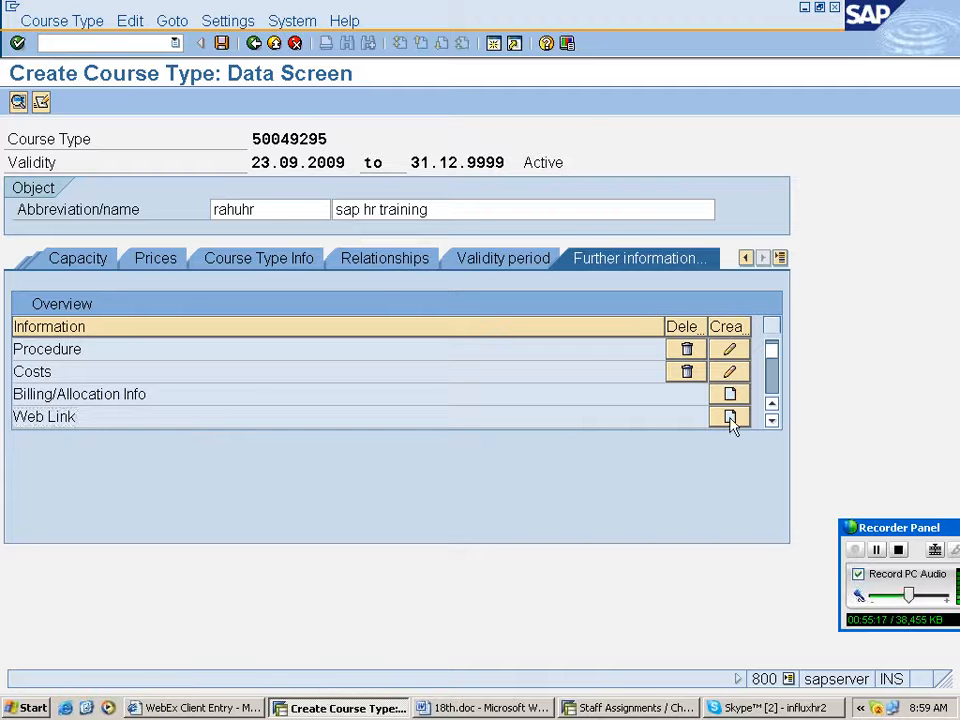
left_click(730, 417)
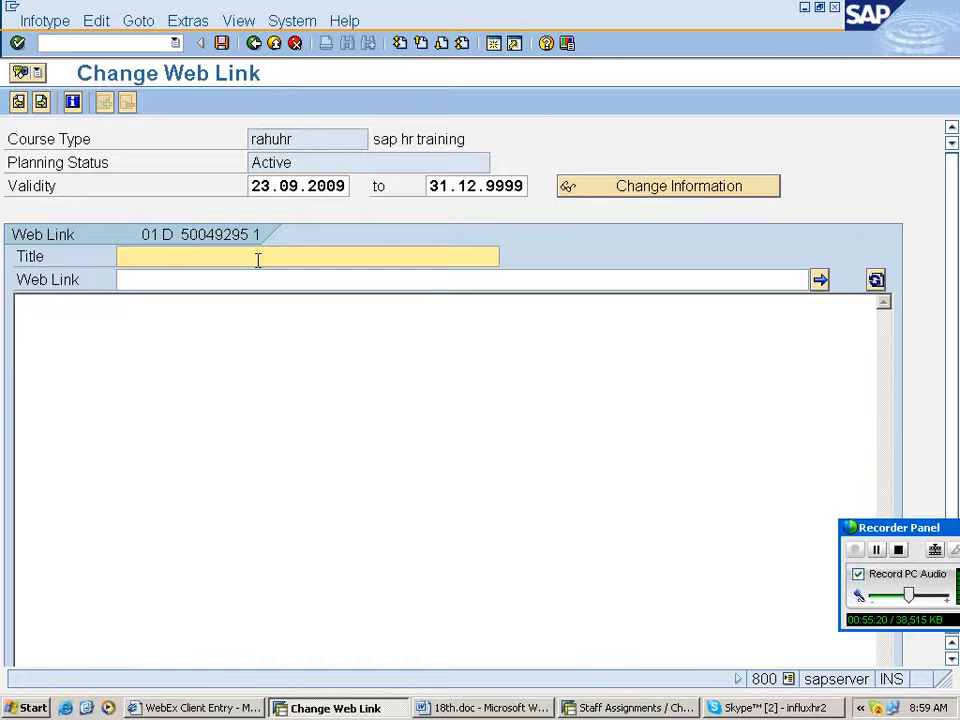
type("rahul")
key("Tab")
type("www.rahul.net")
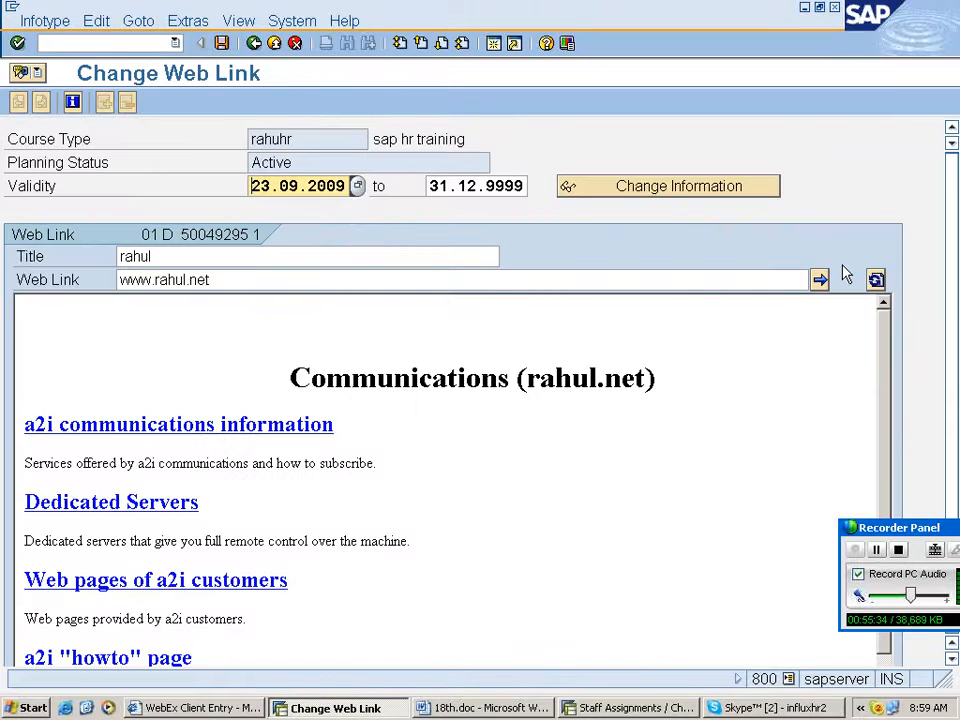
scroll(759, 487, "down", 1)
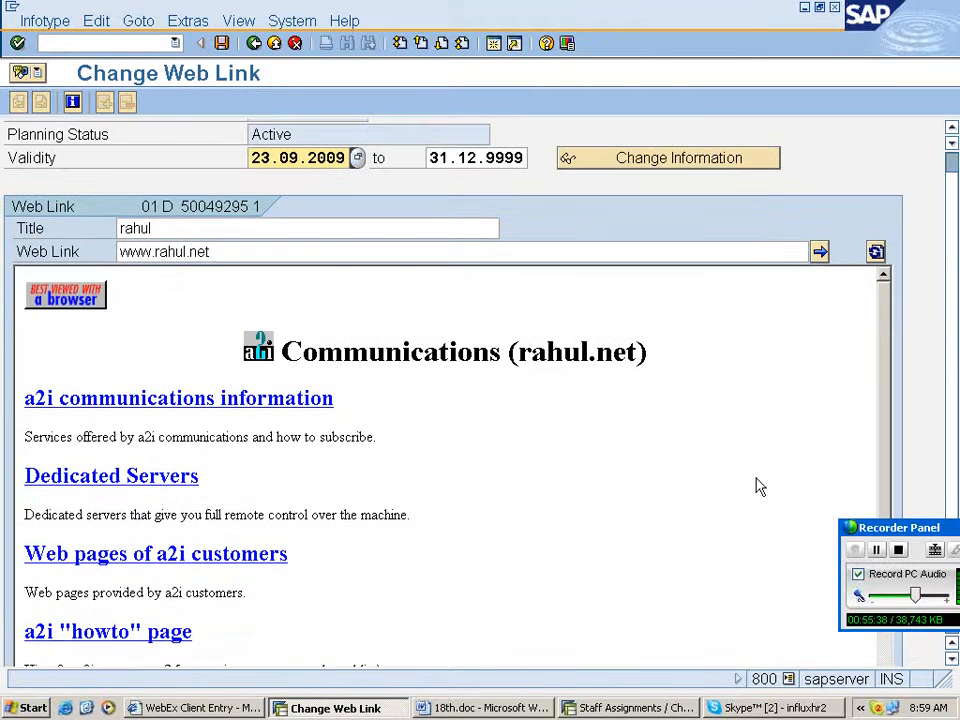
scroll(759, 487, "down", 1)
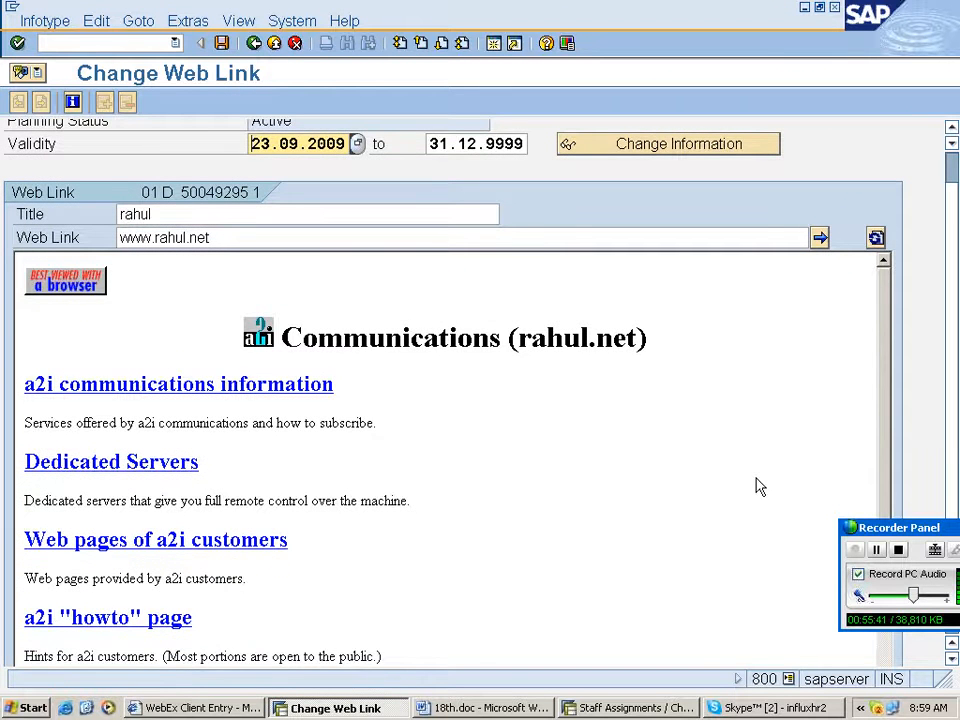
scroll(759, 487, "down", 1)
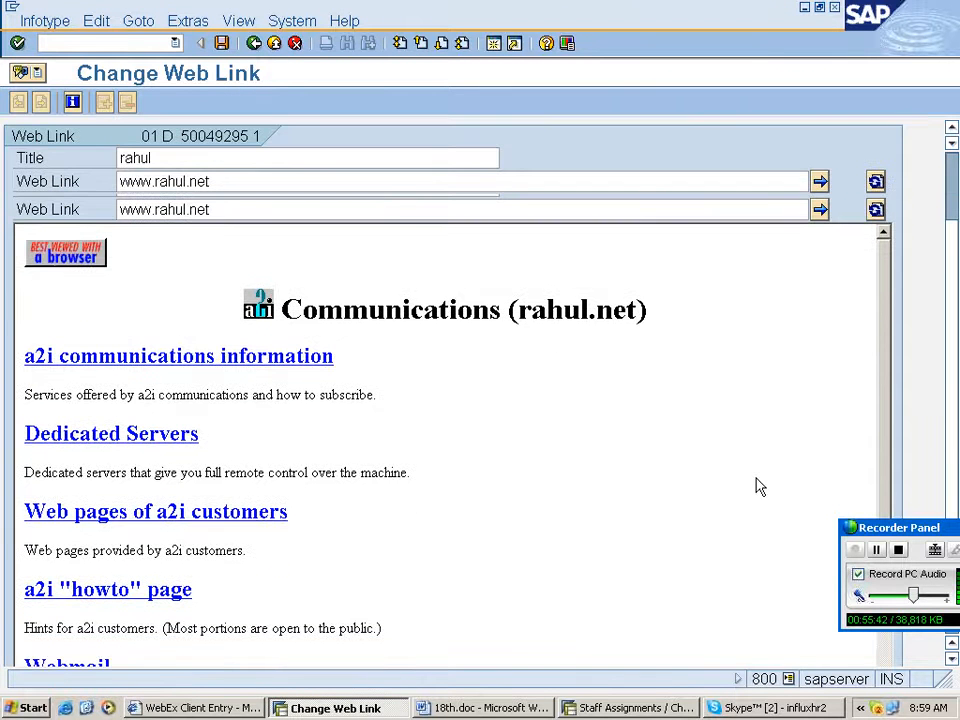
scroll(759, 487, "up", 2)
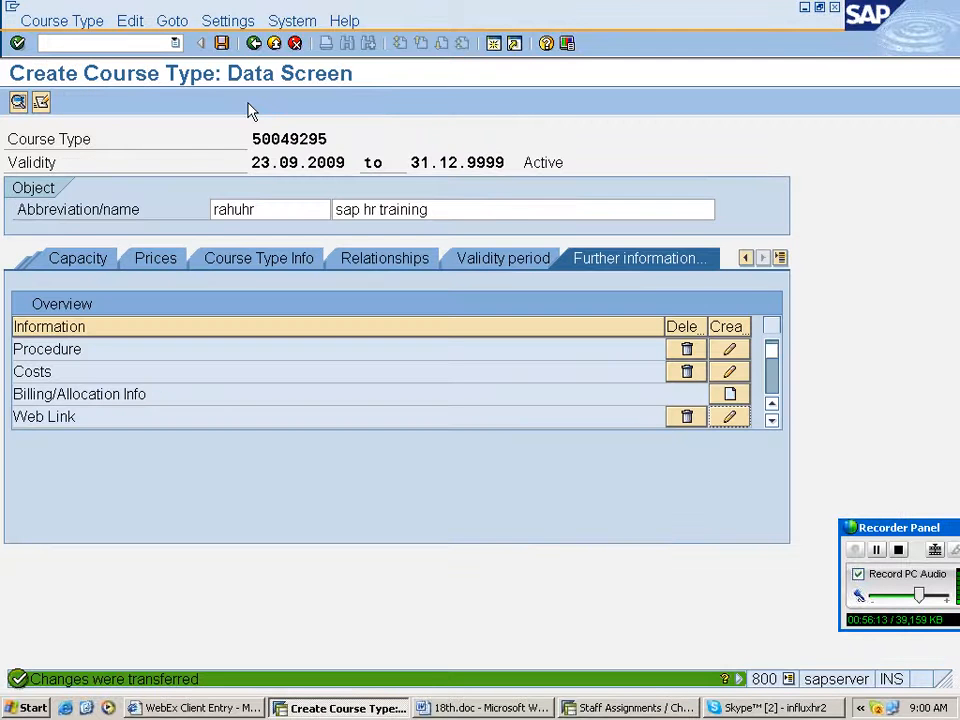
- Start creating a knowledge link for the course type, choosing area HR_KW Document Repository for HR Objects
left_click(772, 421)
left_click(732, 419)
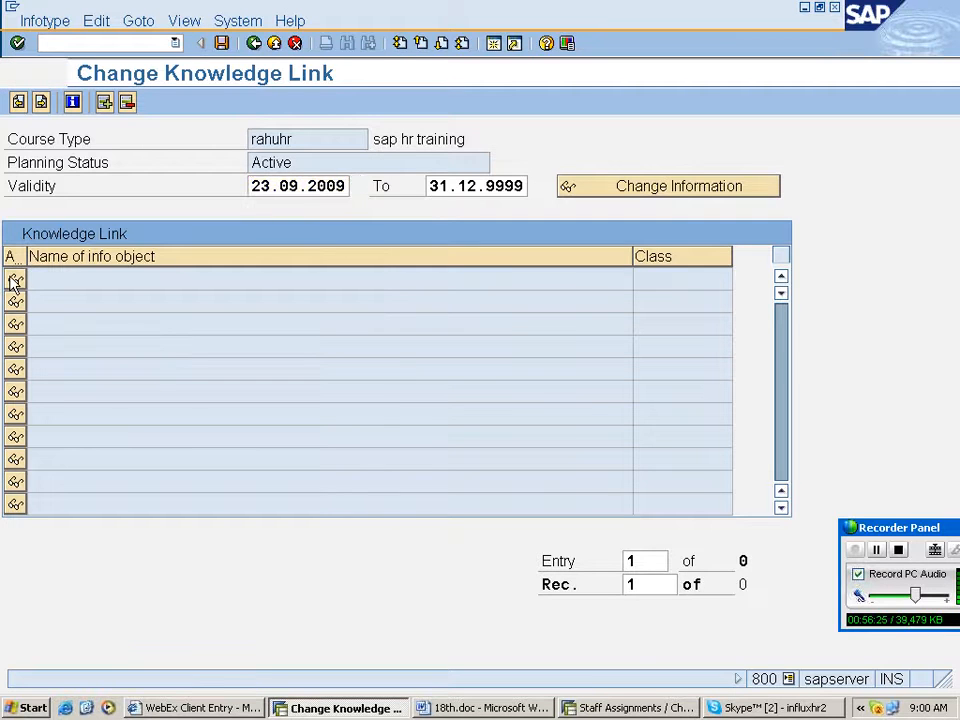
left_click(106, 103)
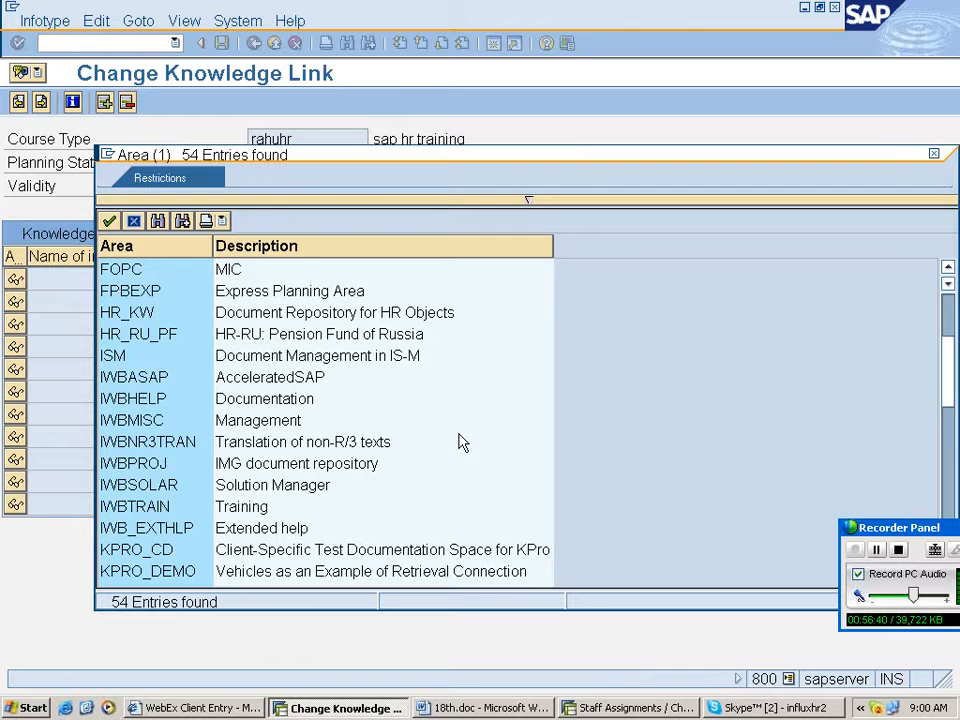
scroll(462, 443, "up", 3)
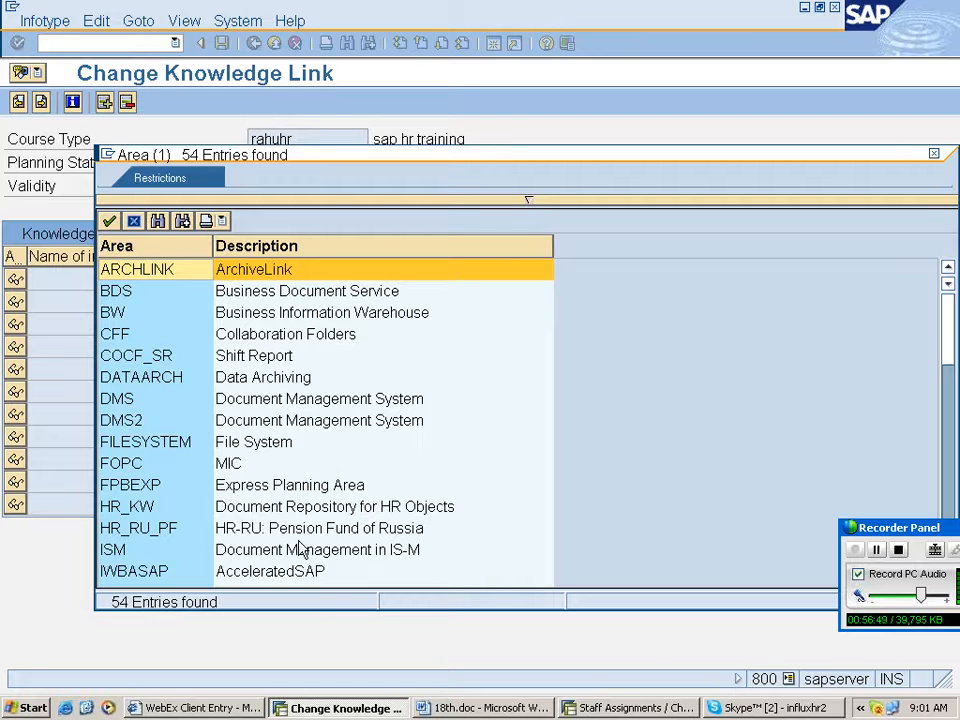
double_click(366, 504)
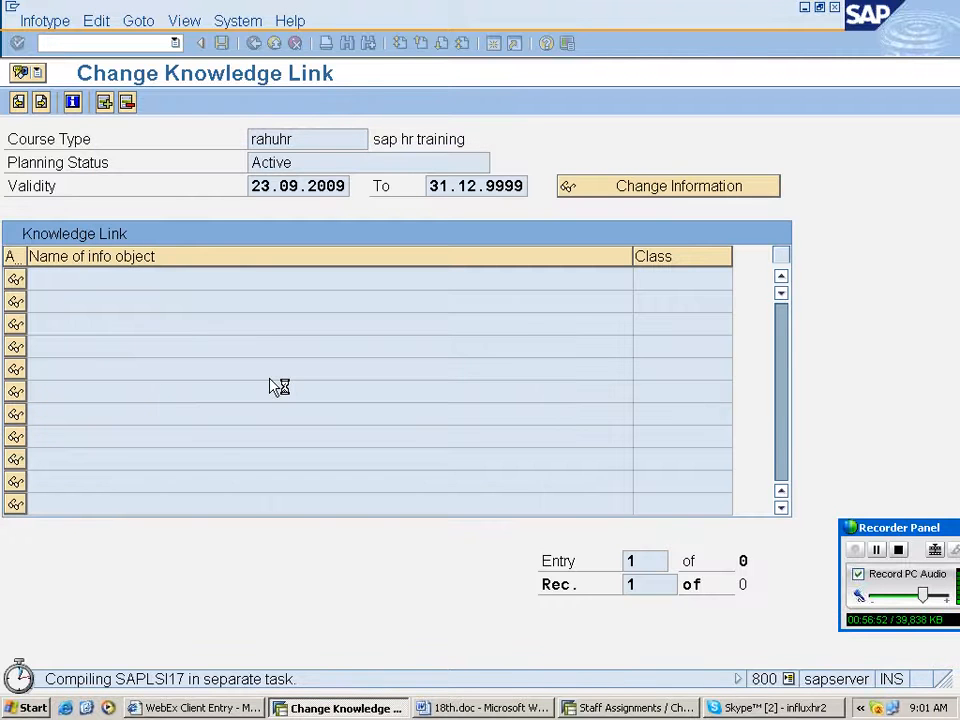
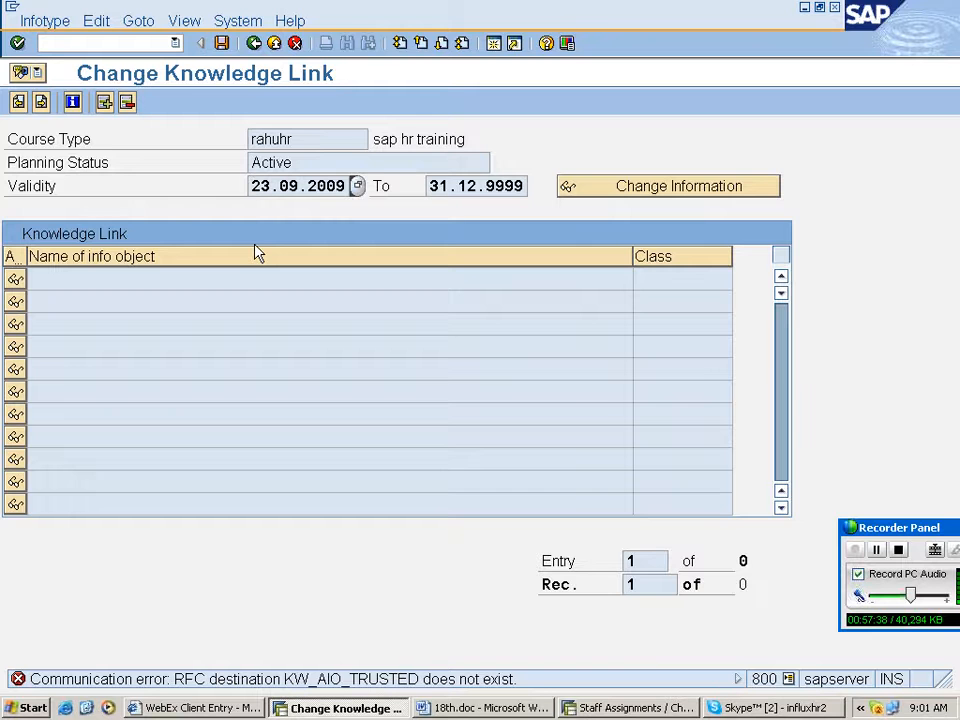
- Leave the knowledge link, review the remaining further-information options, and save the course type rahuhr
left_click(255, 43)
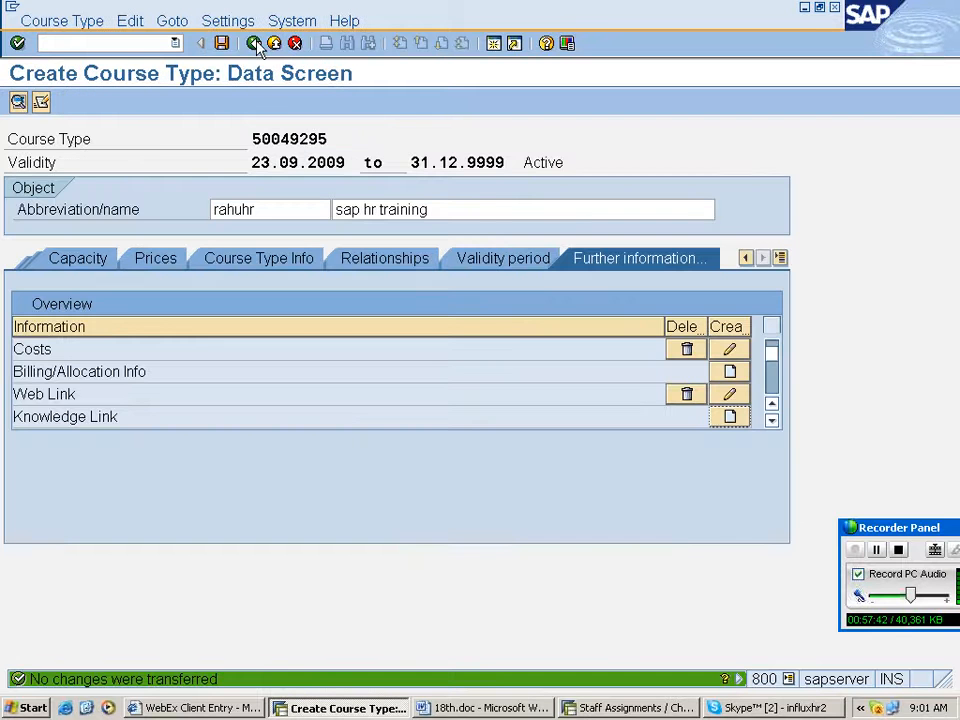
left_click(772, 420)
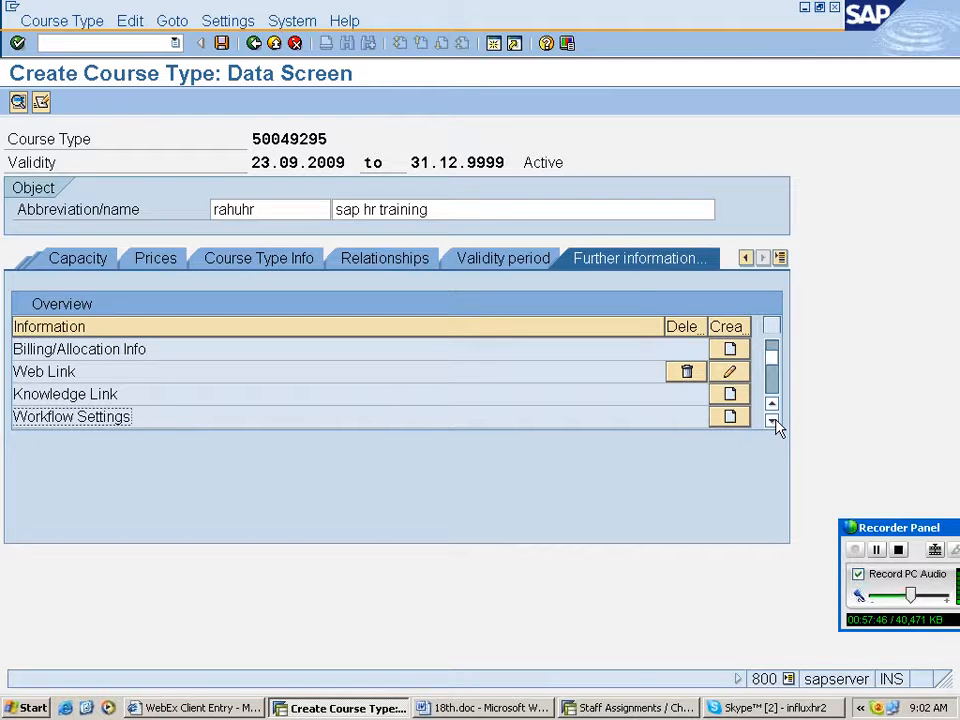
left_click(772, 421)
left_click(772, 421)
left_click(772, 421)
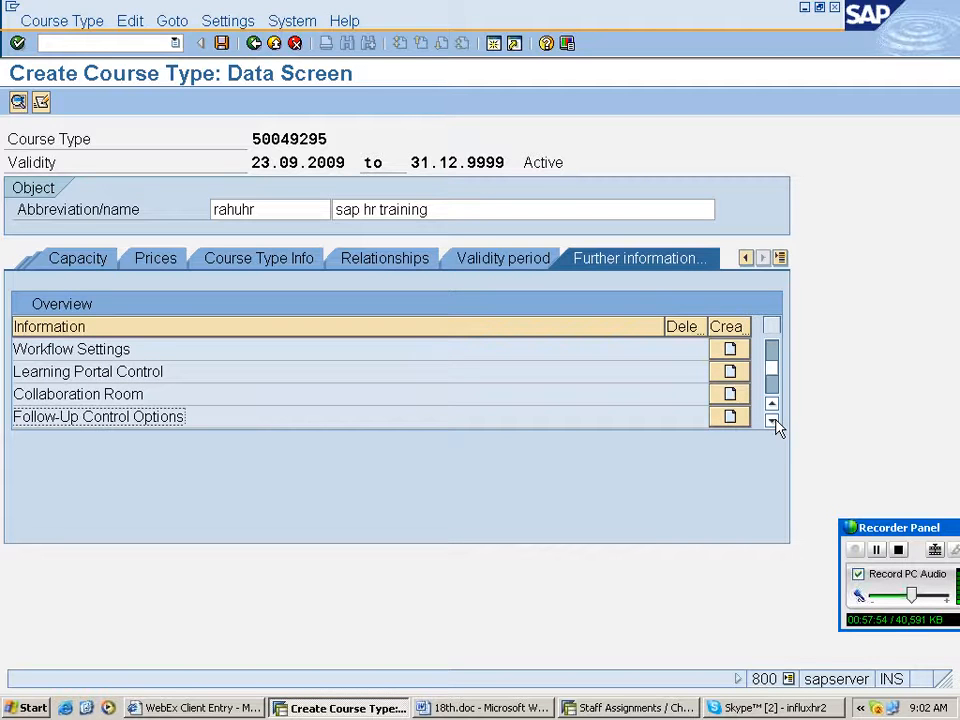
scroll(778, 427, "up", 1)
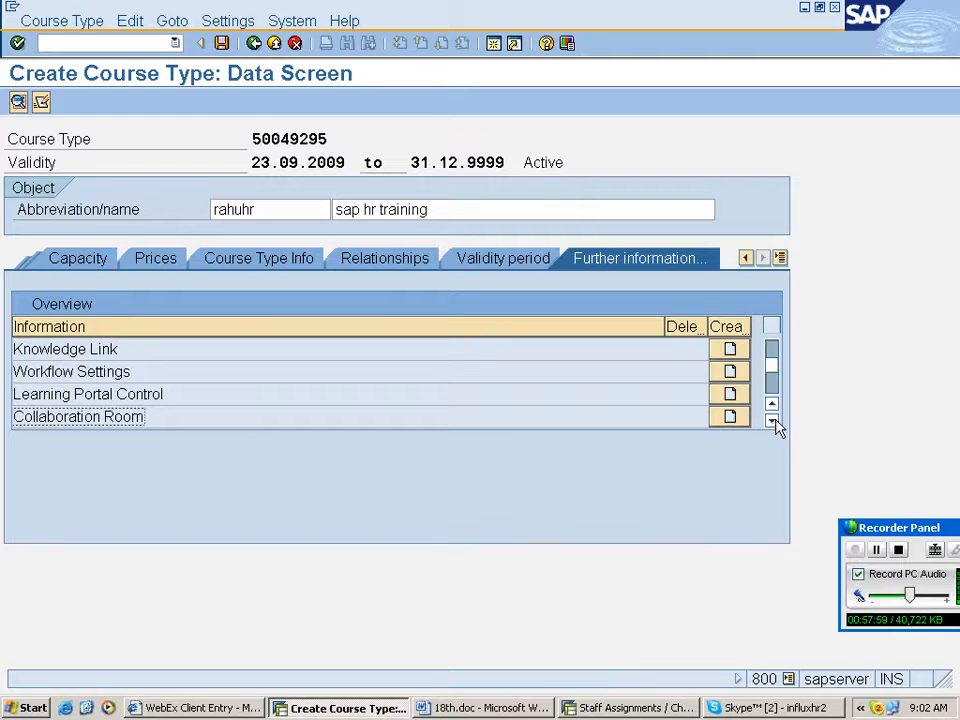
left_click(222, 44)
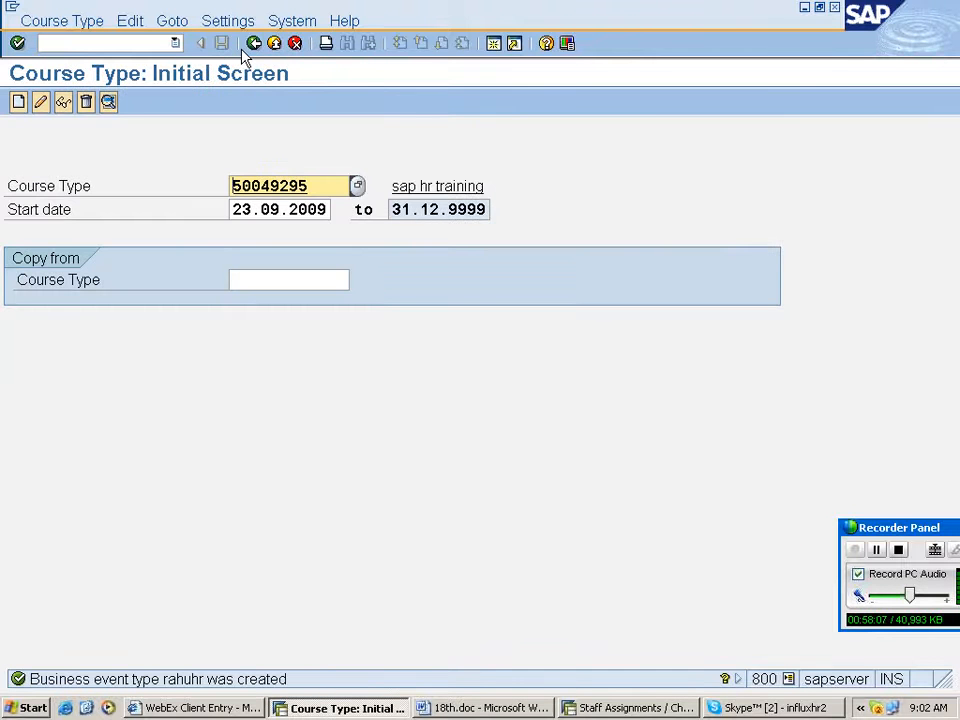
- Switch to the Word notes and add item 9, Maintain Master Data via Catalog, with the note Same path
left_click(254, 43)
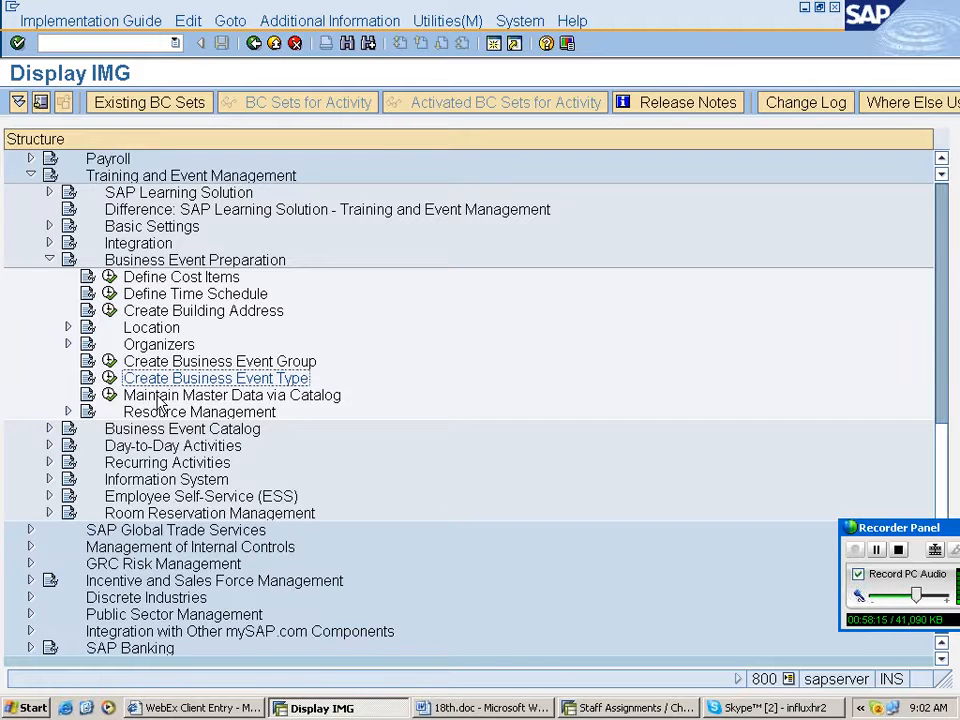
left_click(160, 396)
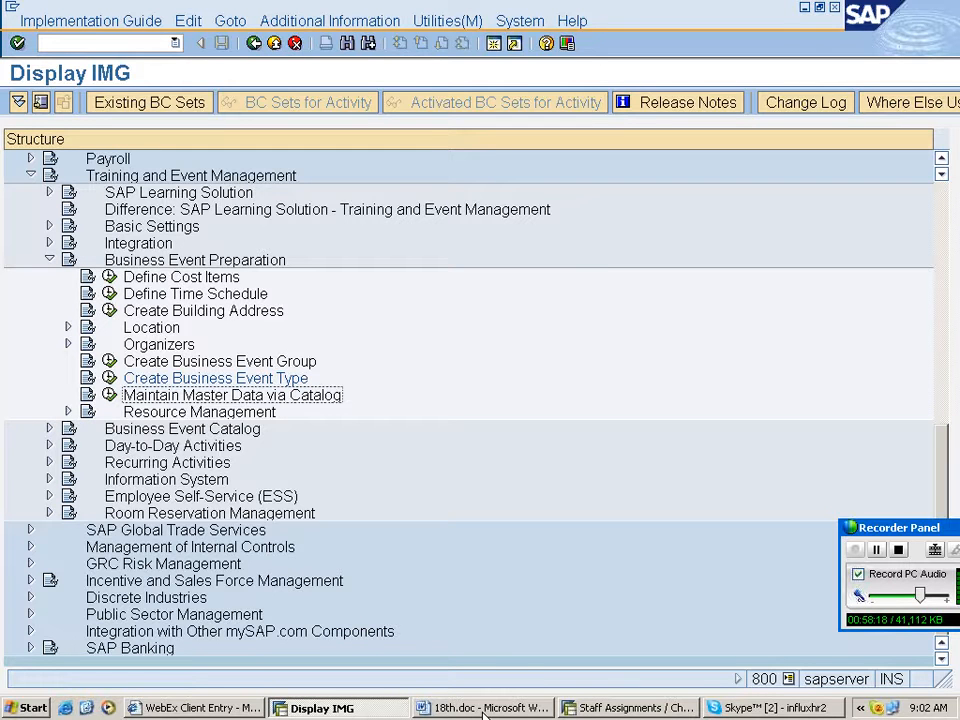
left_click(485, 708)
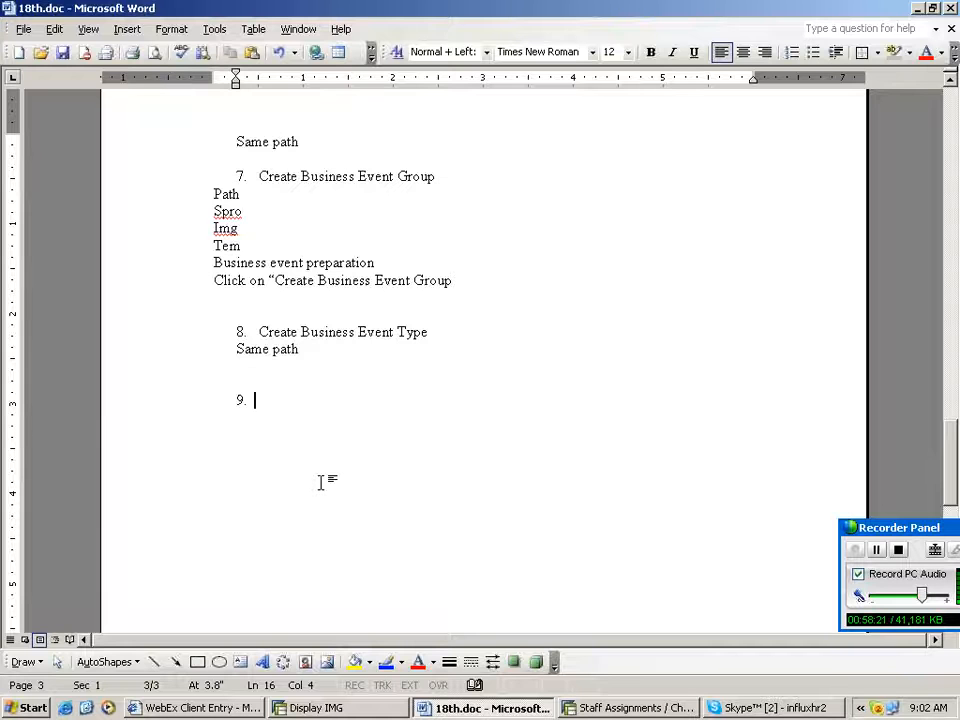
type("Maintain Master Data via Catalog")
key("Return")
type("Sae")
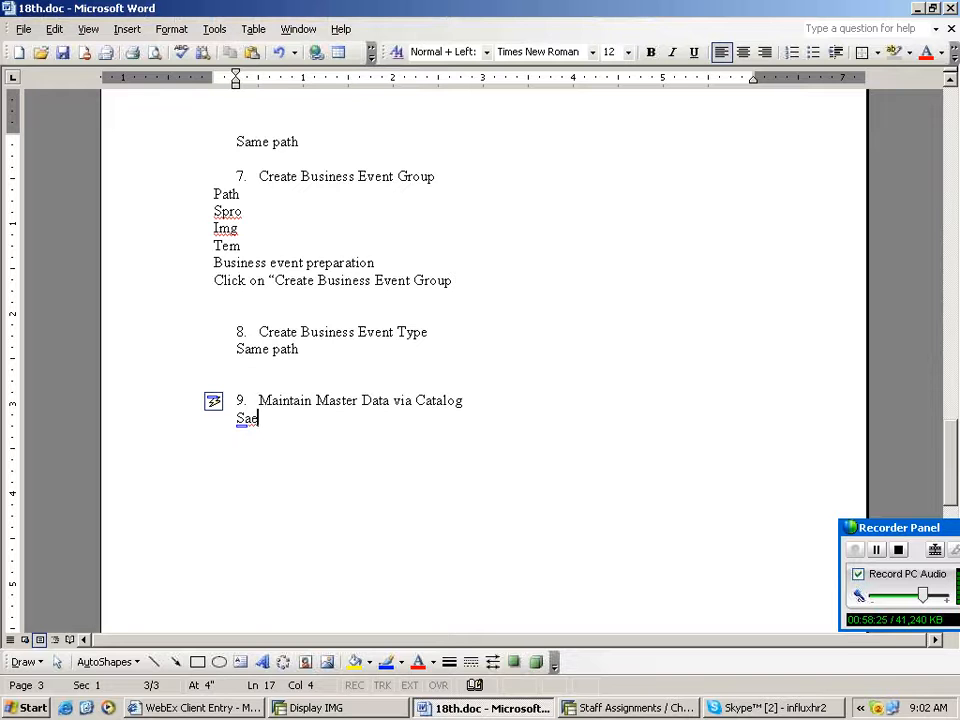
key("BackSpace")
type("me pa")
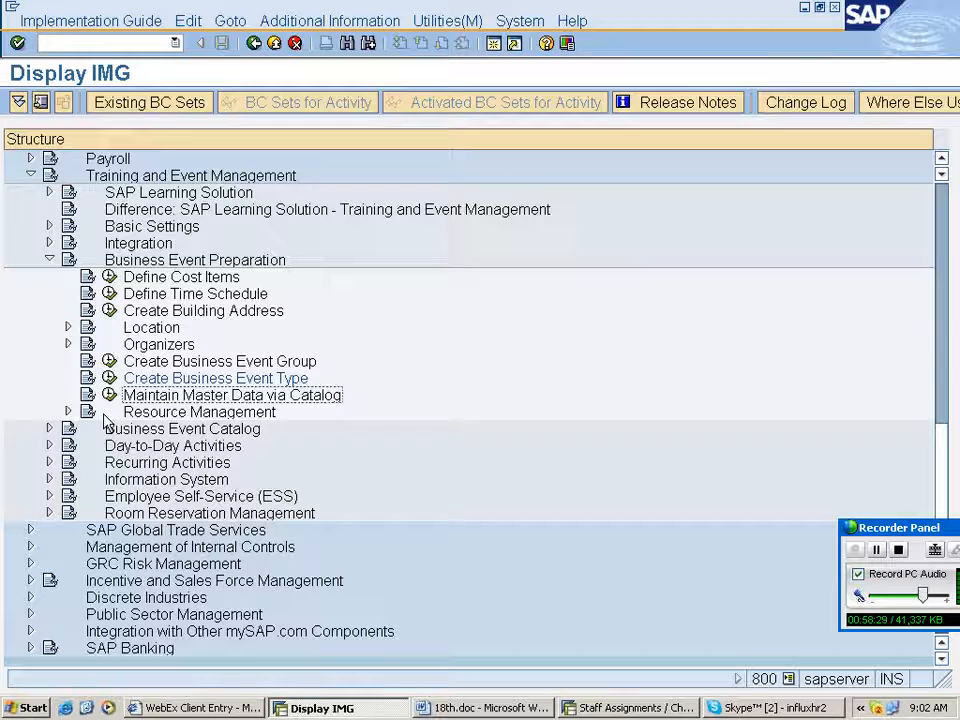
- Open Maintain Master Data via Catalog and examine the sap training group and unassigned business event types
left_click(110, 395)
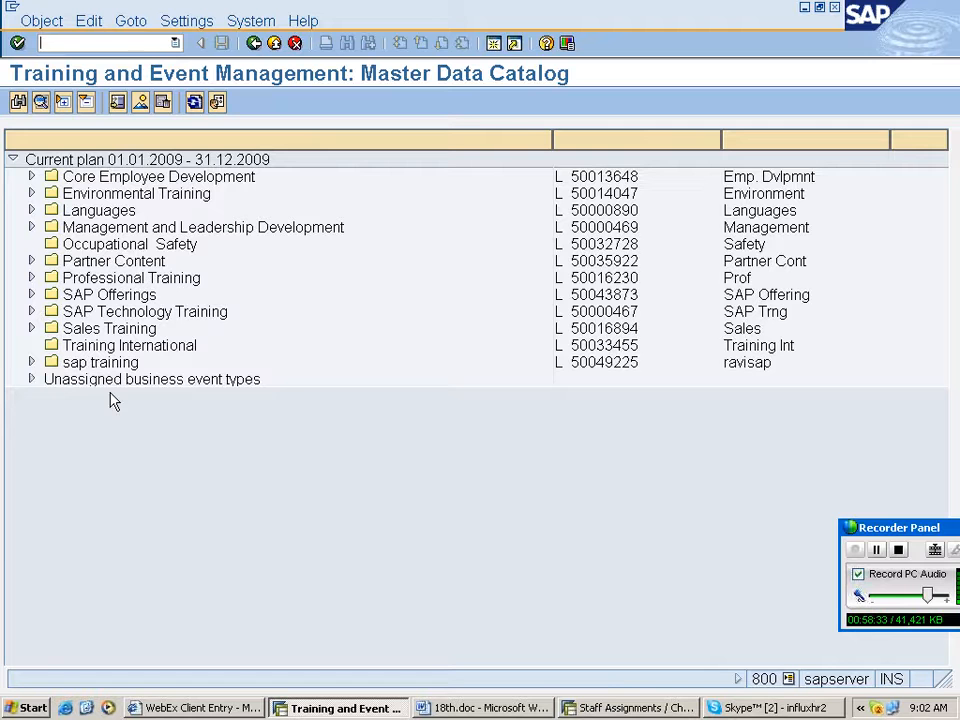
left_click(32, 362)
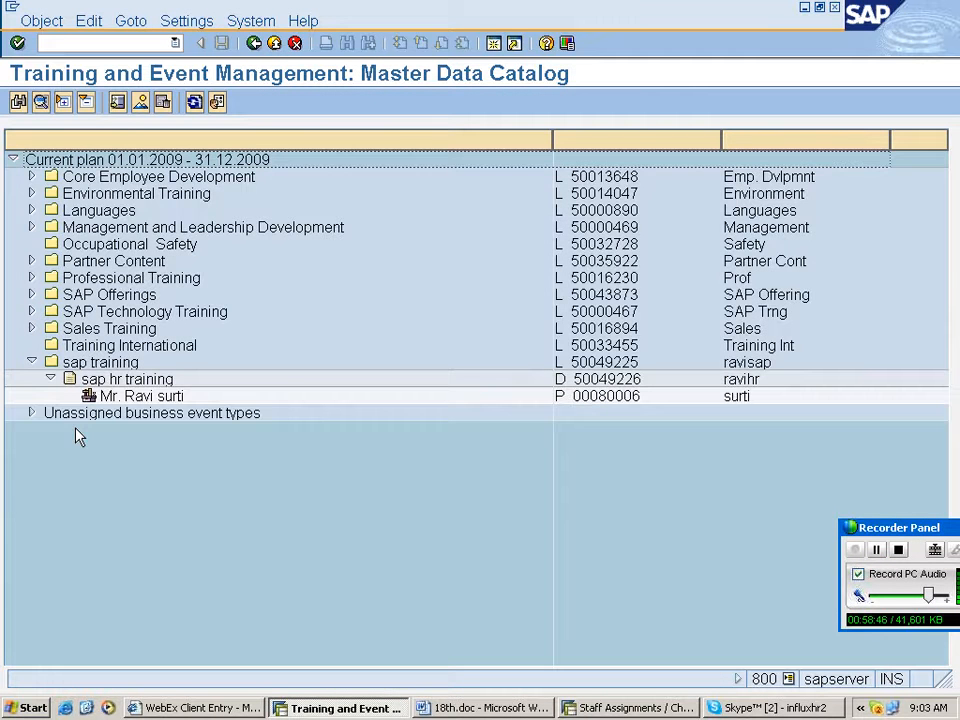
left_click(32, 362)
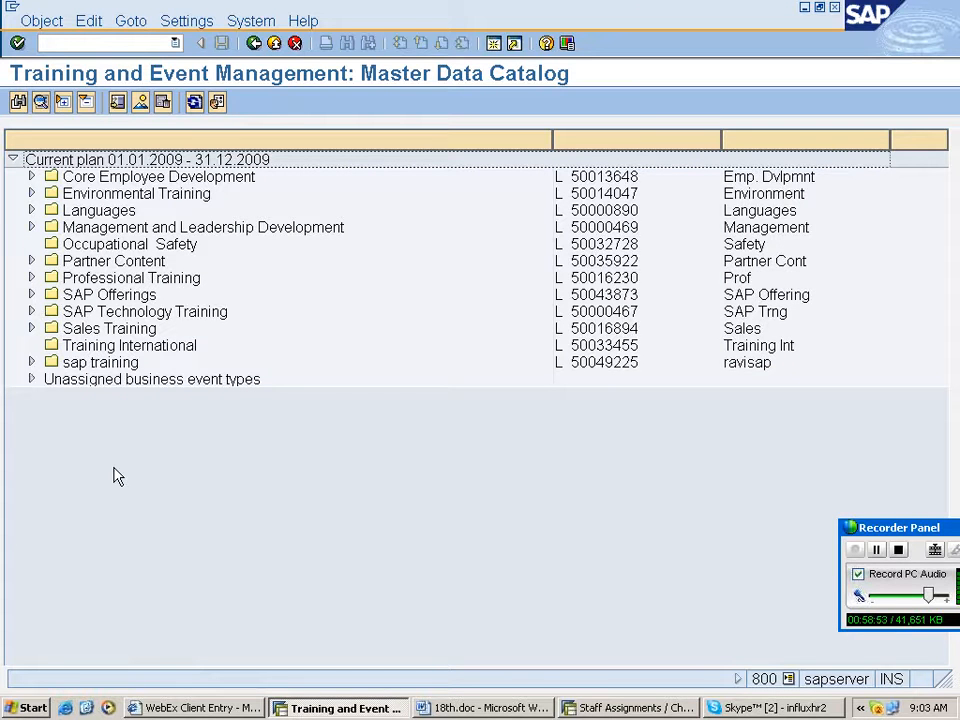
key("F3")
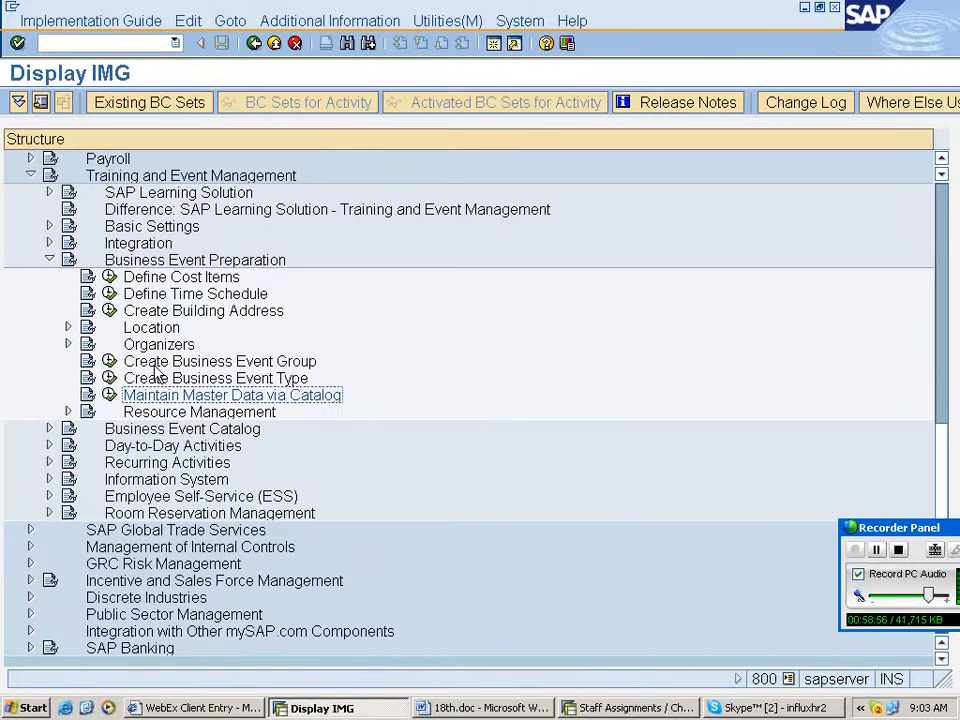
left_click(109, 395)
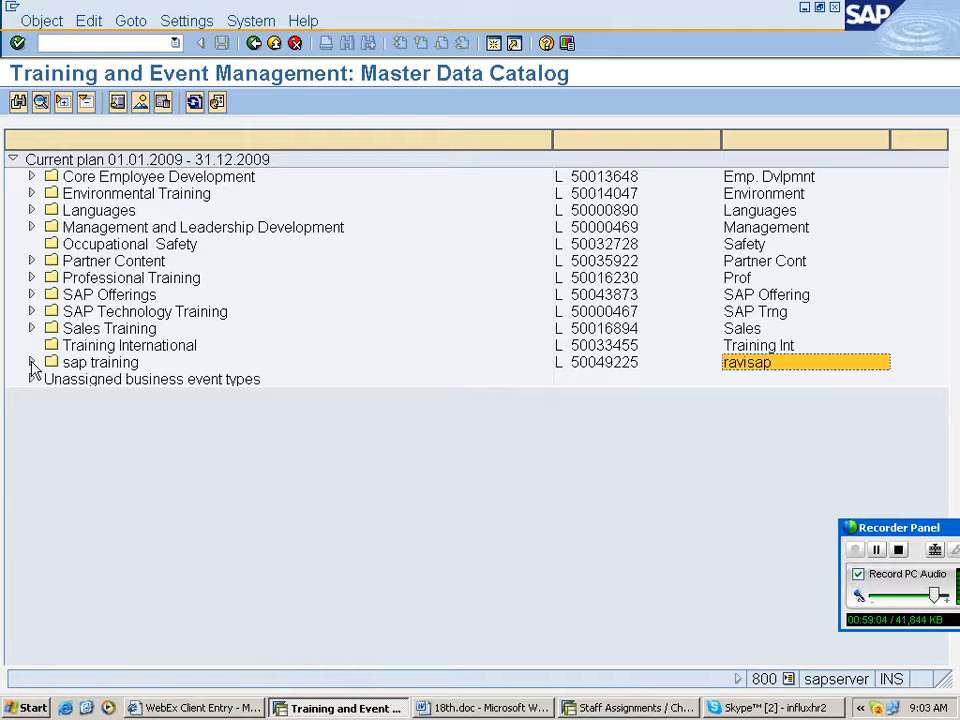
left_click(31, 363)
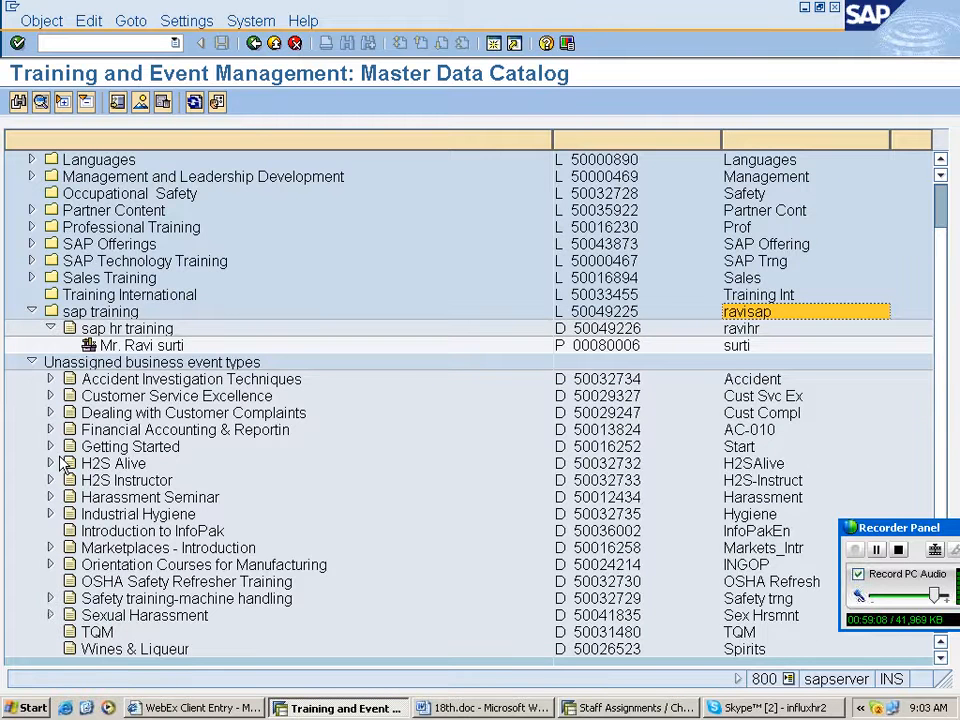
scroll(449, 497, "up", 1)
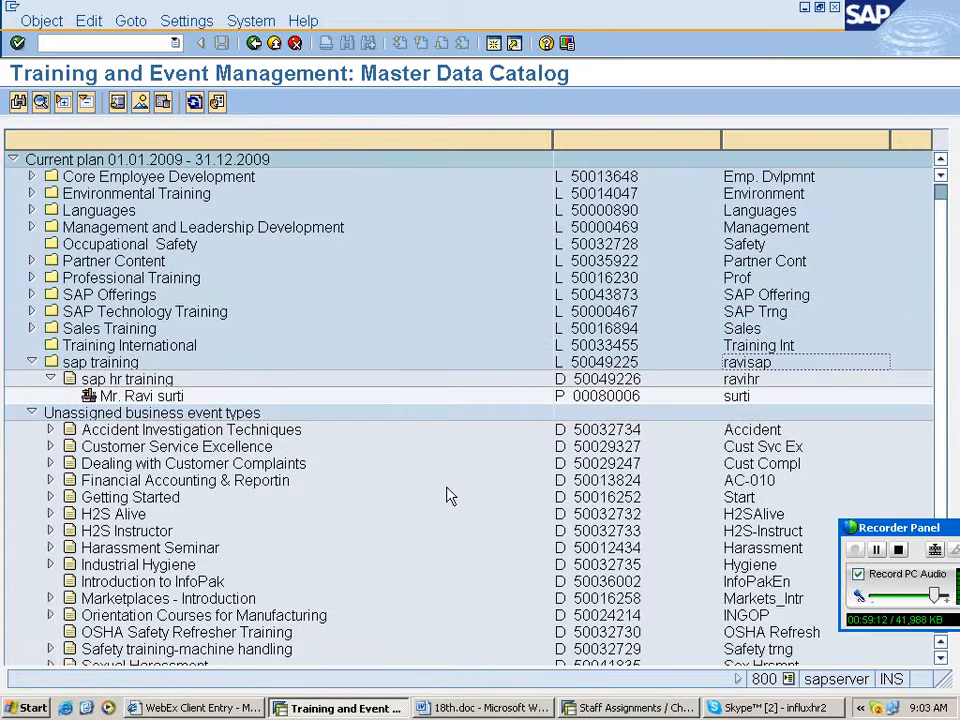
left_click(31, 413)
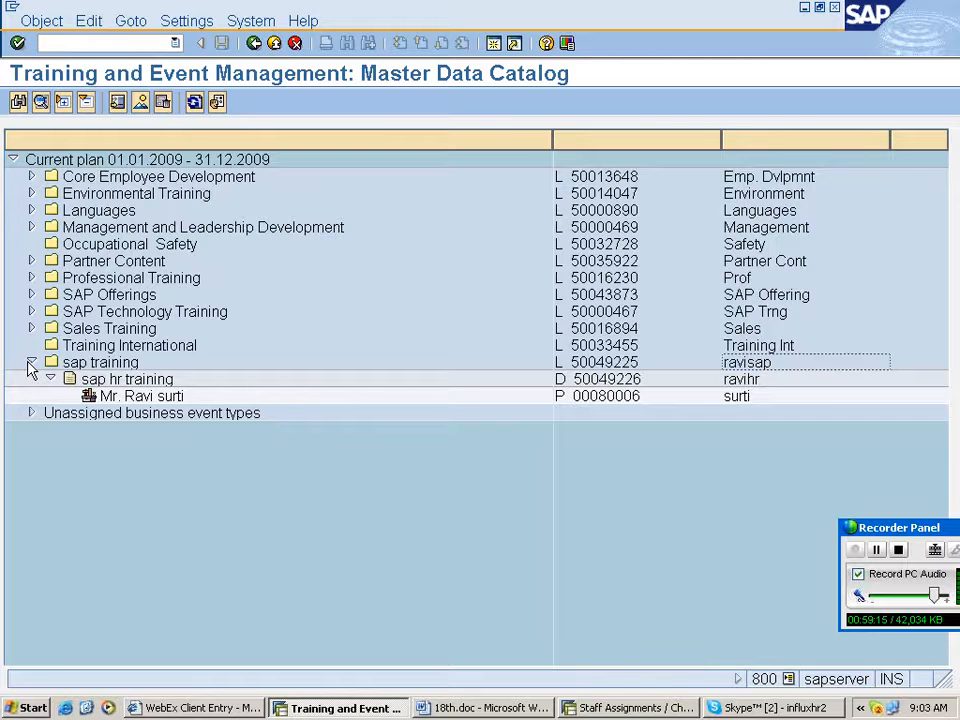
left_click(31, 363)
- Create a course group with abbreviation madhu and name mdhu sap th, and save it
left_click(31, 328)
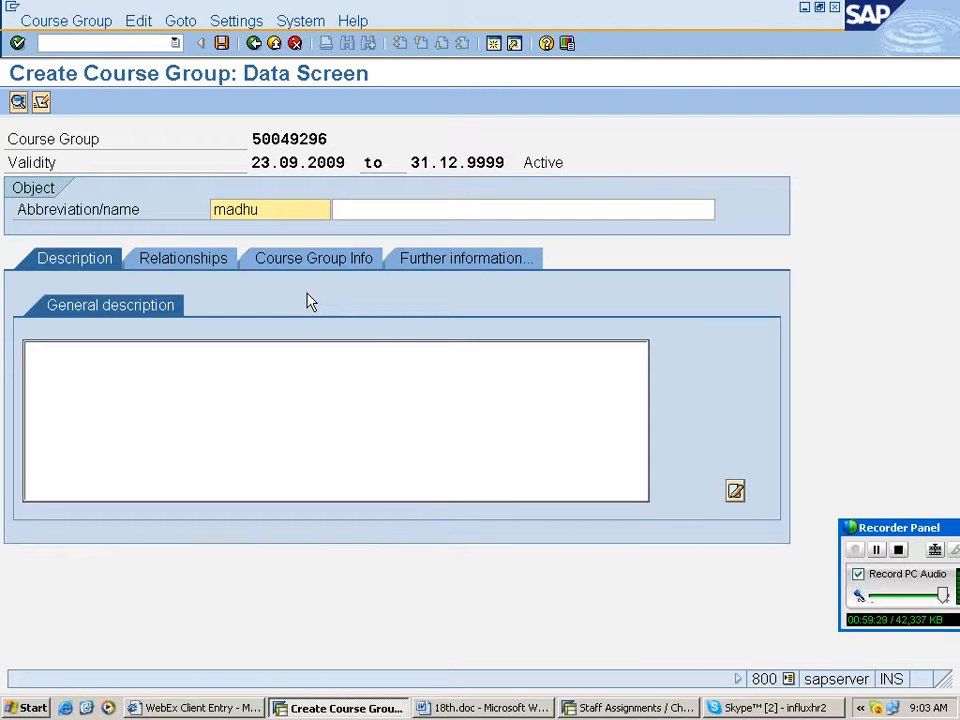
left_click(347, 211)
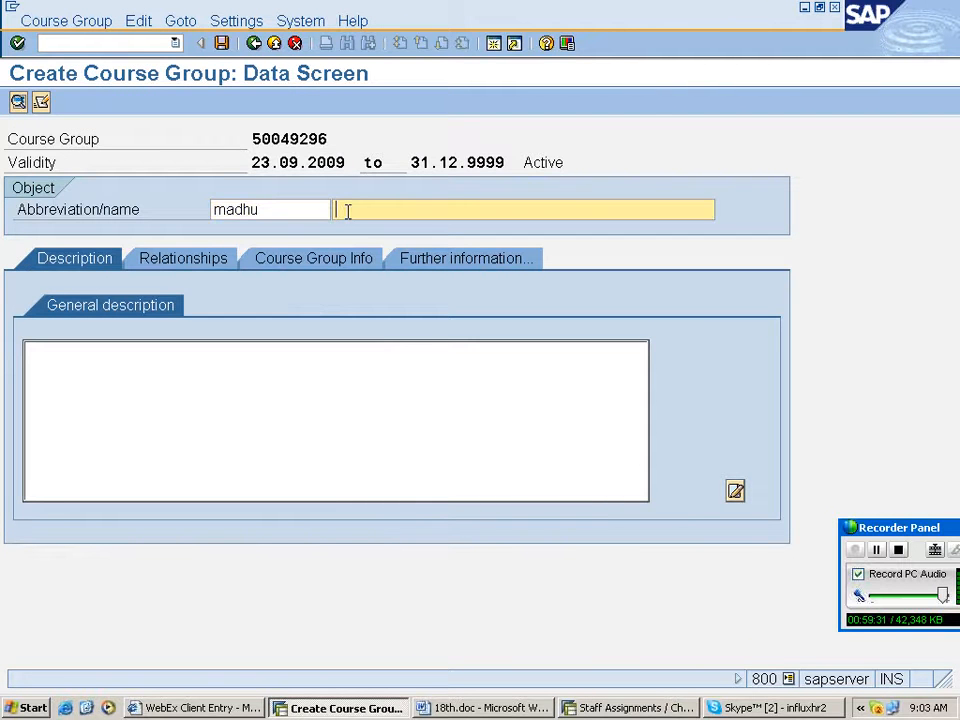
type("mdhu sap th")
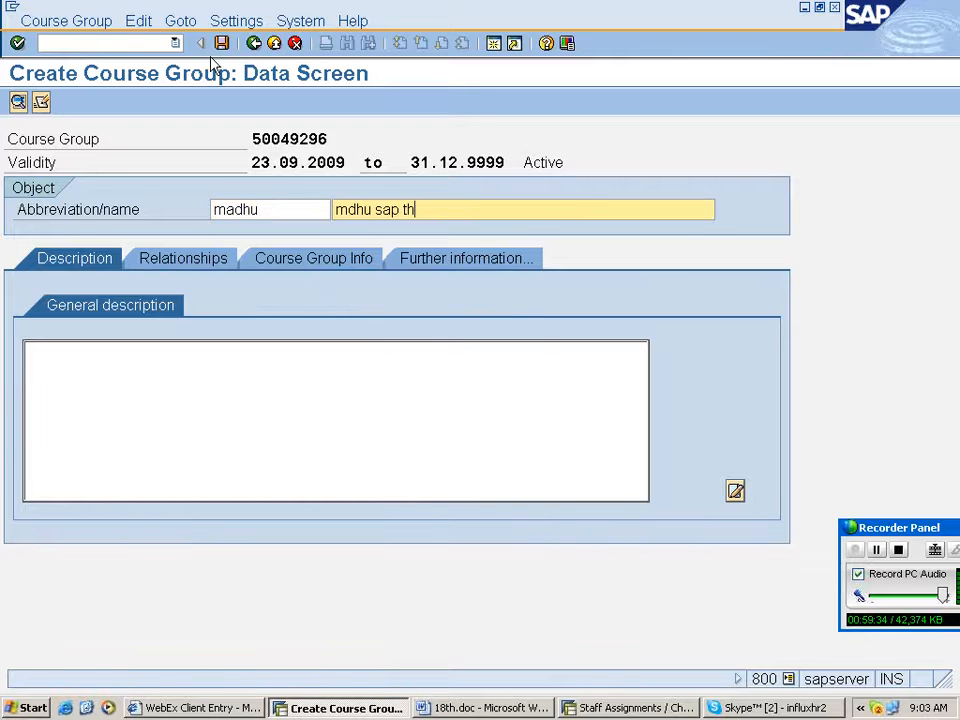
left_click(221, 43)
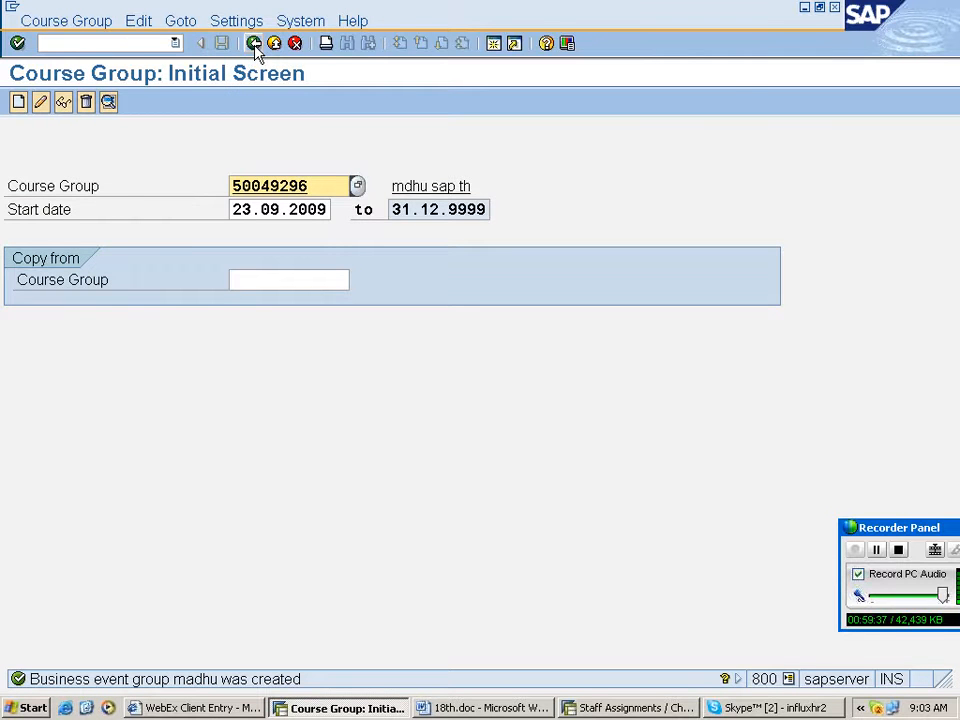
- Create course type madhu named maldhu and set its minimum capacity to 50
left_click(255, 44)
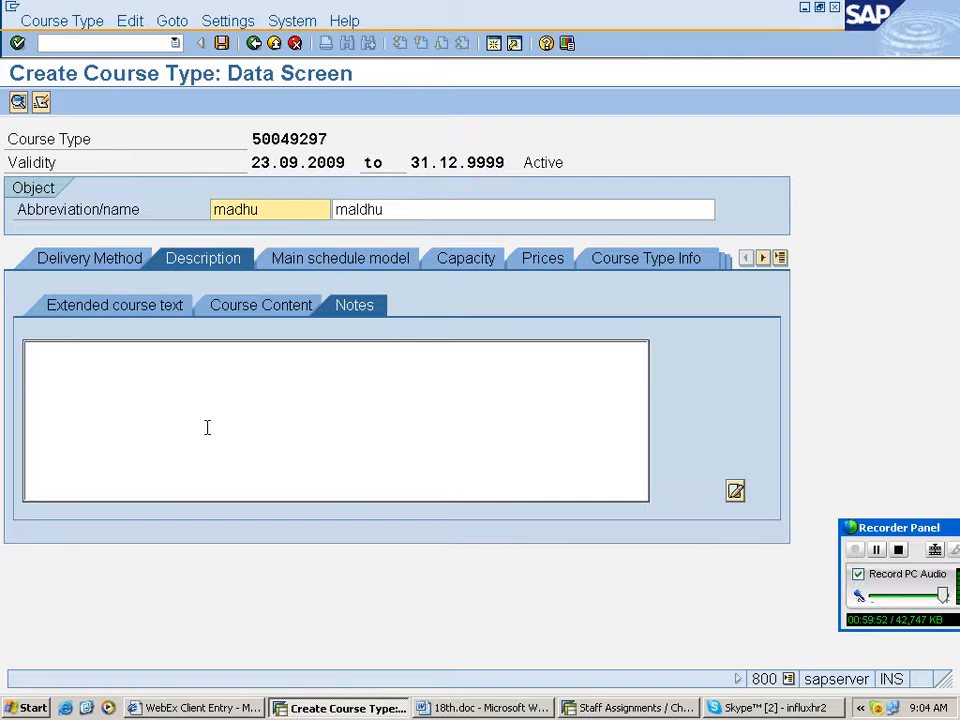
type("fdf")
left_click(342, 258)
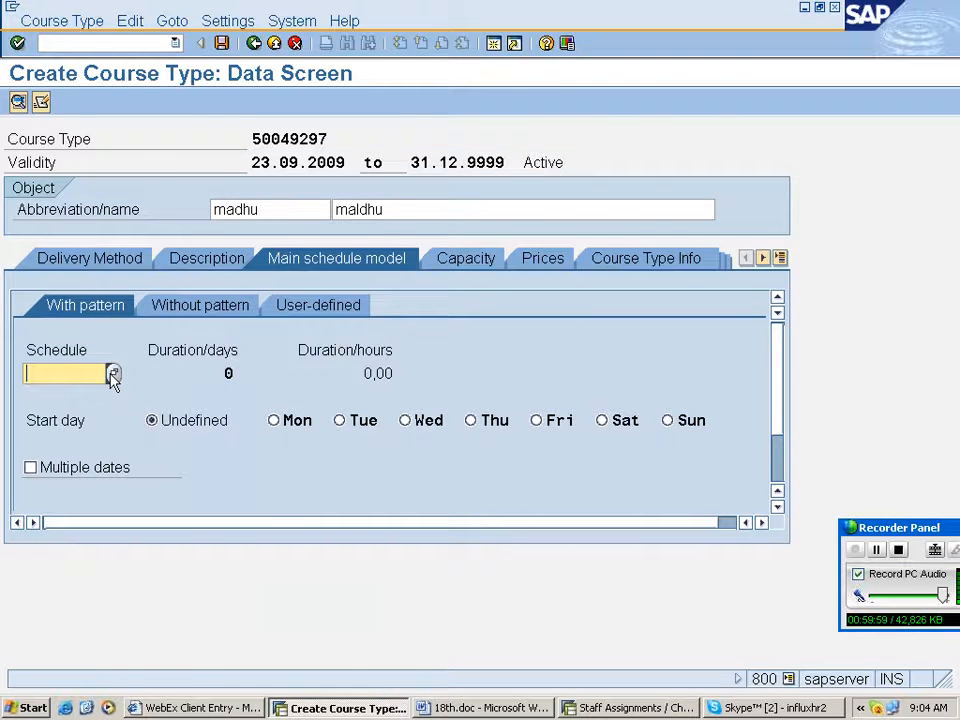
left_click(112, 375)
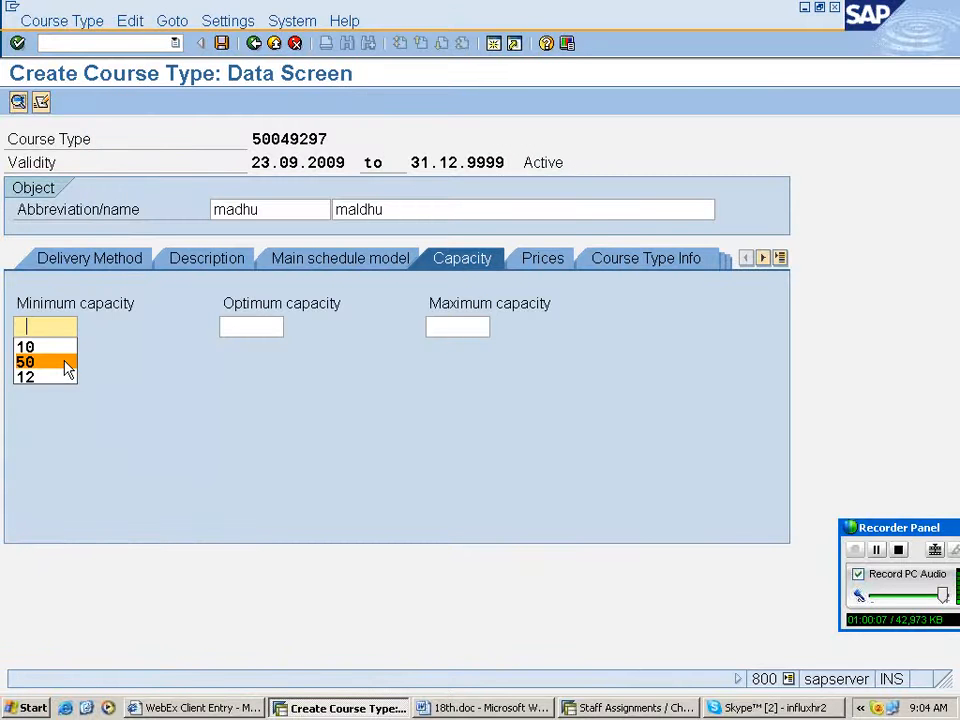
left_click(66, 370)
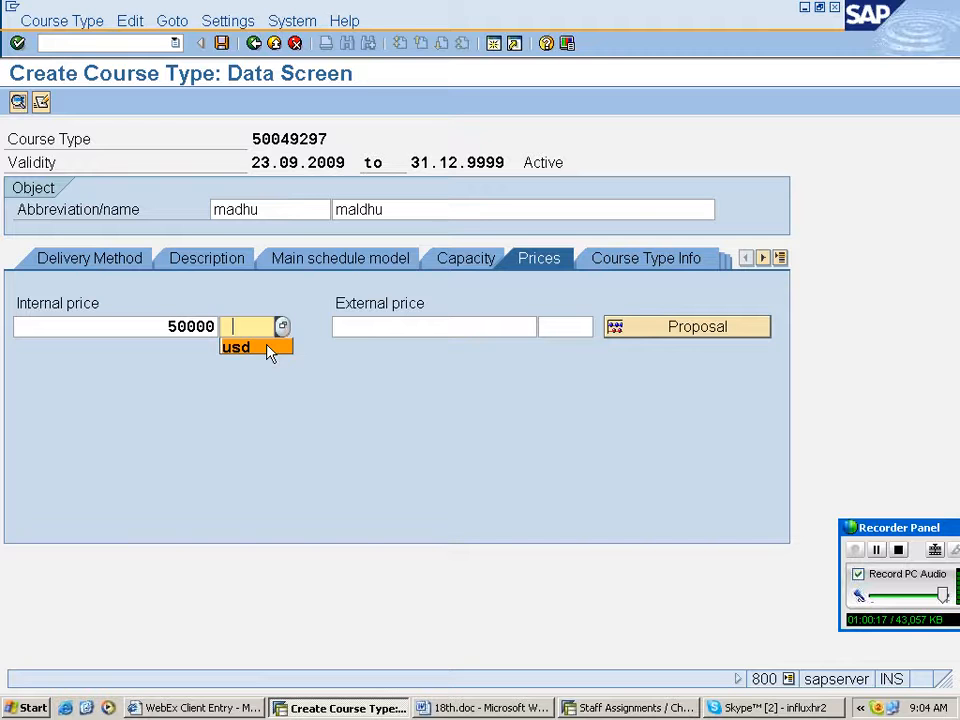
- Give the course type an internal price of 50000 usd, relate it to course group madhu, and save it
left_click(268, 348)
key("Tab")
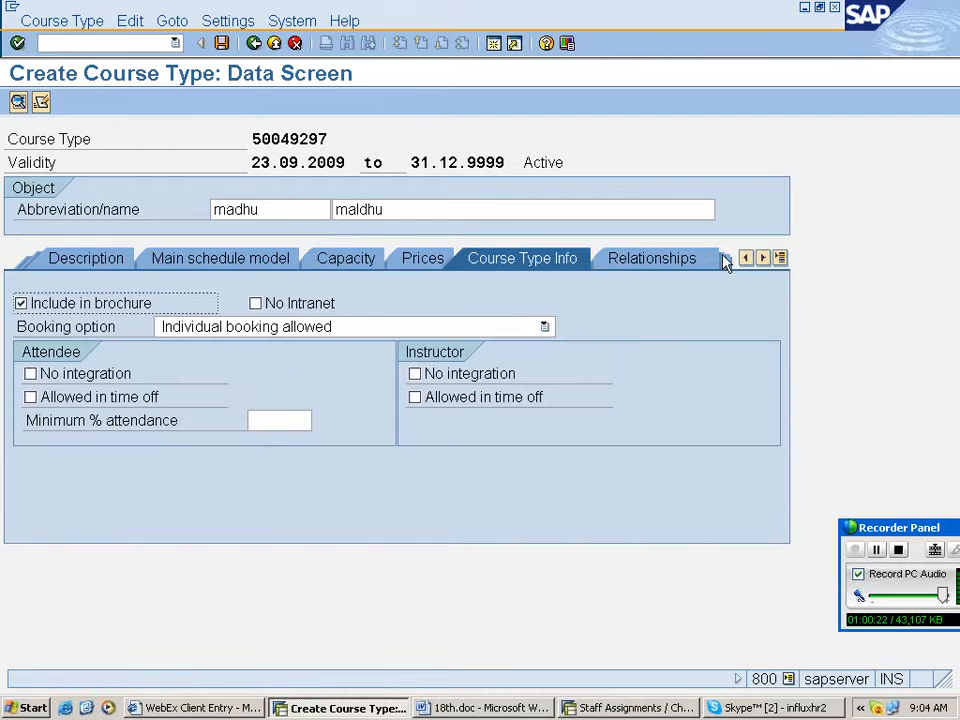
left_click(720, 259)
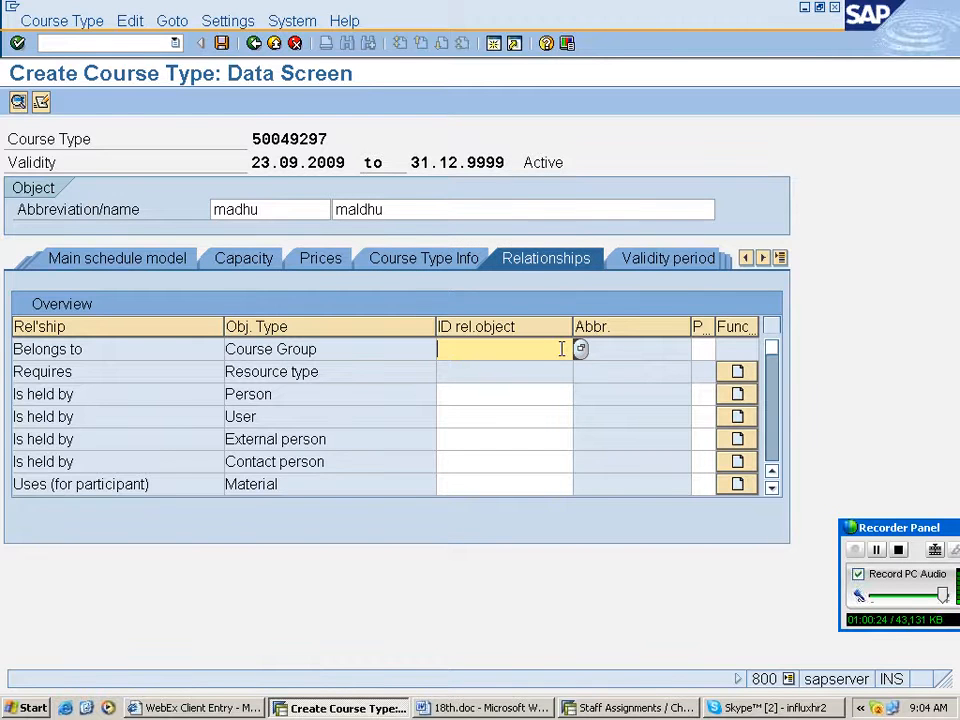
key("F4")
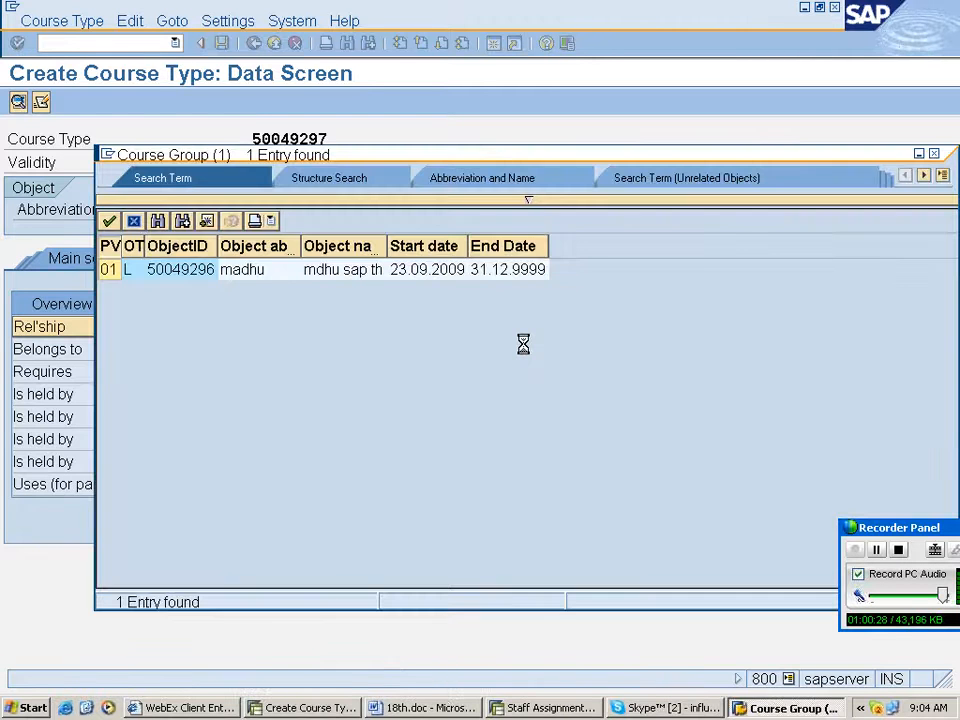
left_click(222, 43)
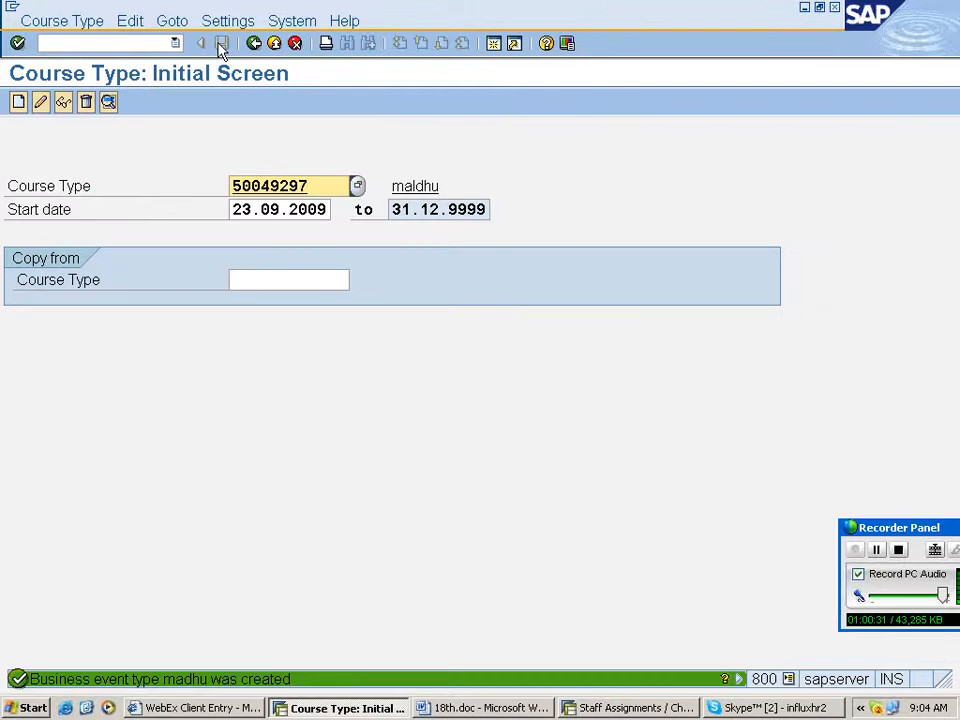
- Check the sap training group in the catalog, then return to SAP Easy Access and expand Human Resources
left_click(252, 45)
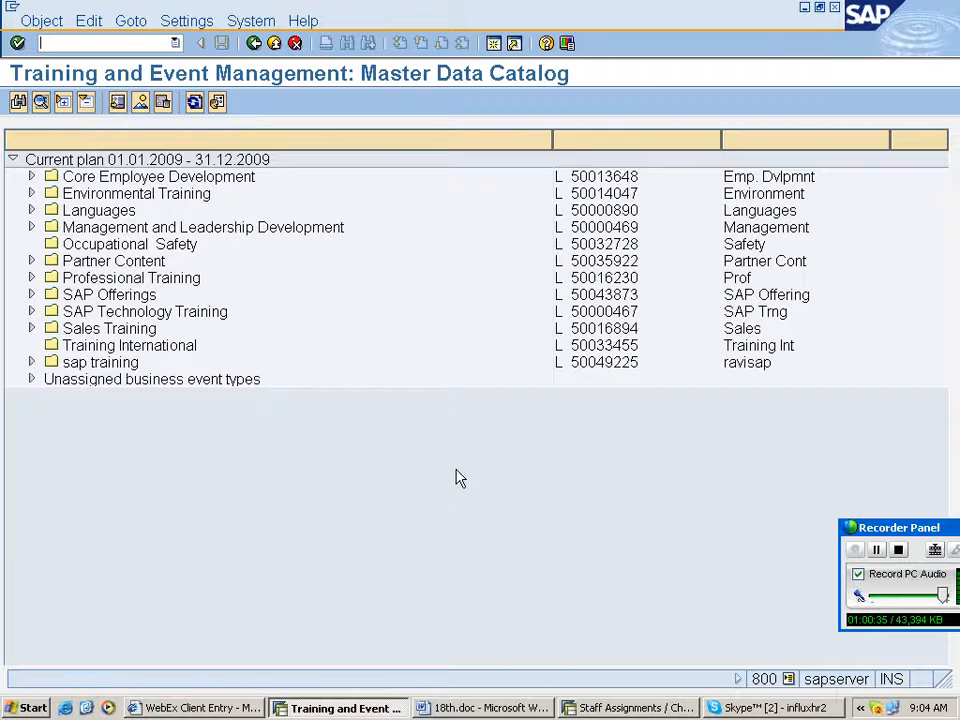
left_click(31, 362)
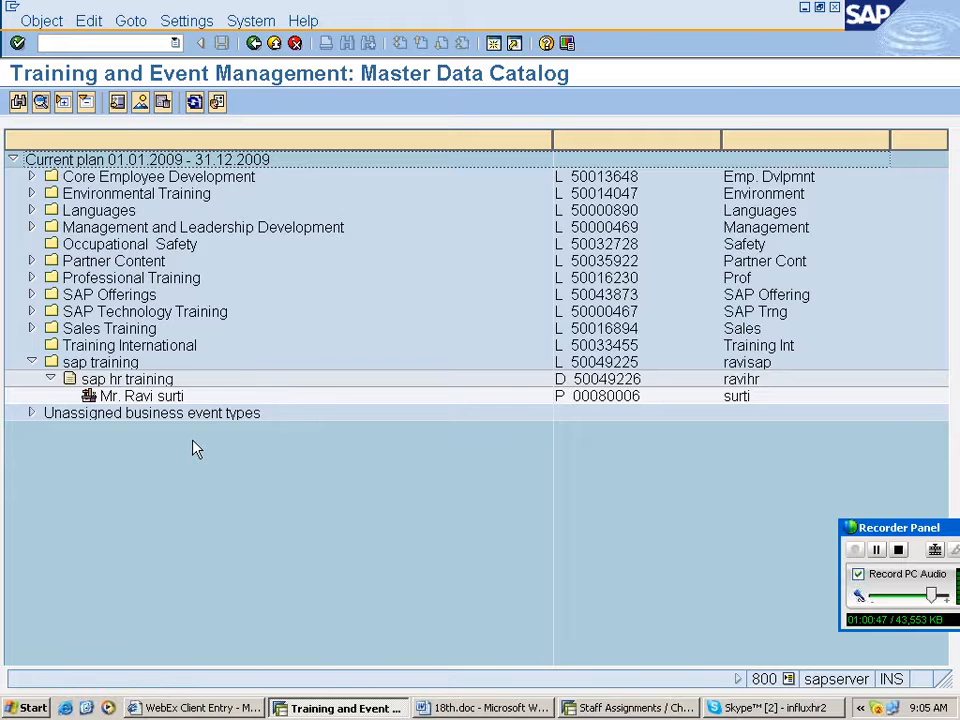
left_click(254, 44)
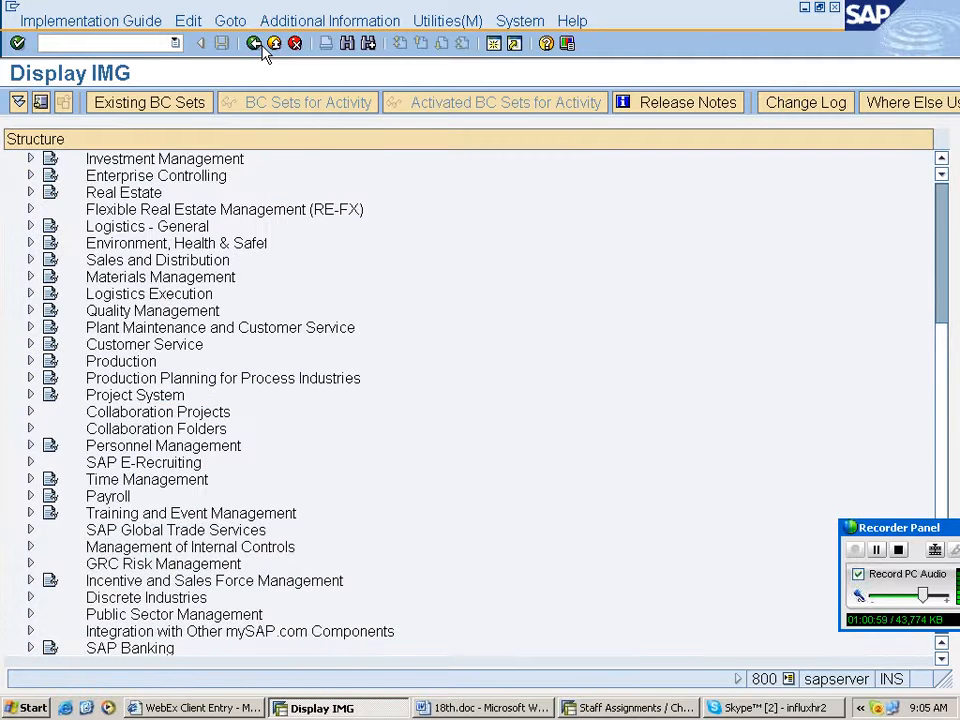
left_click(263, 47)
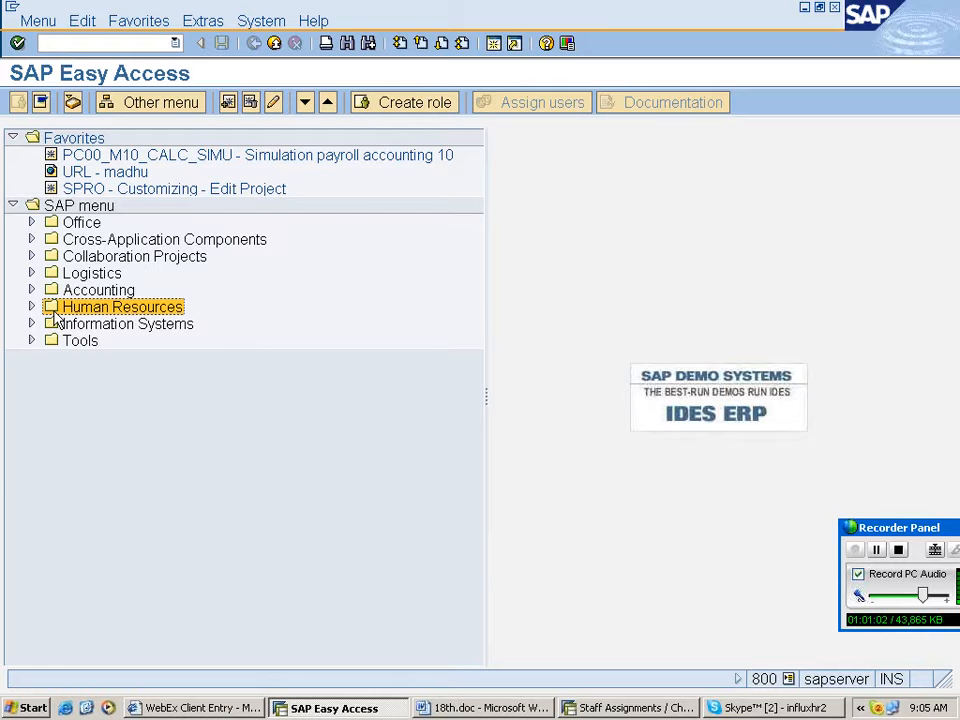
double_click(55, 308)
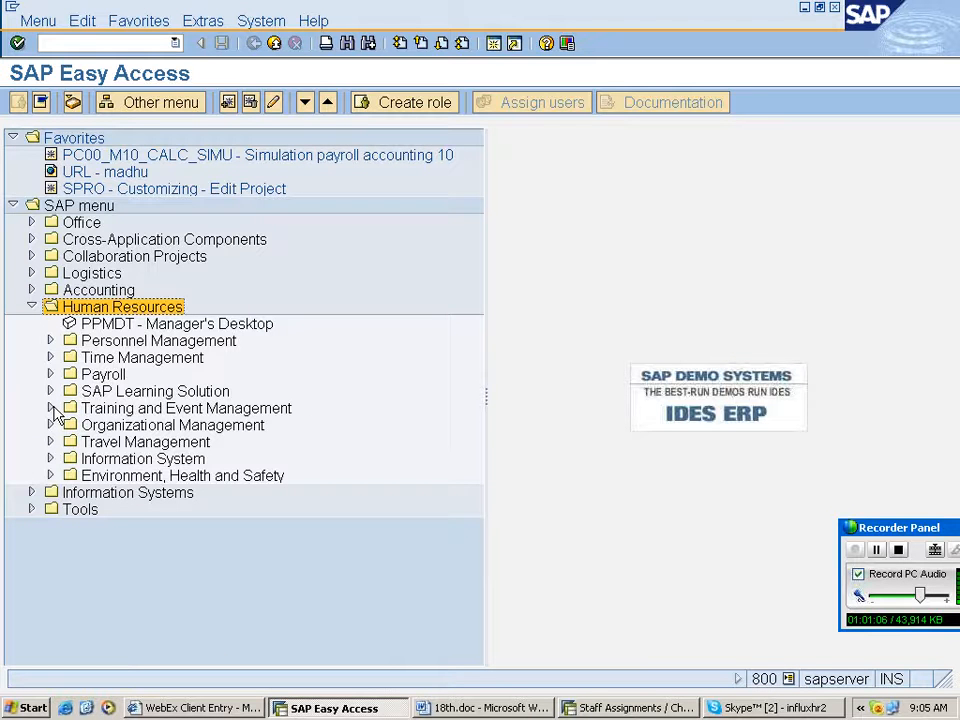
- Locate PSV2 - Business Event Menu under Training and Event Management's Business Events and paste its name into the Word notes
left_click(51, 408)
left_click(69, 441)
left_click(145, 459)
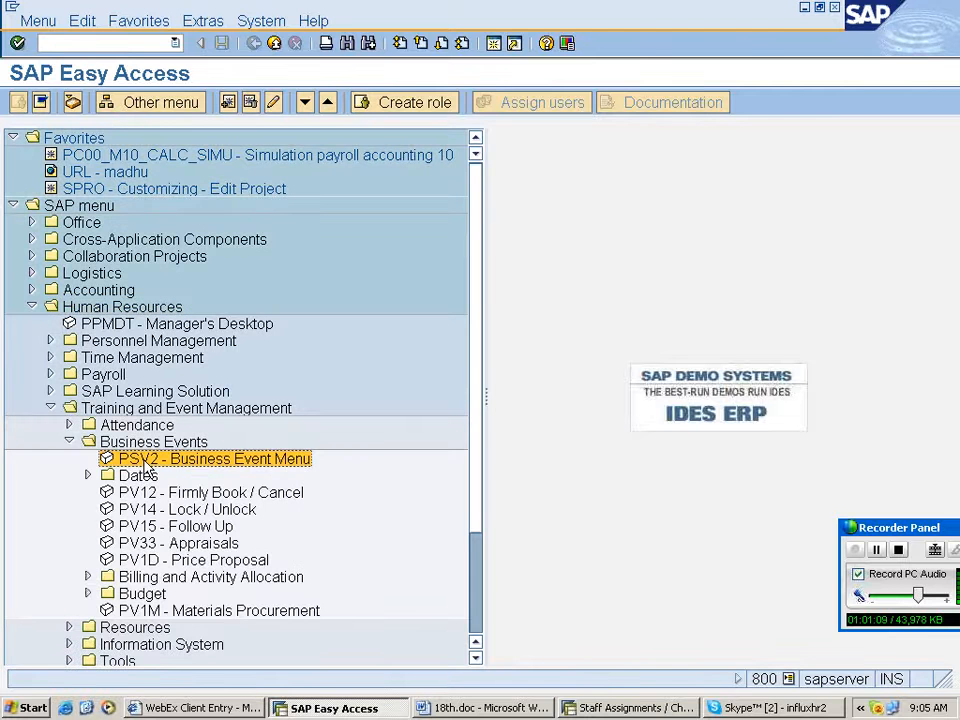
key("alt+Tab")
type("PSV2 - Business Event Menu")
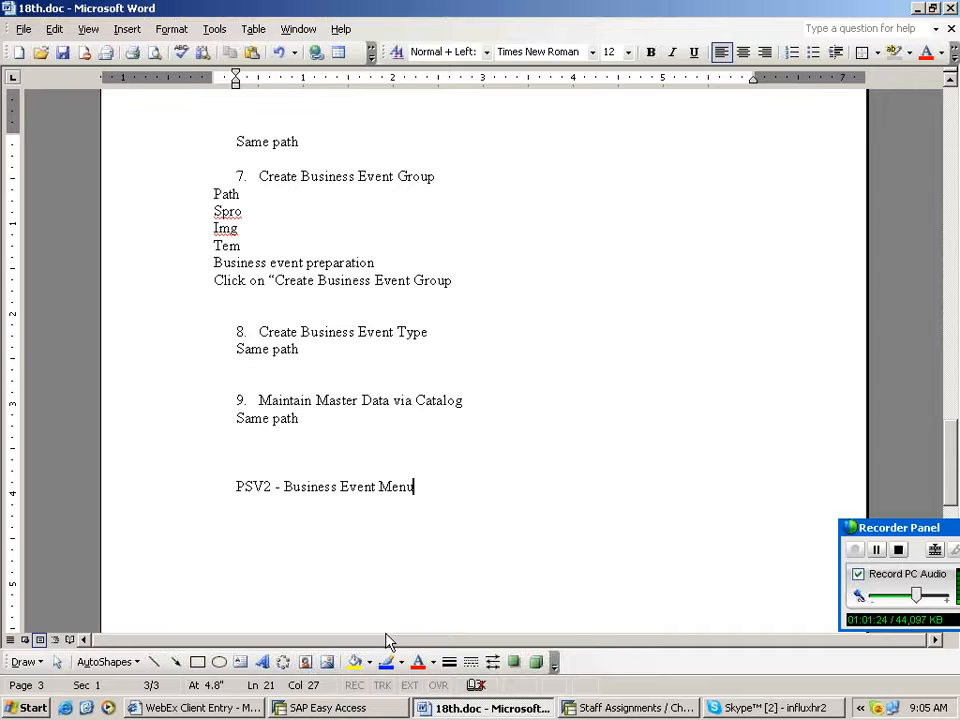
key("Return")
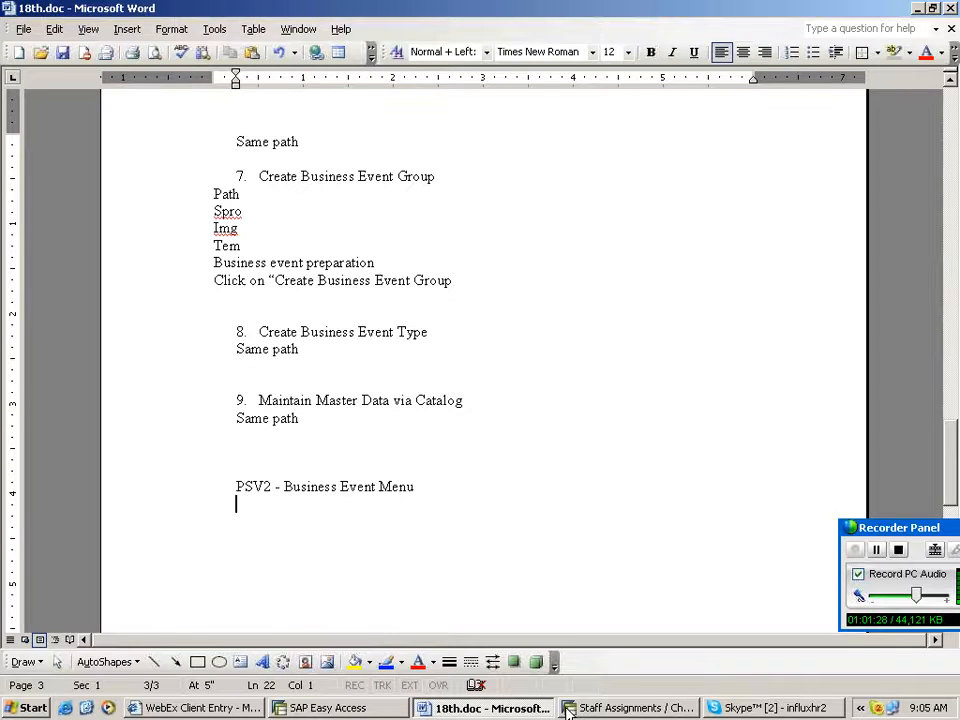
- Open the Dynamic Business Event Menu with transaction PSV2
left_click(328, 707)
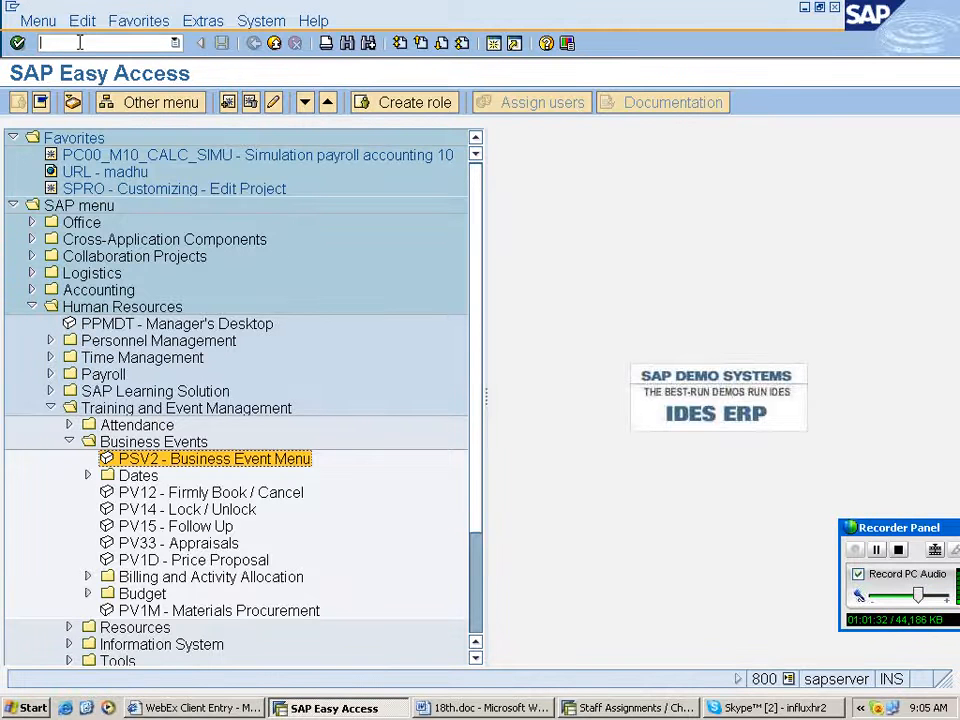
type("ps")
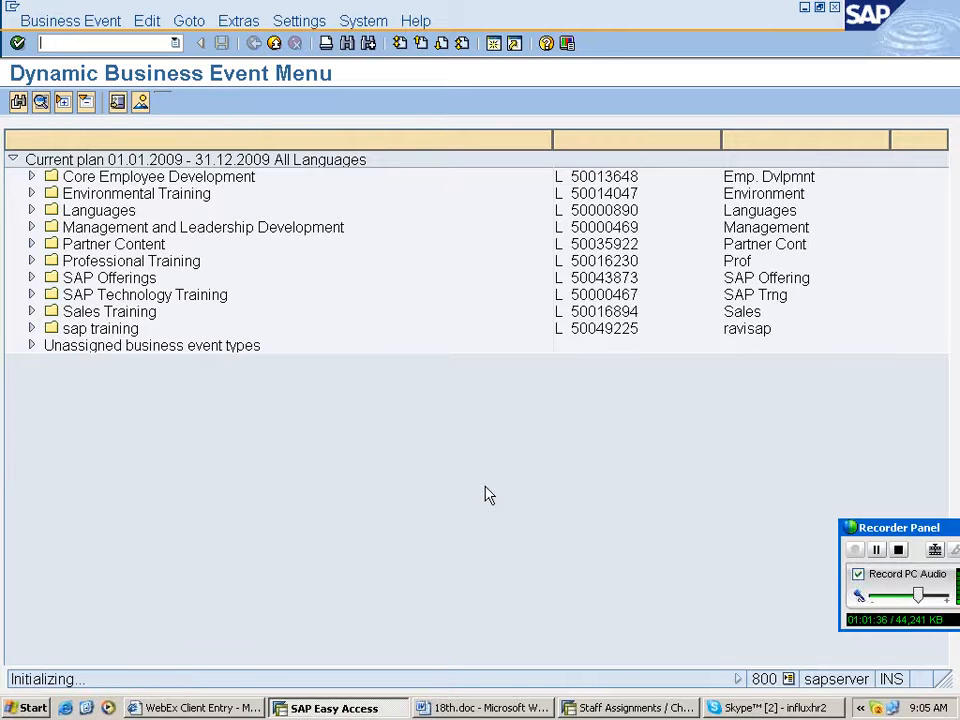
left_click(31, 328)
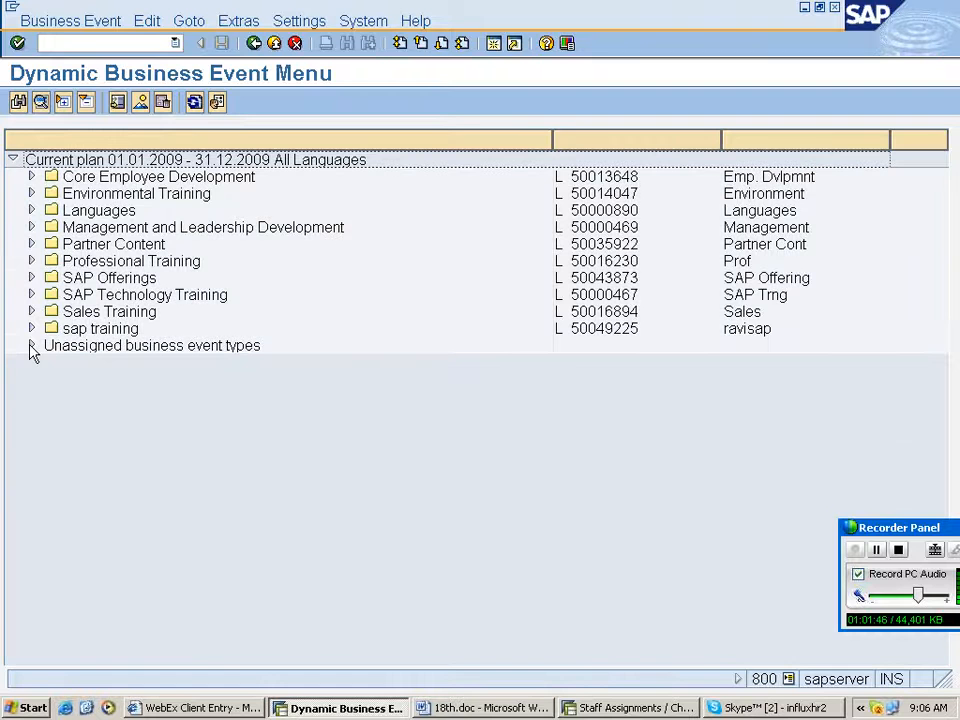
- Examine the sap training group's context options and its sap hr training course type
right_click(122, 331)
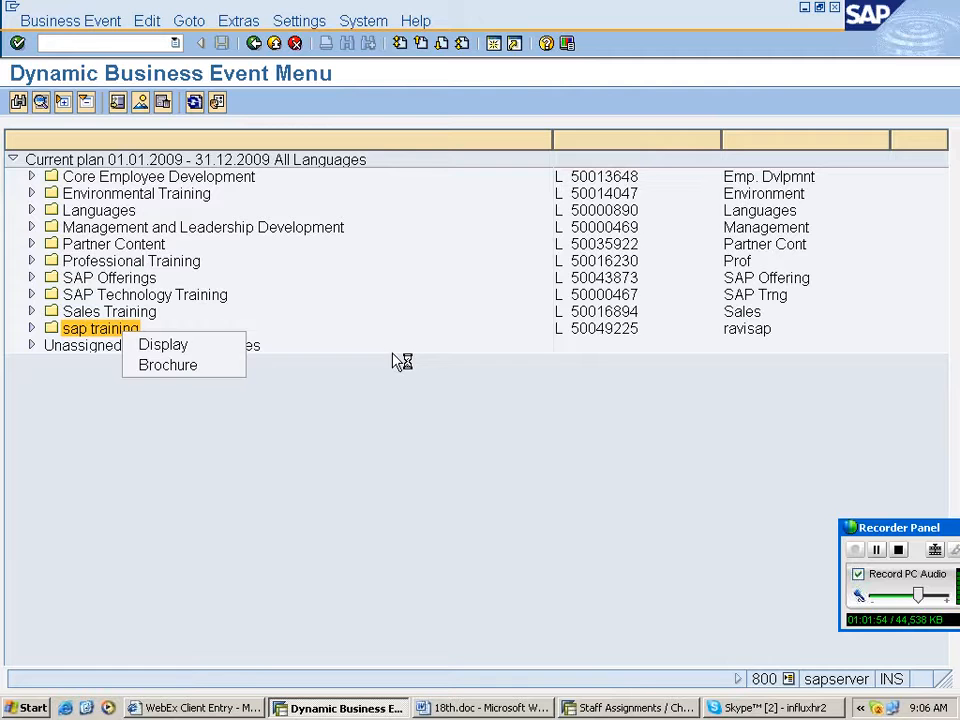
right_click(95, 336)
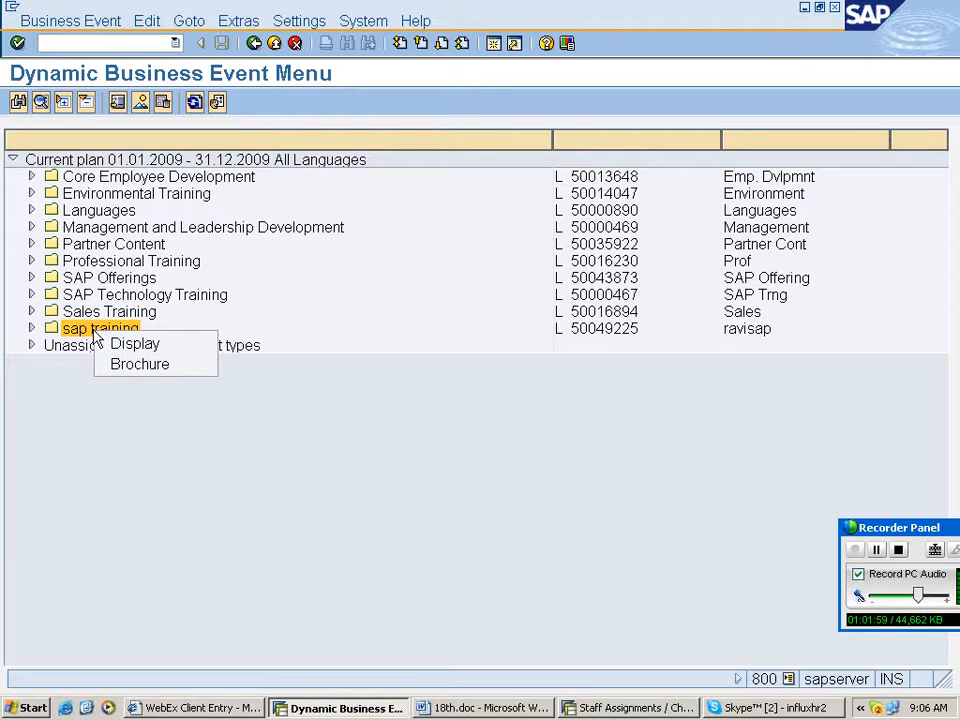
left_click(115, 366)
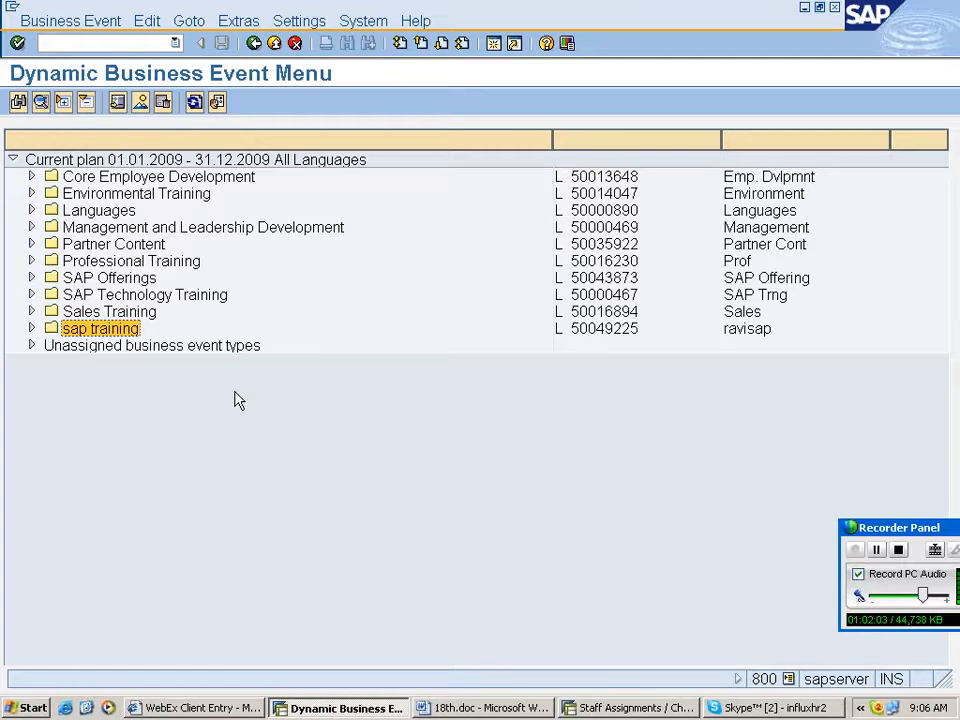
left_click(31, 329)
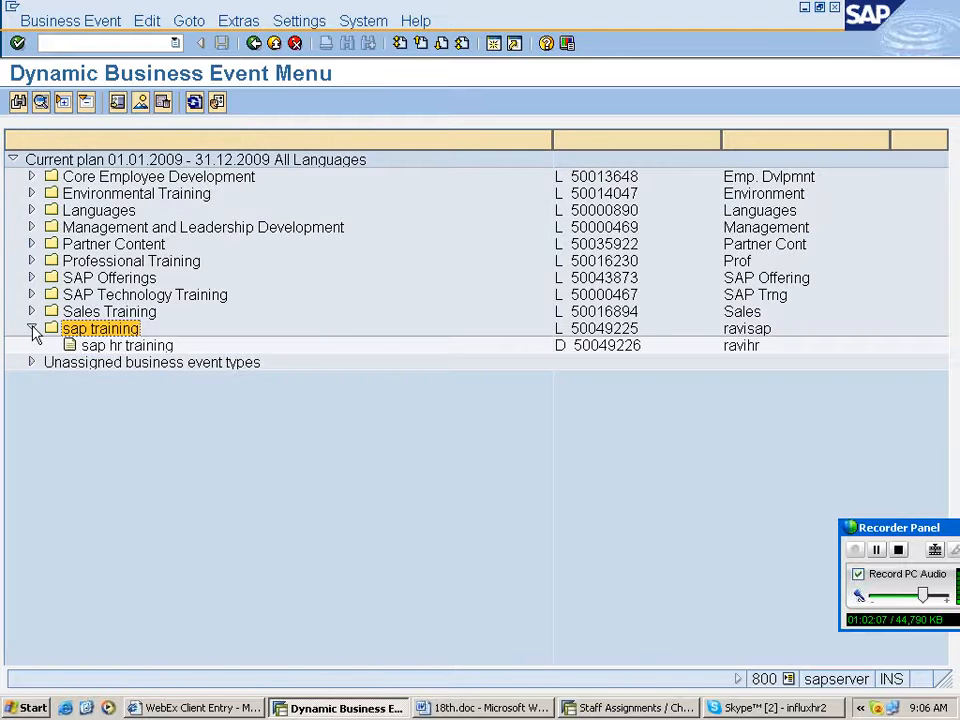
left_click(31, 329)
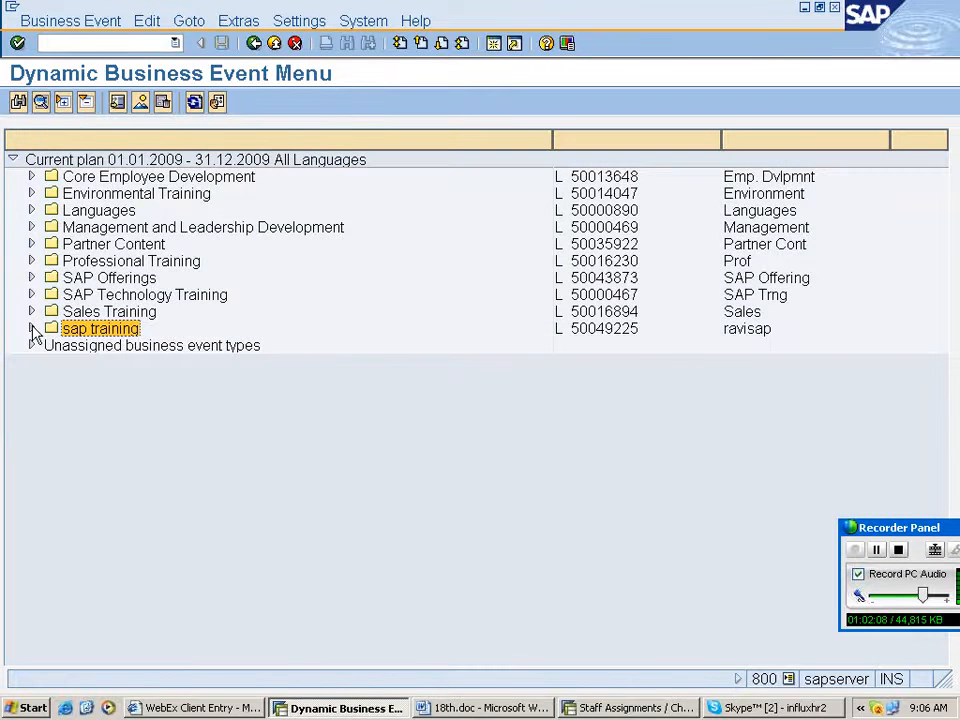
left_click(31, 329)
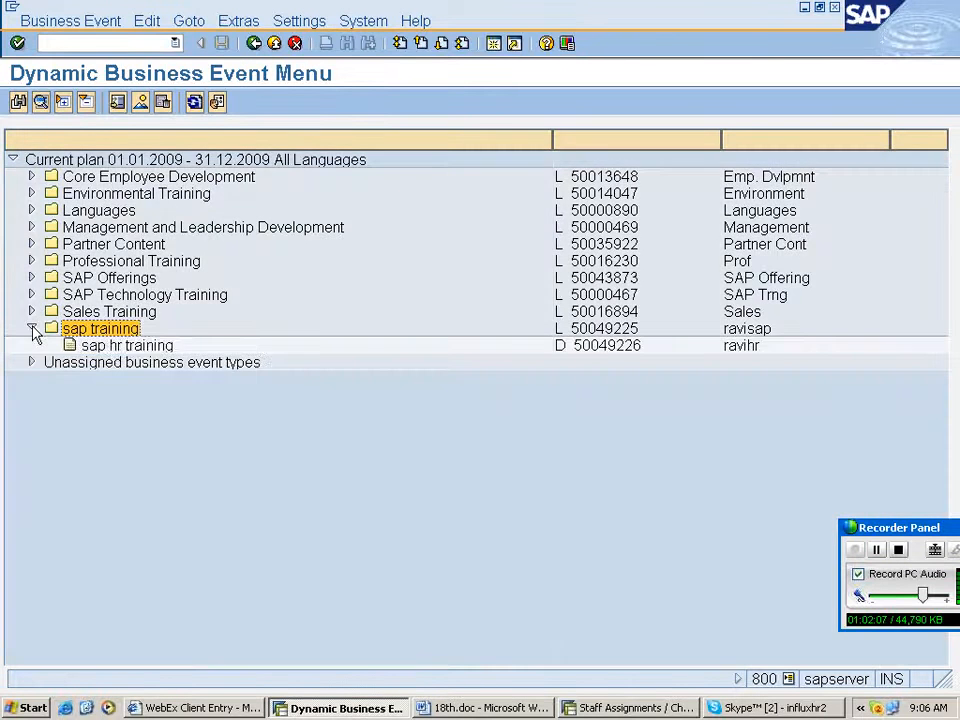
right_click(112, 346)
right_click(134, 346)
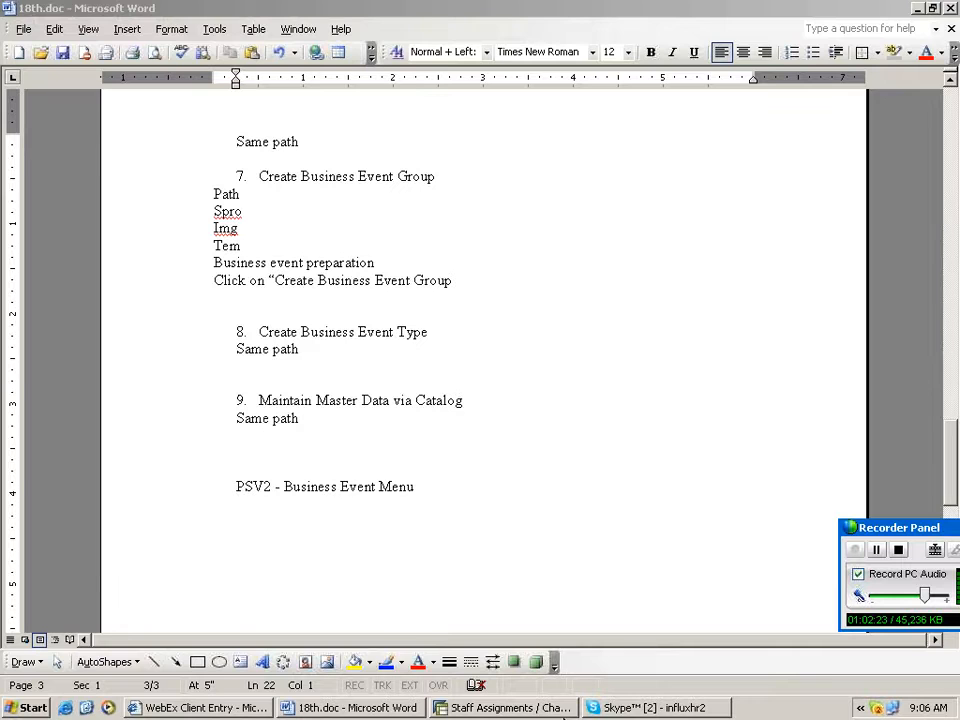
left_click(565, 713)
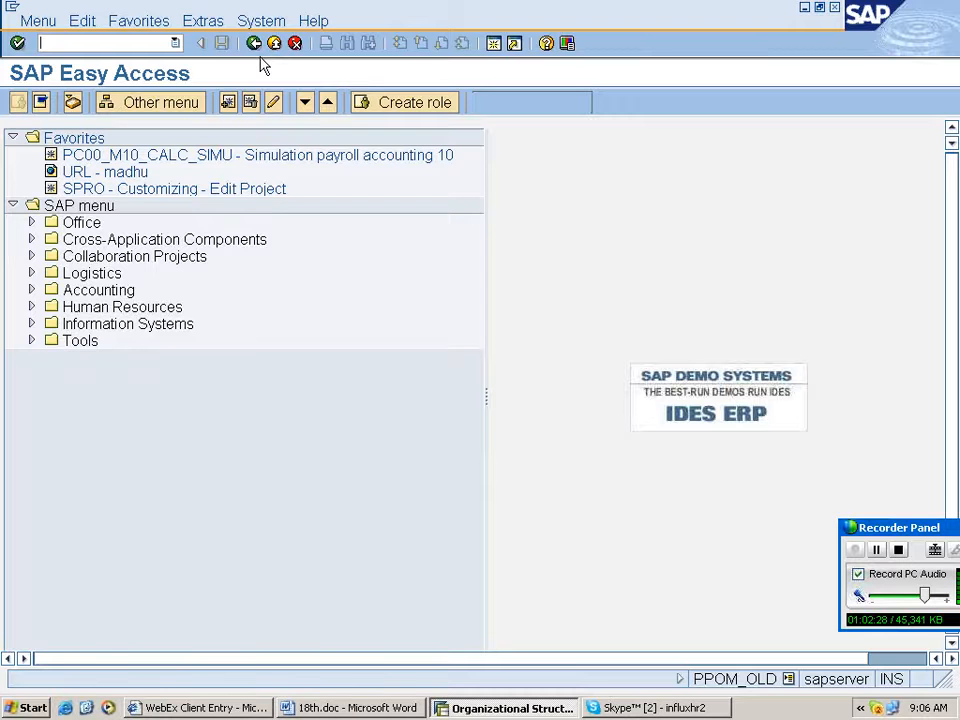
right_click(358, 141)
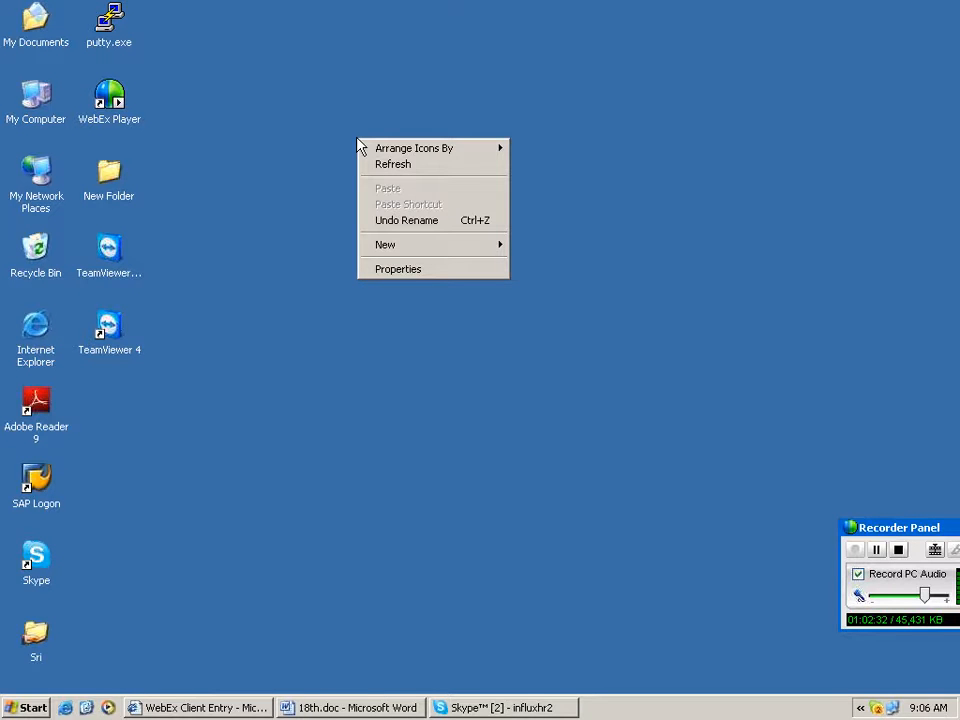
left_click(387, 168)
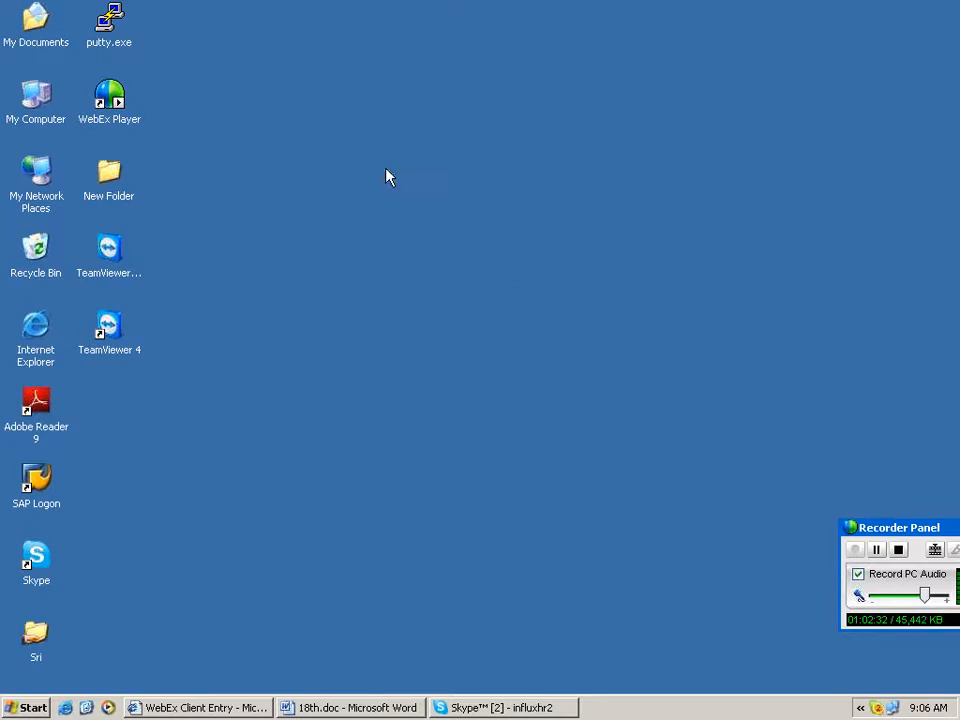
right_click(358, 141)
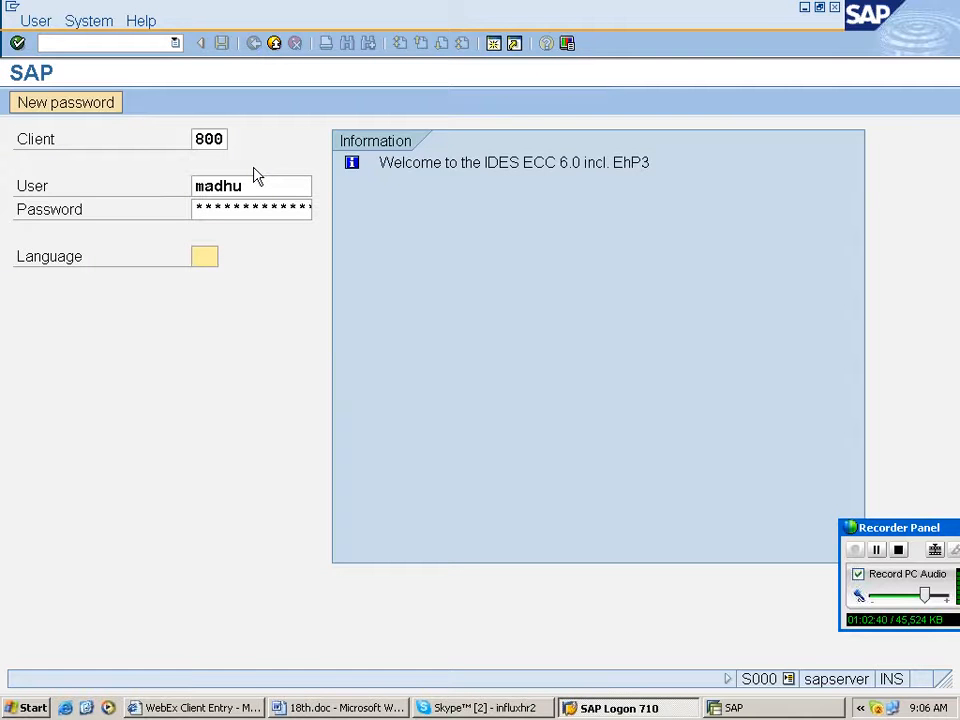
- Log on to SAP client 800 with the user's account
key("shift+Tab")
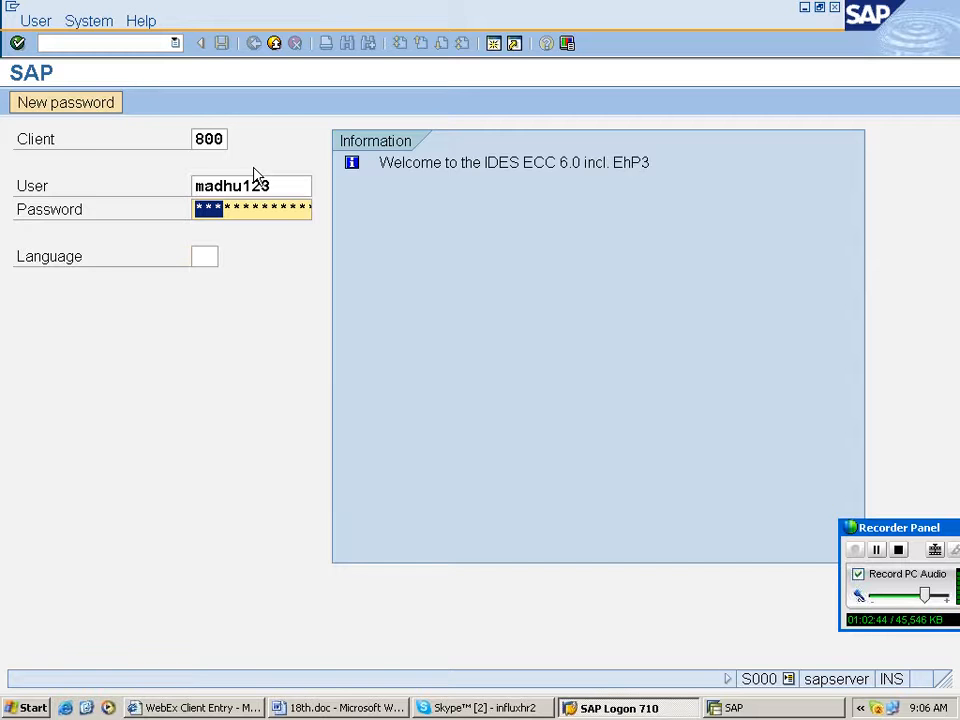
key("Return")
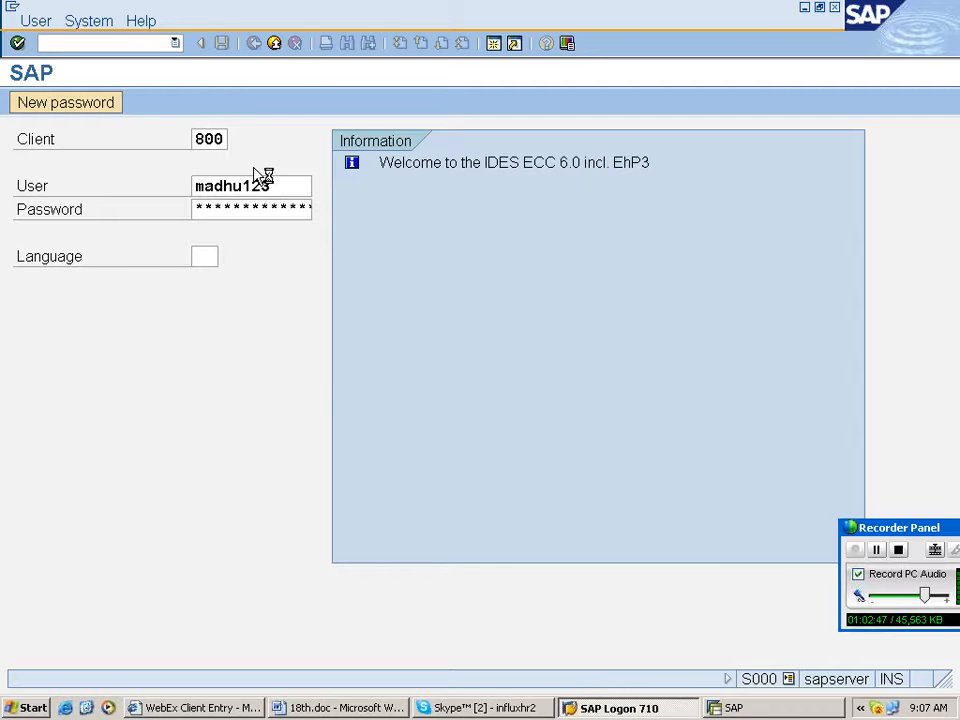
- Reopen PSV2 and review the sap hr training course type's data tabs up to Relationships
left_click(146, 43)
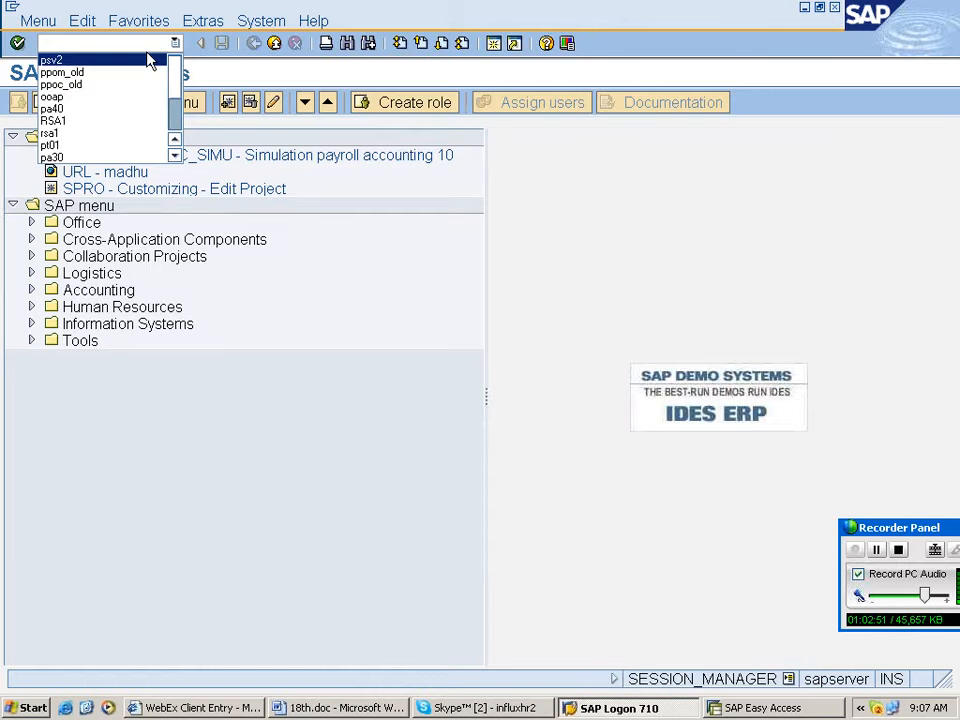
left_click(148, 62)
key("Return")
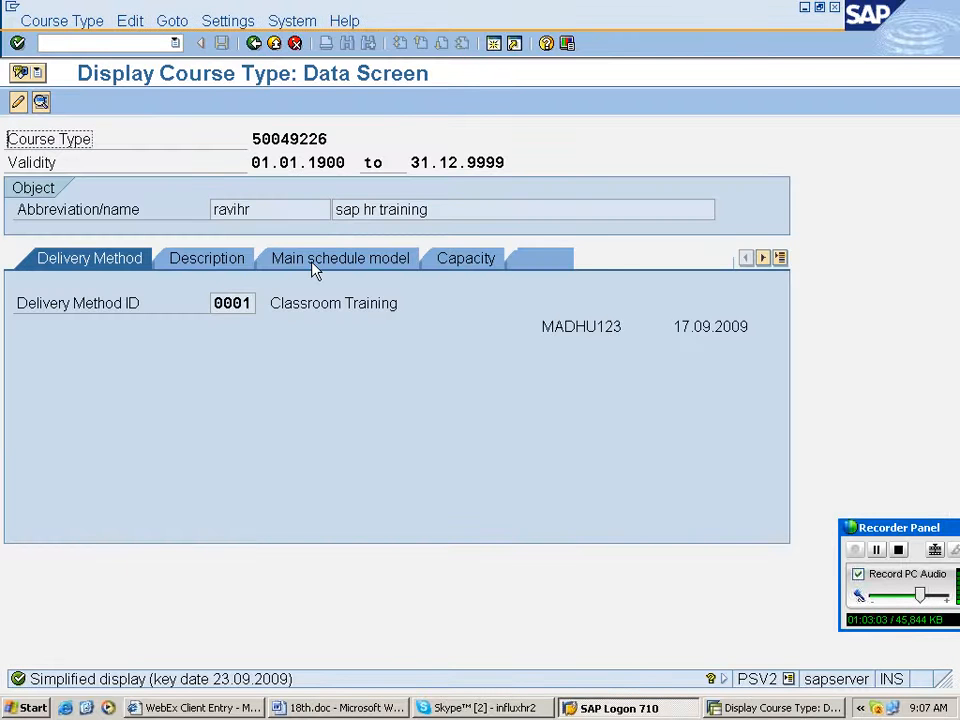
left_click(625, 264)
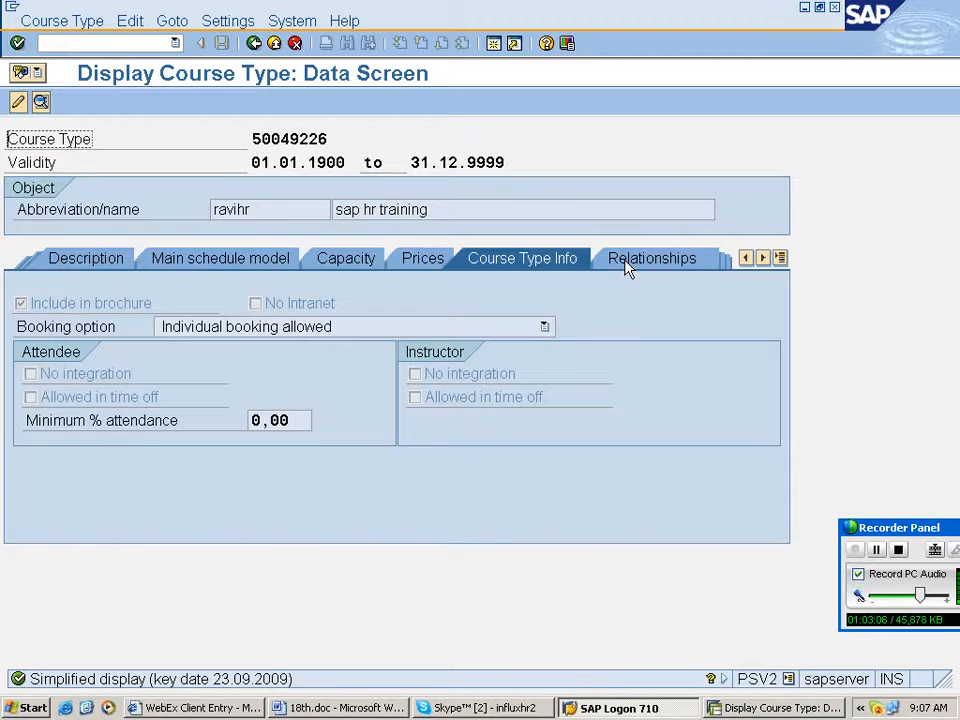
left_click(625, 264)
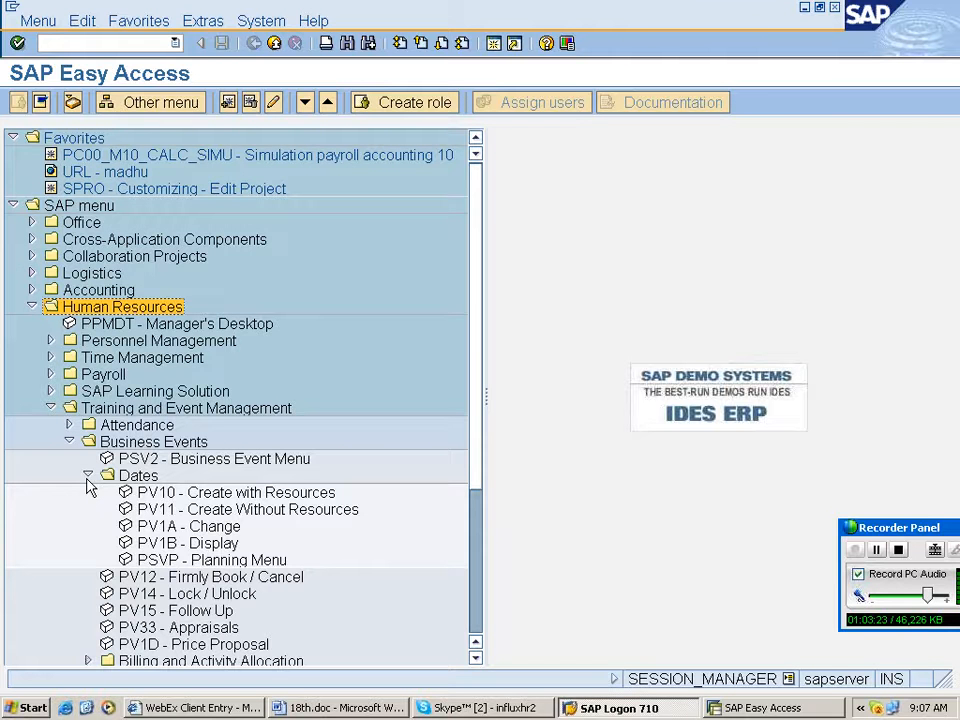
- Open the Business Event Prices report from the Training and Event Management Information System reports
left_click(69, 442)
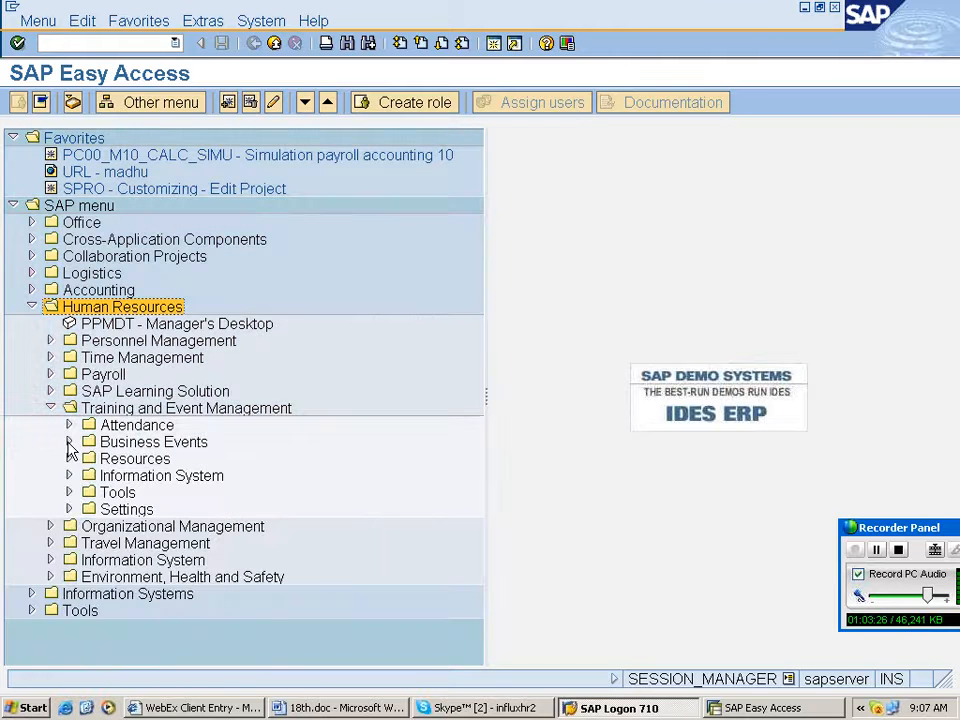
left_click(69, 475)
left_click(88, 509)
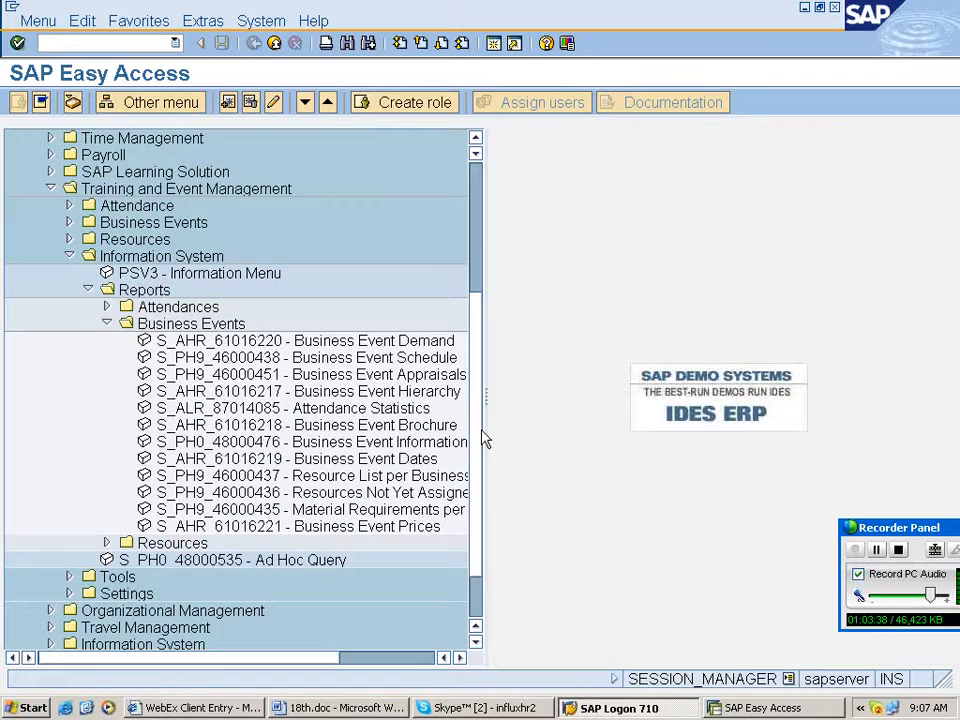
left_click_drag(485, 438, 632, 443)
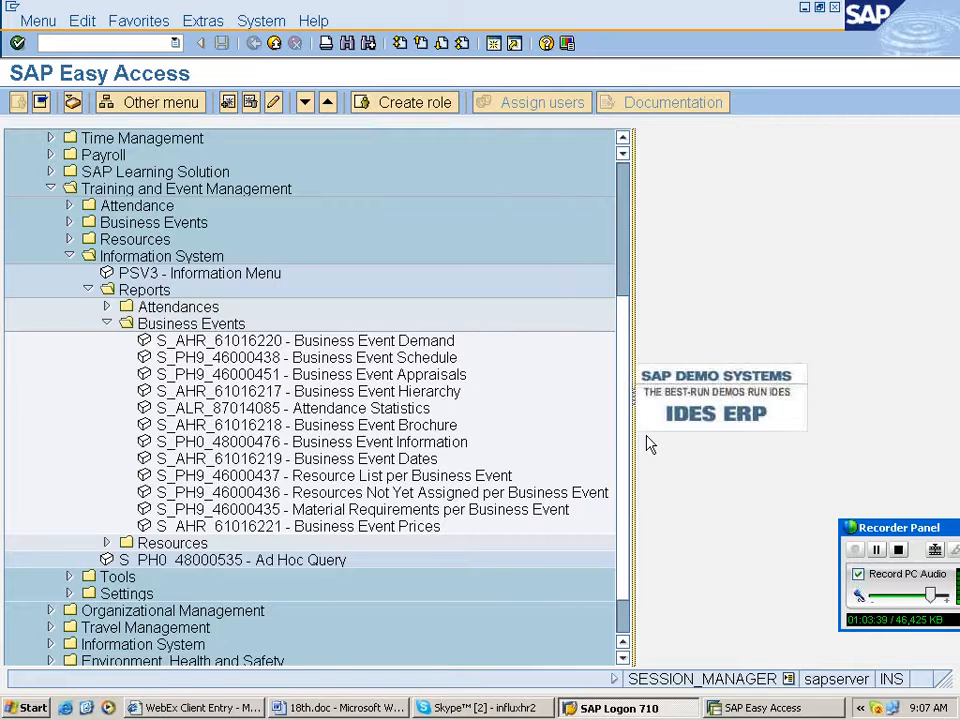
left_click(355, 528)
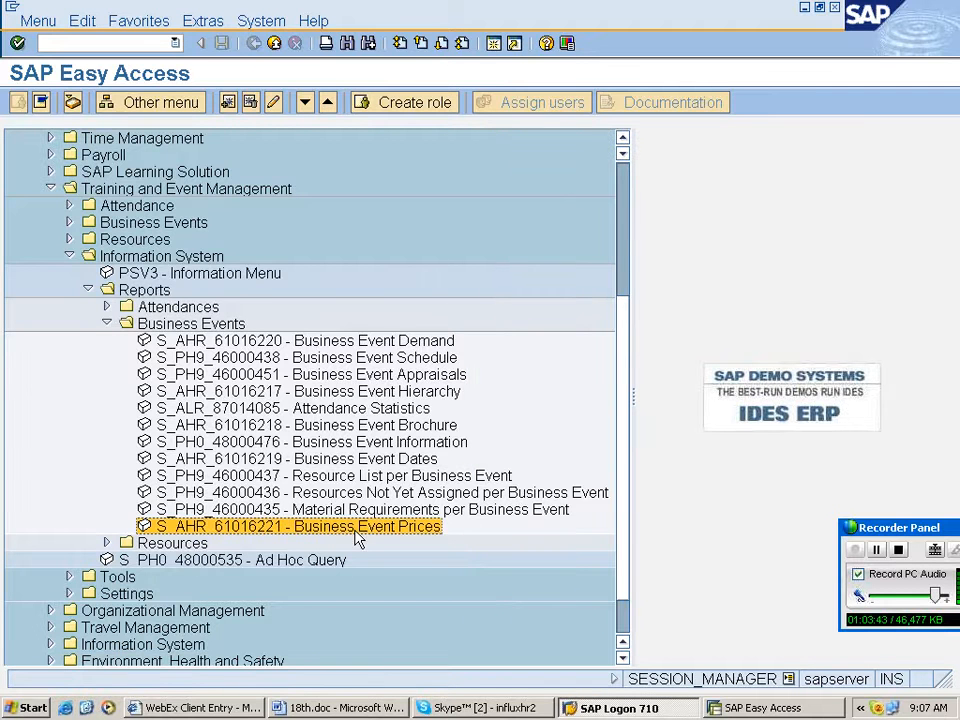
left_click(450, 709)
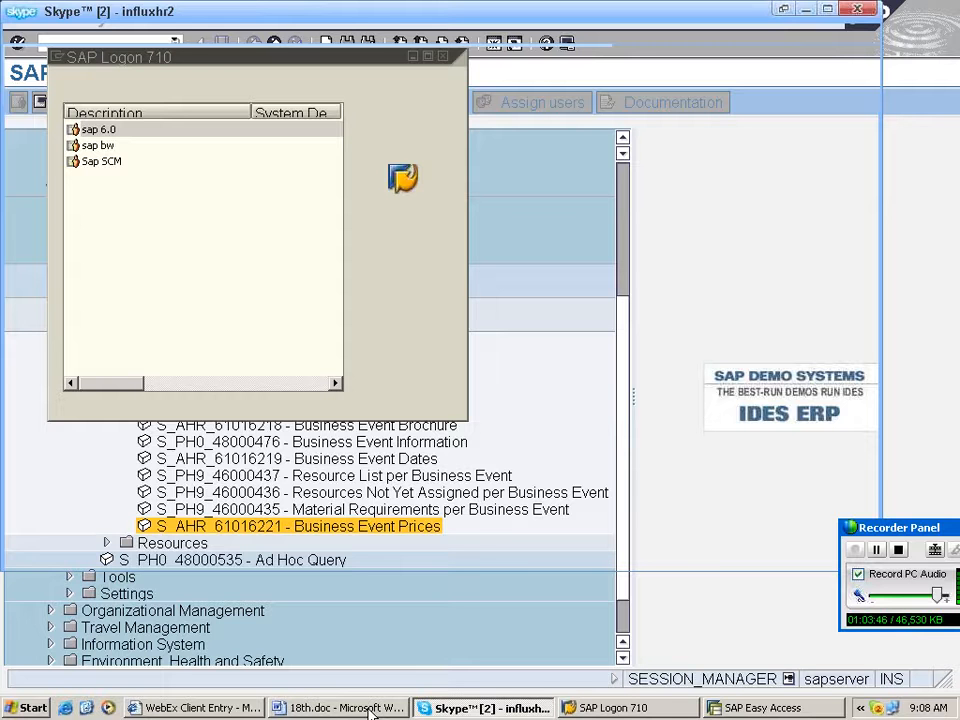
left_click(370, 710)
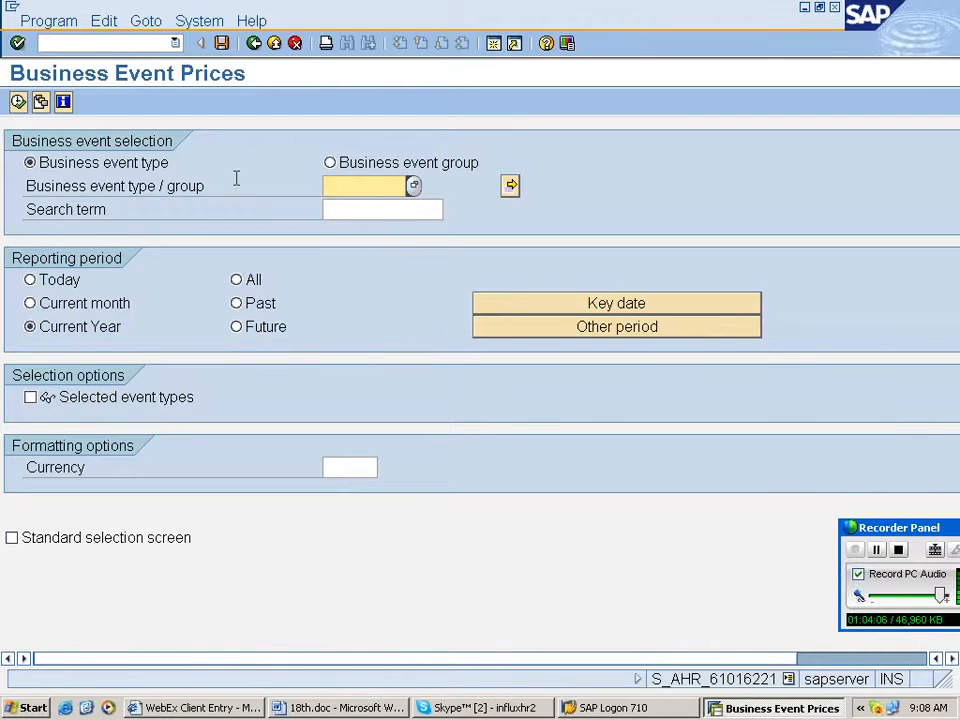
- Search for the course type with search term rahu and display its business event prices
key("F4")
type("rah*")
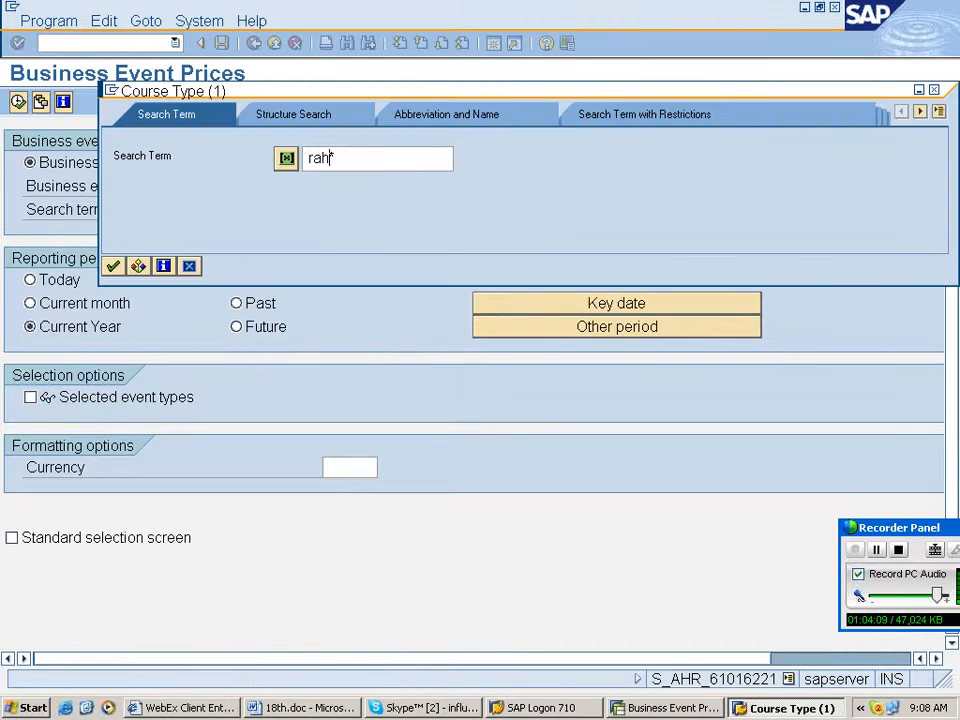
type("u")
key("Return")
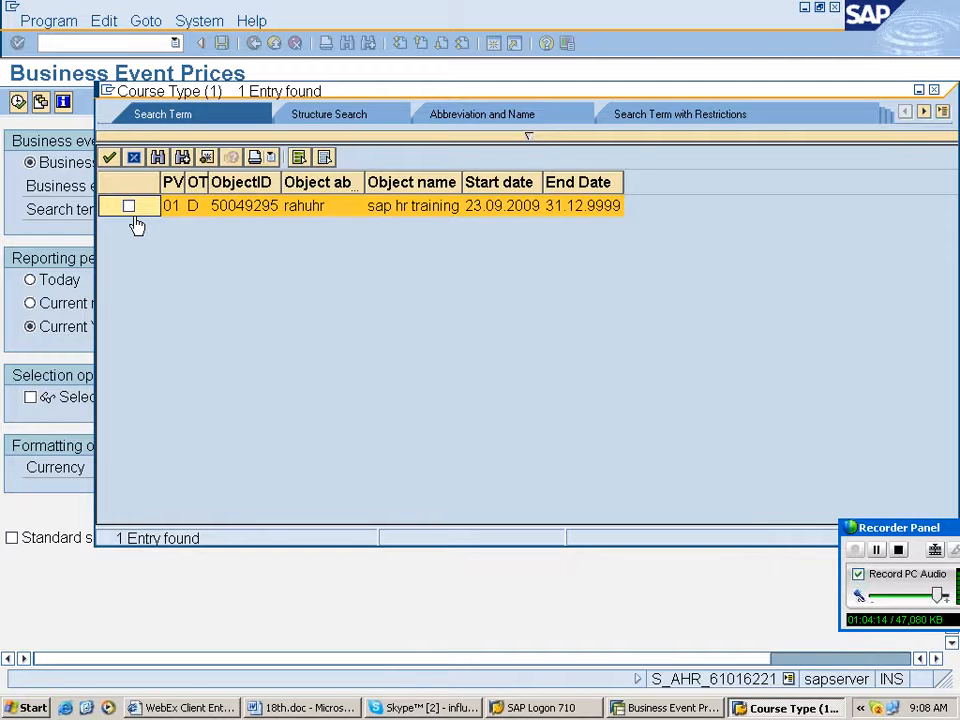
double_click(137, 210)
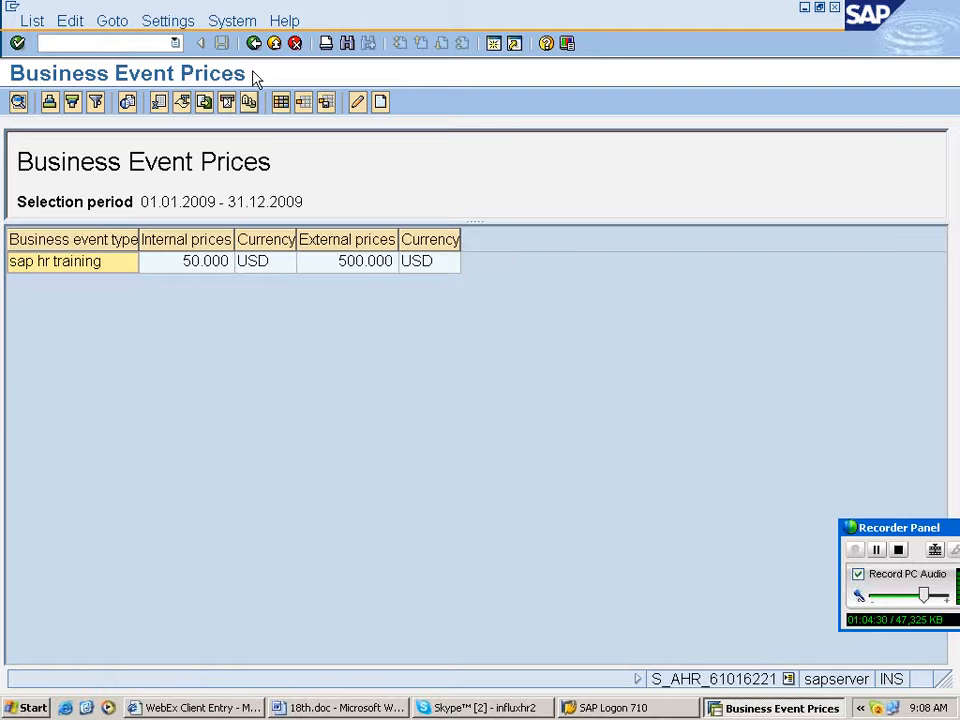
- Return to SAP Easy Access and expand the Resources reports folder
left_click(254, 44)
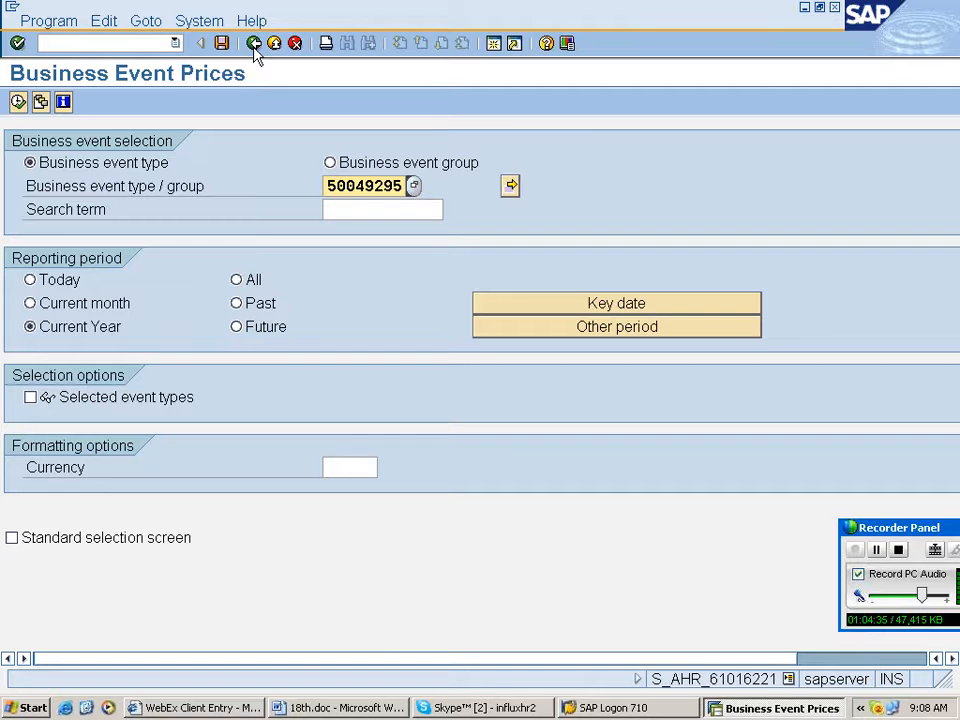
left_click(254, 45)
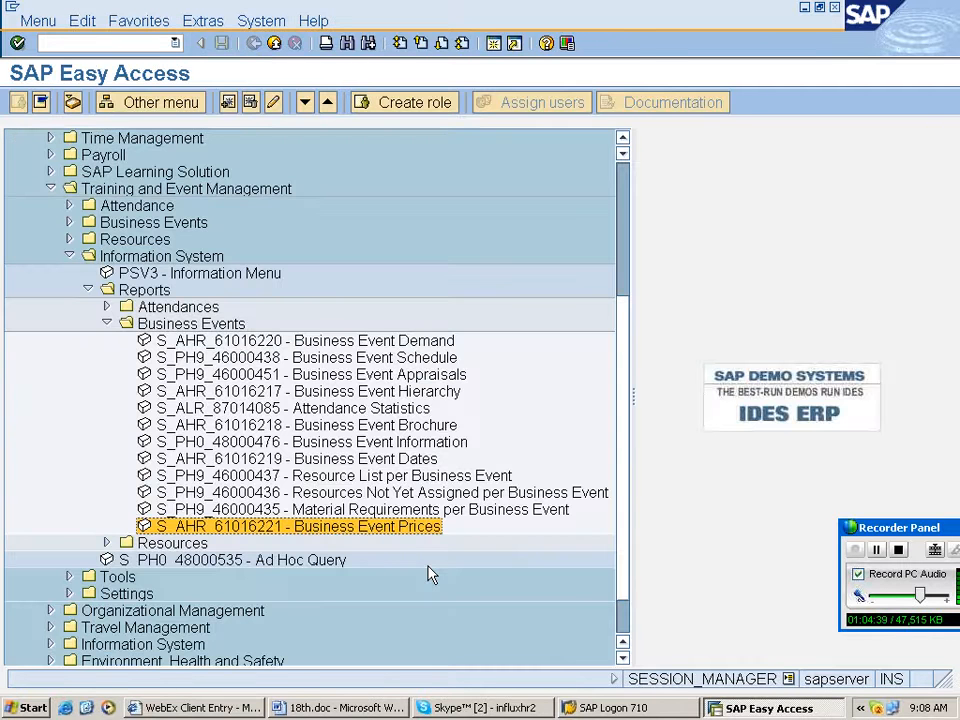
left_click(106, 543)
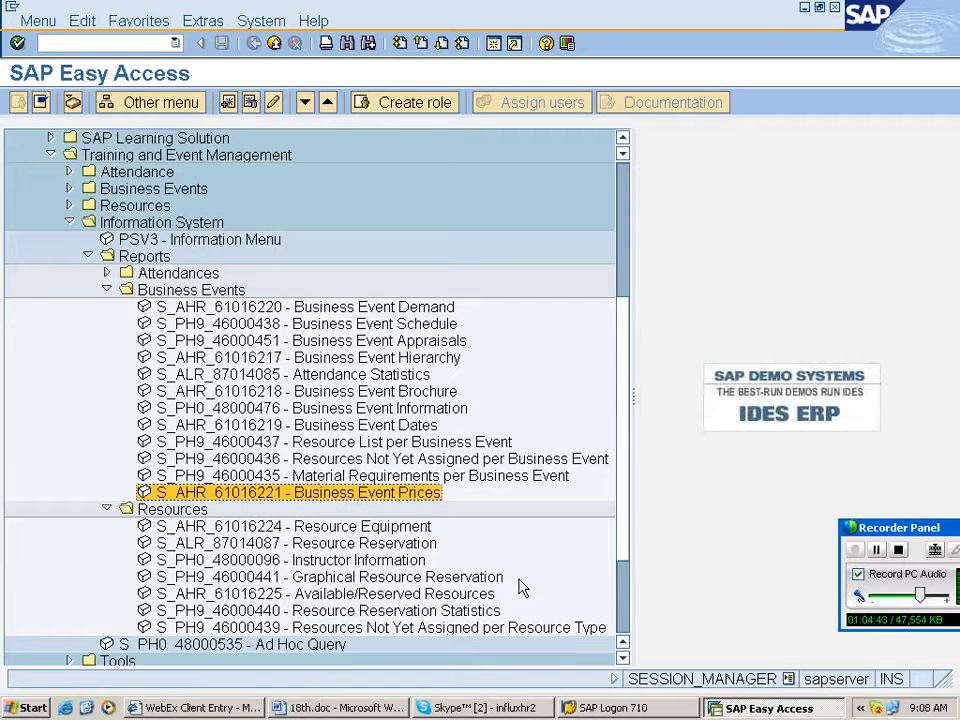
scroll(519, 588, "down", 1)
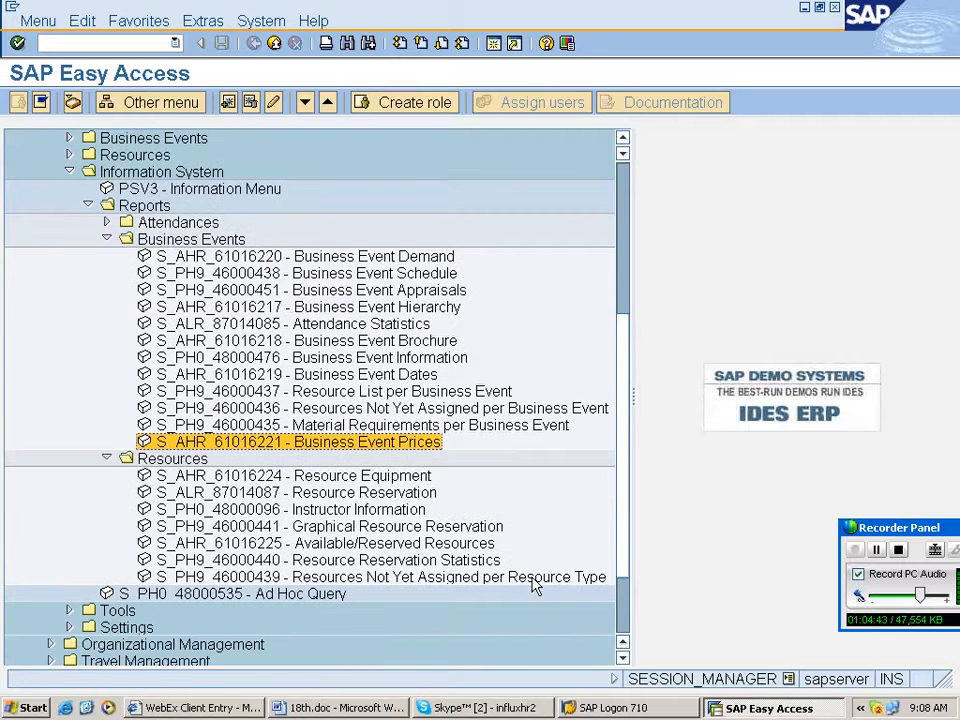
- Open the Business Event Demand report from the Business Events information system reports
scroll(519, 588, "up", 1)
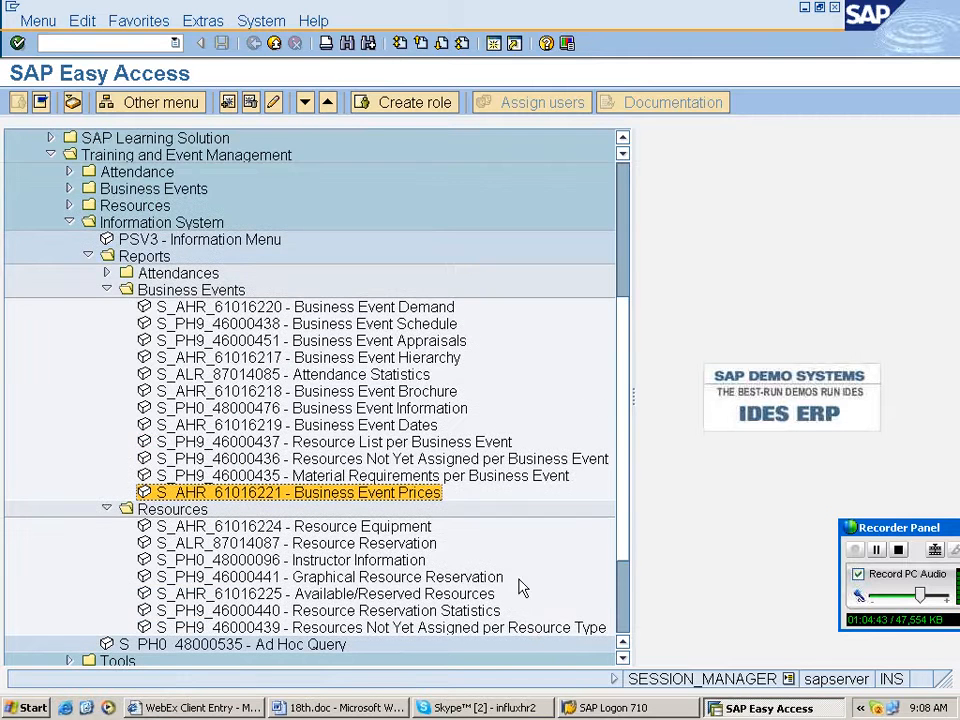
scroll(519, 588, "down", 1)
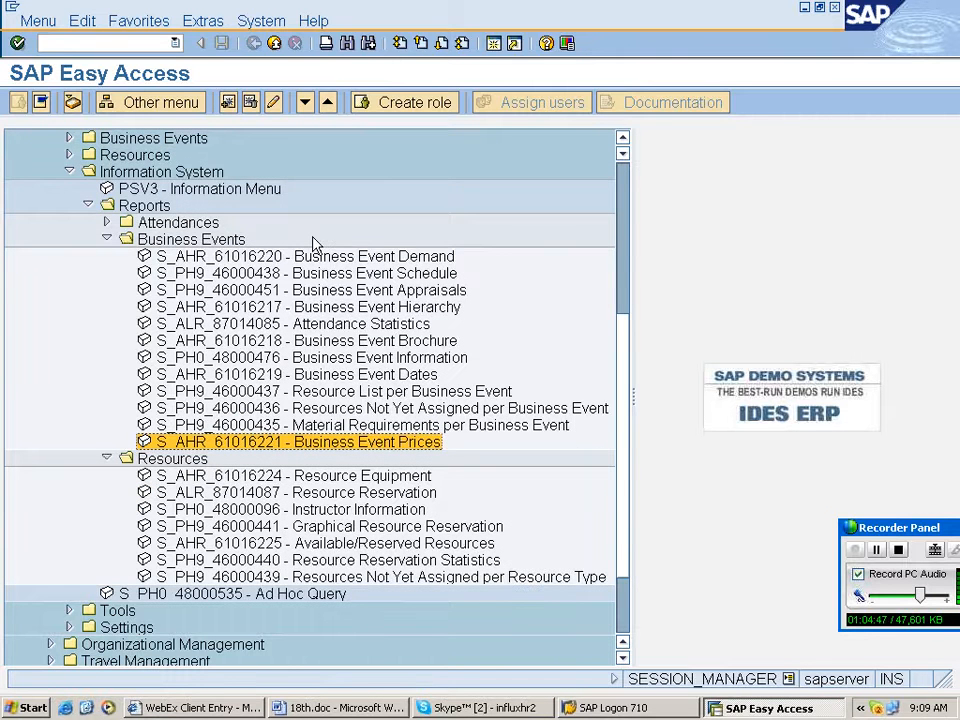
left_click(328, 258)
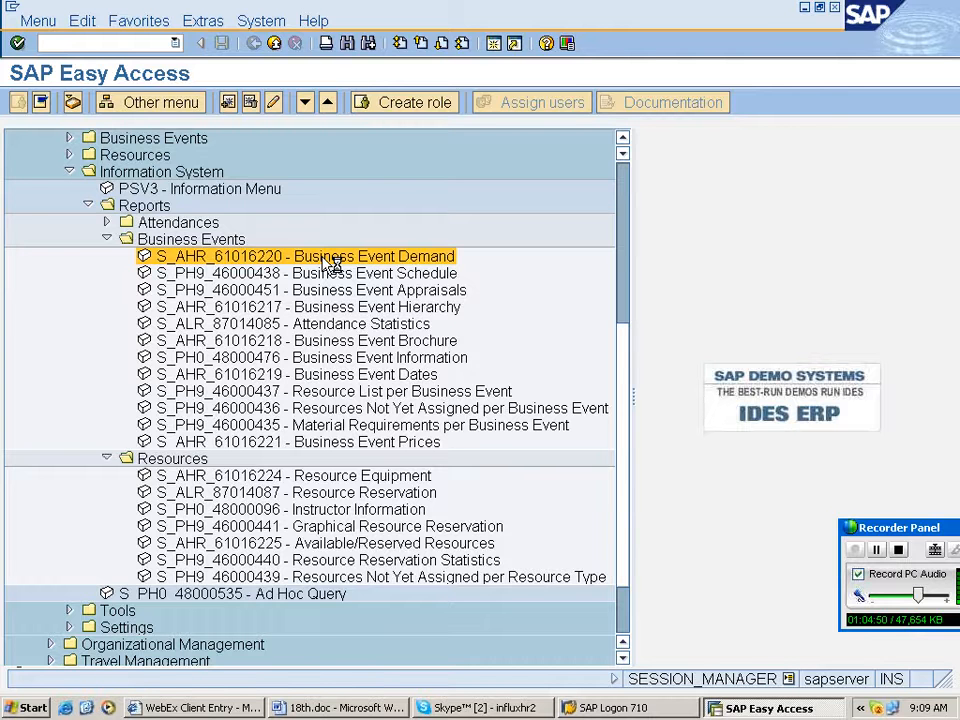
double_click(330, 258)
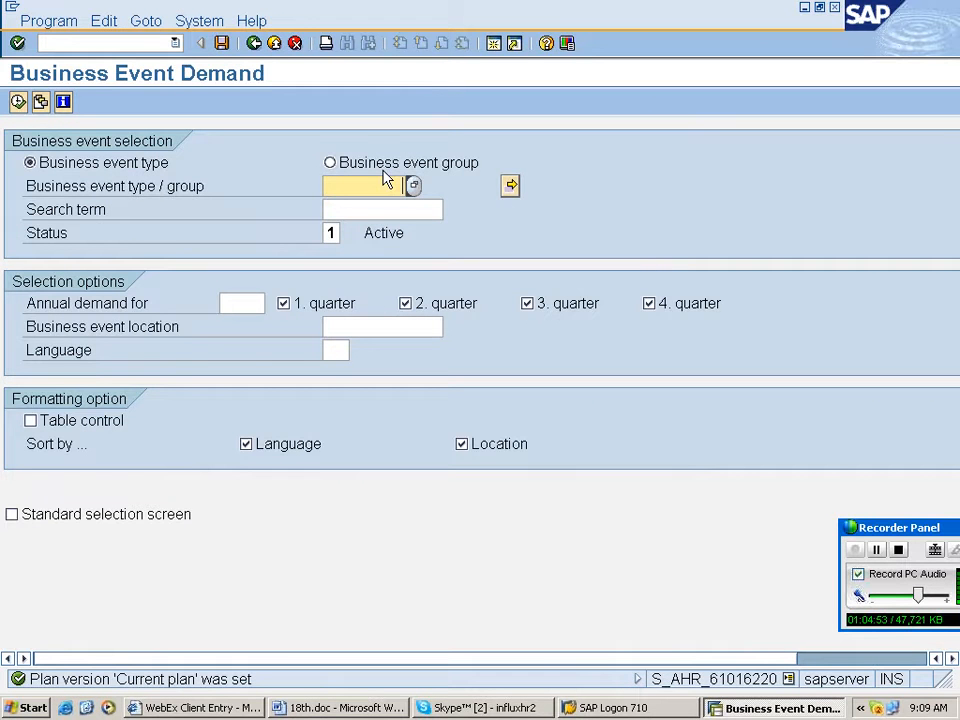
- Pick the course type rahuhr through the search help and try to execute the report
key("F4")
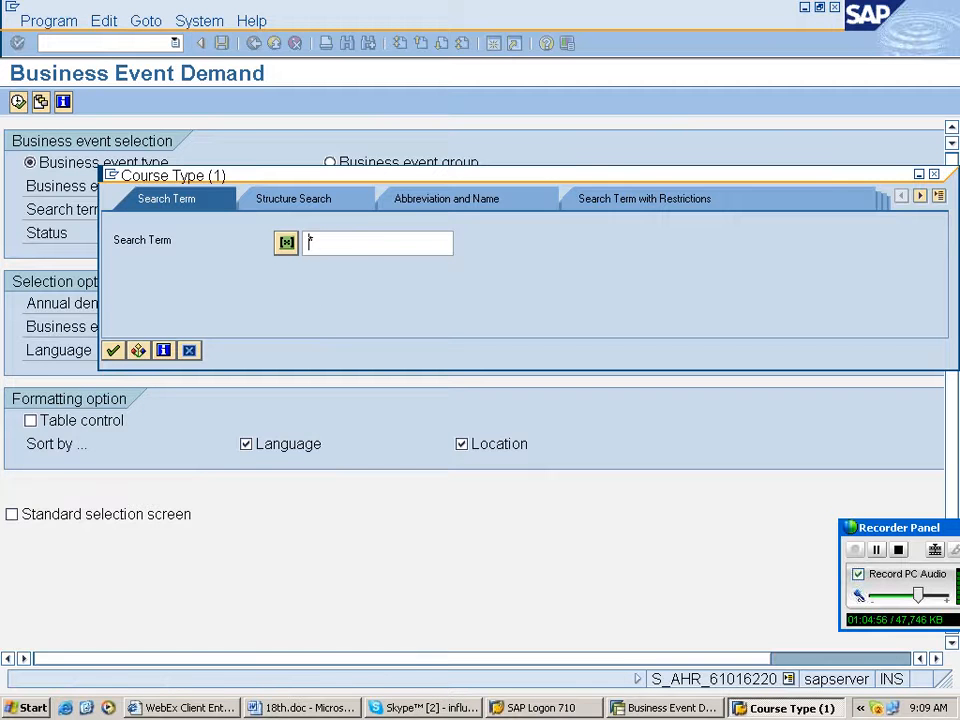
type("rahuhr")
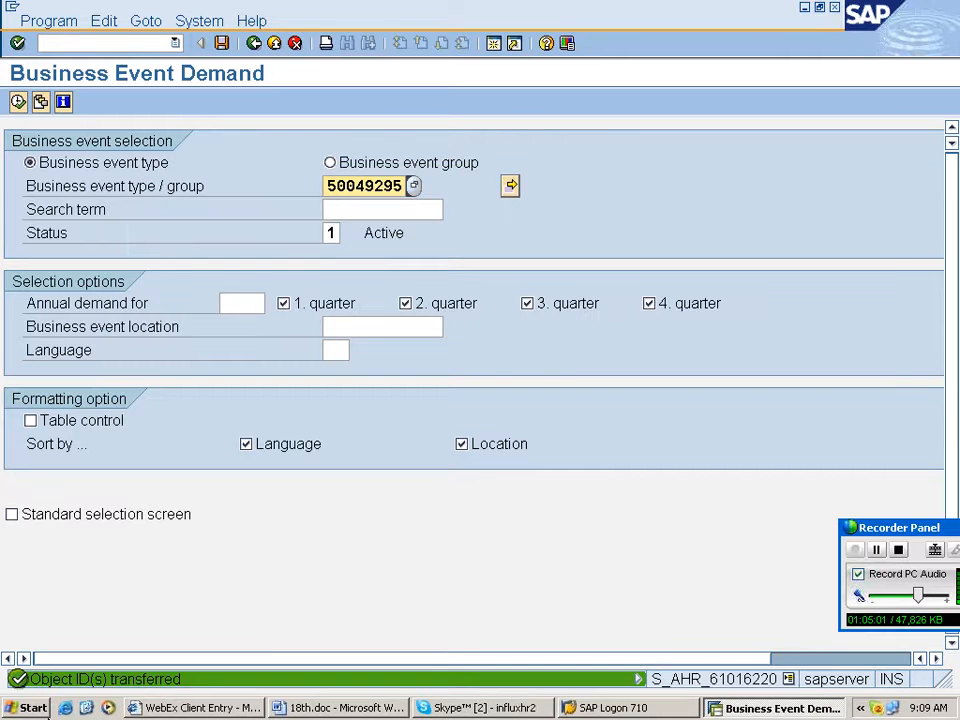
key("F8")
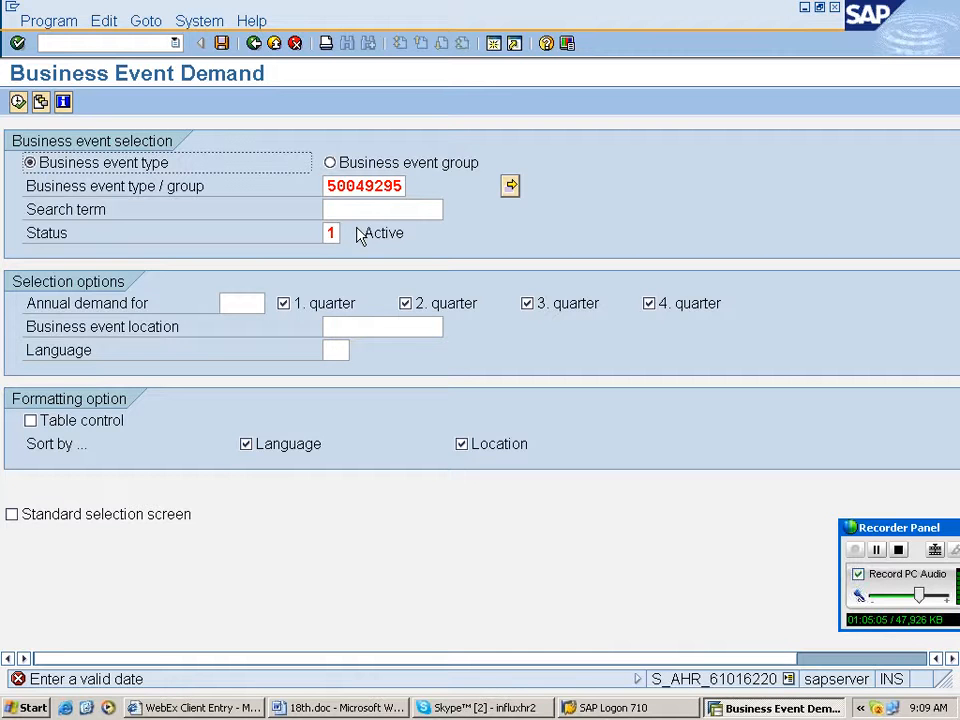
- Clear the 1st and 2nd quarter options, keeping the 3rd and 4th quarters, and try executing again
left_click(380, 304)
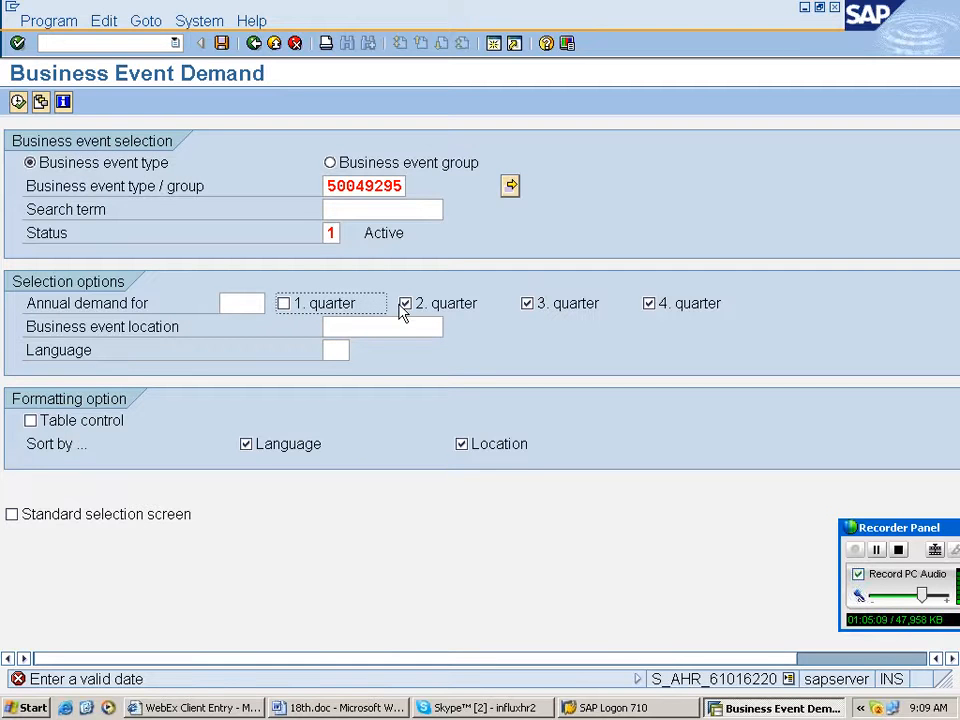
left_click(405, 304)
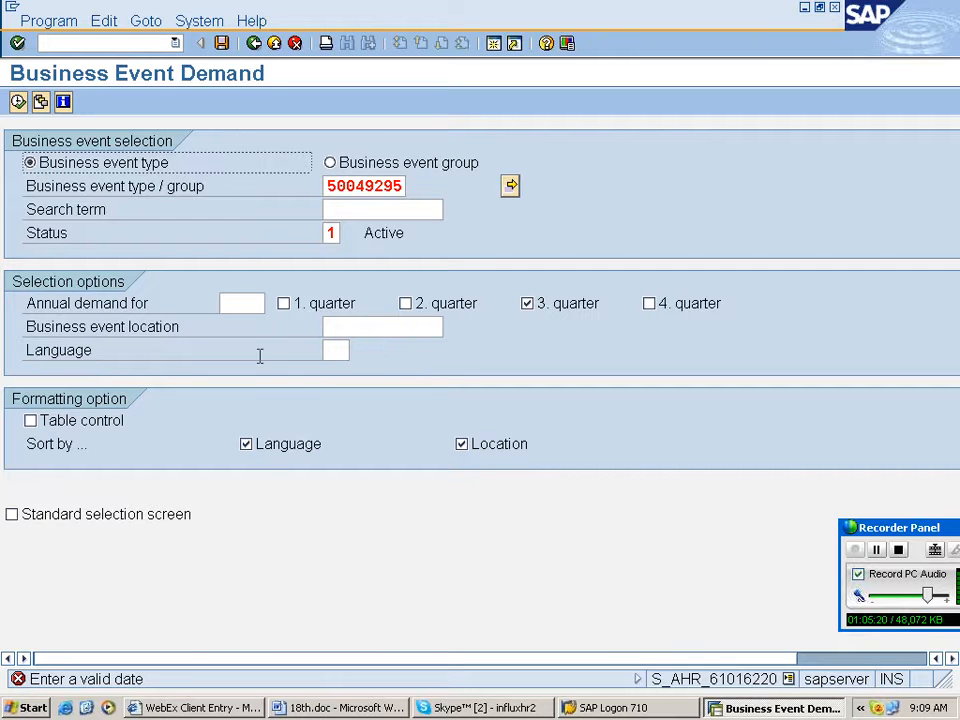
left_click(649, 303)
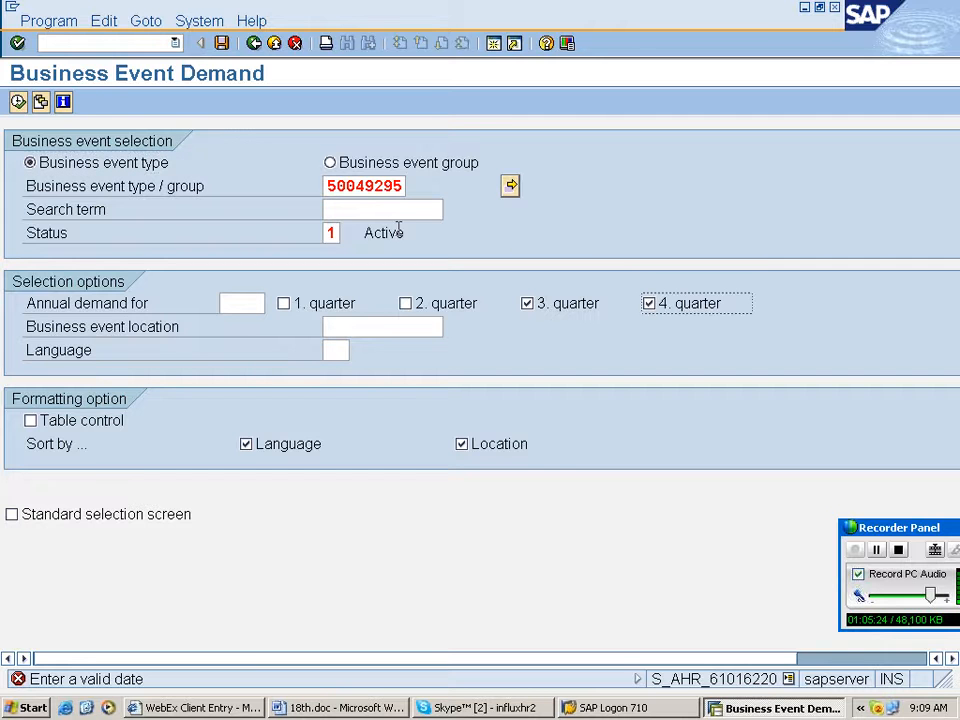
left_click(18, 102)
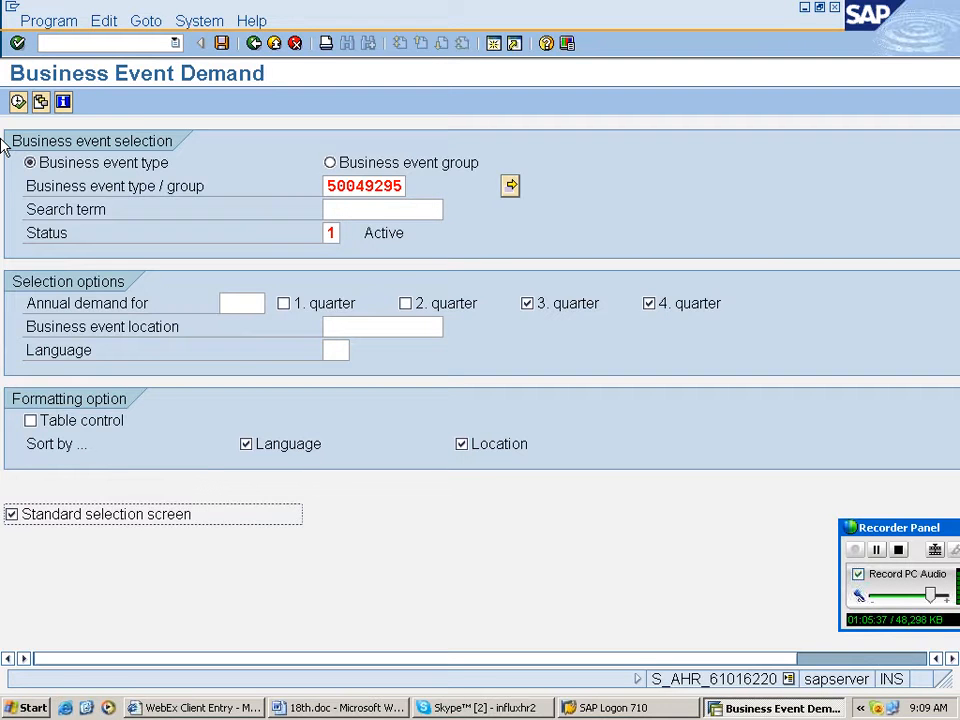
- Reselect the course type rahuhr from the search help and choose Active as the status
key("Return")
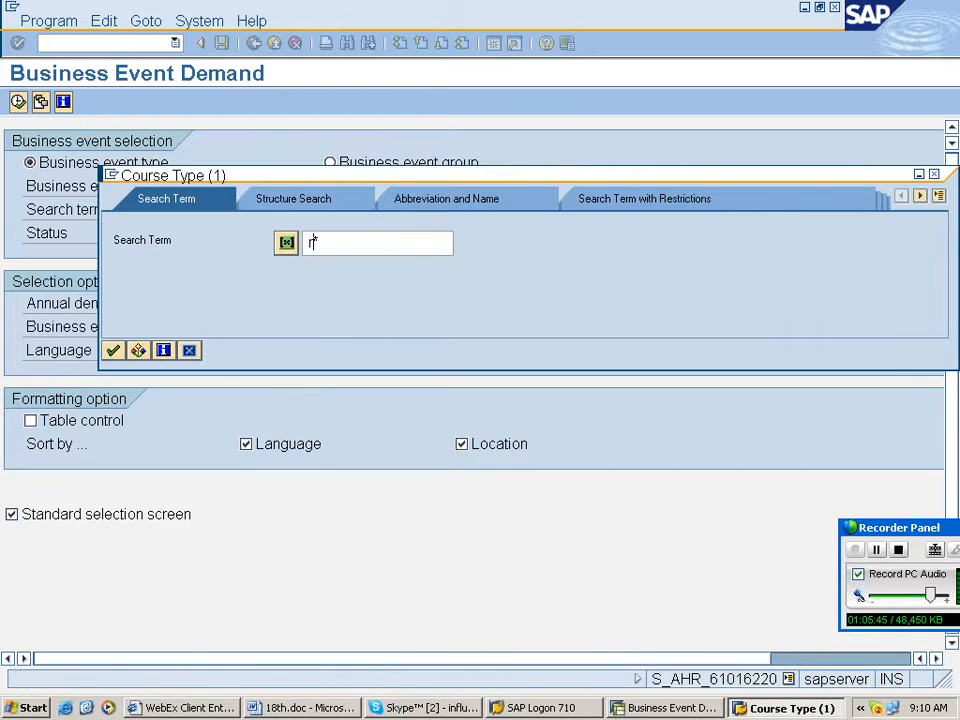
key("Return")
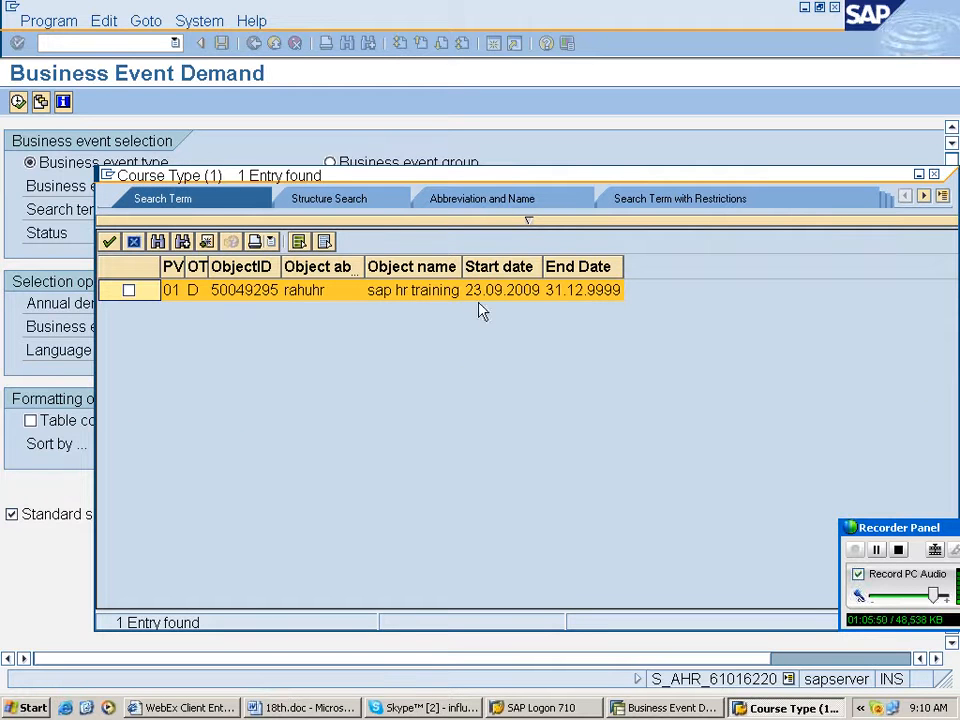
double_click(238, 292)
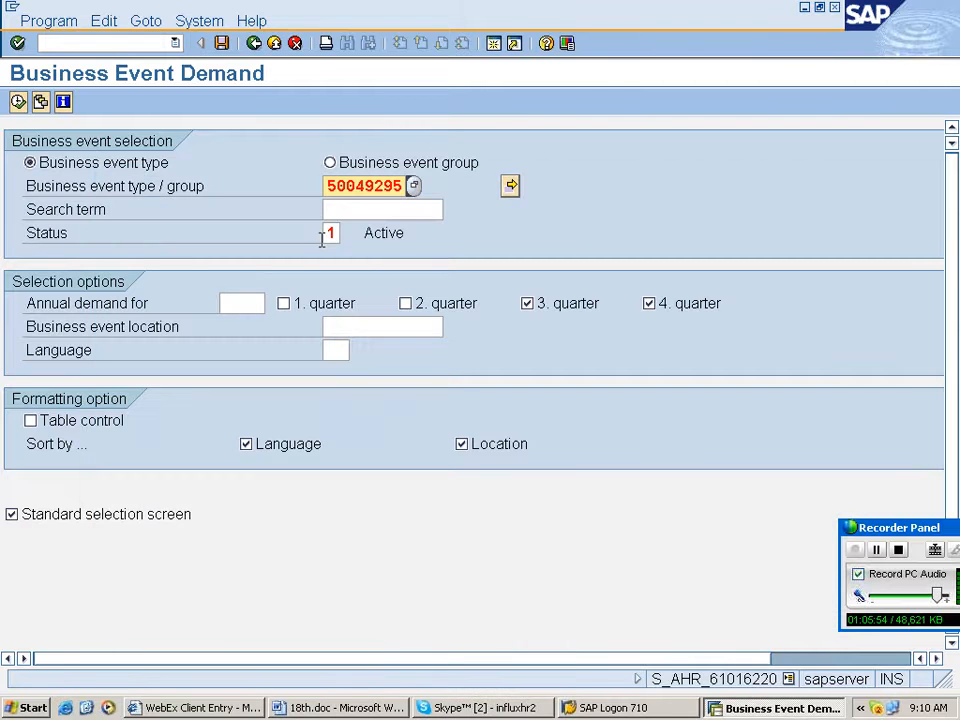
key("F4")
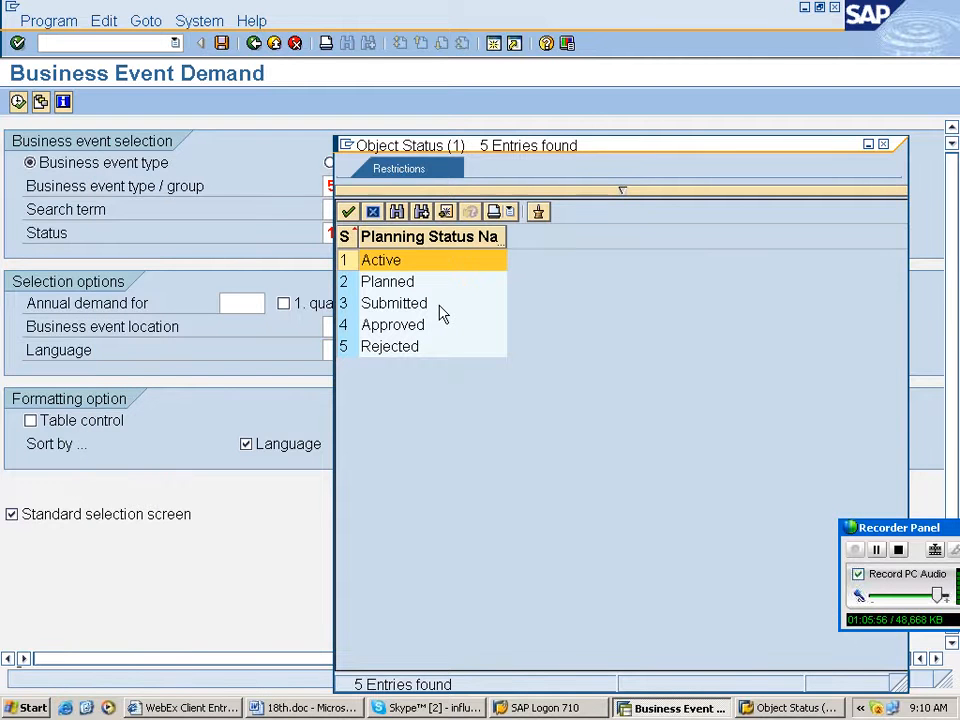
key("Return")
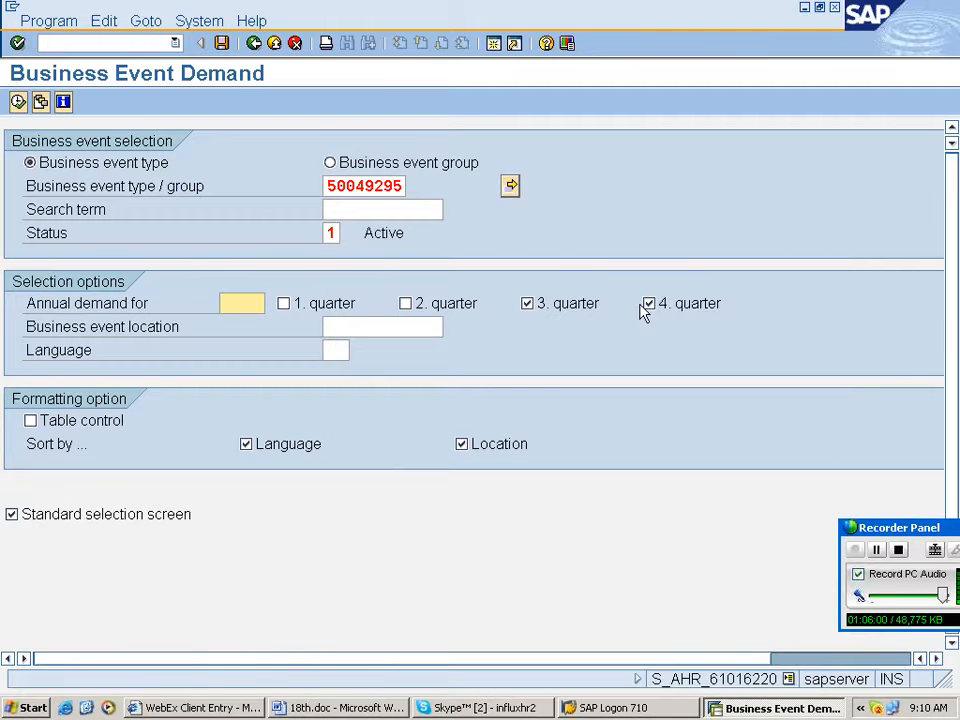
- Select the 2nd quarter again and try to execute the report
double_click(643, 305)
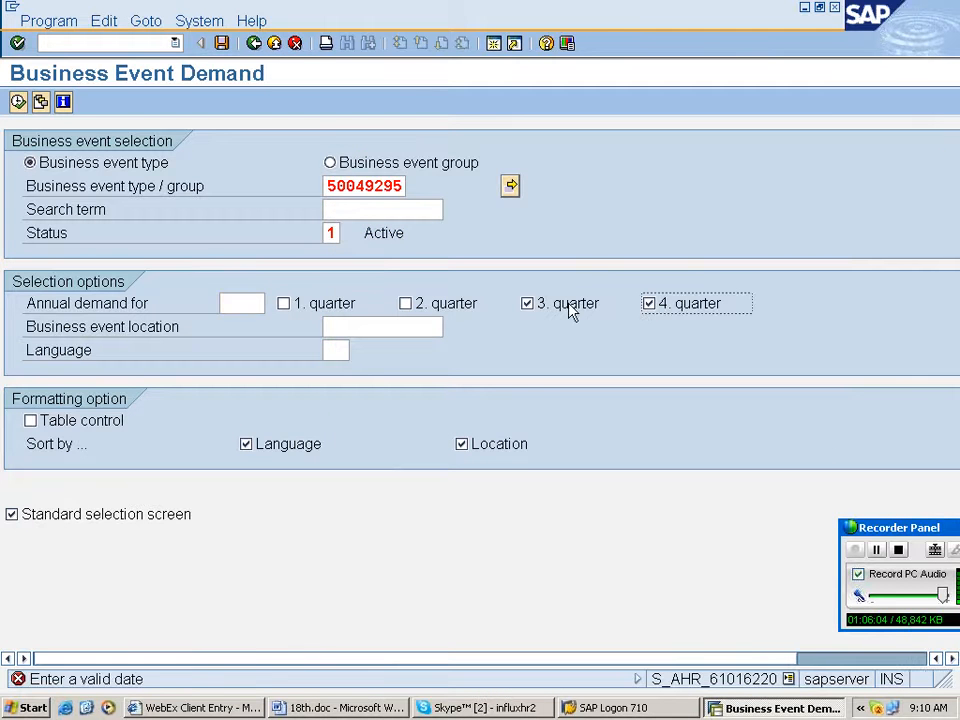
left_click(405, 303)
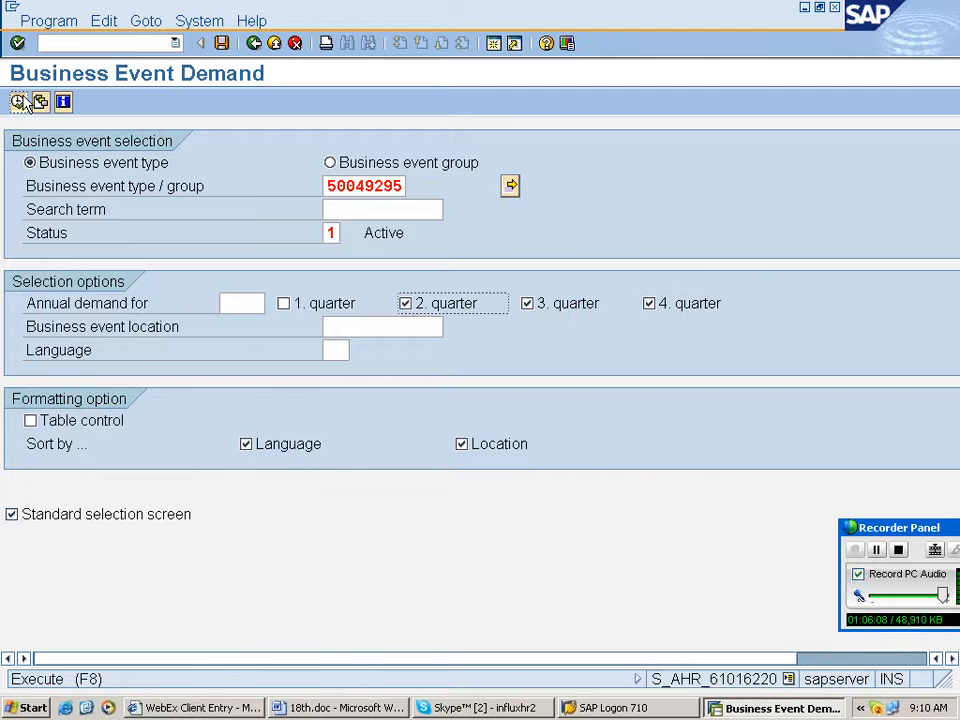
left_click(19, 102)
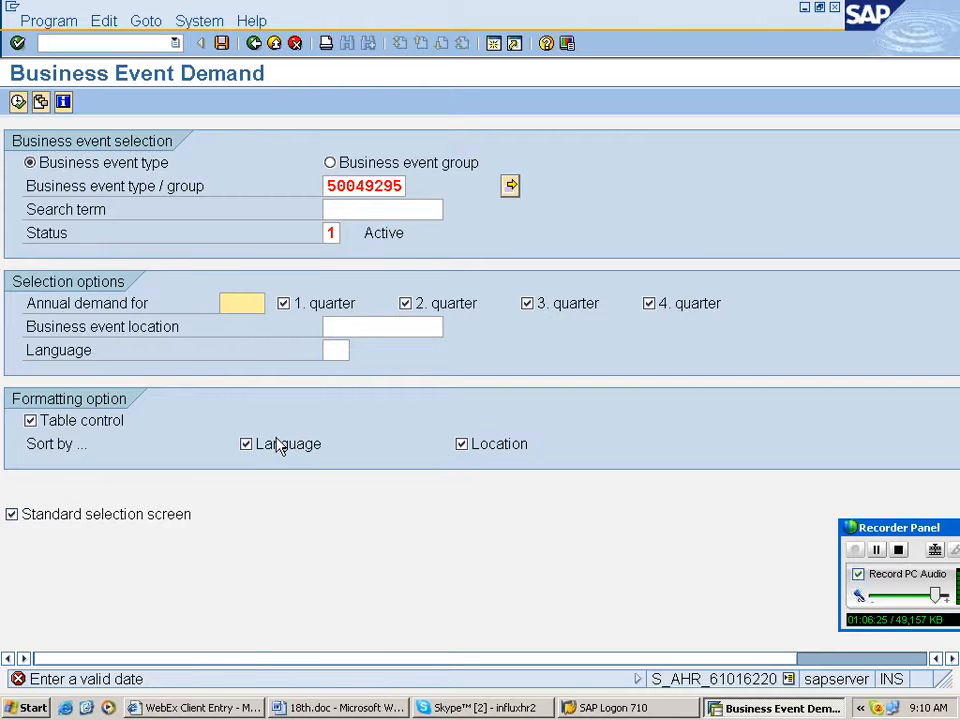
- Set the annual demand year to 2009, execute the report, and select the sap hr training demand row
type("2009")
key("F8")
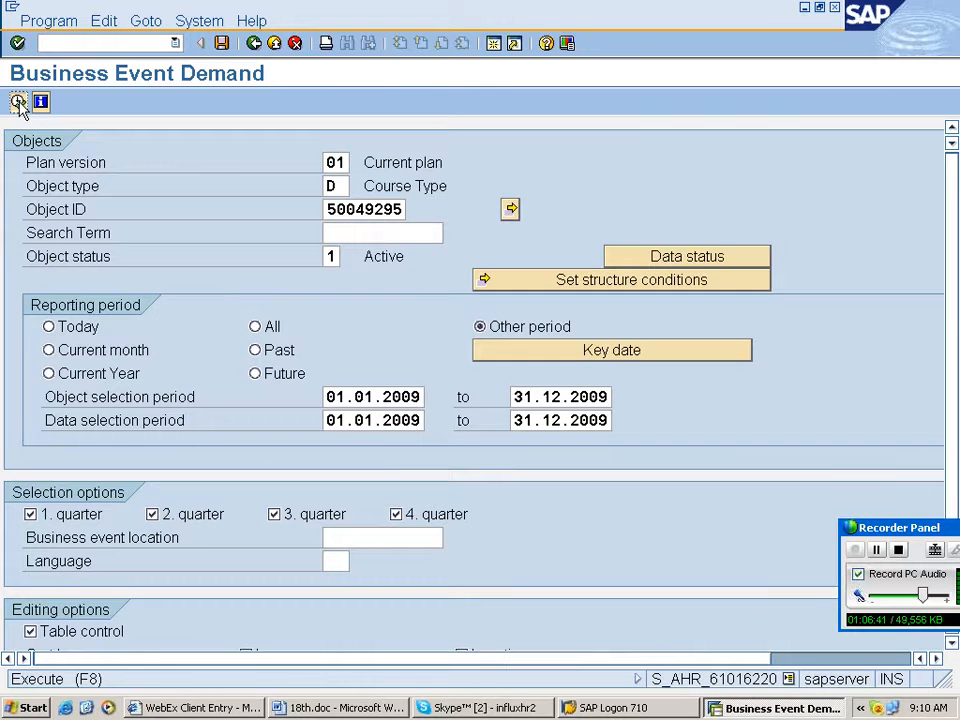
left_click(18, 102)
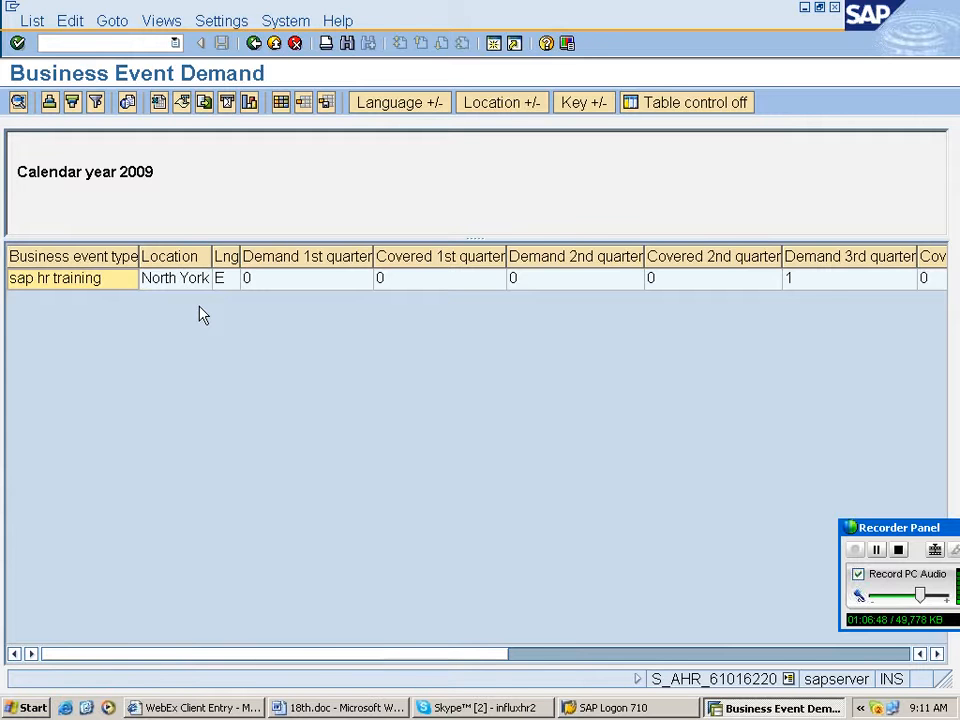
left_click(827, 282)
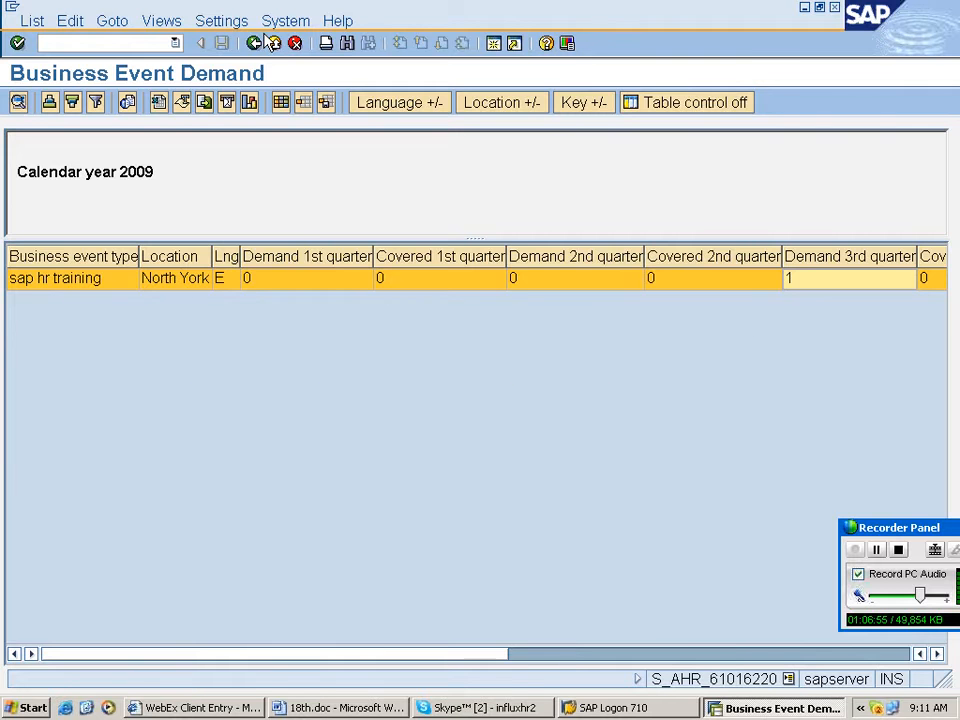
- Return to SAP Easy Access, expand Business Events, and open PSV2 Business Event Menu
left_click(255, 44)
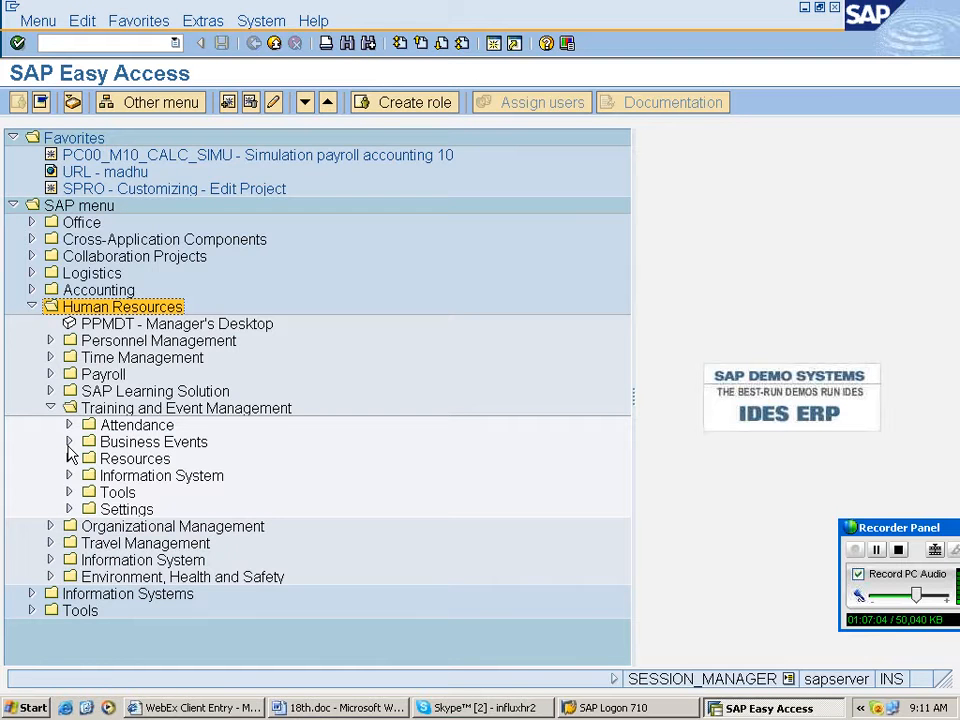
left_click(69, 442)
left_click(200, 408)
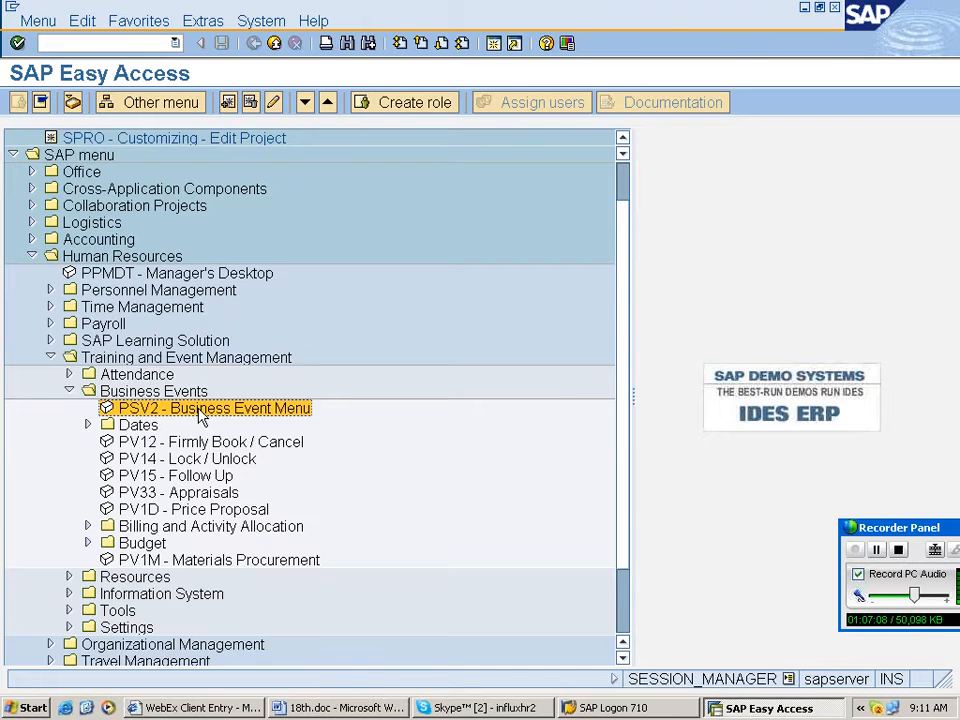
double_click(200, 409)
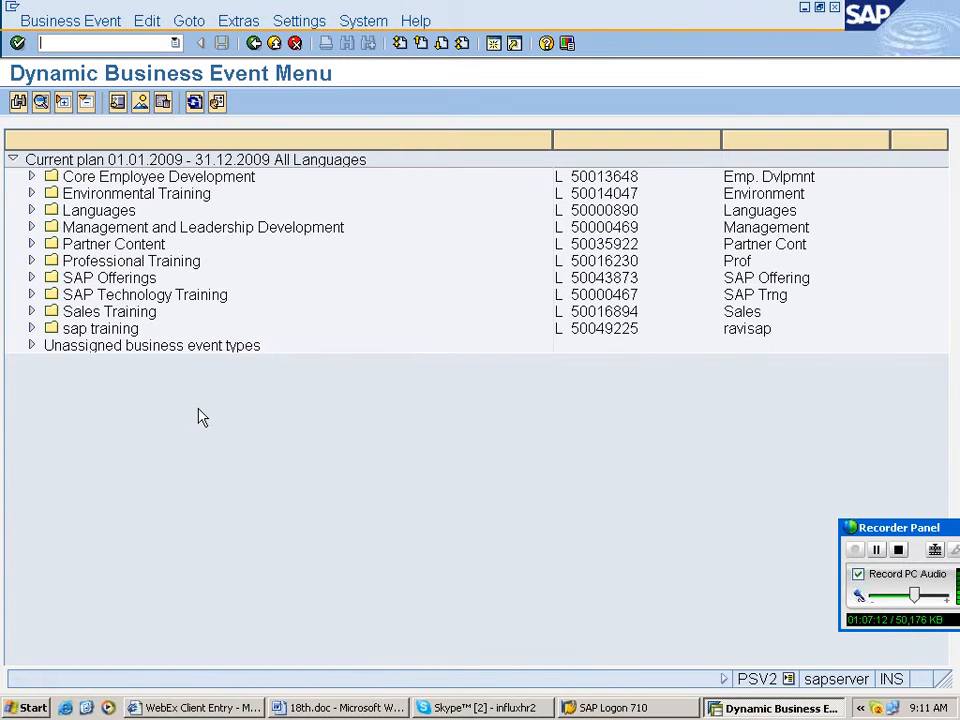